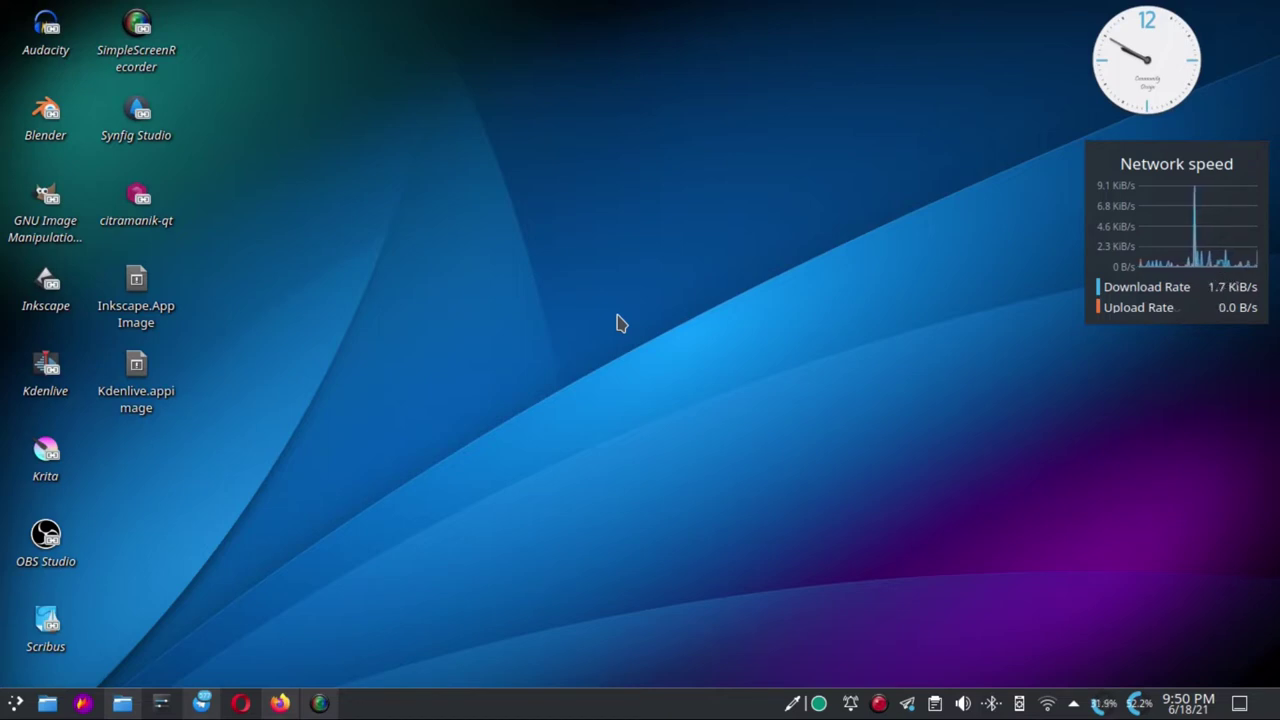
Show the Documents > Latiha folder of poster images in Dolphin, then start GIMP 2.10
left_click(122, 703)
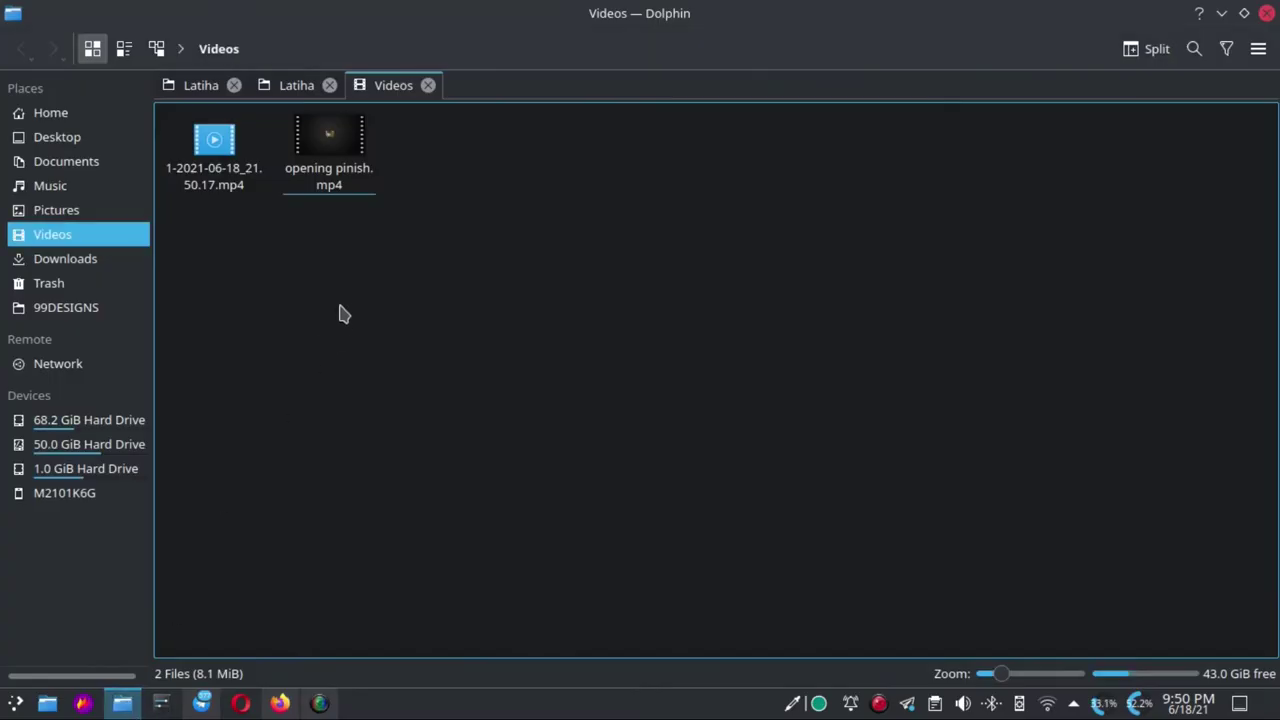
left_click(90, 162)
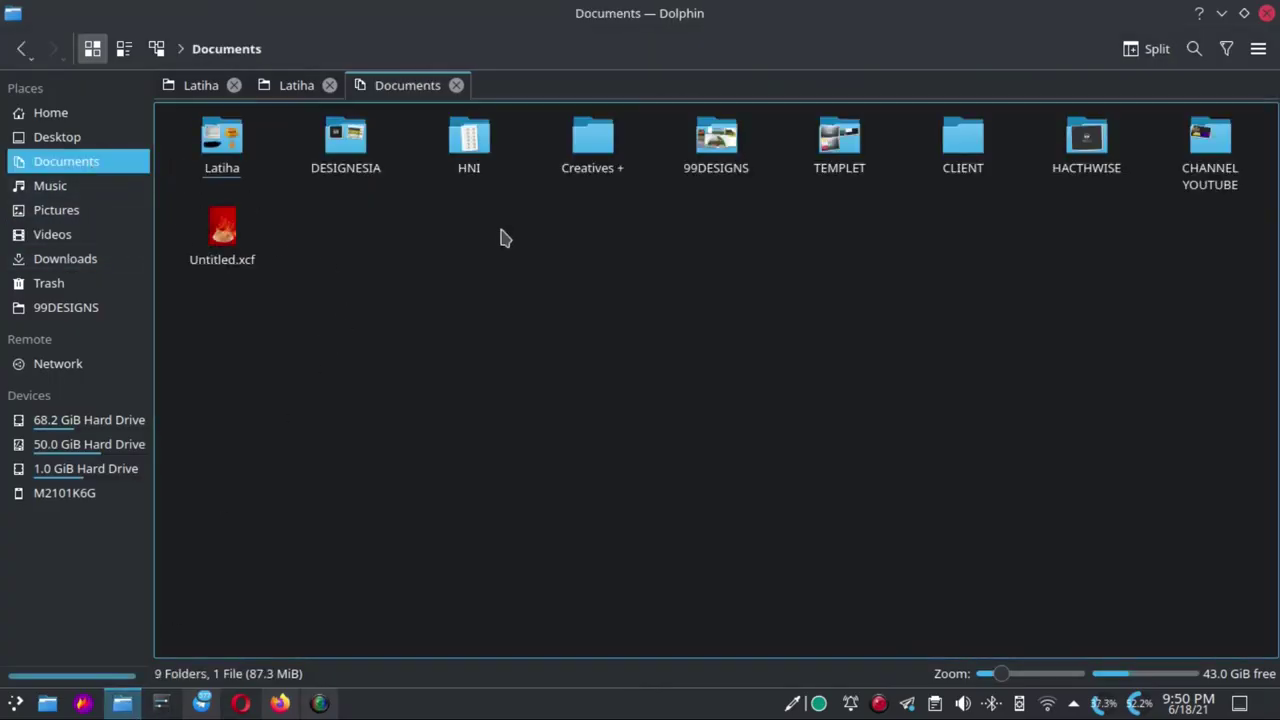
left_click(240, 166)
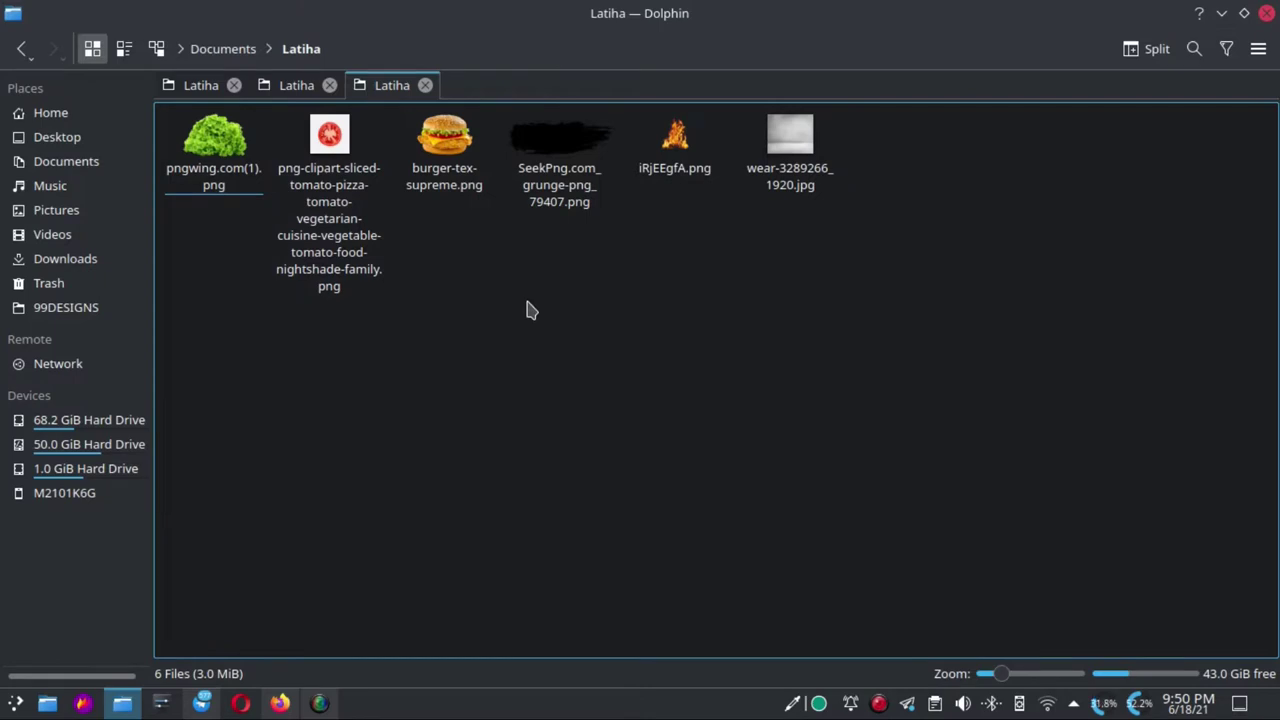
left_click(15, 703)
left_click(617, 272)
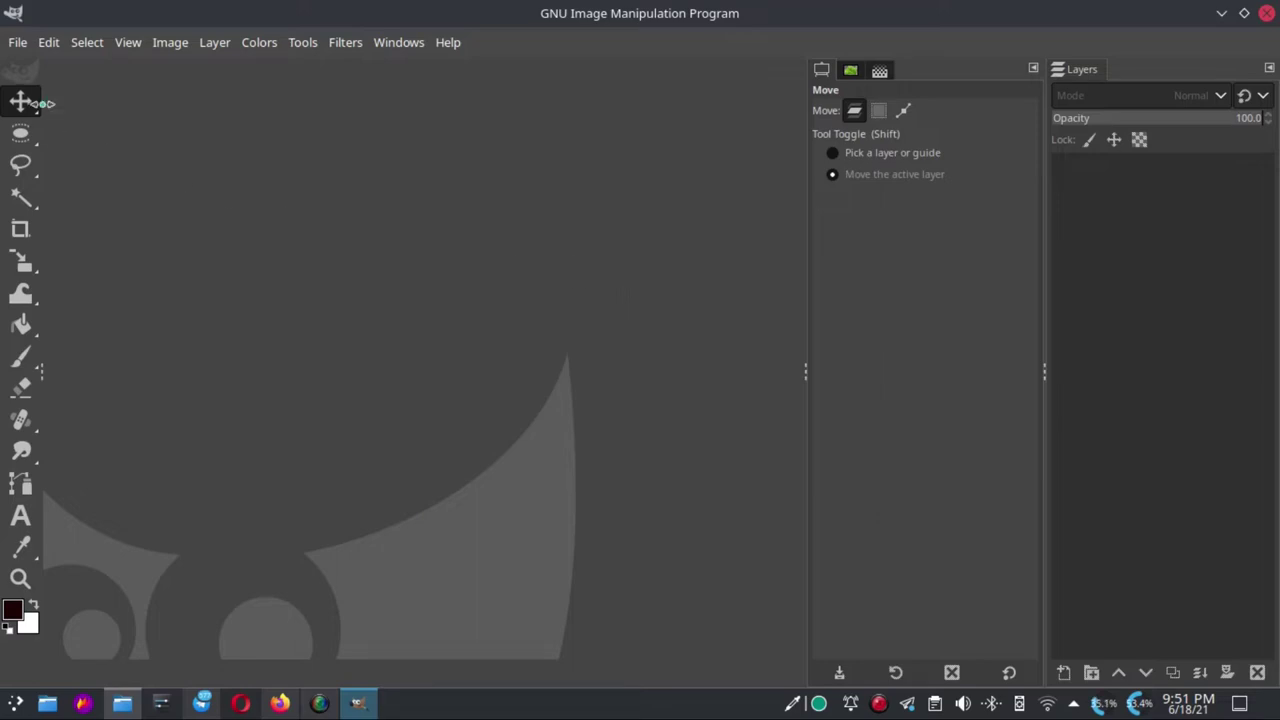
Create a new image from the A4 (300 ppi) template, 2480 × 3508 pixels with white background
left_click(17, 46)
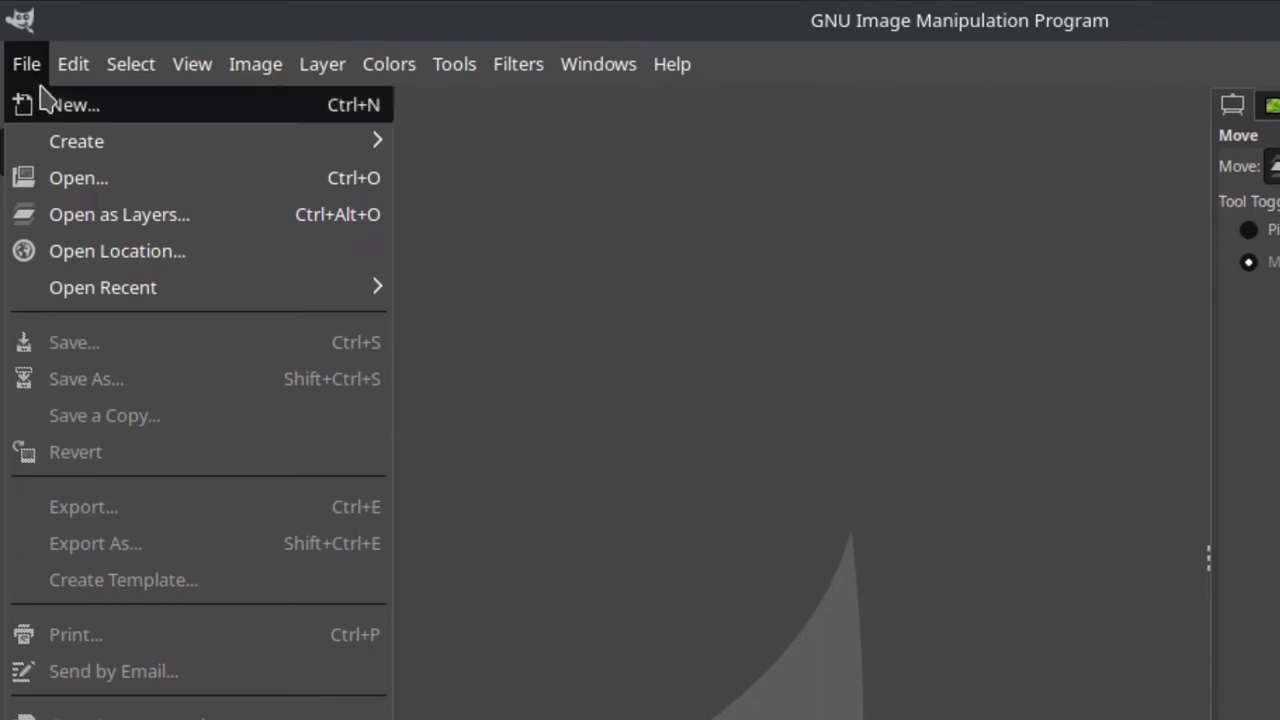
left_click(54, 106)
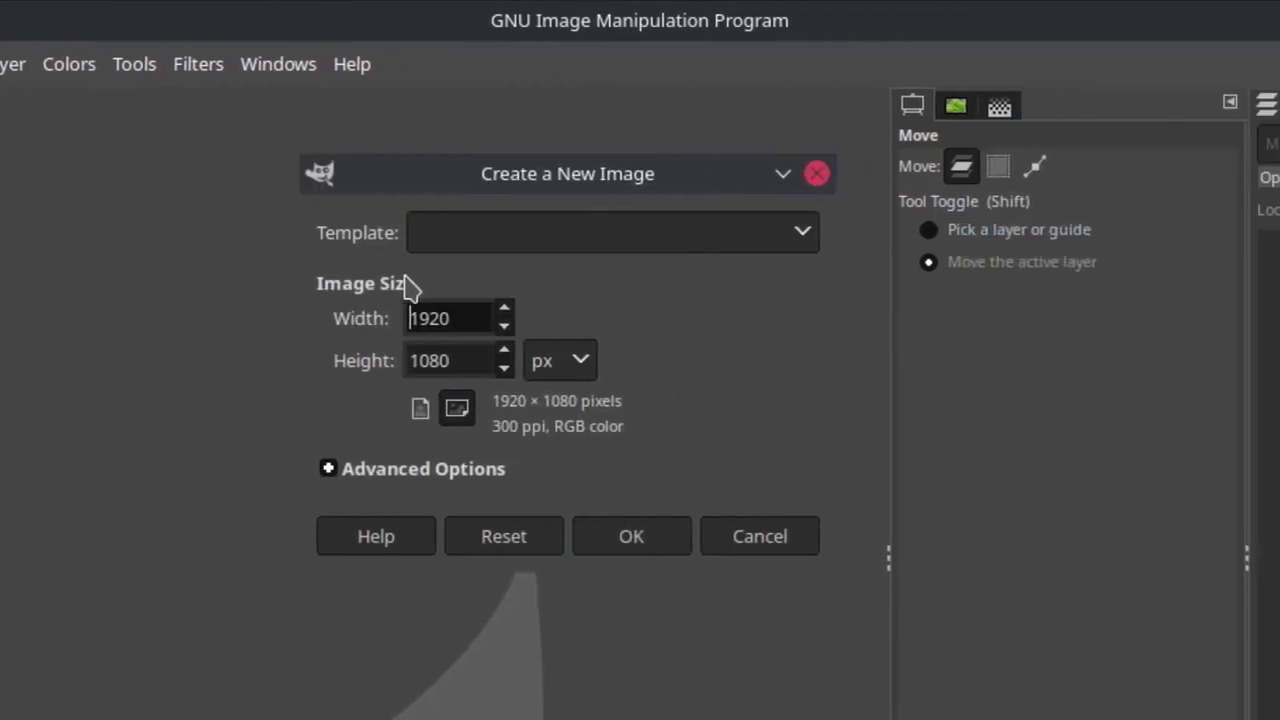
left_click(1128, 243)
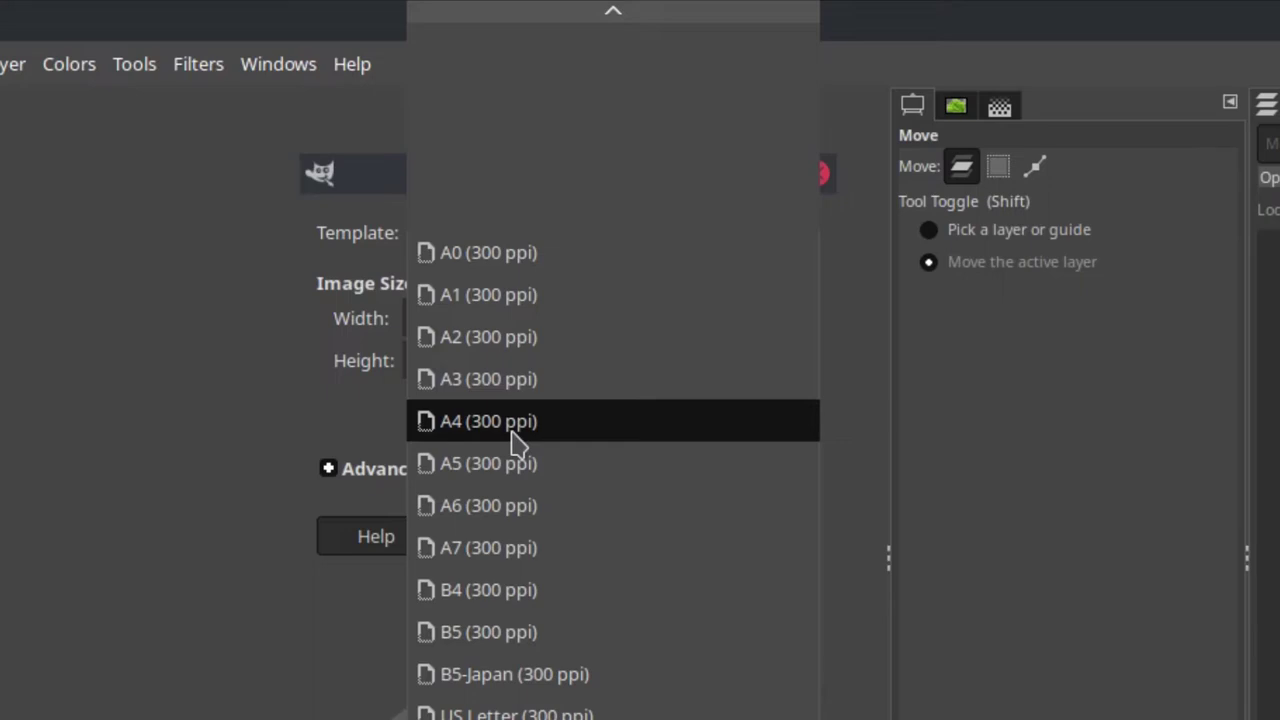
left_click(517, 440)
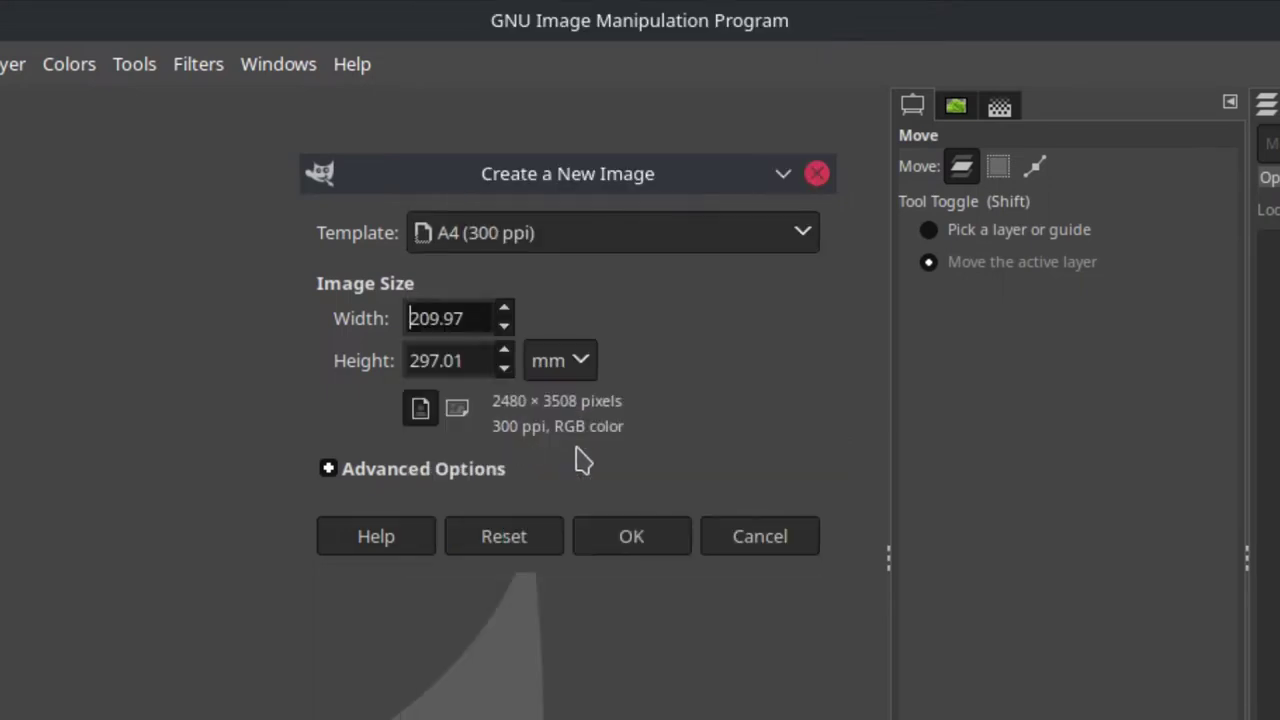
left_click(633, 540)
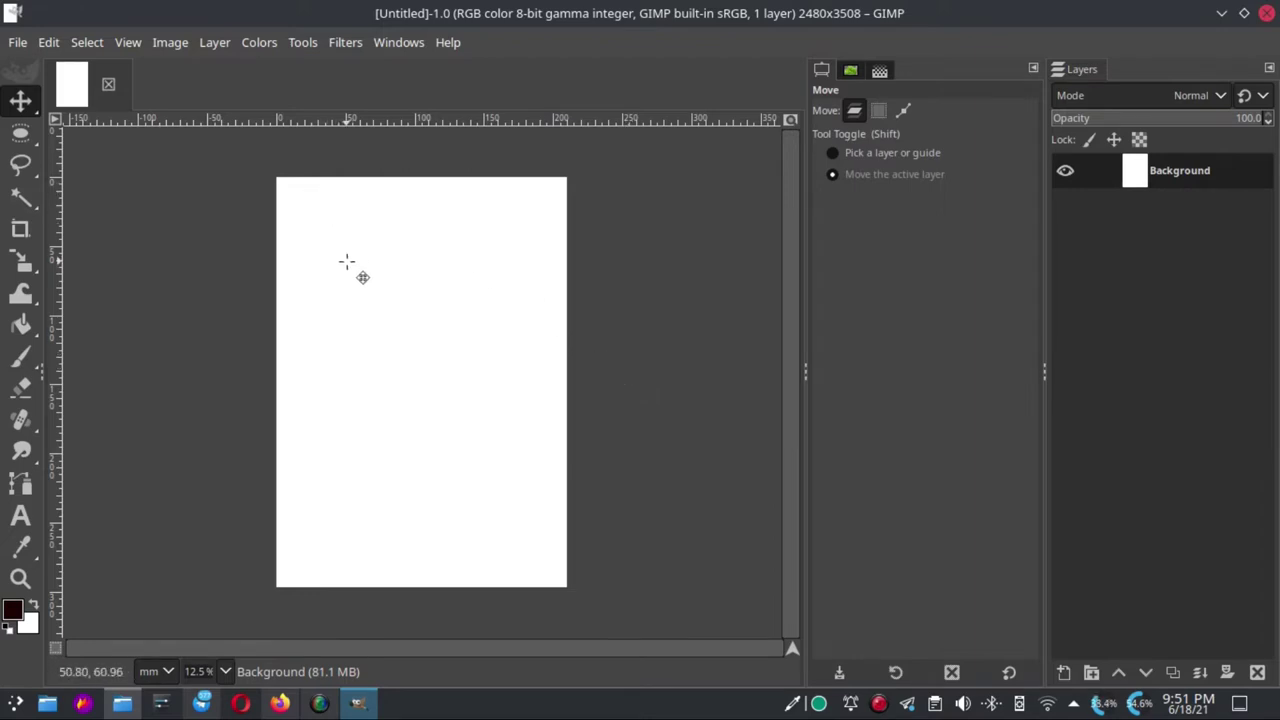
Open wear-3289266_1920.jpg from Documents/Latiha as a layer above Background
left_click(20, 44)
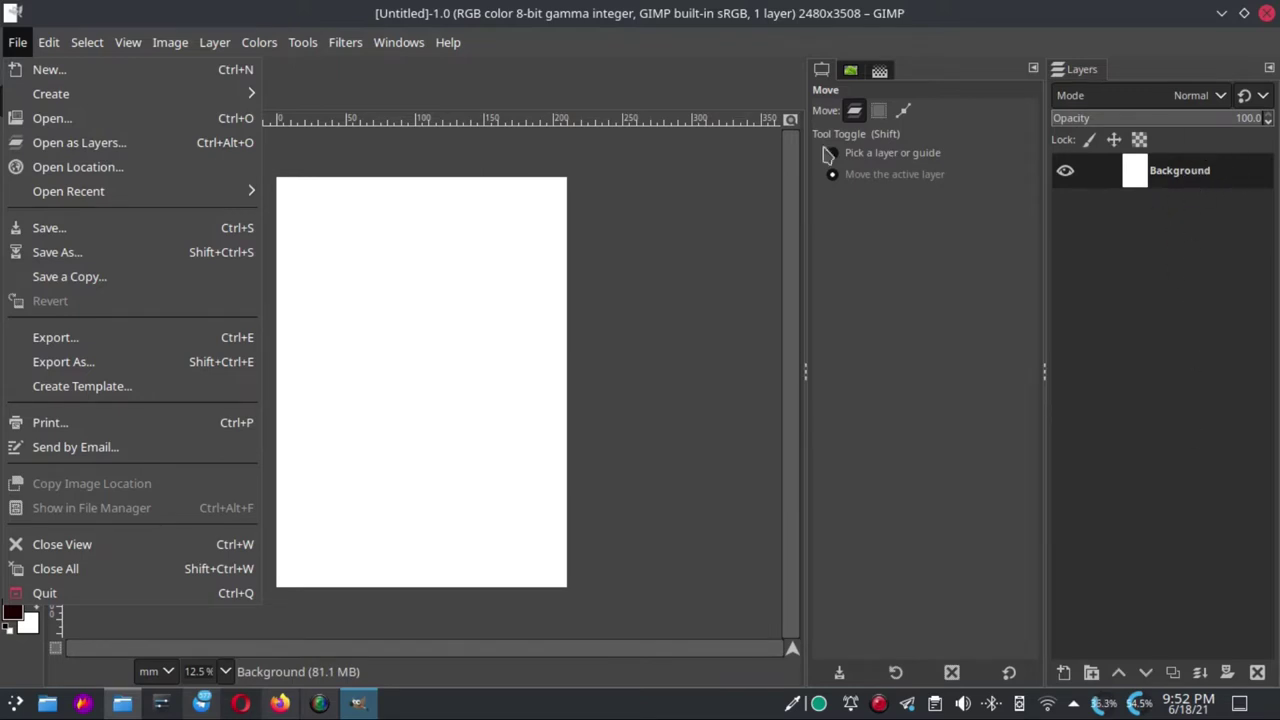
left_click(88, 143)
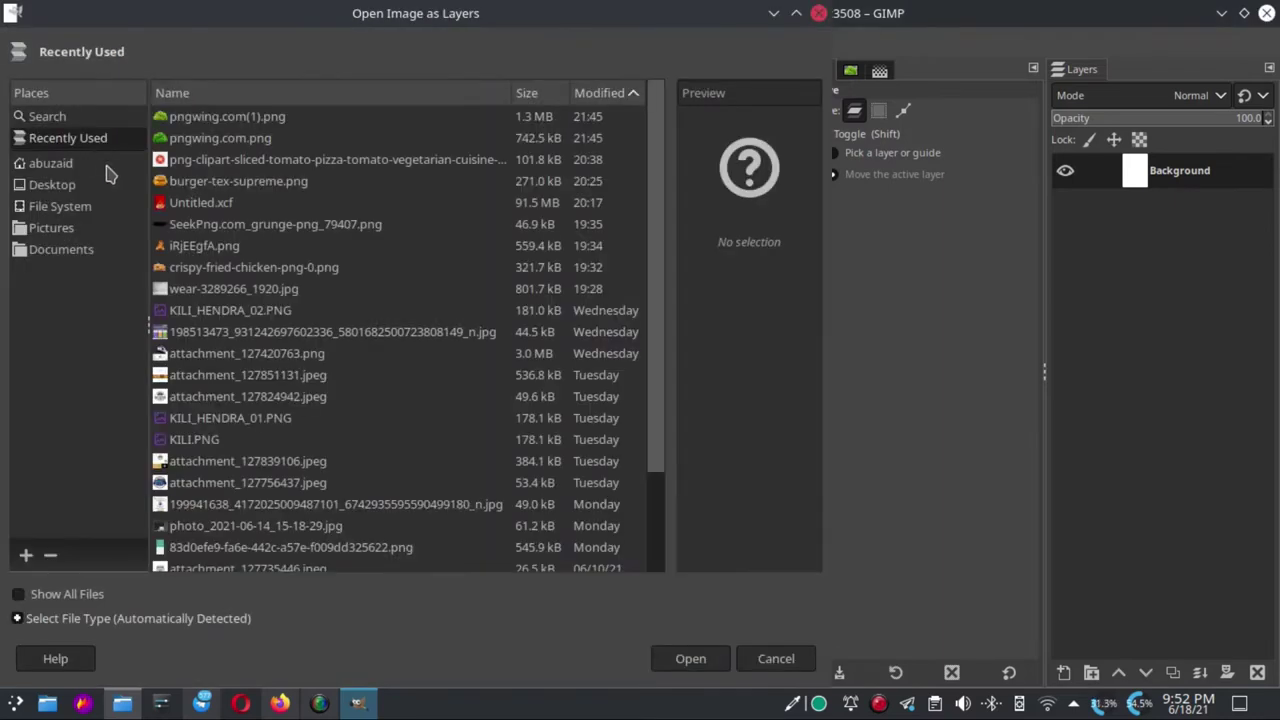
left_click(70, 250)
double_click(206, 270)
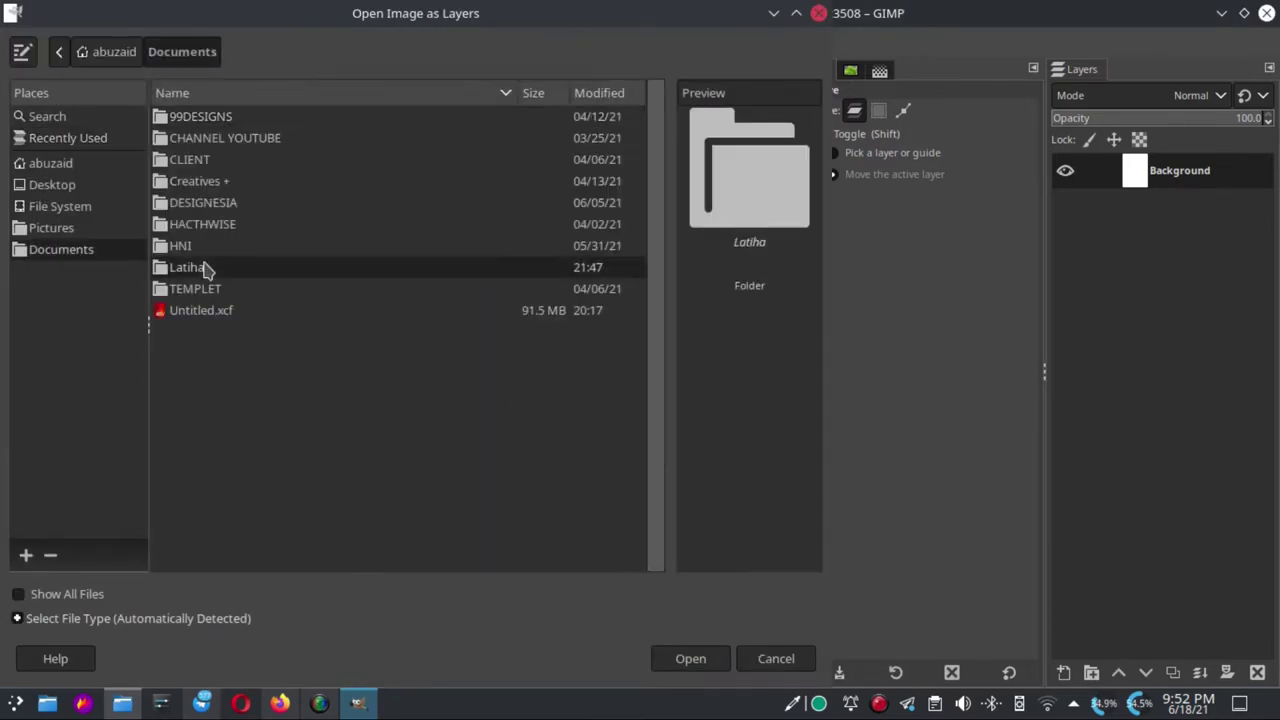
key("End")
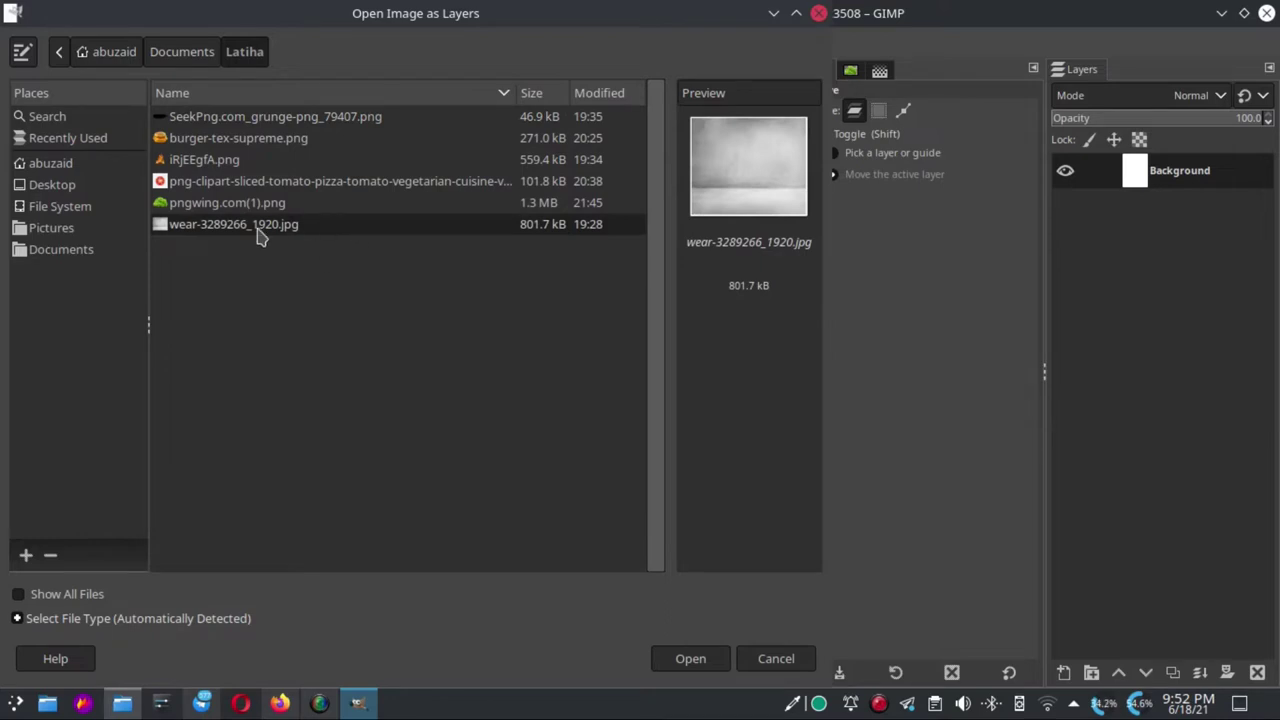
left_click(690, 658)
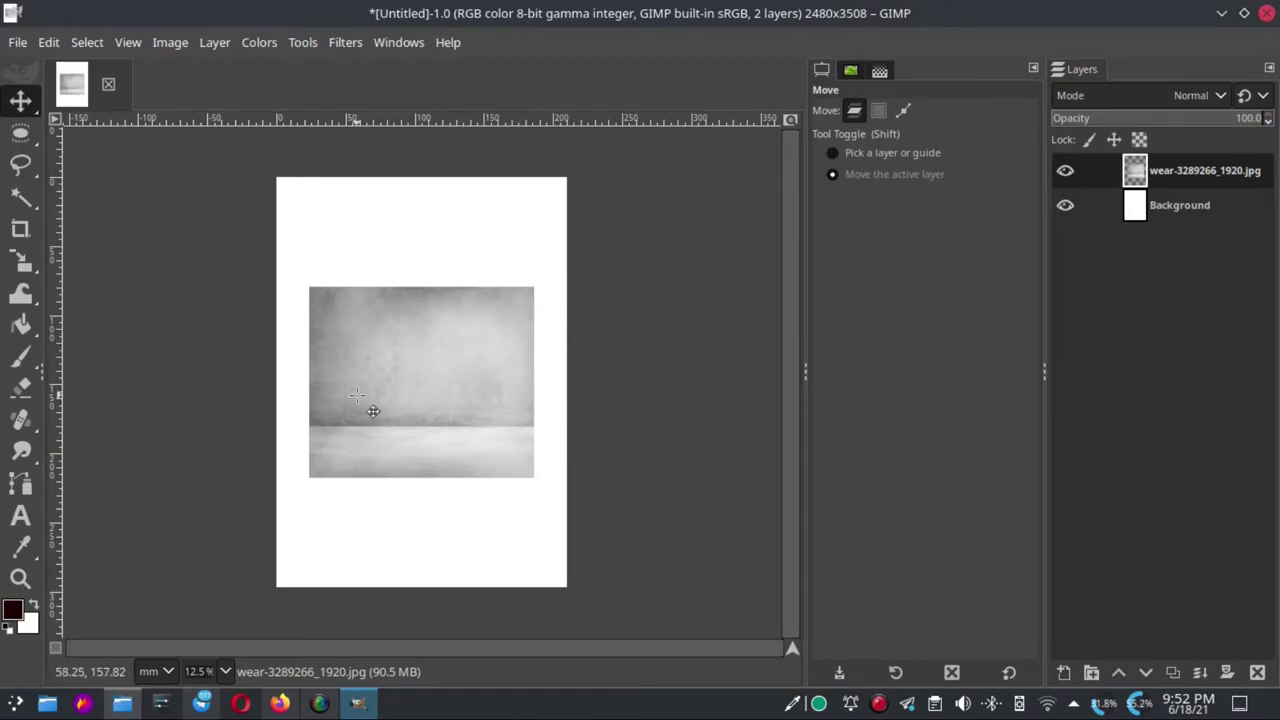
mouse_move(21, 261)
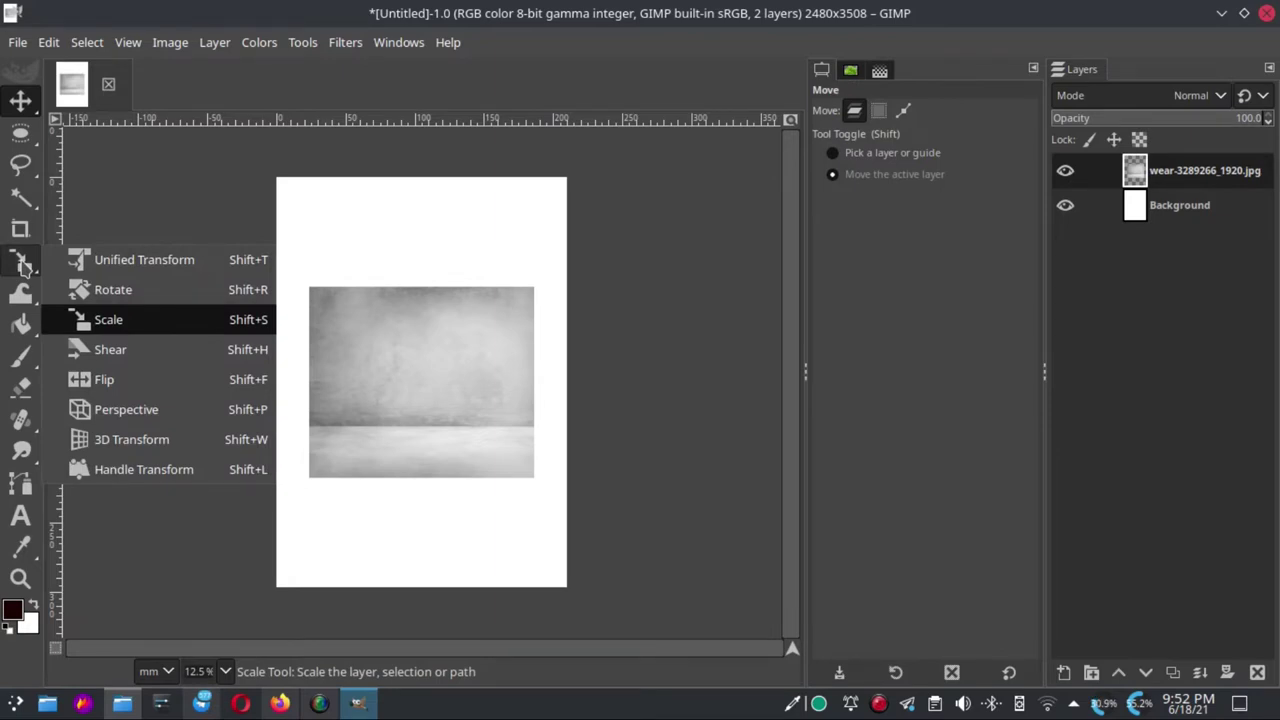
Scale up the wall texture layer and move it so it covers the whole A4 canvas
left_click(24, 264)
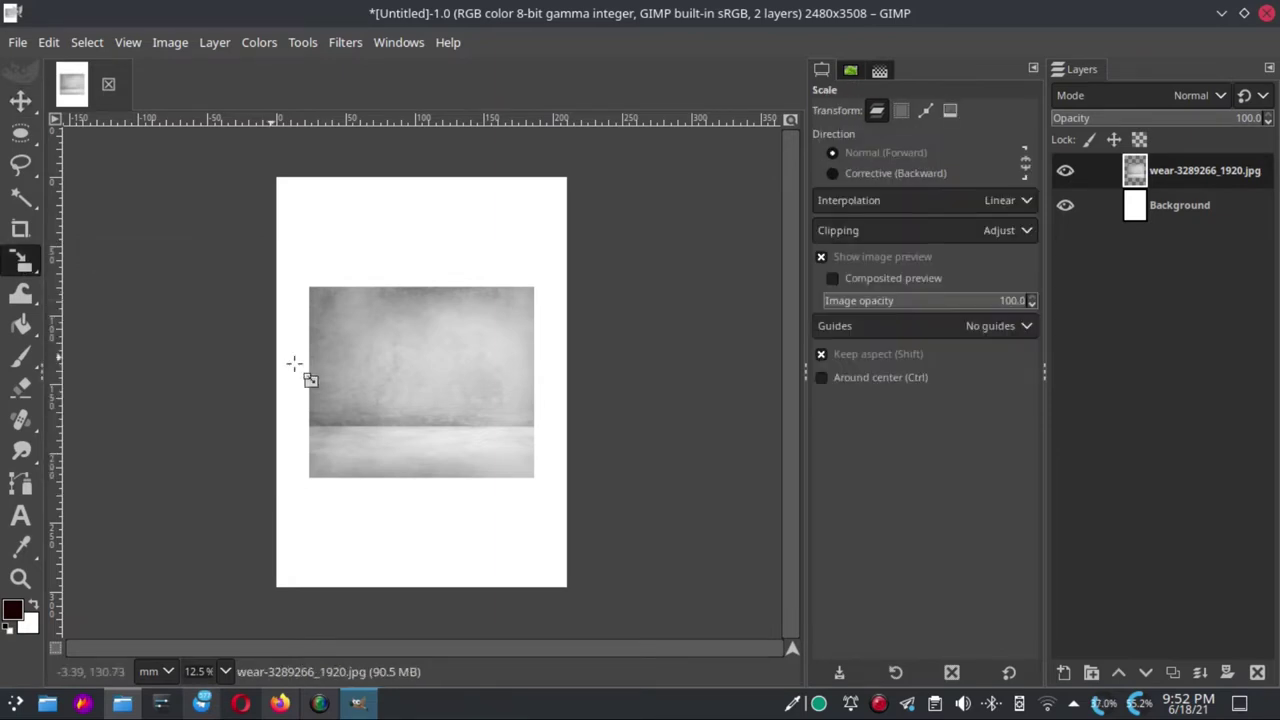
left_click(433, 380)
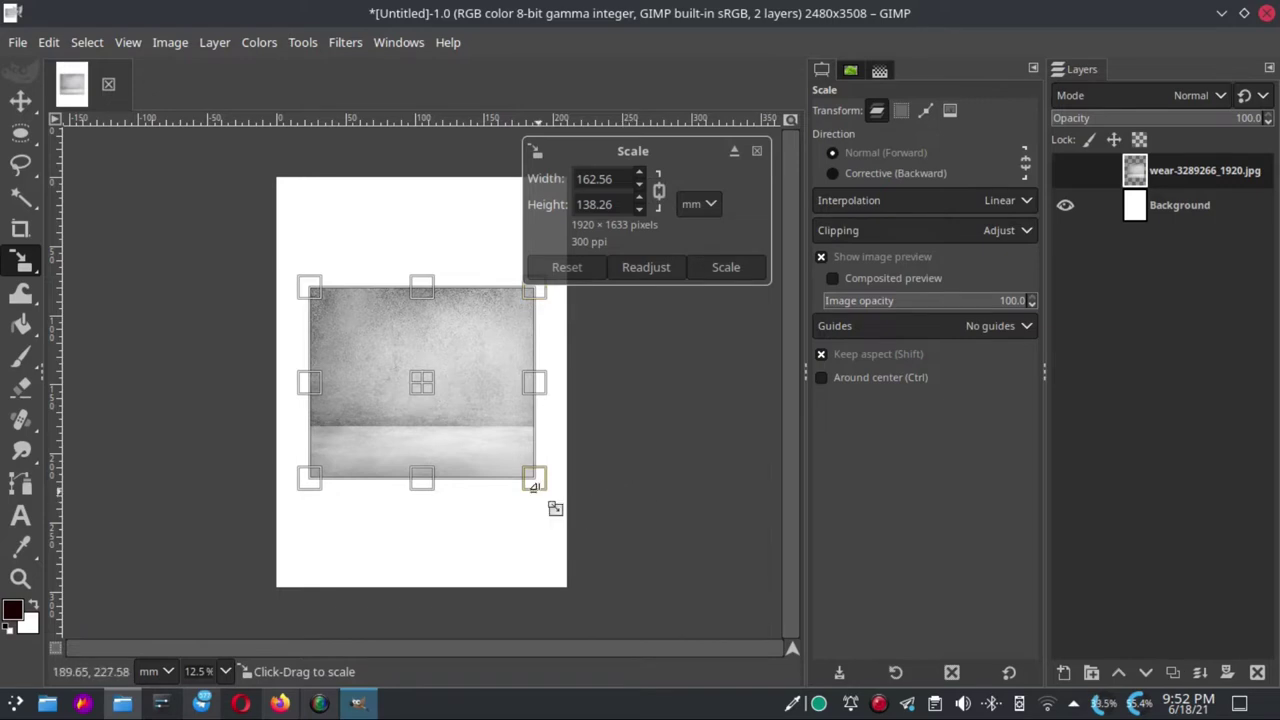
left_click_drag(538, 490, 995, 688)
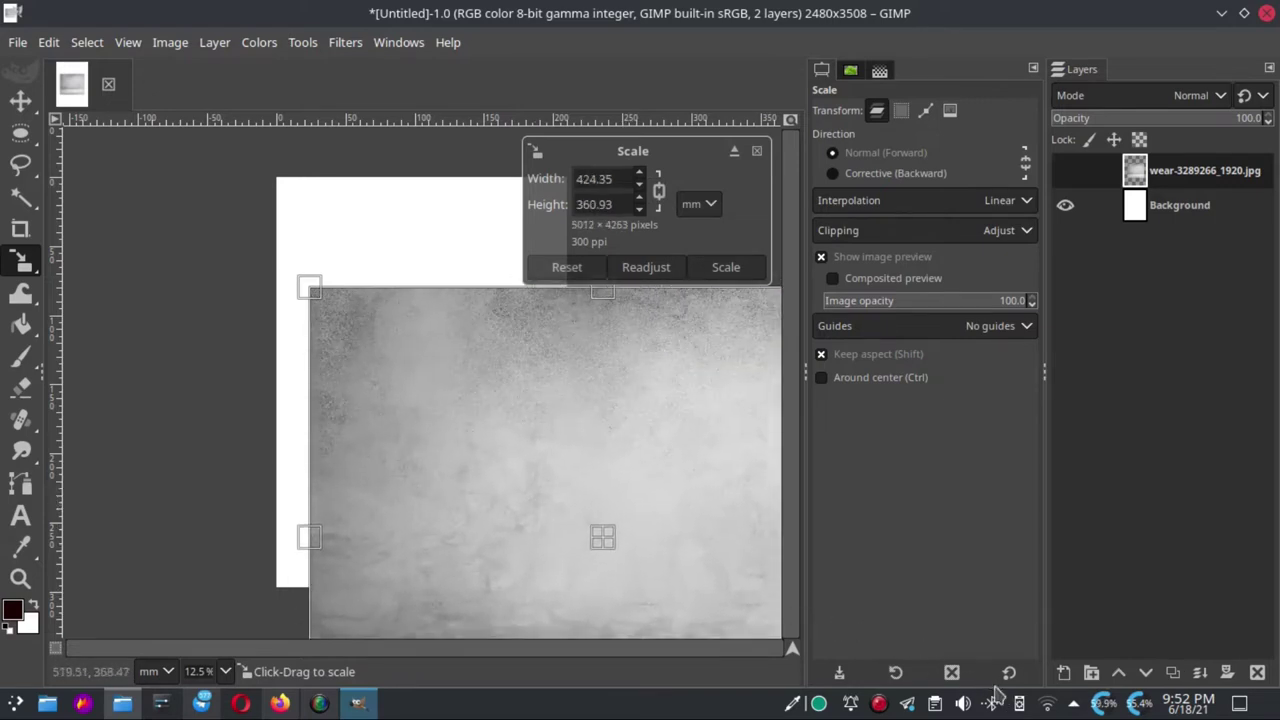
mouse_move(616, 554)
left_mouse_down()
mouse_move(428, 308)
mouse_move(434, 383)
left_mouse_up()
left_click_drag(710, 608, 740, 622)
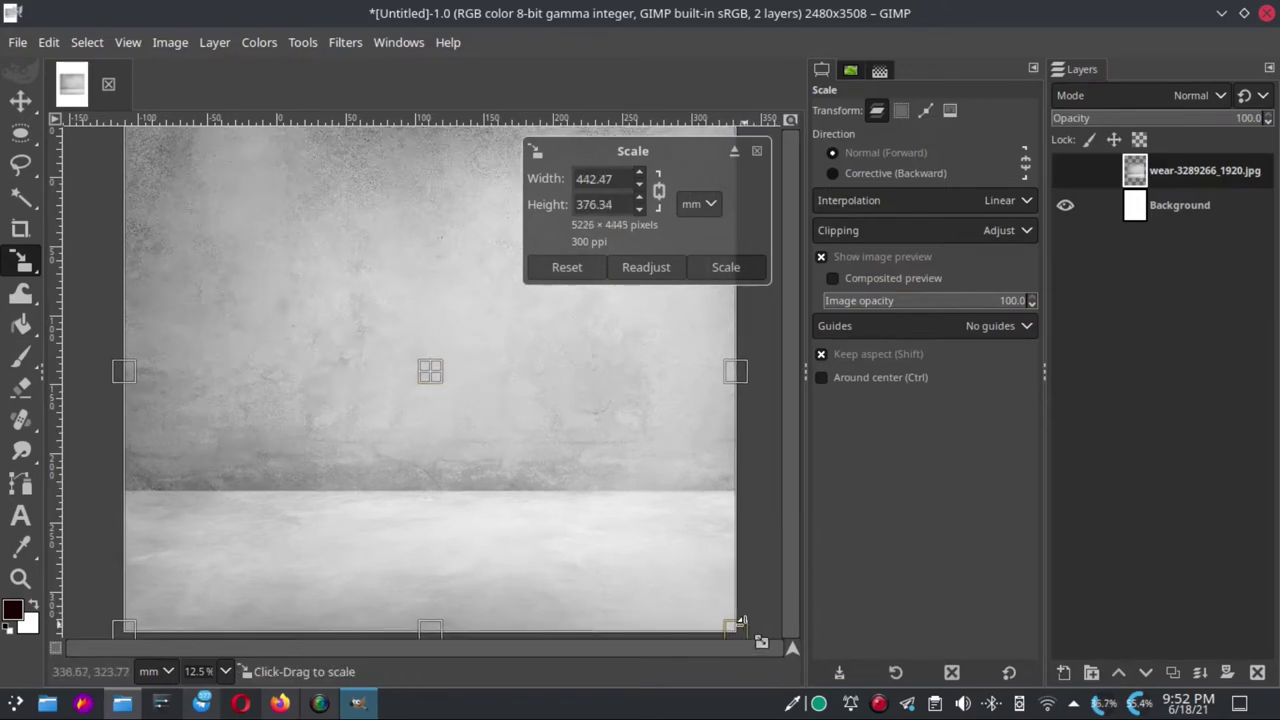
left_click(728, 270)
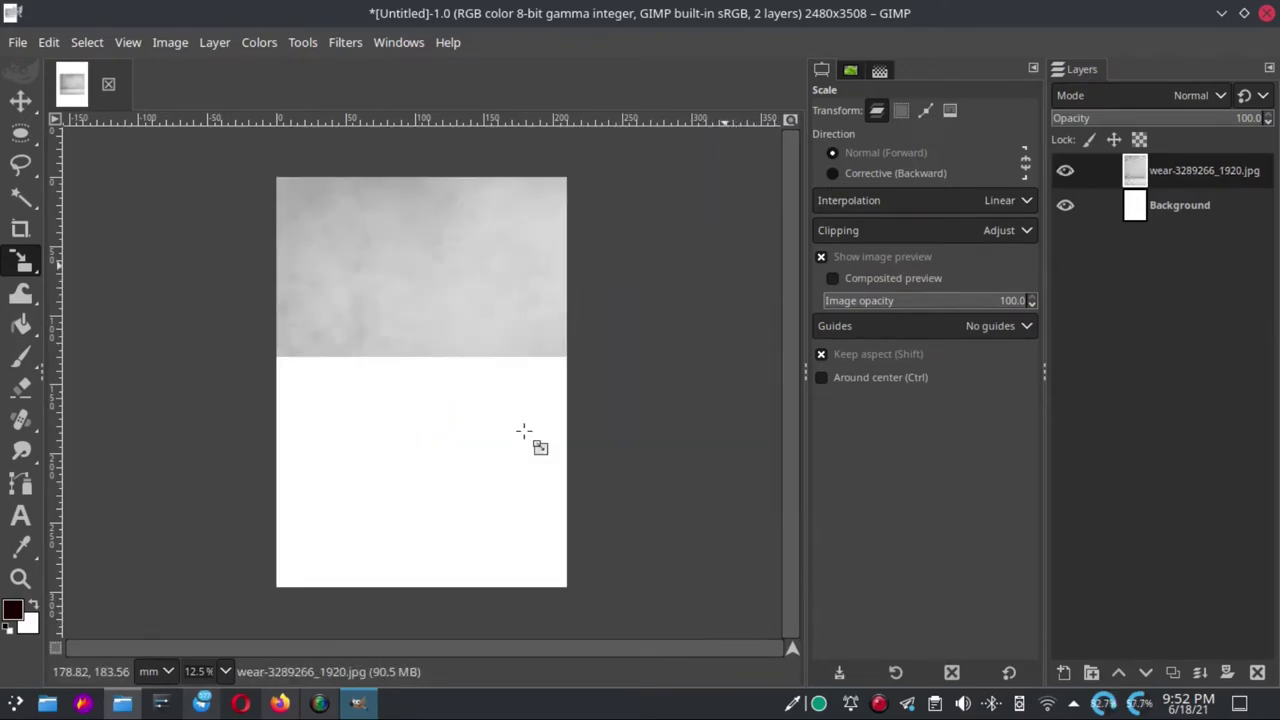
left_click(20, 100)
left_click_drag(453, 360, 559, 348)
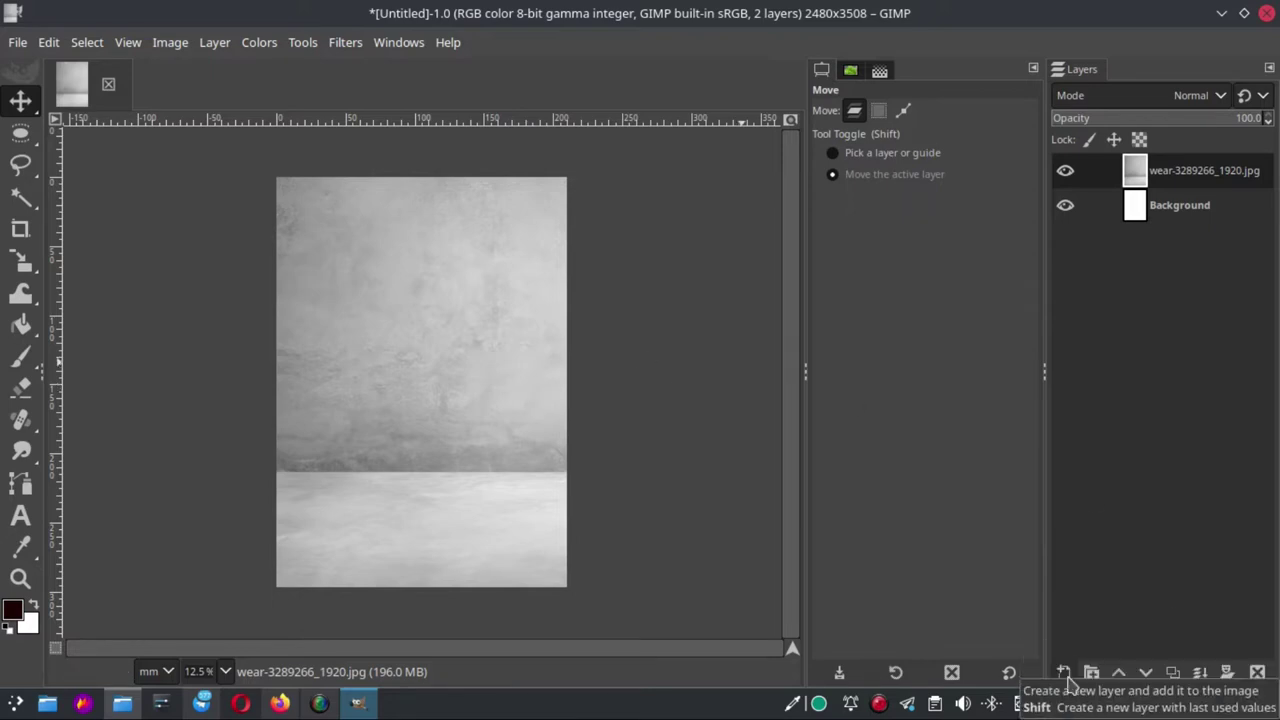
Add a new transparent layer and set the foreground colour to bright red
left_click(1066, 673)
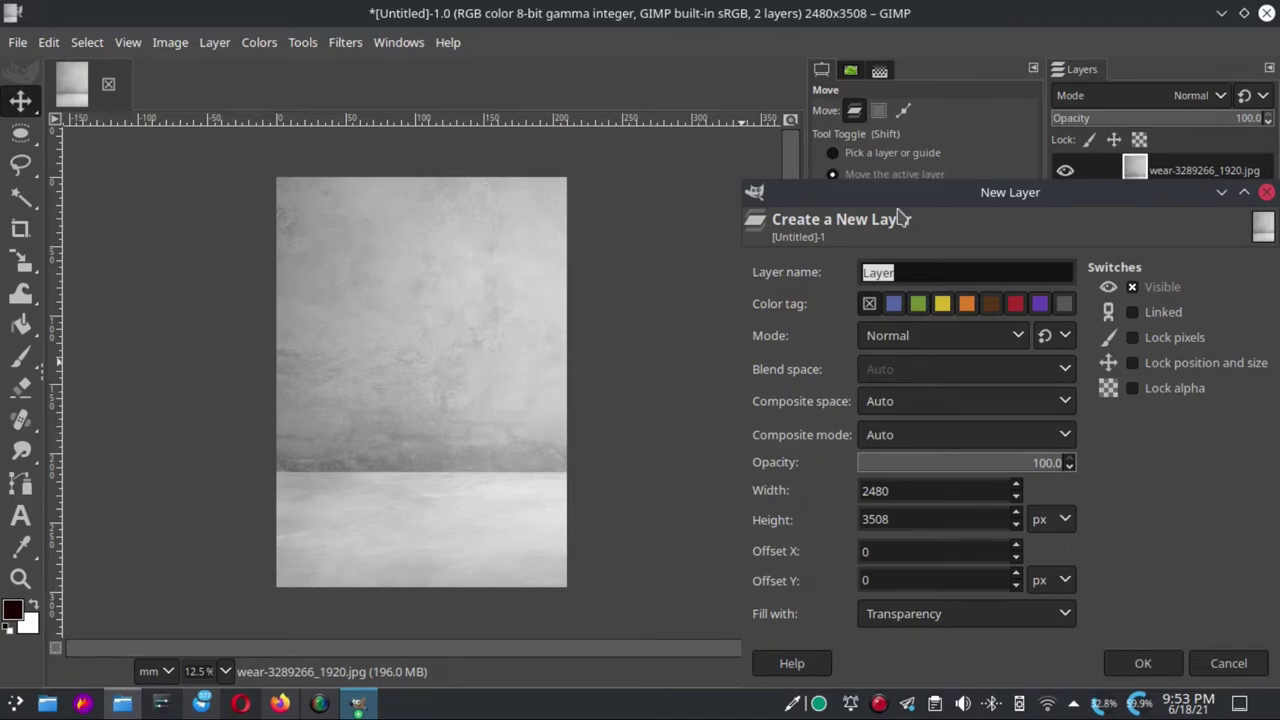
left_click(1143, 663)
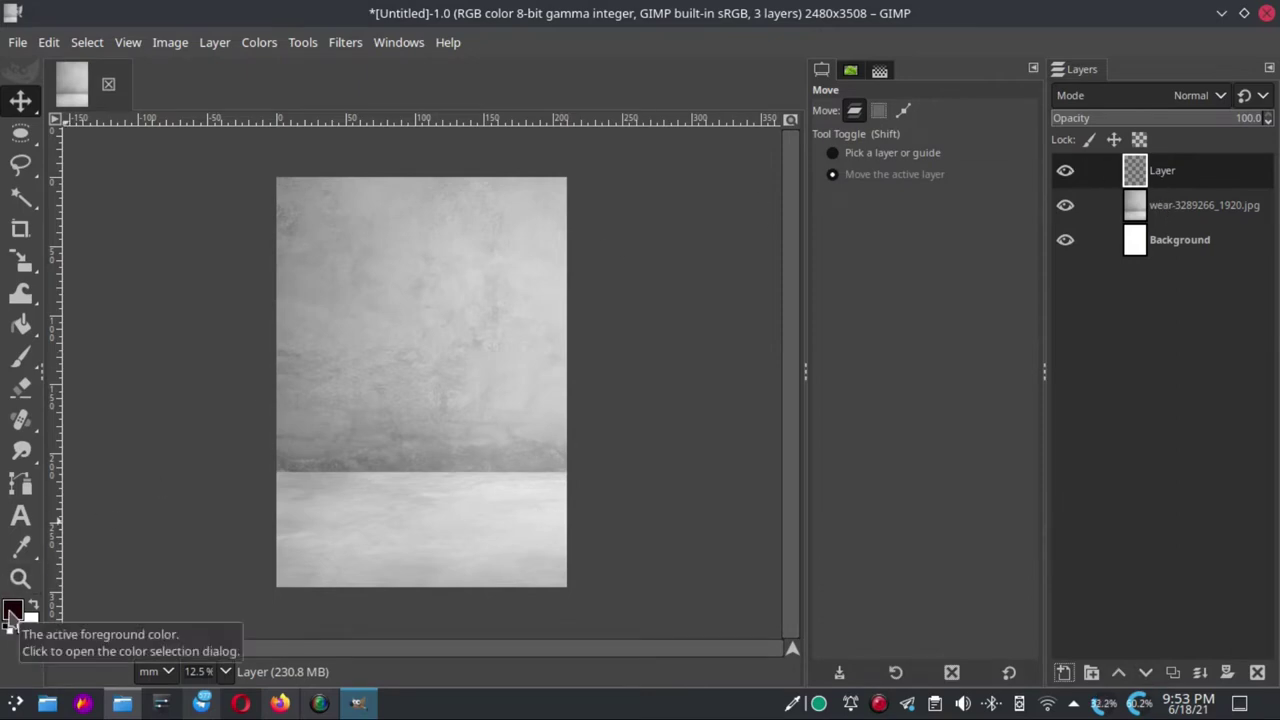
left_click(12, 612)
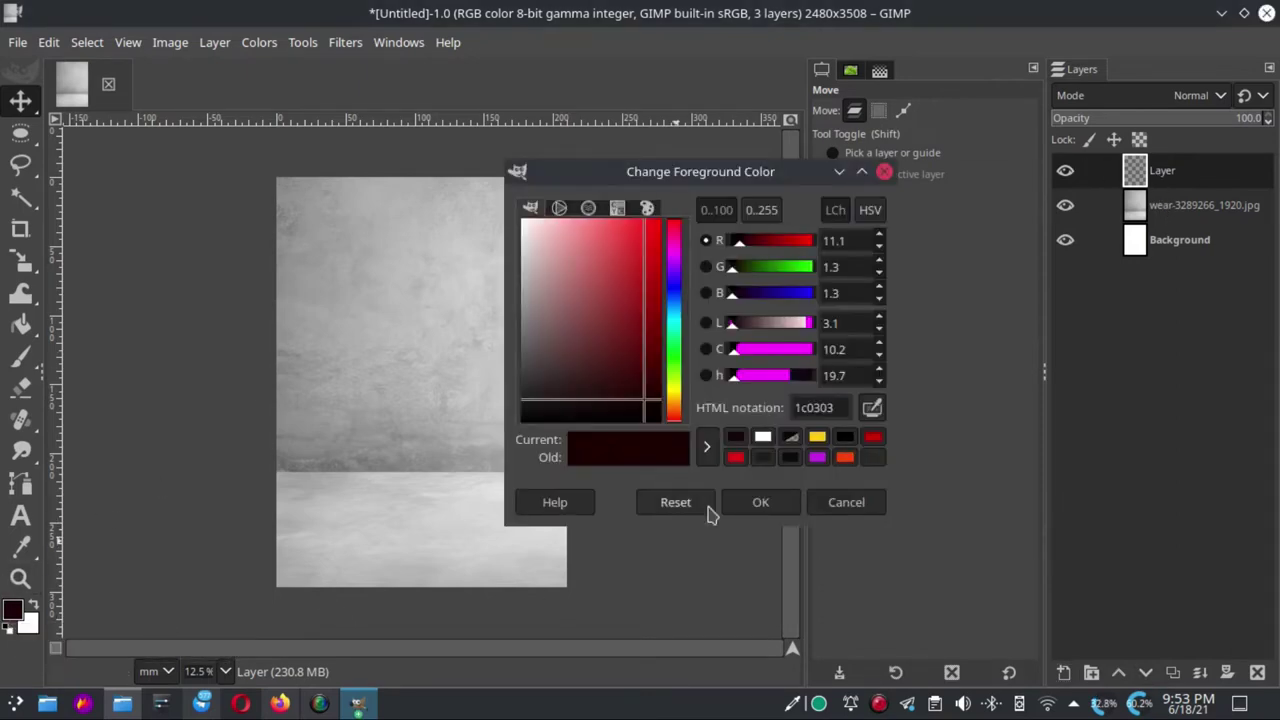
left_click_drag(656, 328, 659, 286)
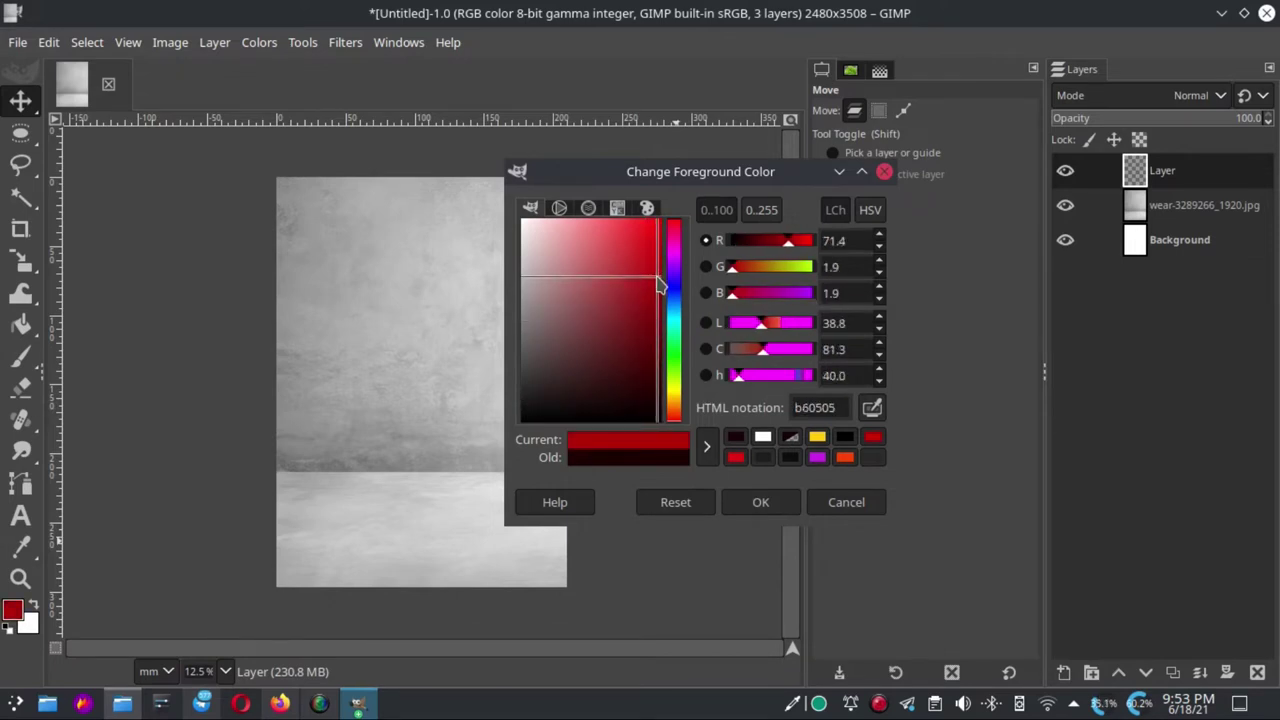
left_click(764, 504)
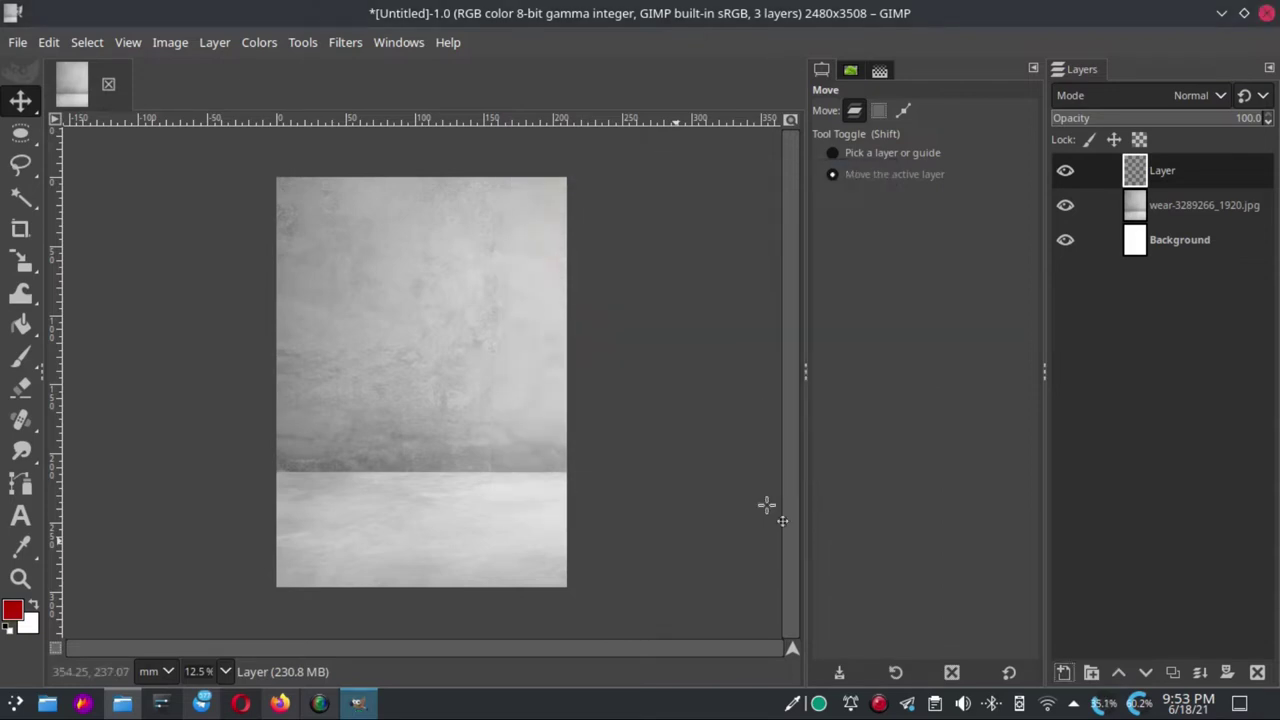
mouse_move(20, 324)
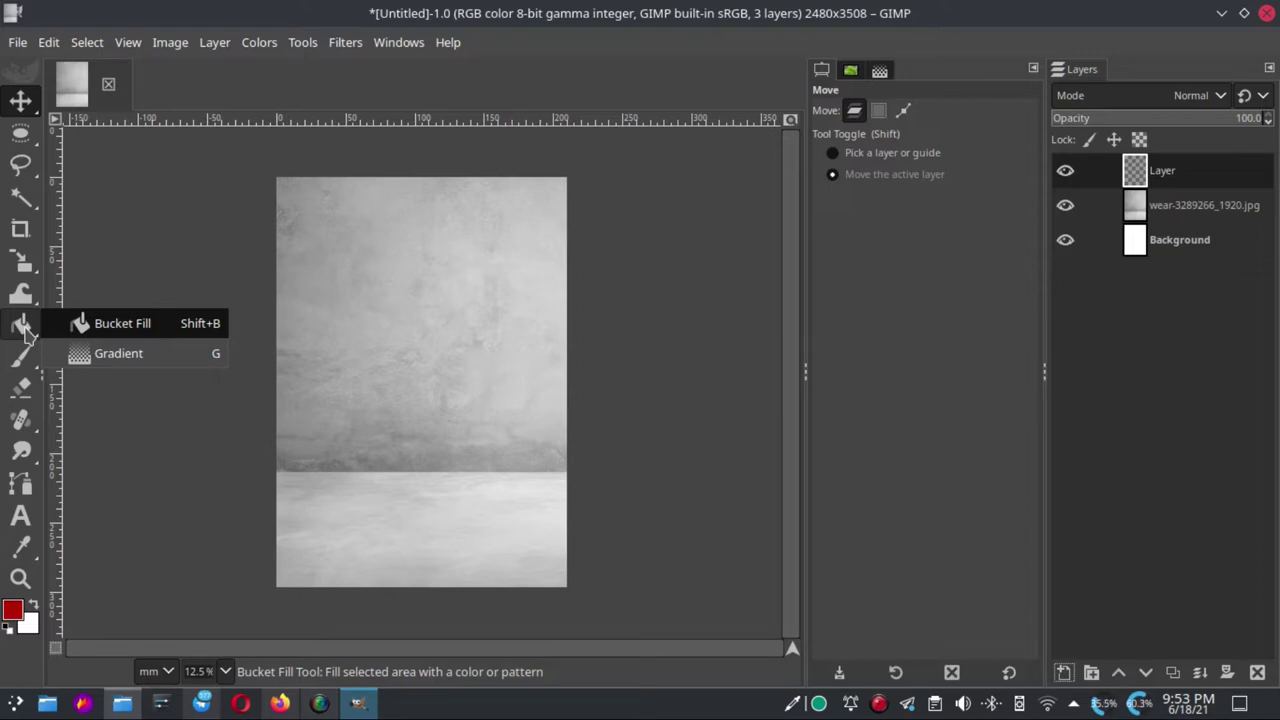
Bucket-fill the new layer with red and set its blend mode to Multiply
left_click(22, 326)
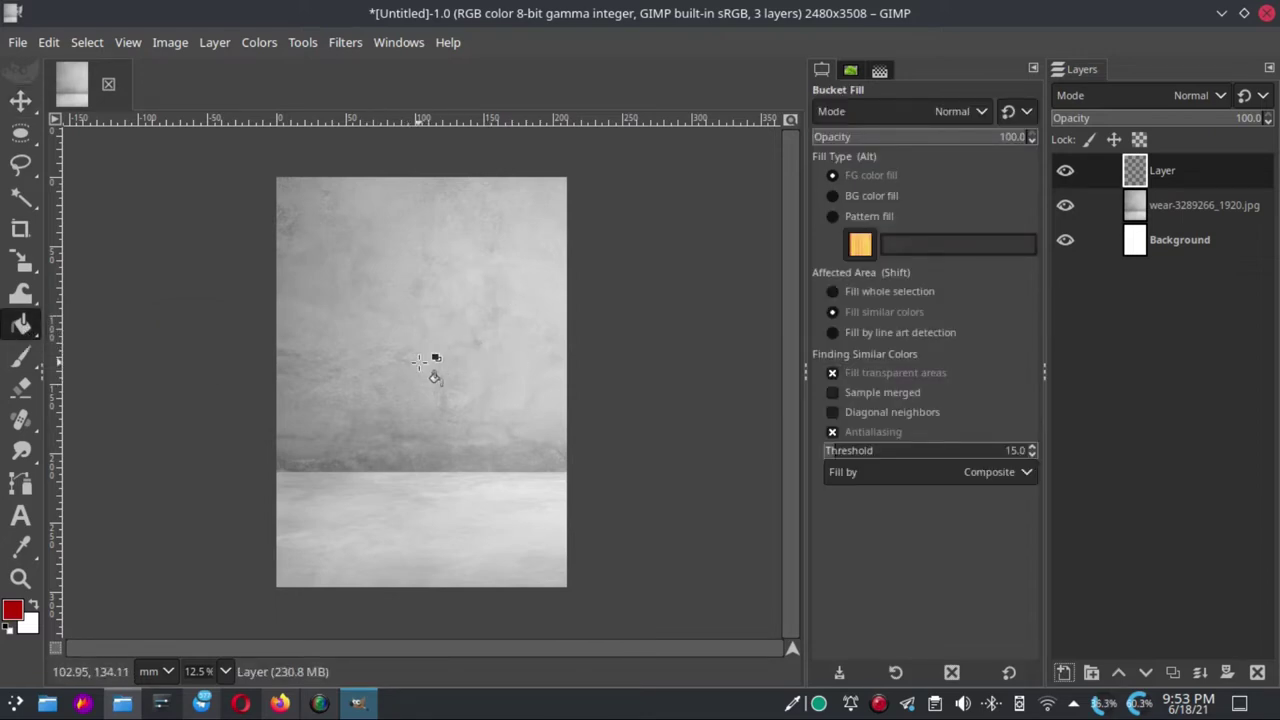
left_click(418, 361)
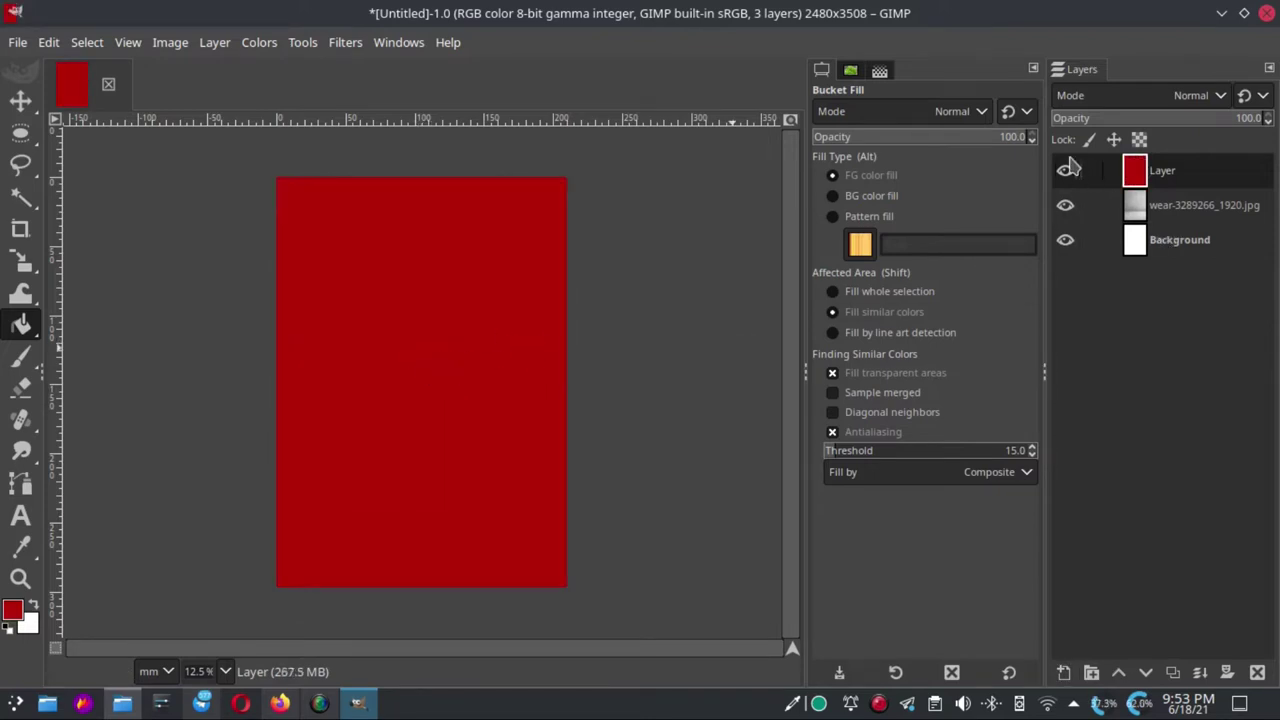
left_click(1221, 97)
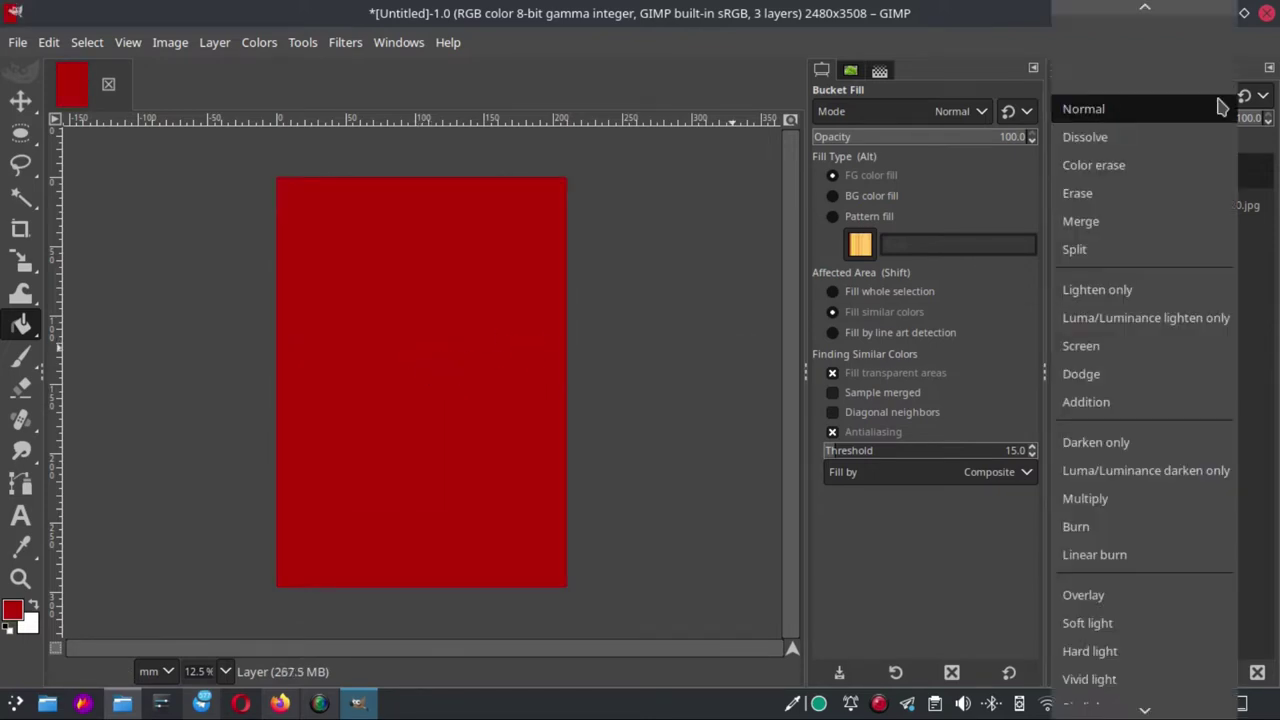
left_click(1098, 499)
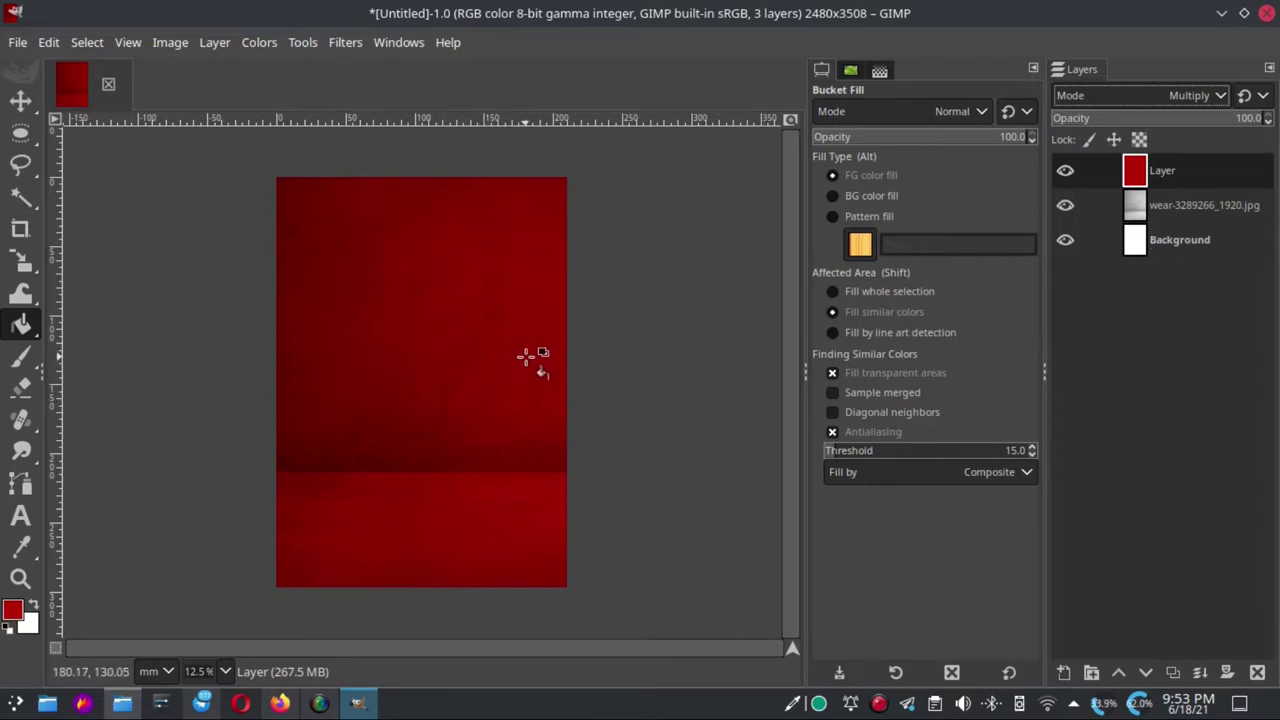
Open burger-tex-supreme.png as a new top layer on the poster
left_click(18, 42)
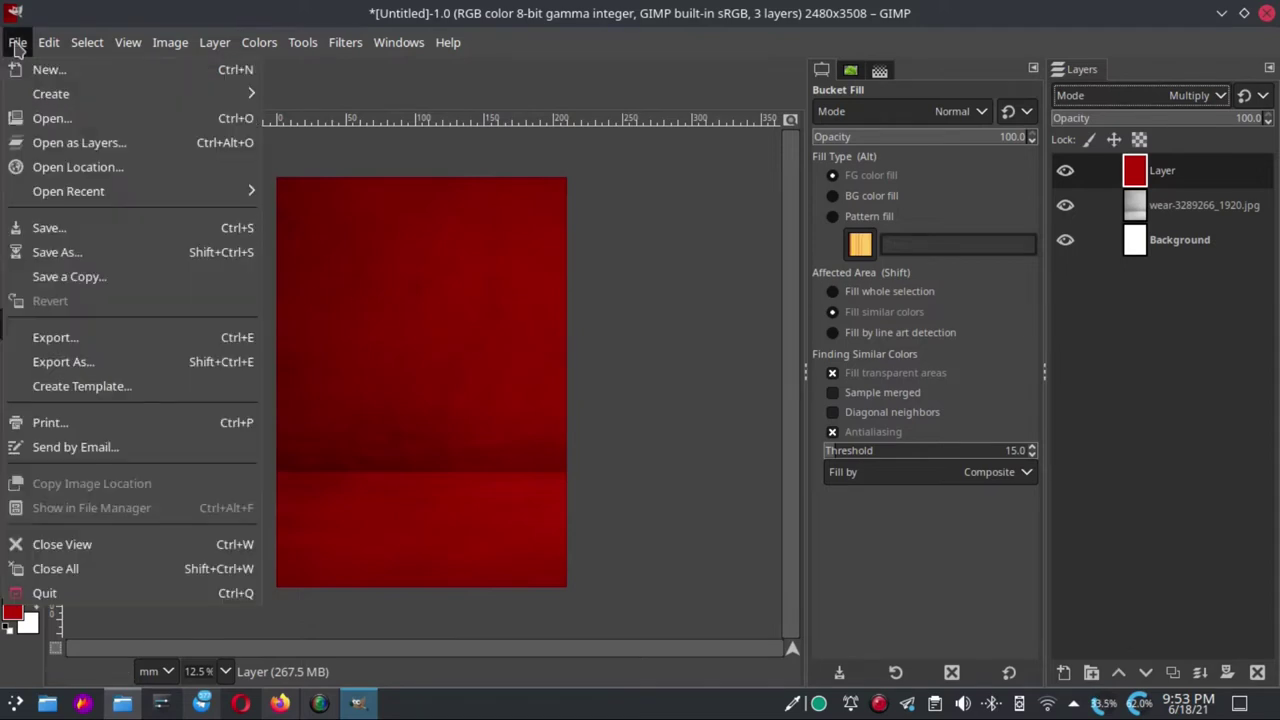
left_click(105, 146)
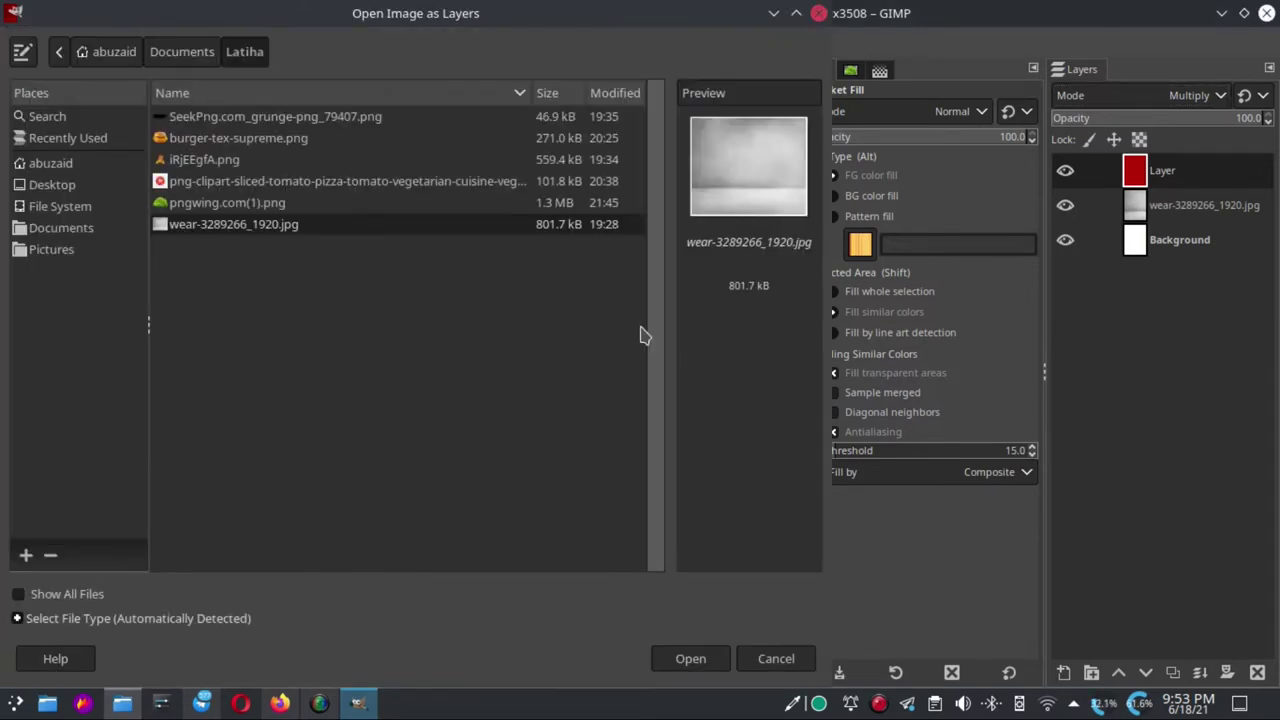
left_click(211, 140)
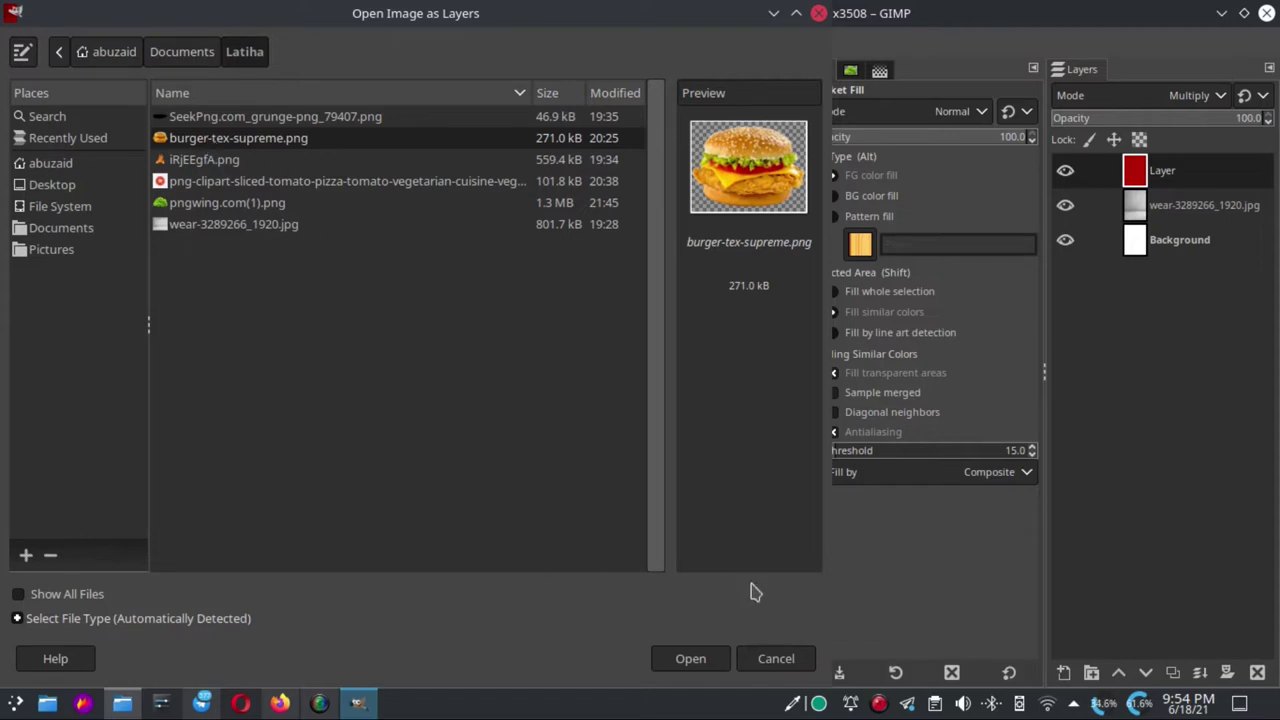
left_click(692, 662)
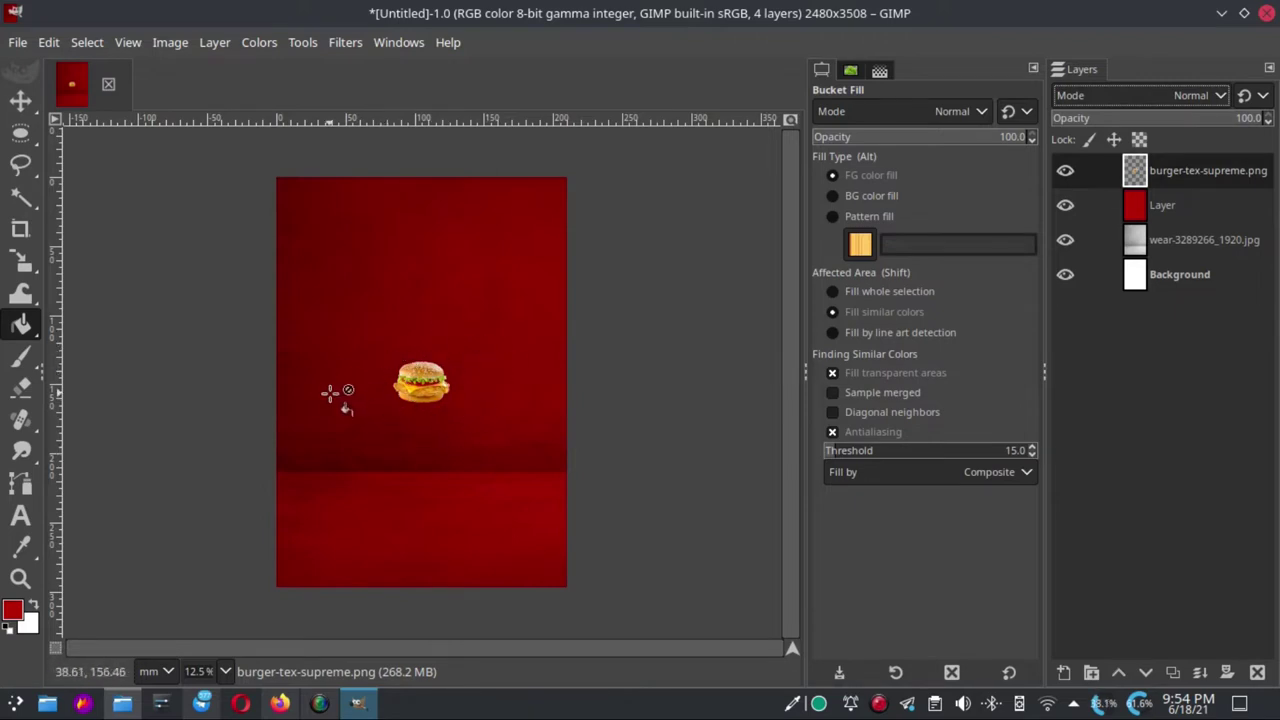
Scale the burger to about 139 mm wide (1644 × 1308 px) and place it in the lower half
mouse_move(20, 262)
left_click(108, 319)
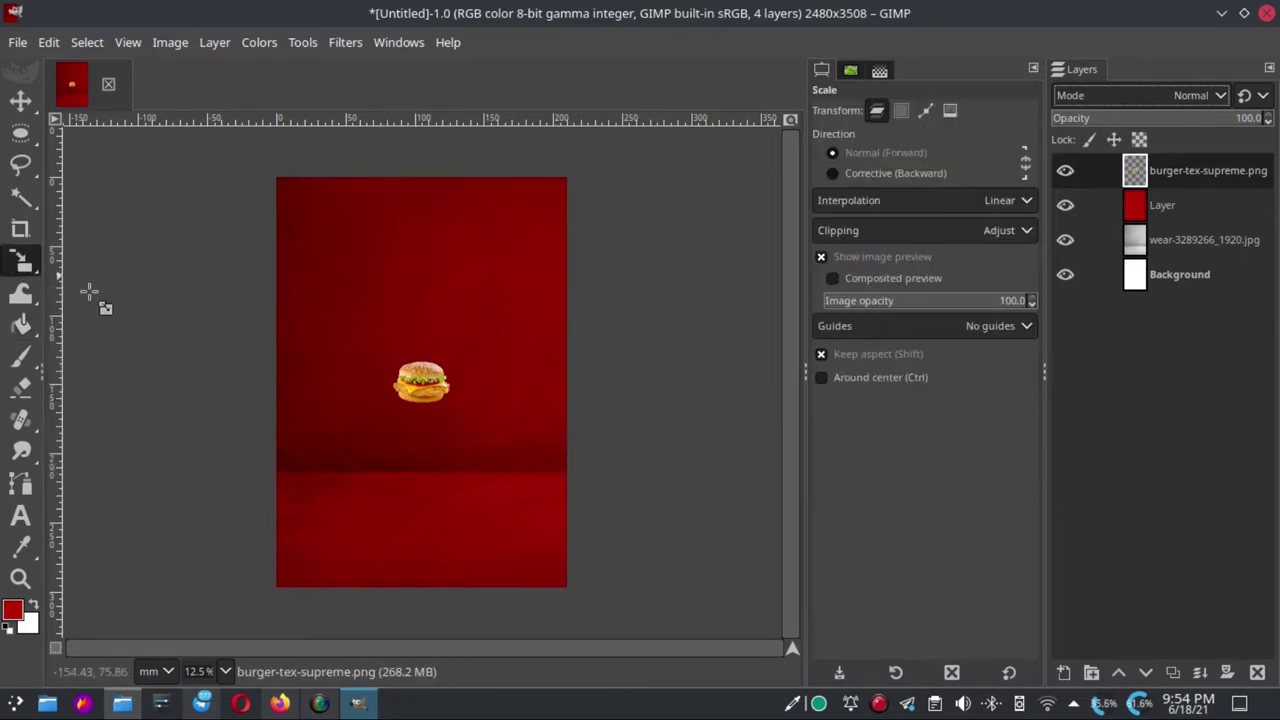
left_click(436, 408)
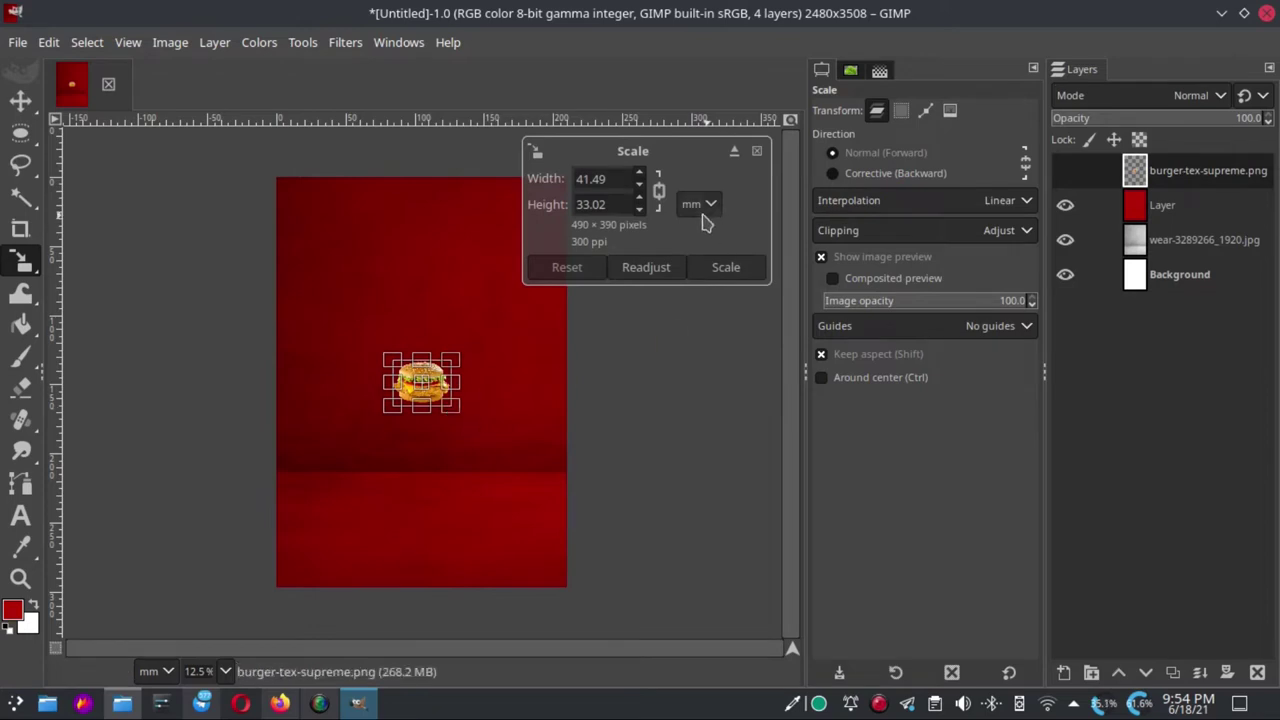
left_click_drag(476, 430, 606, 530)
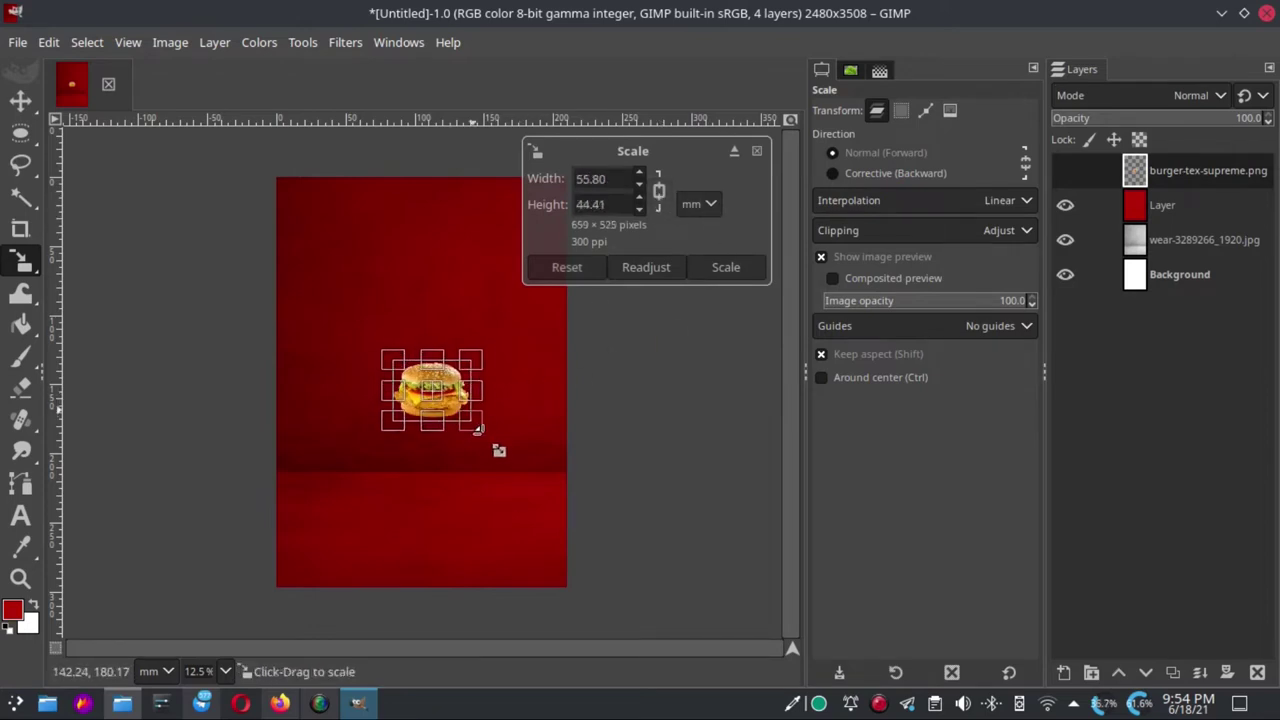
left_click_drag(517, 464, 449, 489)
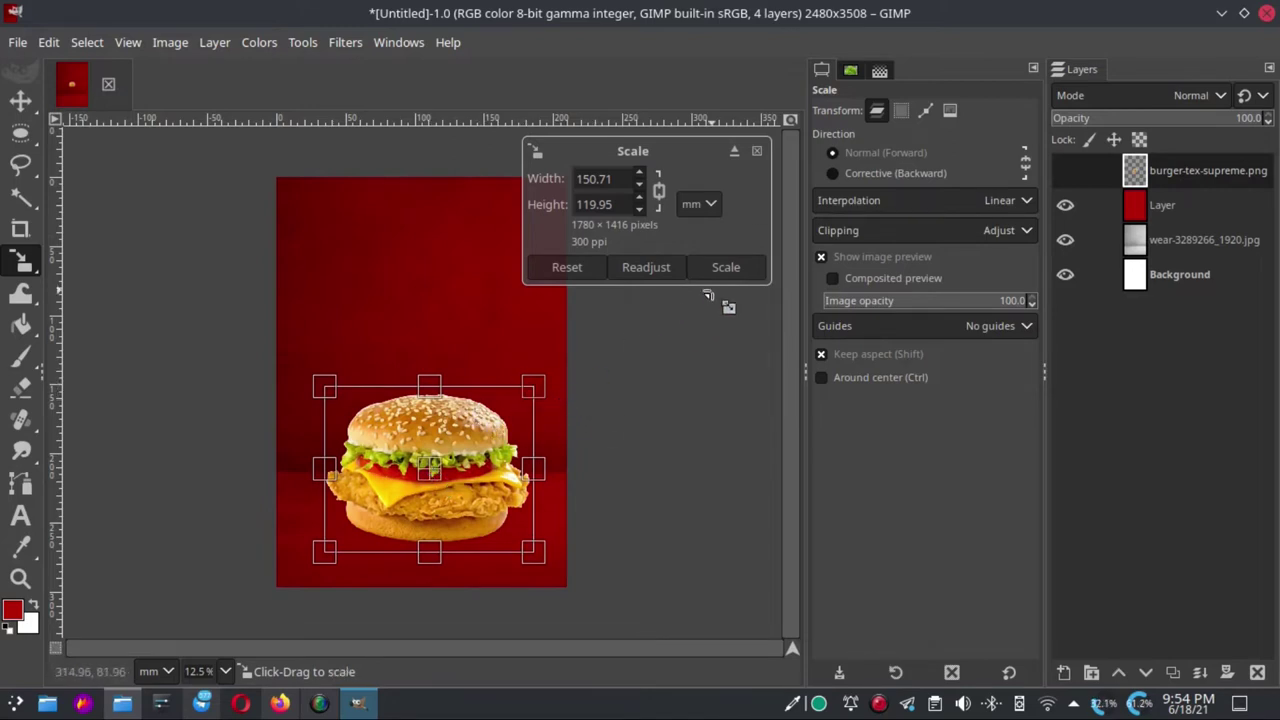
left_click_drag(535, 390, 512, 404)
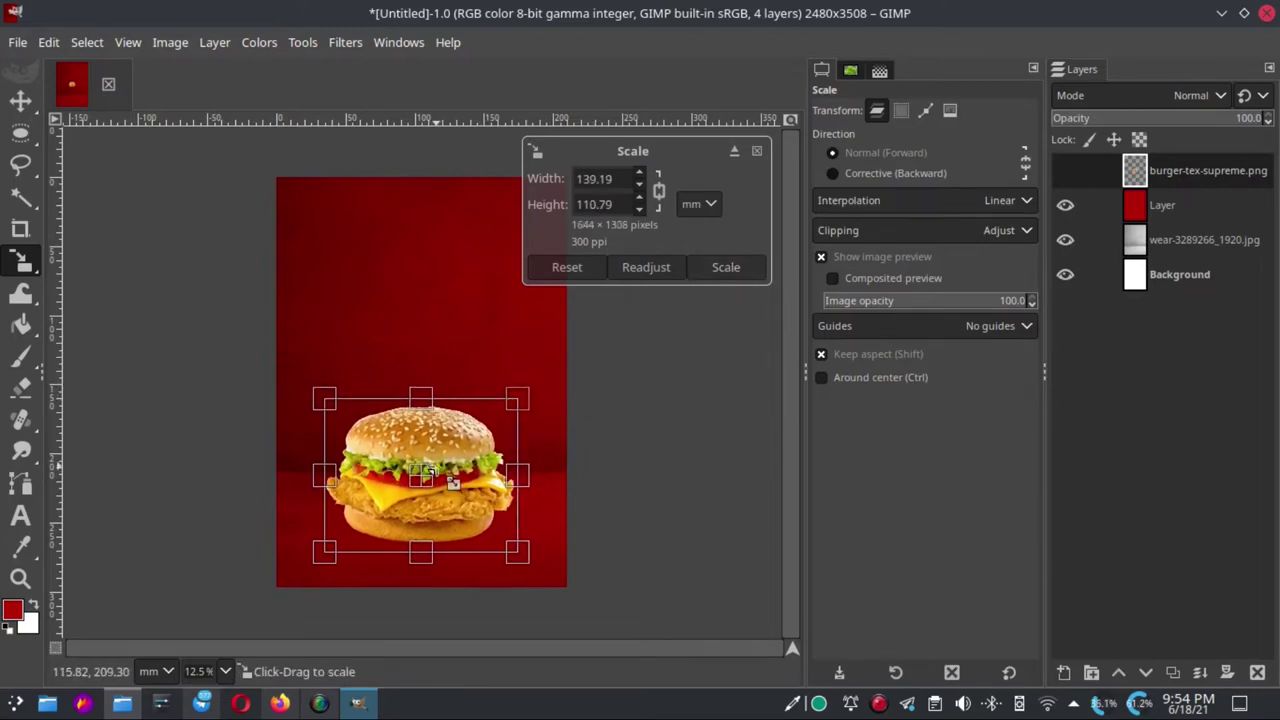
left_click_drag(430, 484, 431, 478)
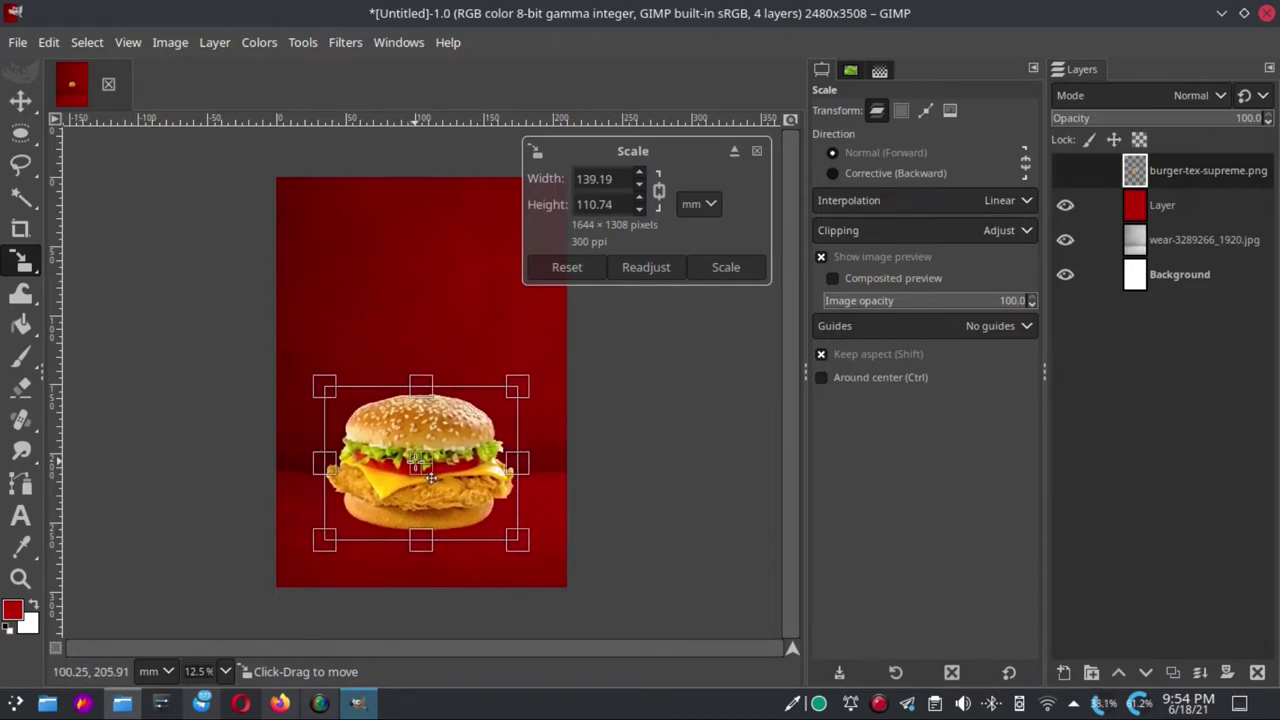
left_click(726, 268)
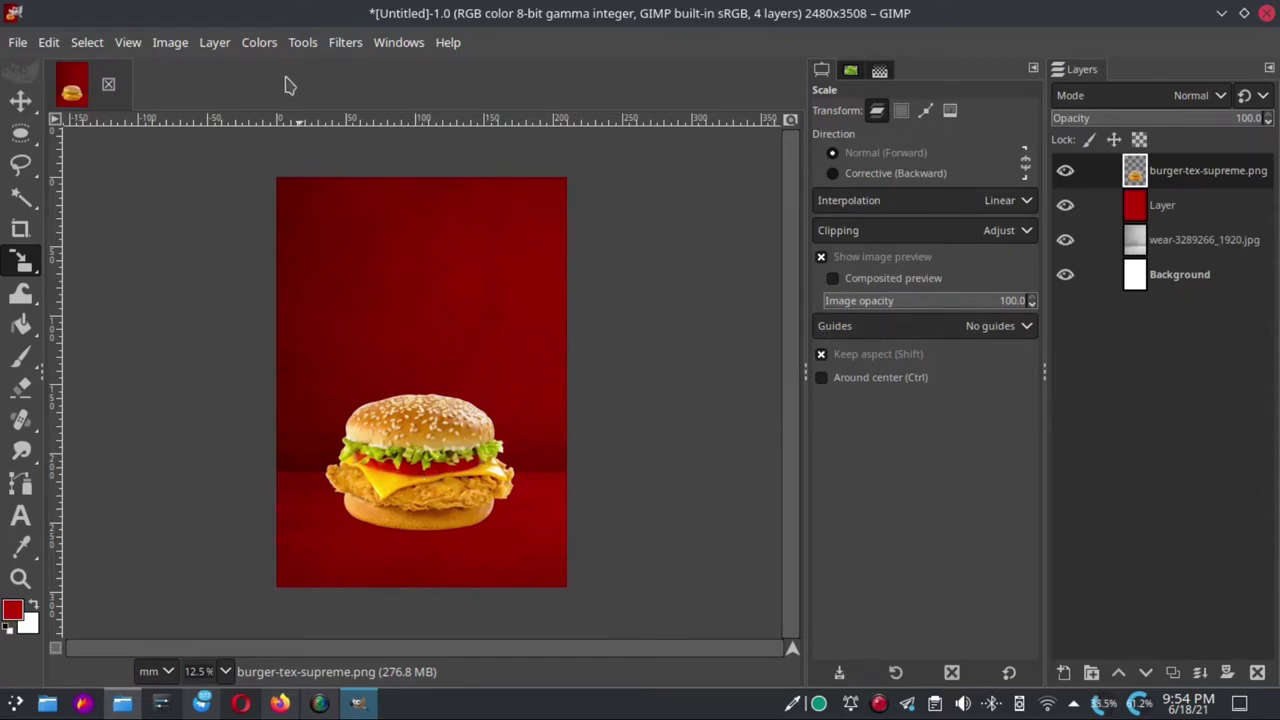
Apply Levels to the burger layer, lowering the midtone input value to 0.66
left_click(259, 42)
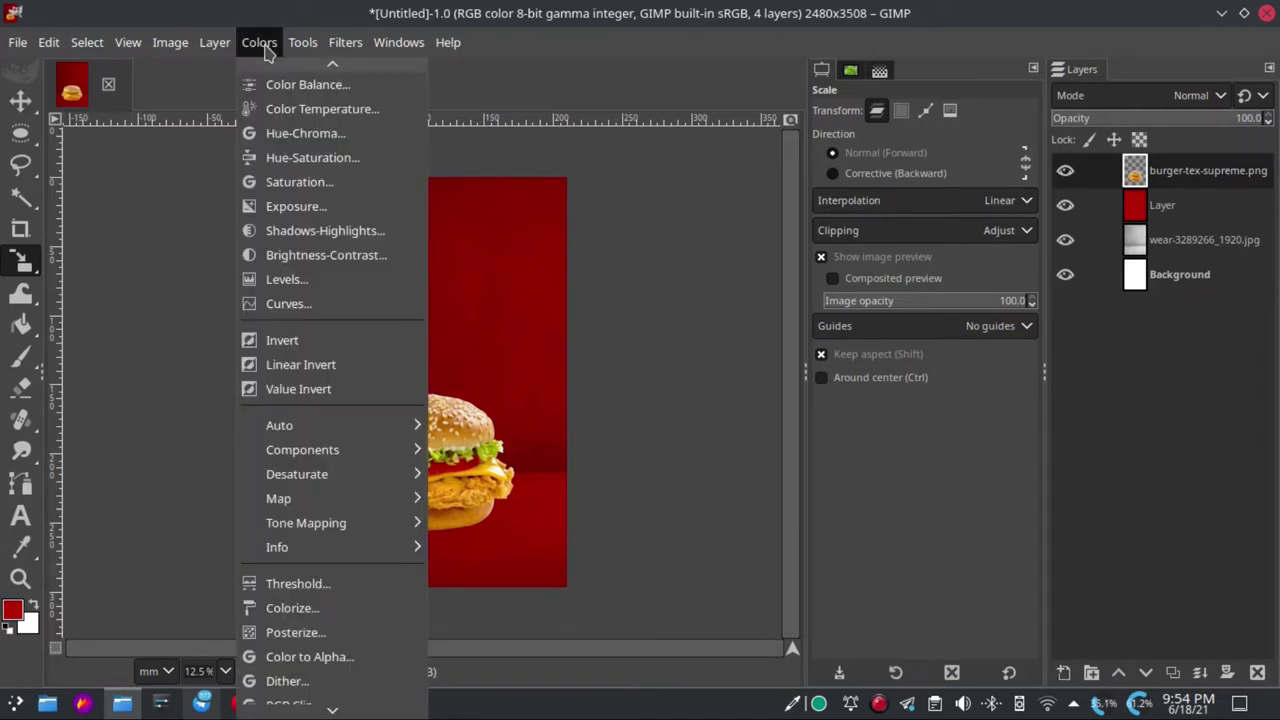
left_click(306, 286)
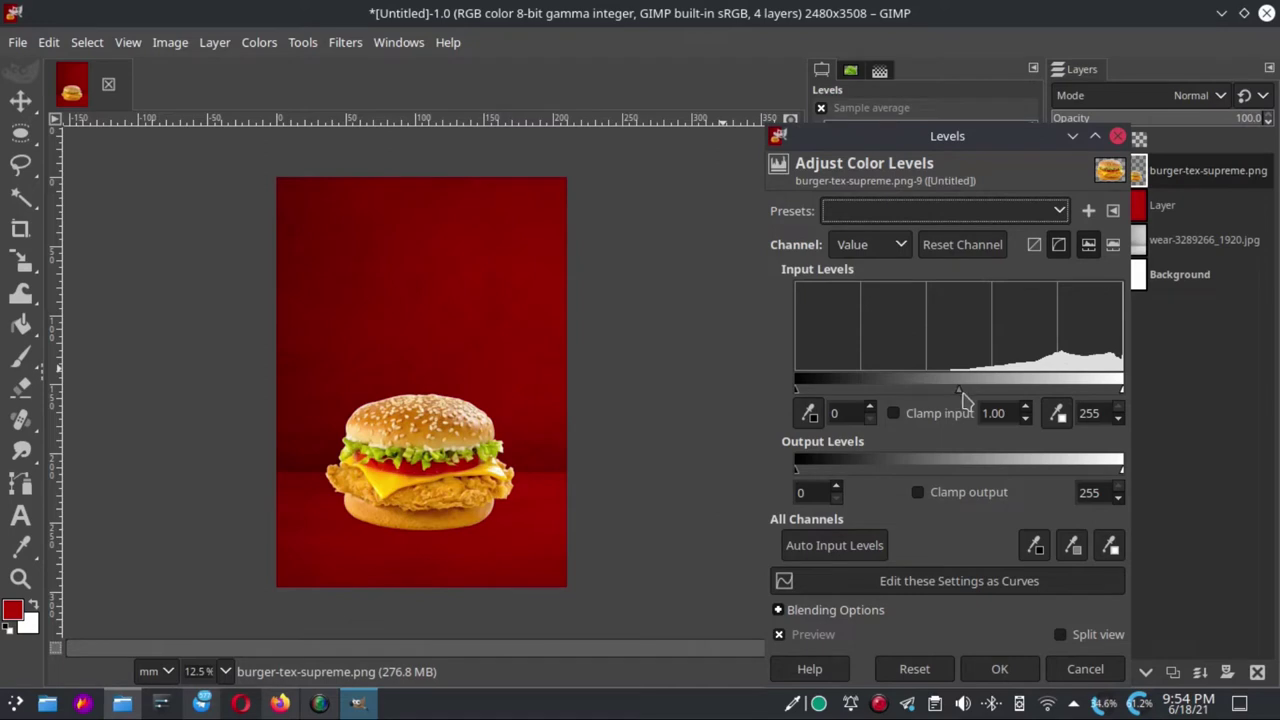
left_click_drag(960, 397, 995, 397)
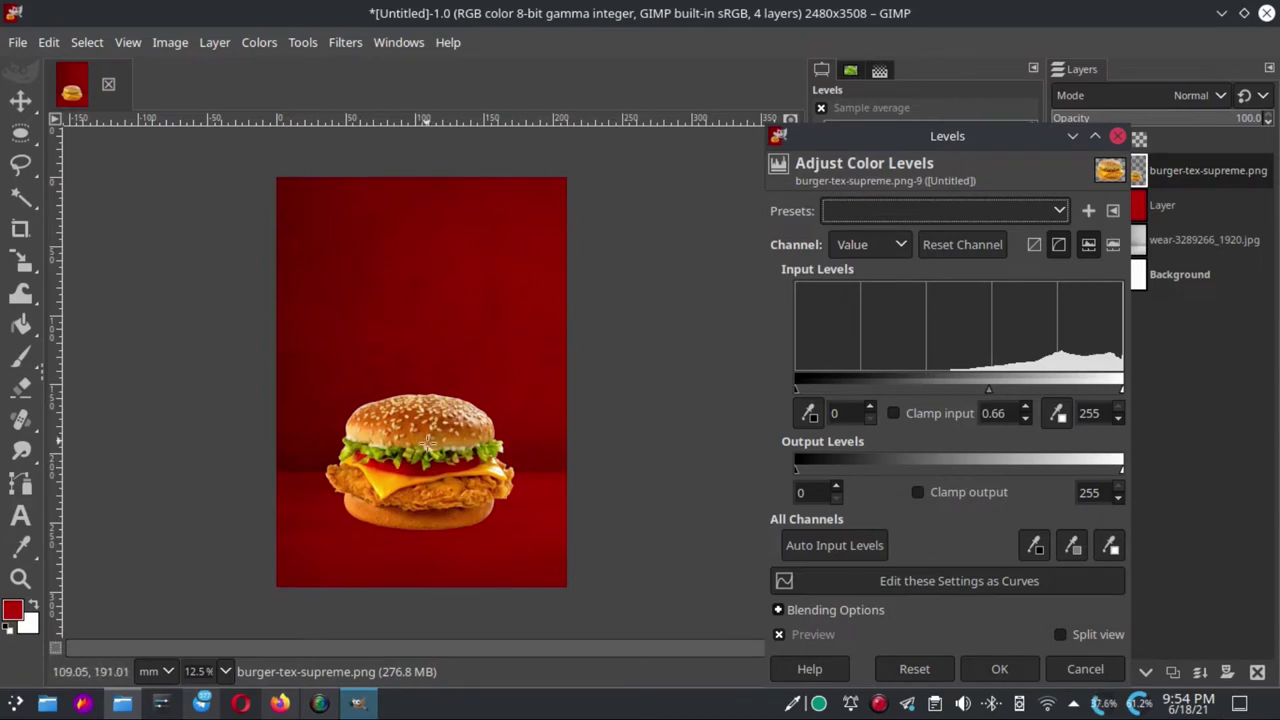
scroll(421, 470, "up", 2)
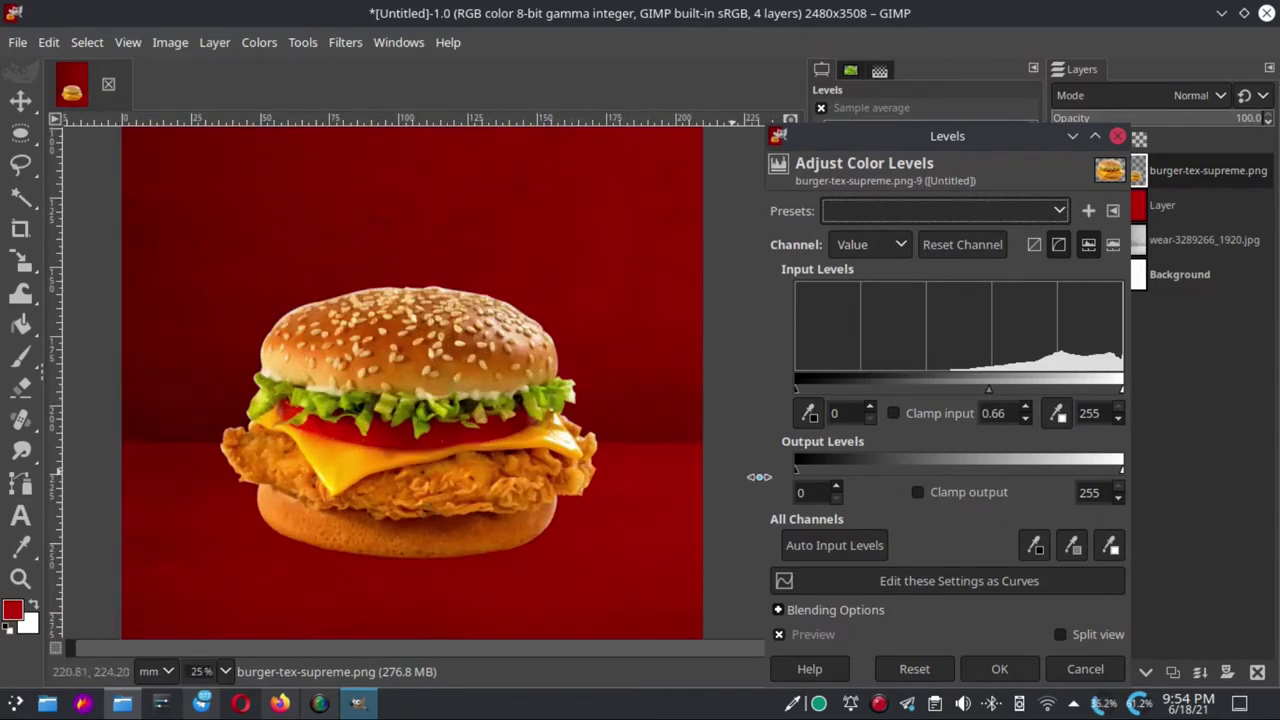
left_click(1061, 635)
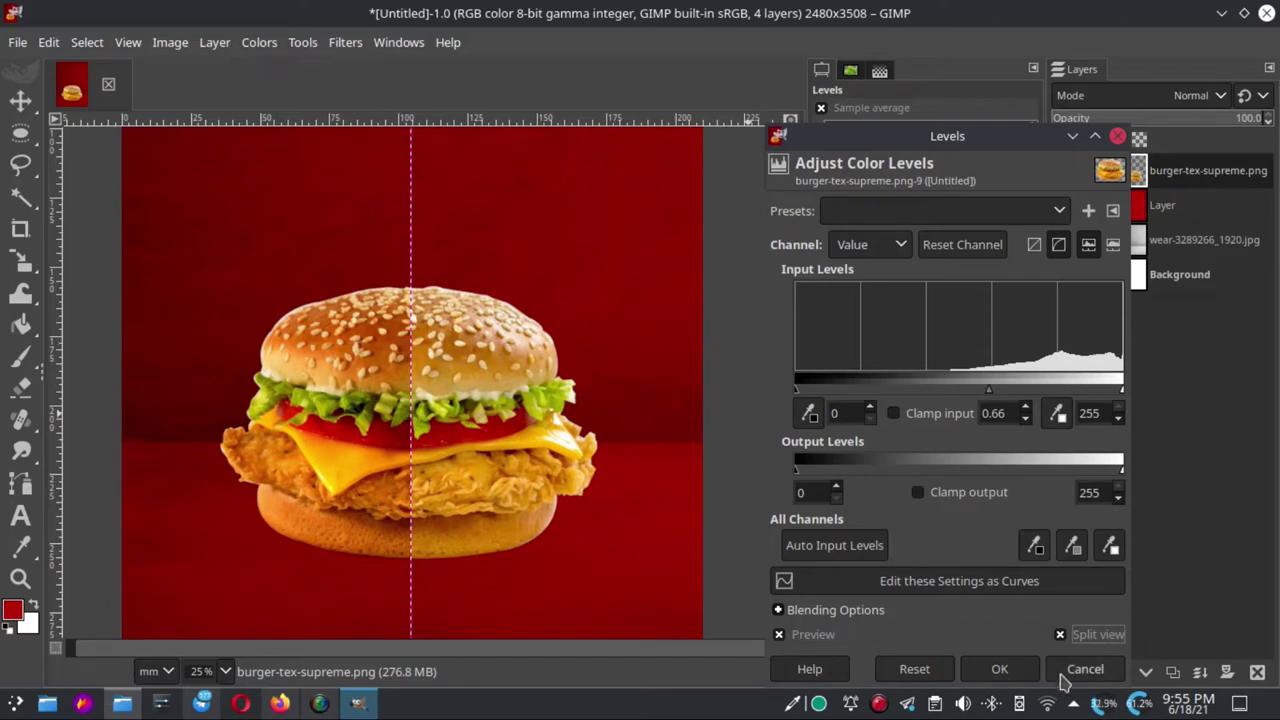
left_click(999, 669)
scroll(600, 470, "down", 4)
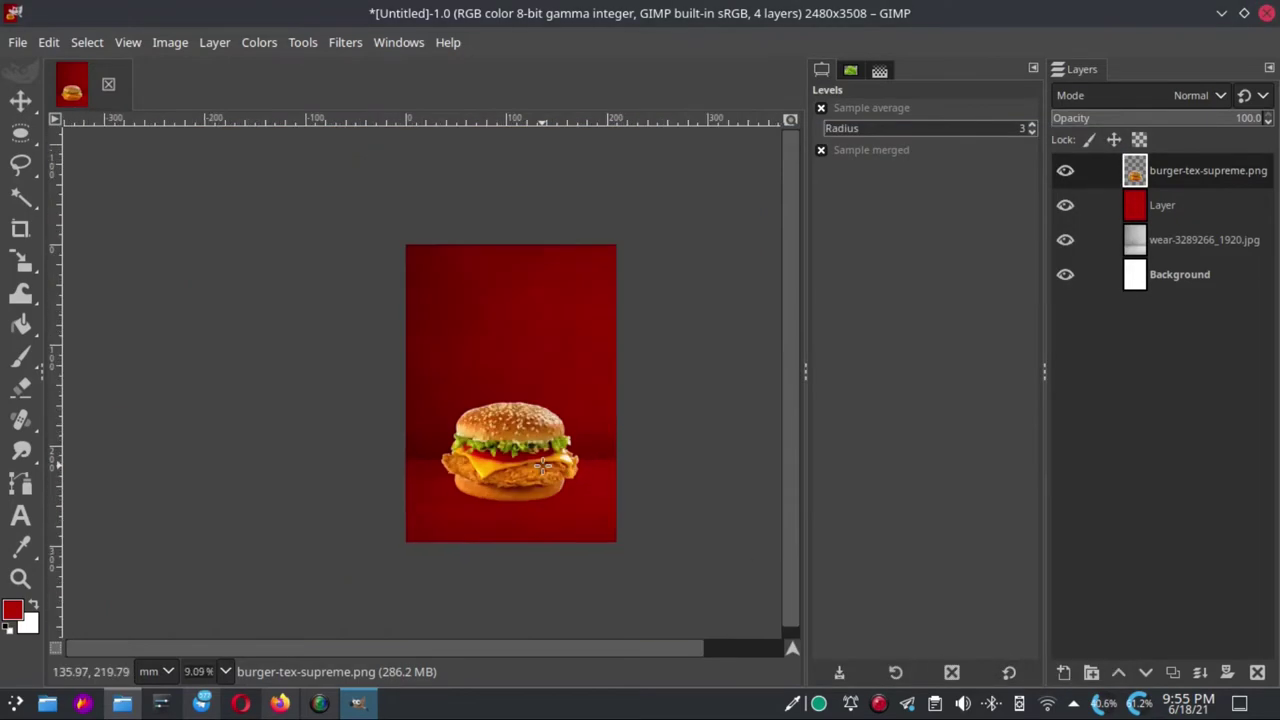
scroll(555, 453, "up", 2)
scroll(554, 430, "up", 1)
scroll(370, 430, "down", 2)
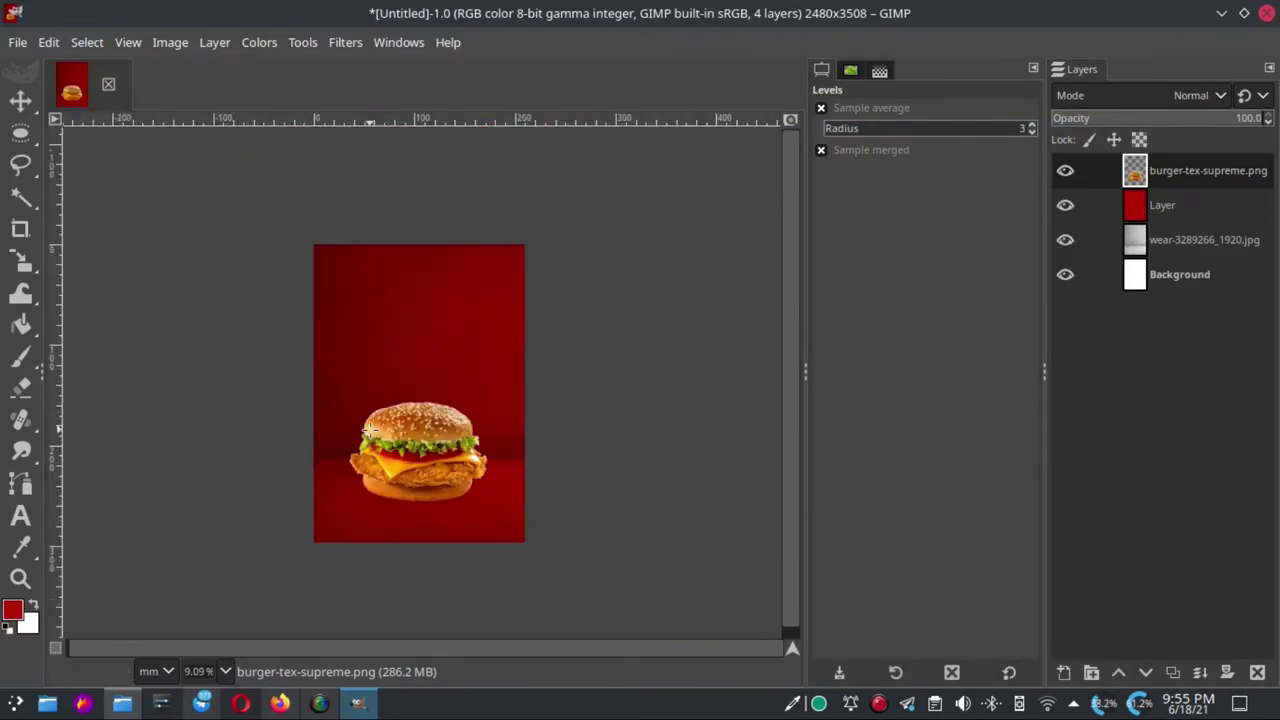
left_click(18, 44)
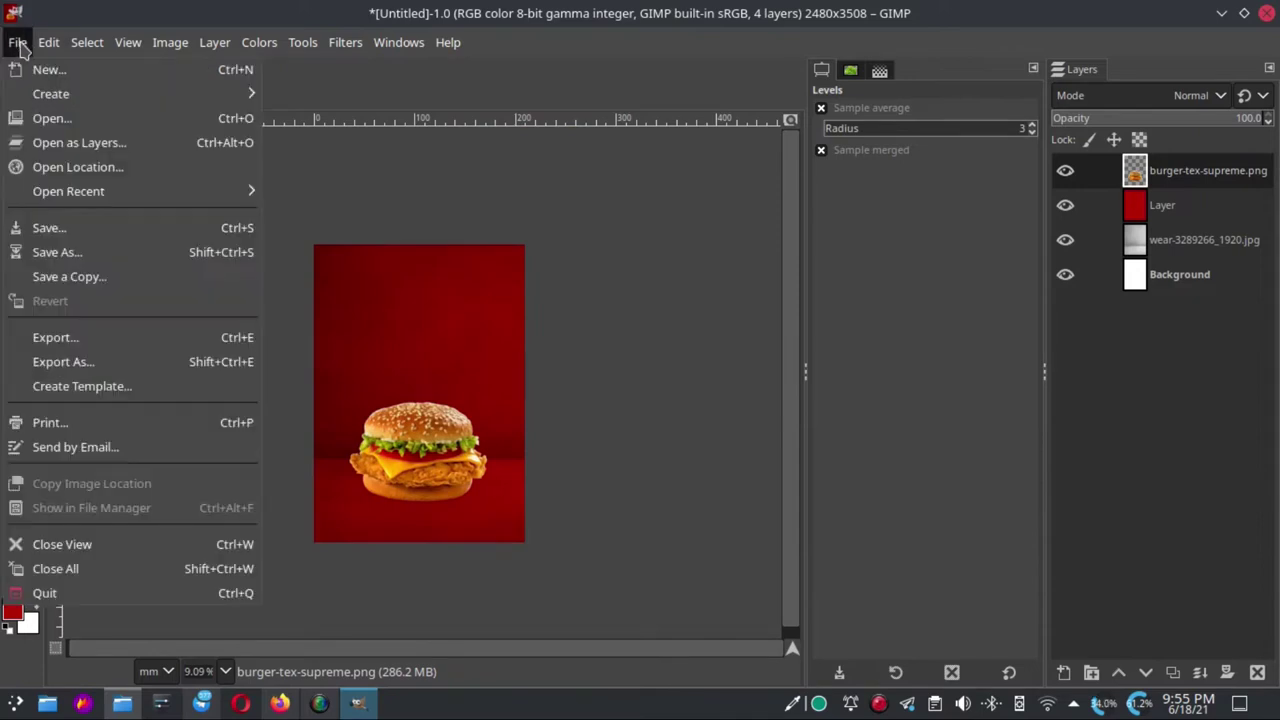
Add the iRjEEgfA.png flame picture as a new top layer
left_click(70, 144)
left_click(198, 166)
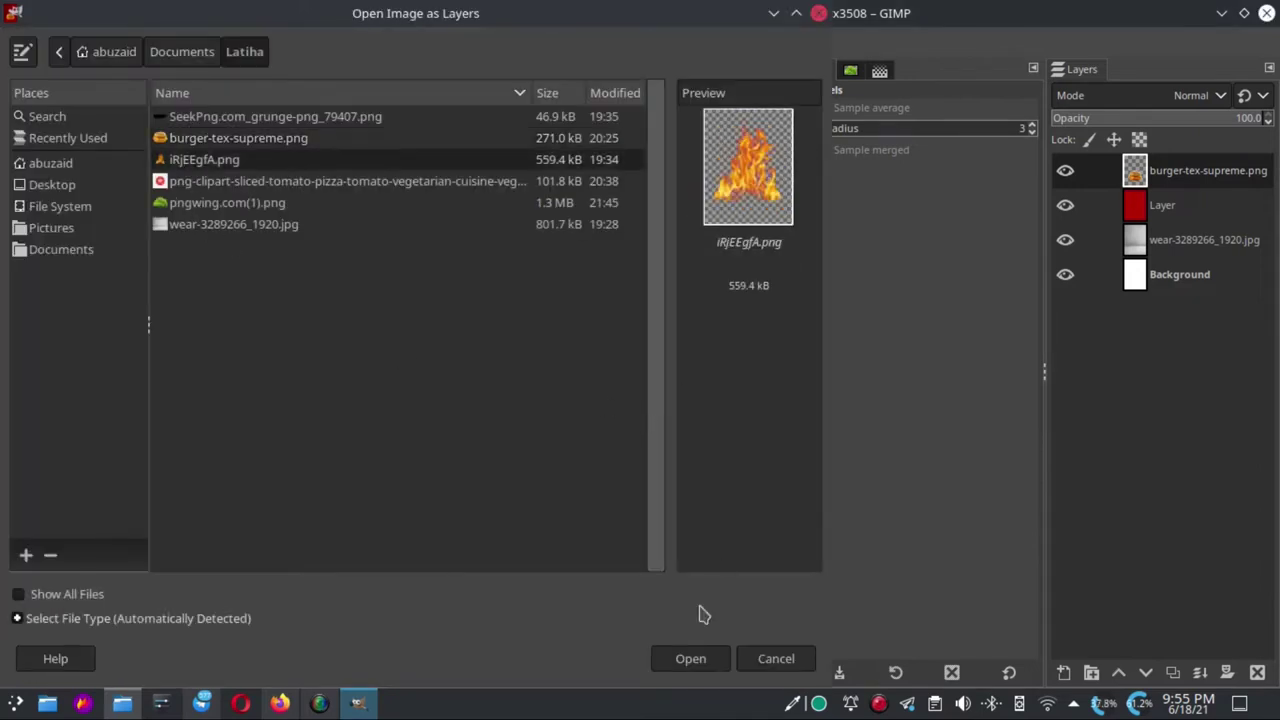
left_click(688, 660)
scroll(425, 426, "up", 4)
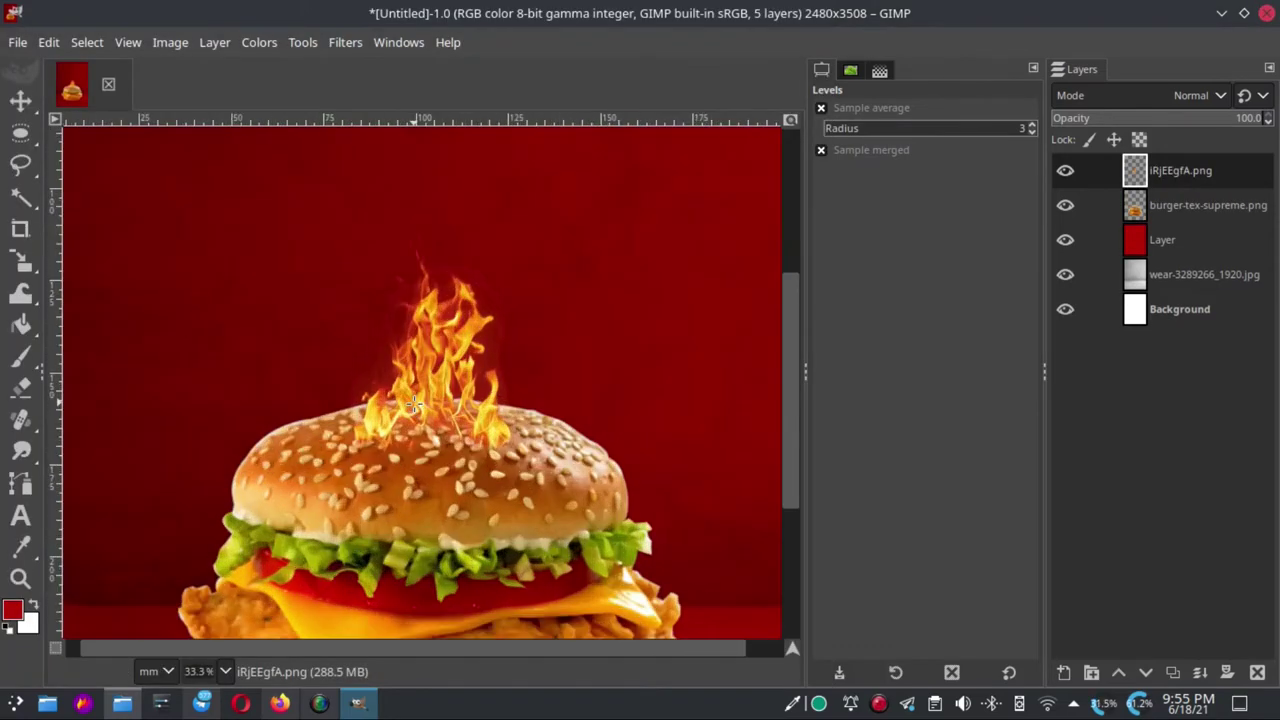
scroll(414, 403, "down", 3)
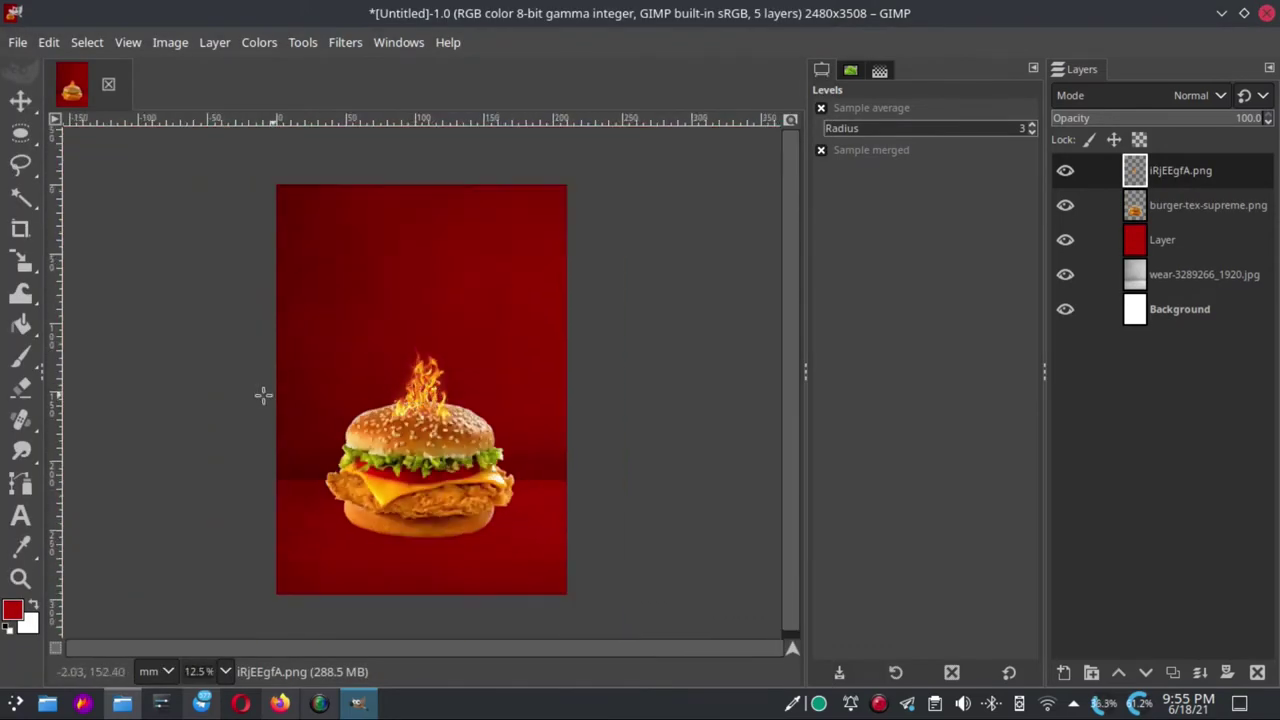
Scale the flames unlinked to 151.64 × 138.01 mm (1791 × 1630 px) and position them above the burger
left_click(20, 260)
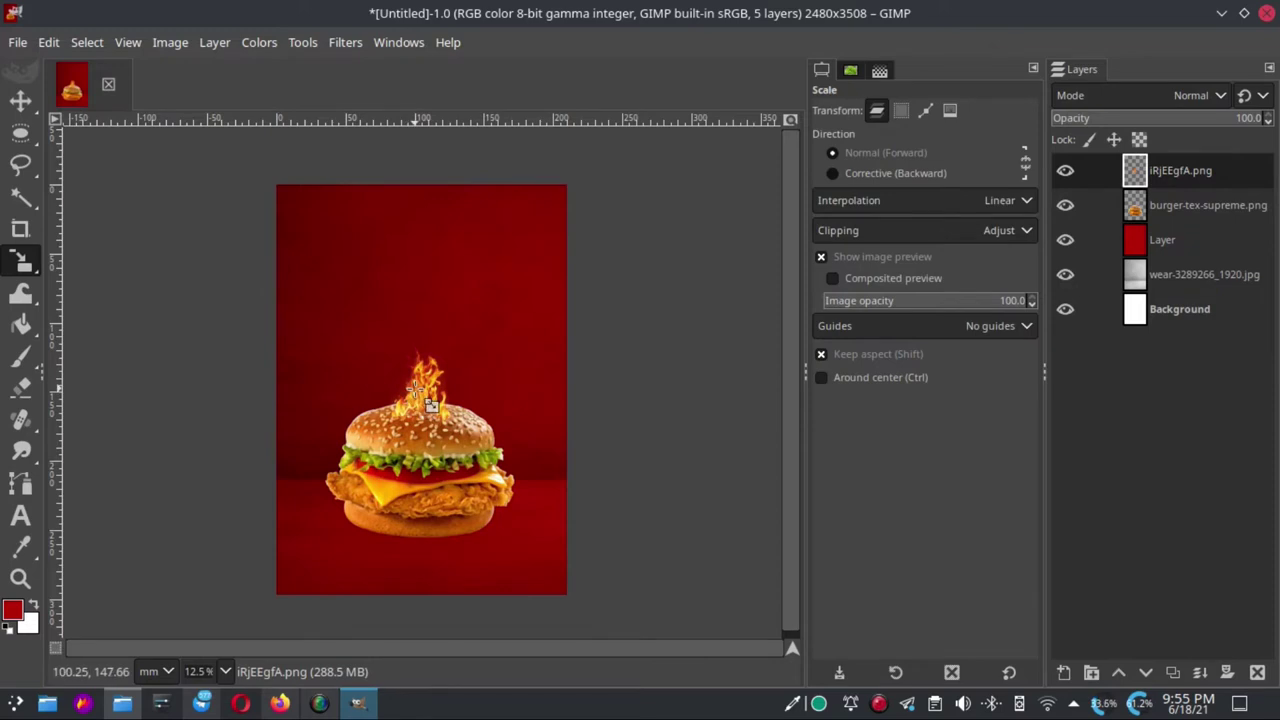
mouse_move(430, 403)
left_mouse_down()
mouse_move(521, 519)
mouse_move(438, 379)
left_mouse_up()
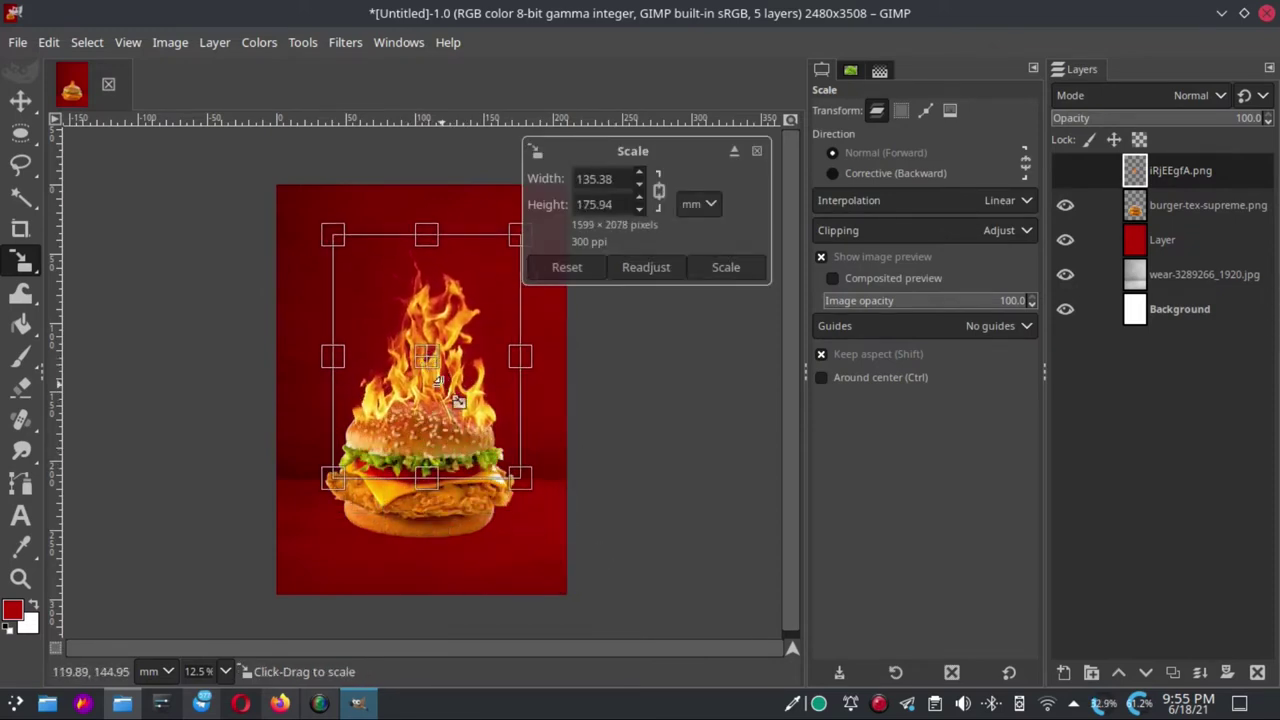
scroll(438, 380, "up", 2)
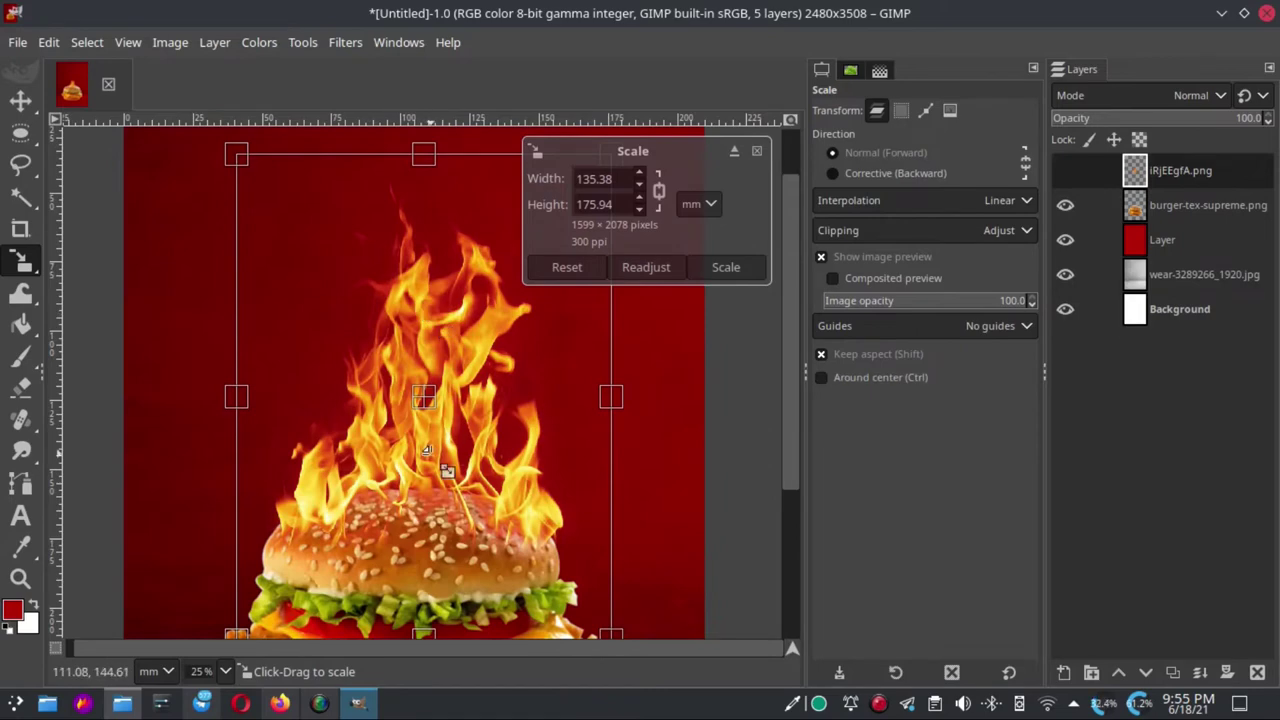
scroll(426, 449, "down", 3)
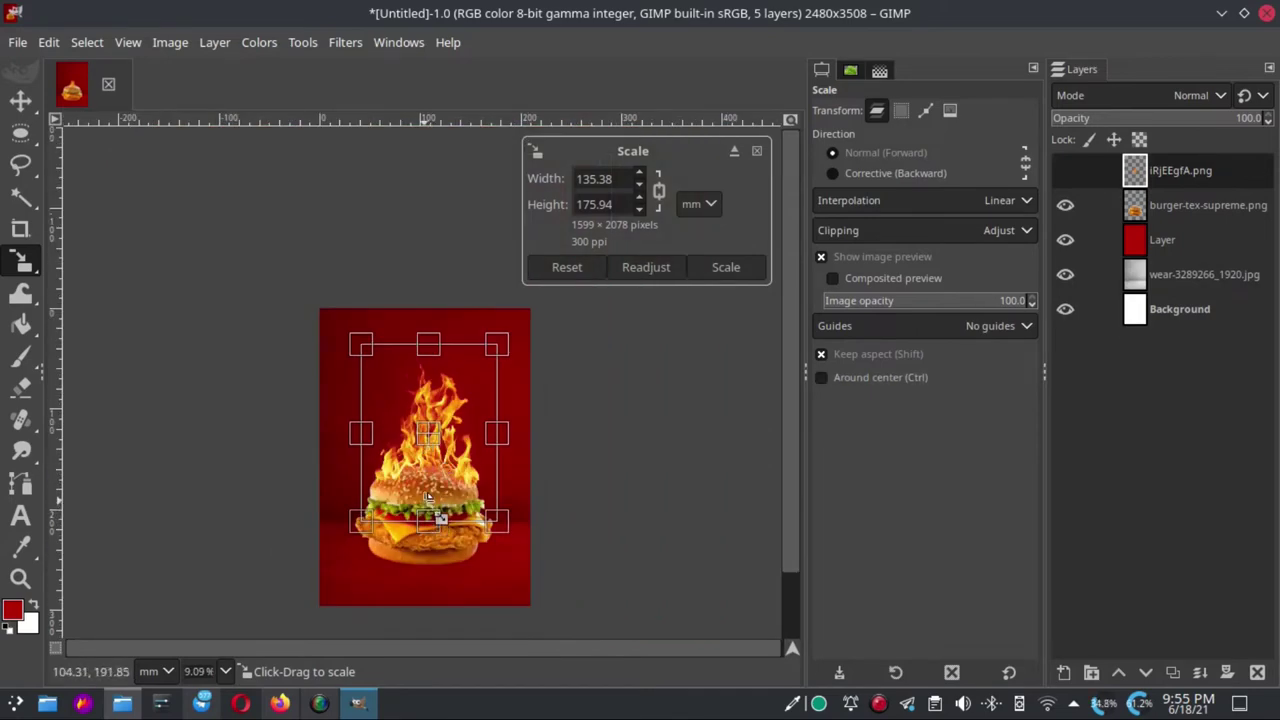
scroll(428, 497, "up", 1)
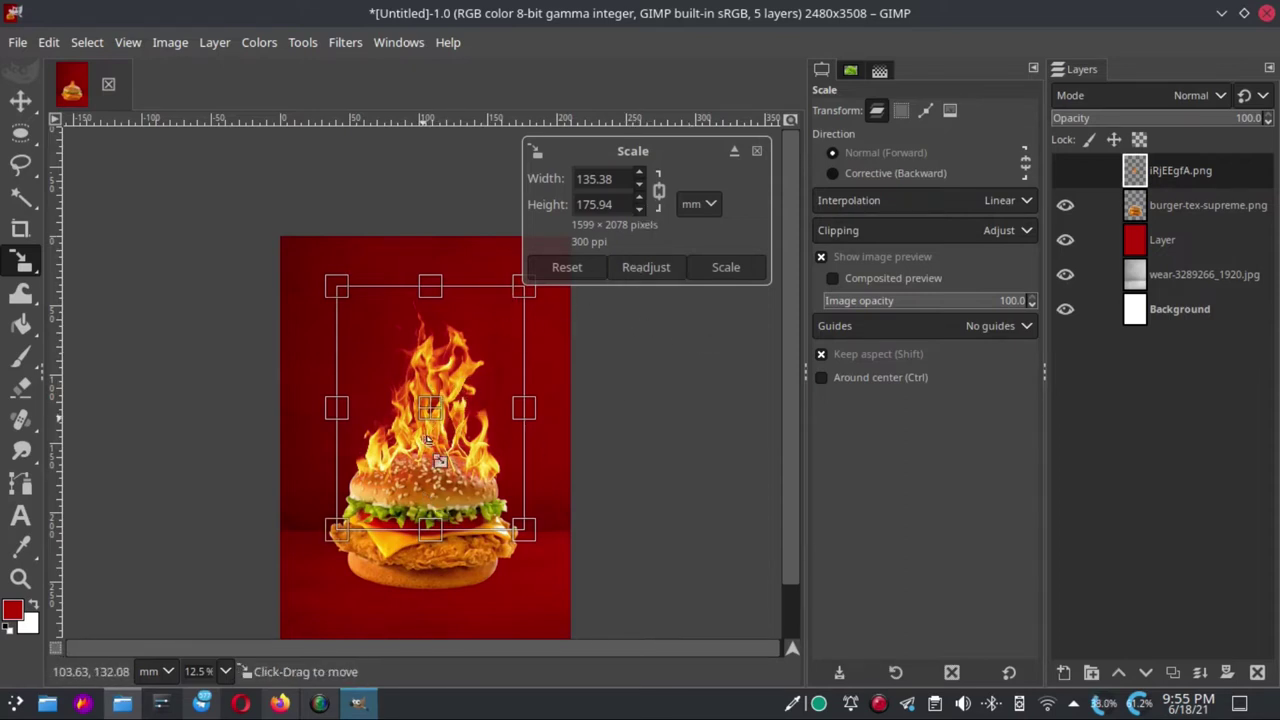
left_click(658, 196)
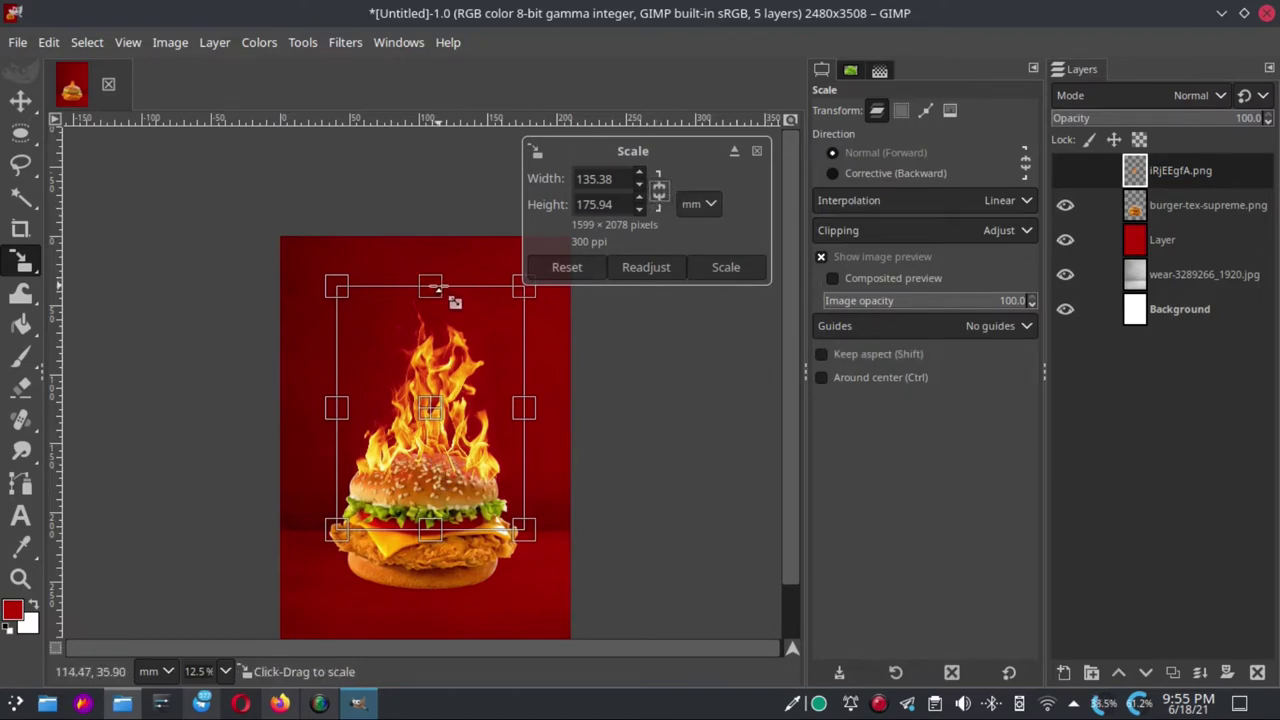
left_click_drag(430, 288, 432, 340)
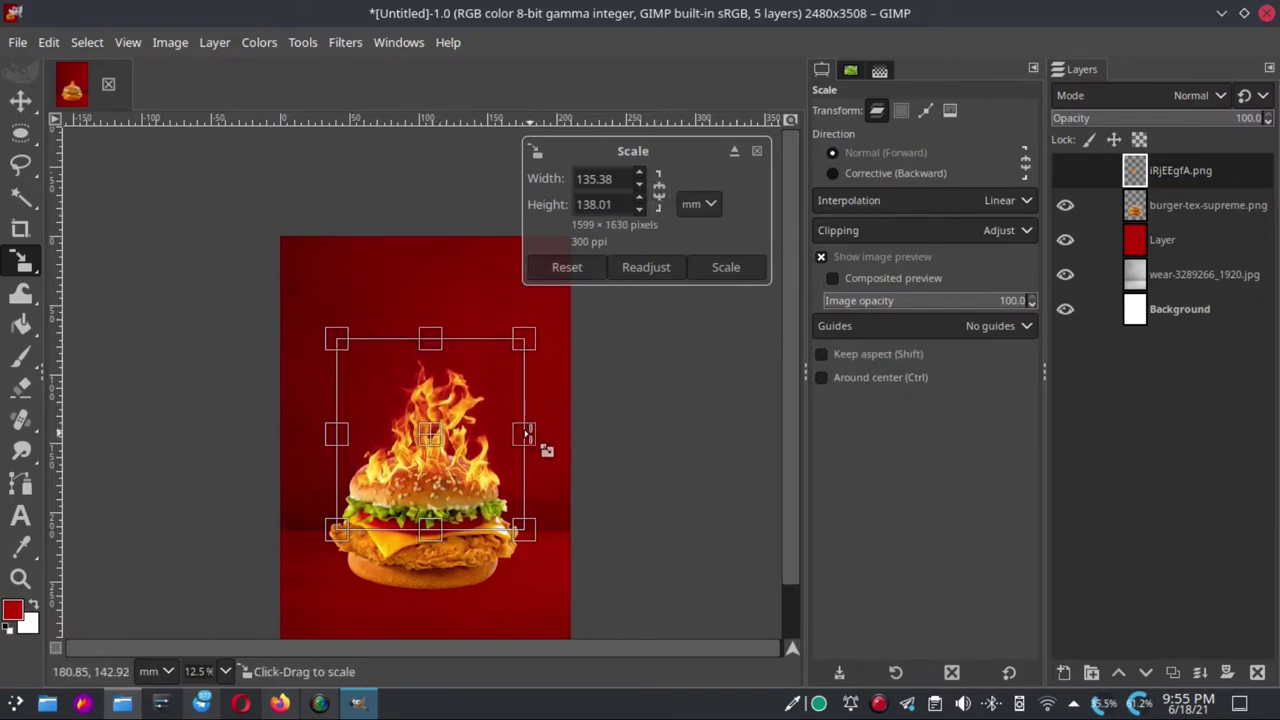
left_click_drag(543, 449, 566, 449)
left_click_drag(478, 451, 448, 433)
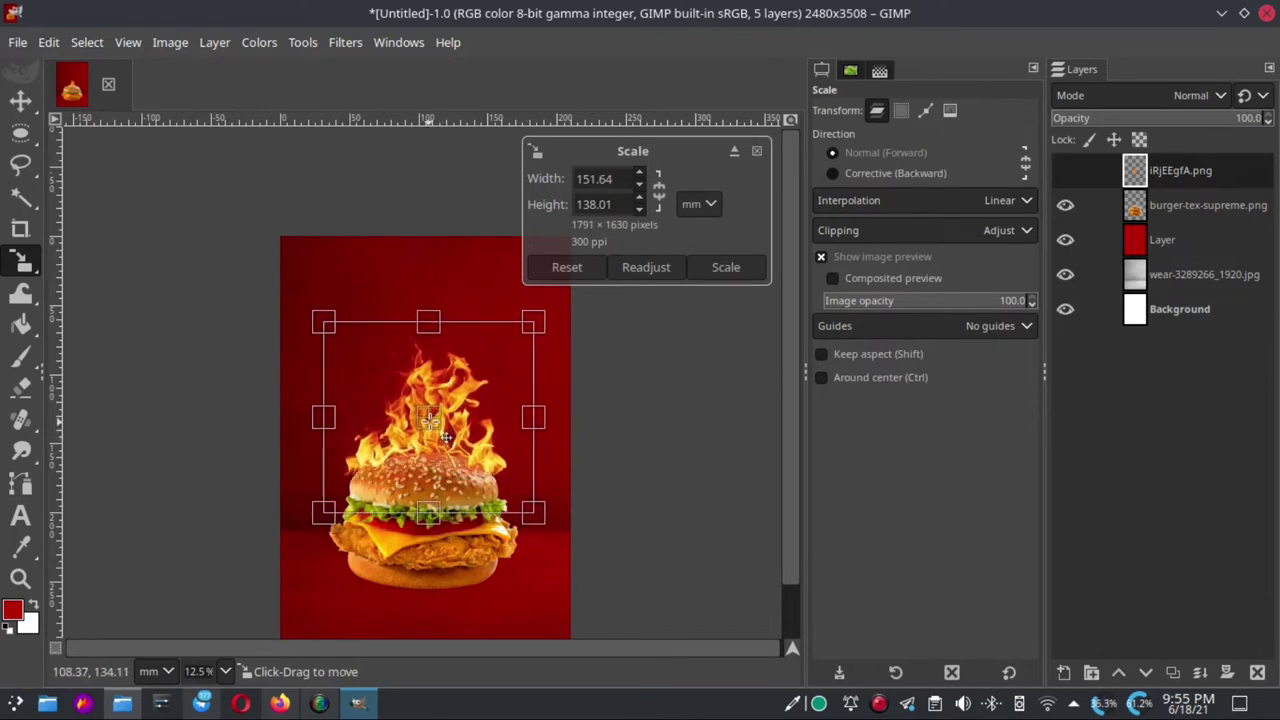
scroll(460, 490, "up", 2)
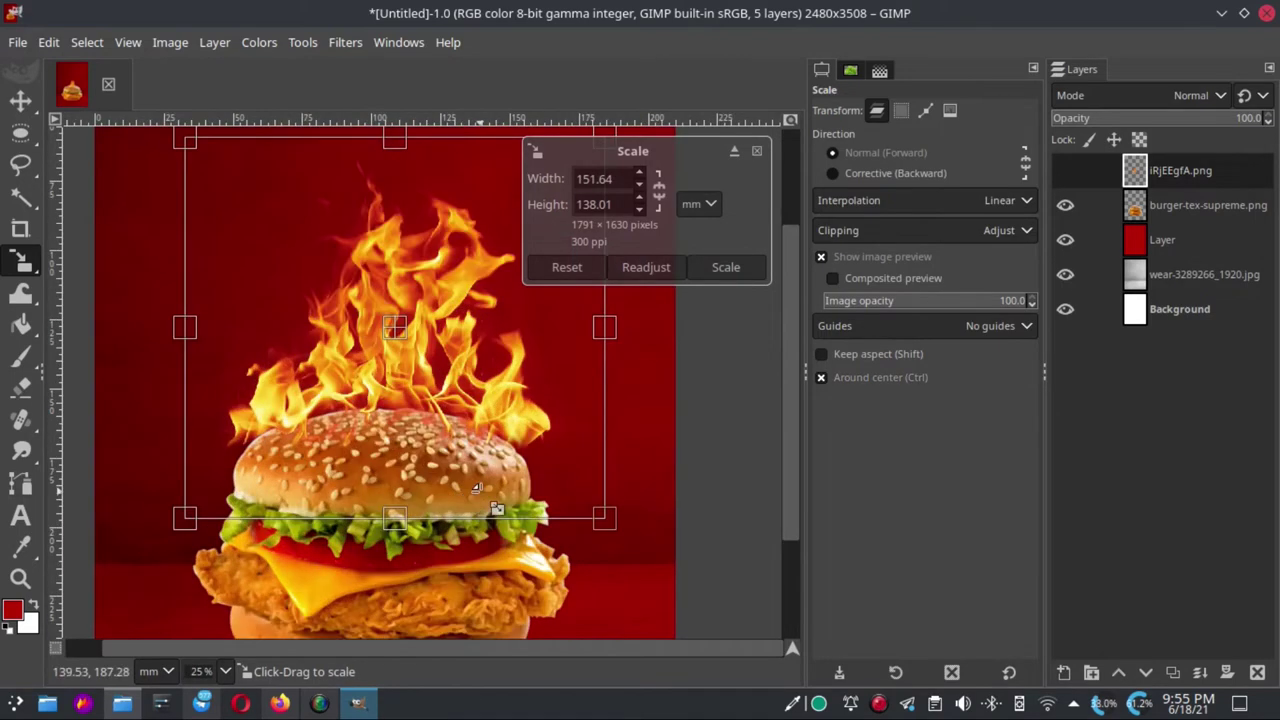
scroll(372, 458, "up", 3)
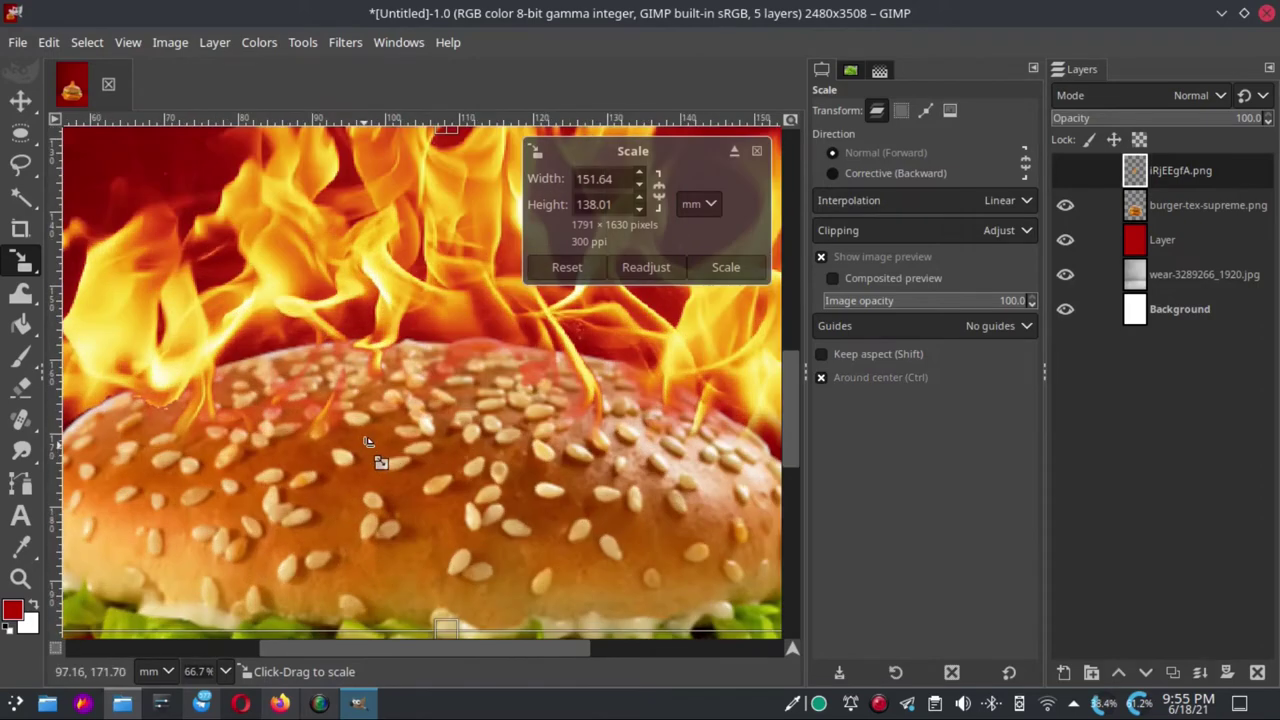
scroll(370, 455, "down", 3)
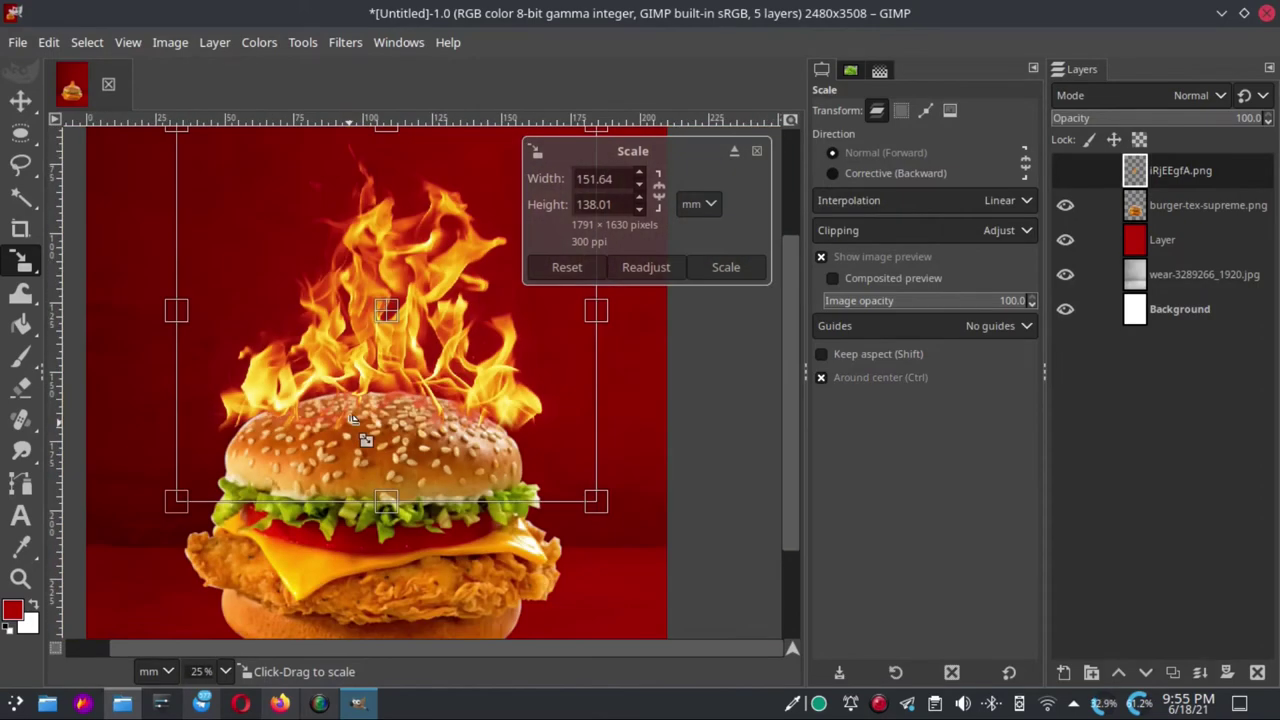
left_click(728, 278)
scroll(478, 425, "down", 1)
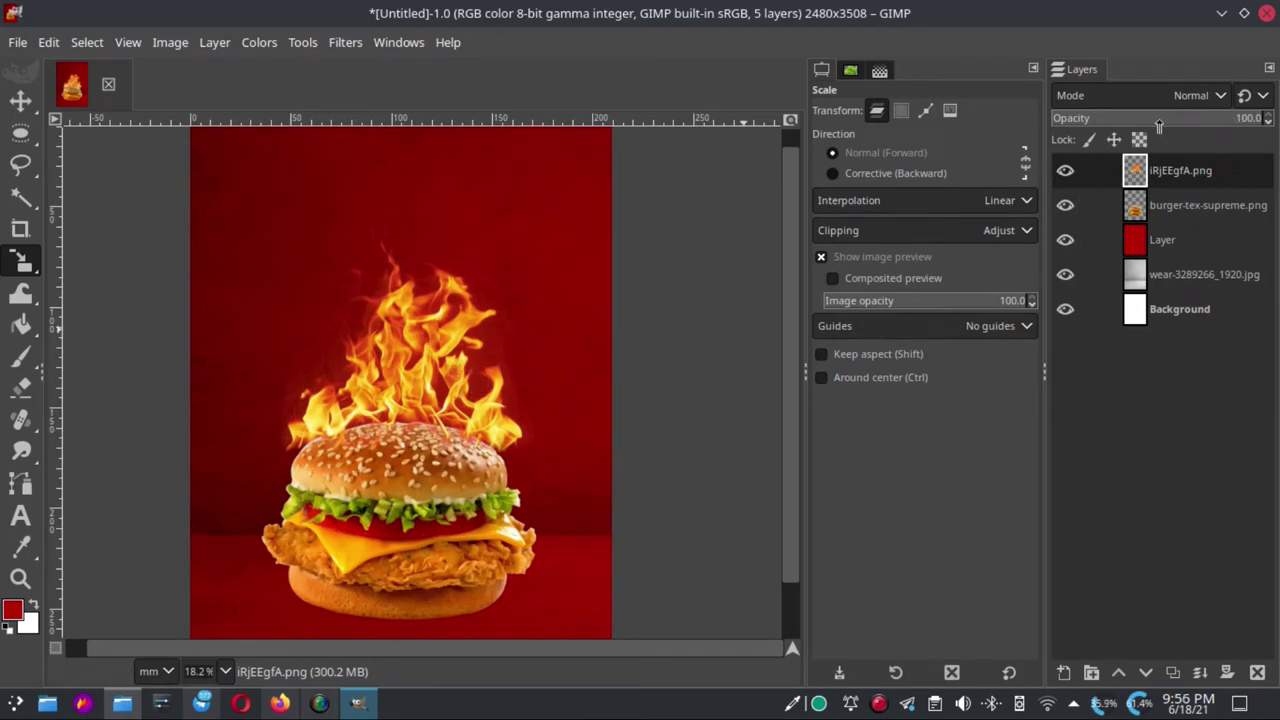
Lower the flame layer's opacity to 32.3 so the fire looks softer
left_click(1203, 123)
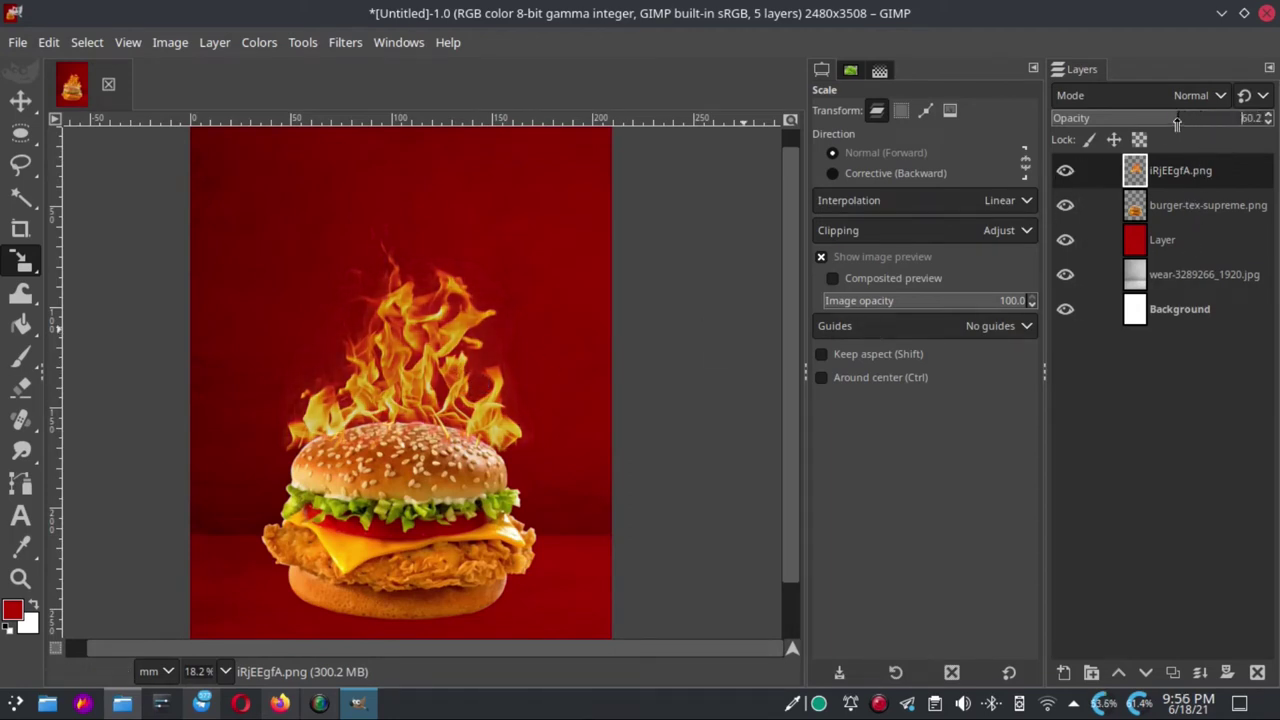
left_click_drag(1177, 121, 1098, 120)
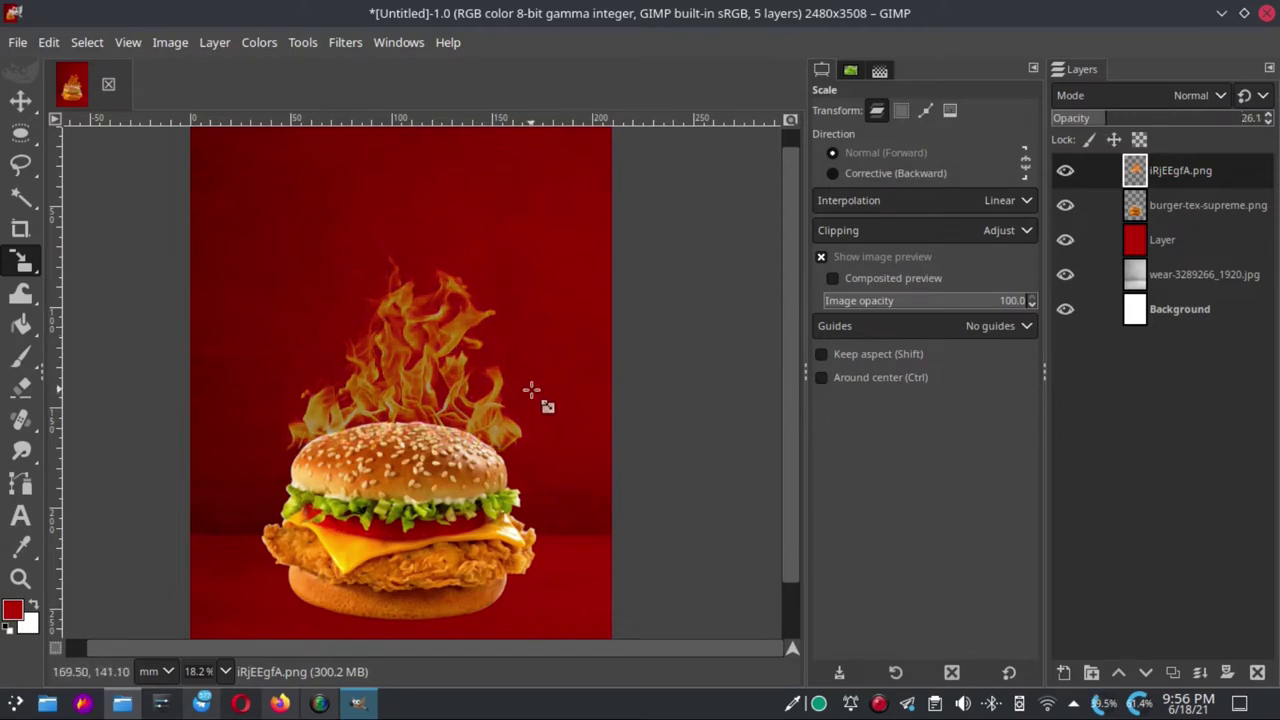
scroll(531, 397, "down", 3, "ctrl")
scroll(372, 409, "up", 2, "ctrl")
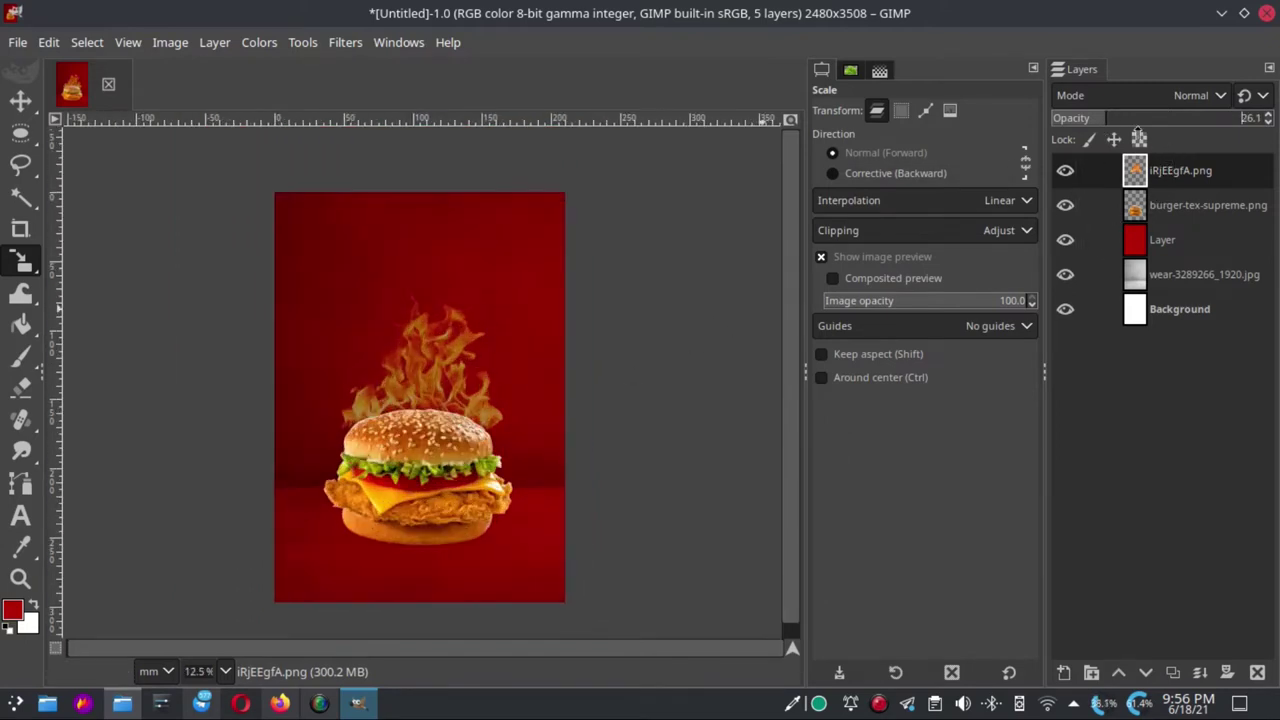
left_click(20, 100)
scroll(371, 300, "down", 3, "ctrl")
scroll(418, 355, "up", 3, "ctrl")
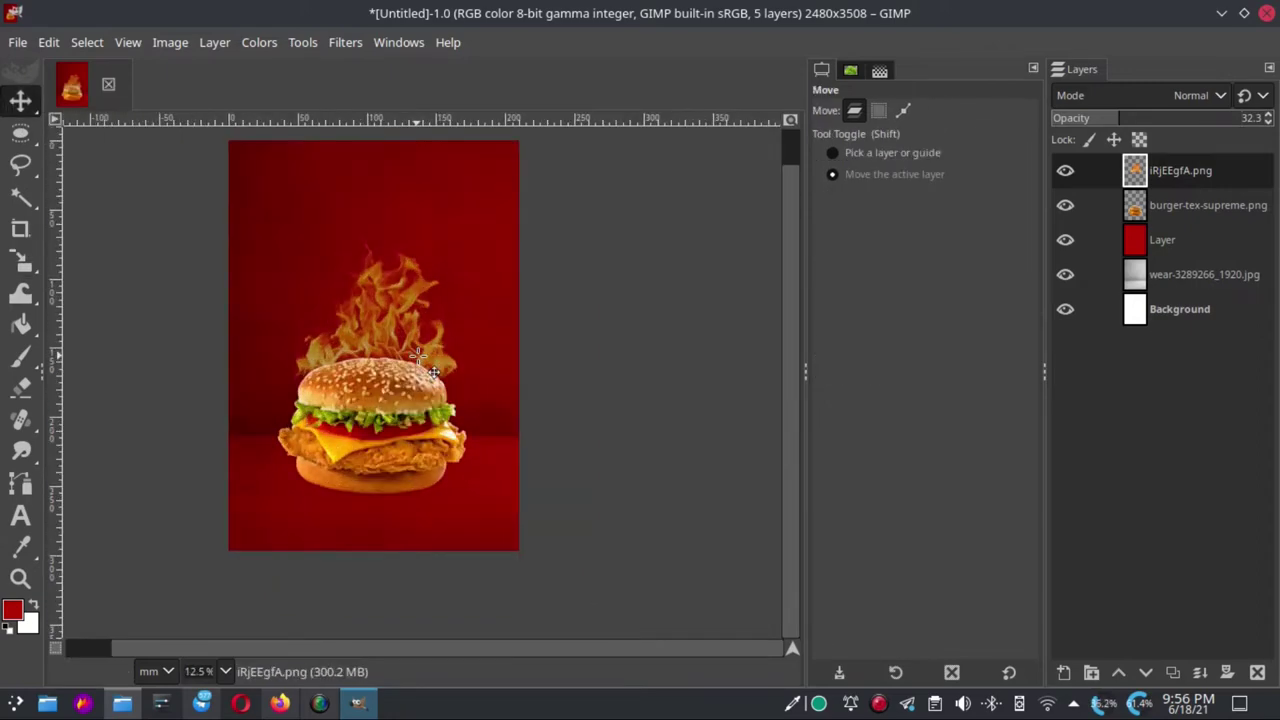
scroll(336, 504, "up", 3, "ctrl")
scroll(328, 492, "up", 2, "ctrl")
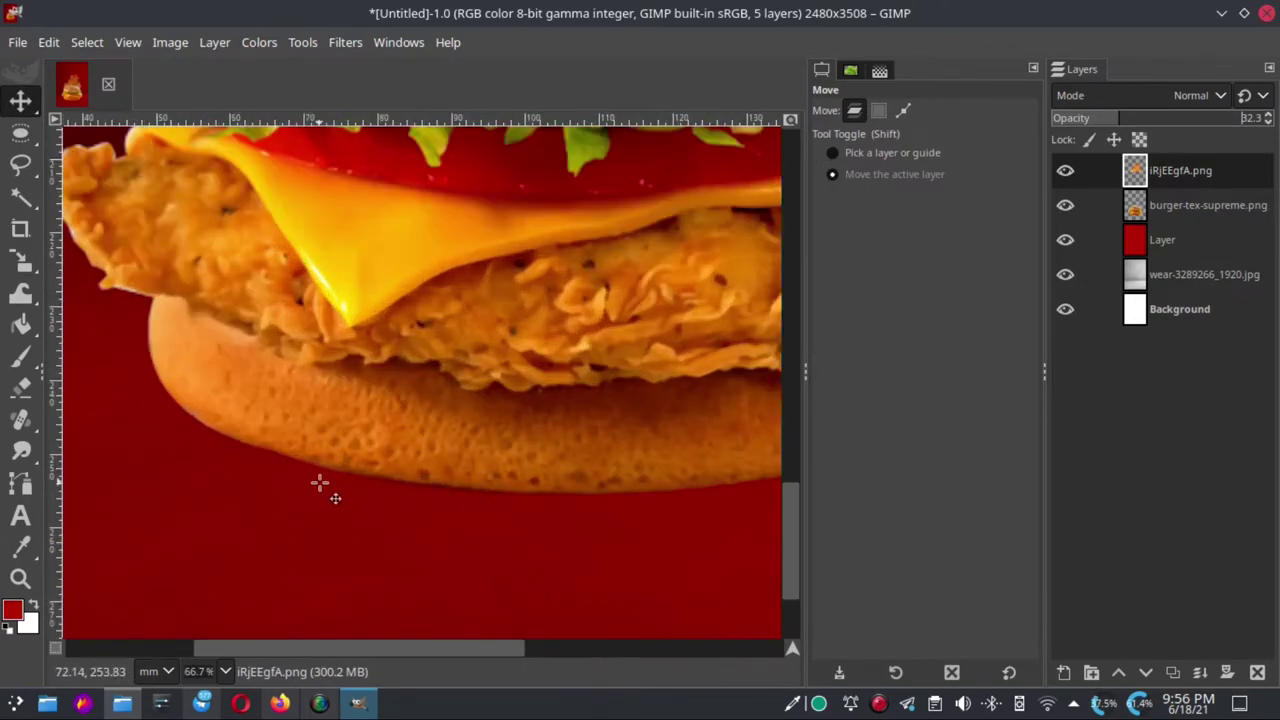
scroll(319, 483, "down", 3, "ctrl")
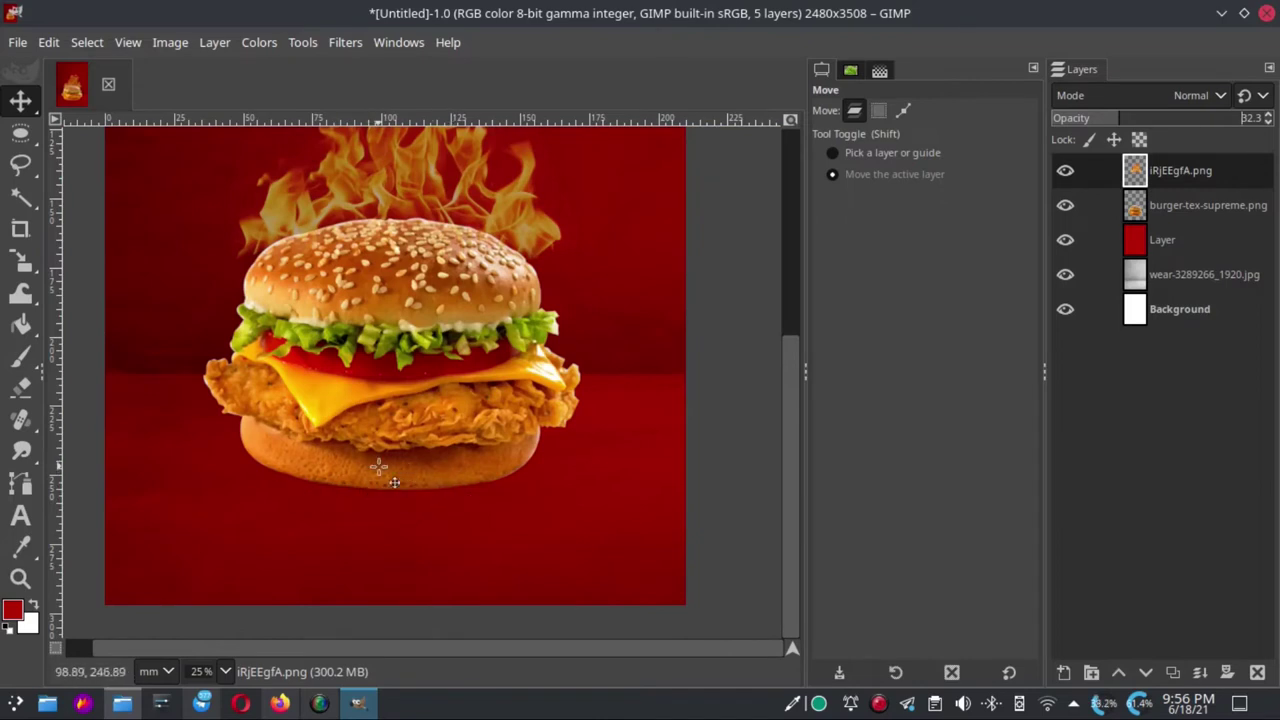
Add a new transparent Layer #1 and move it just above the red backdrop
double_click(1140, 537)
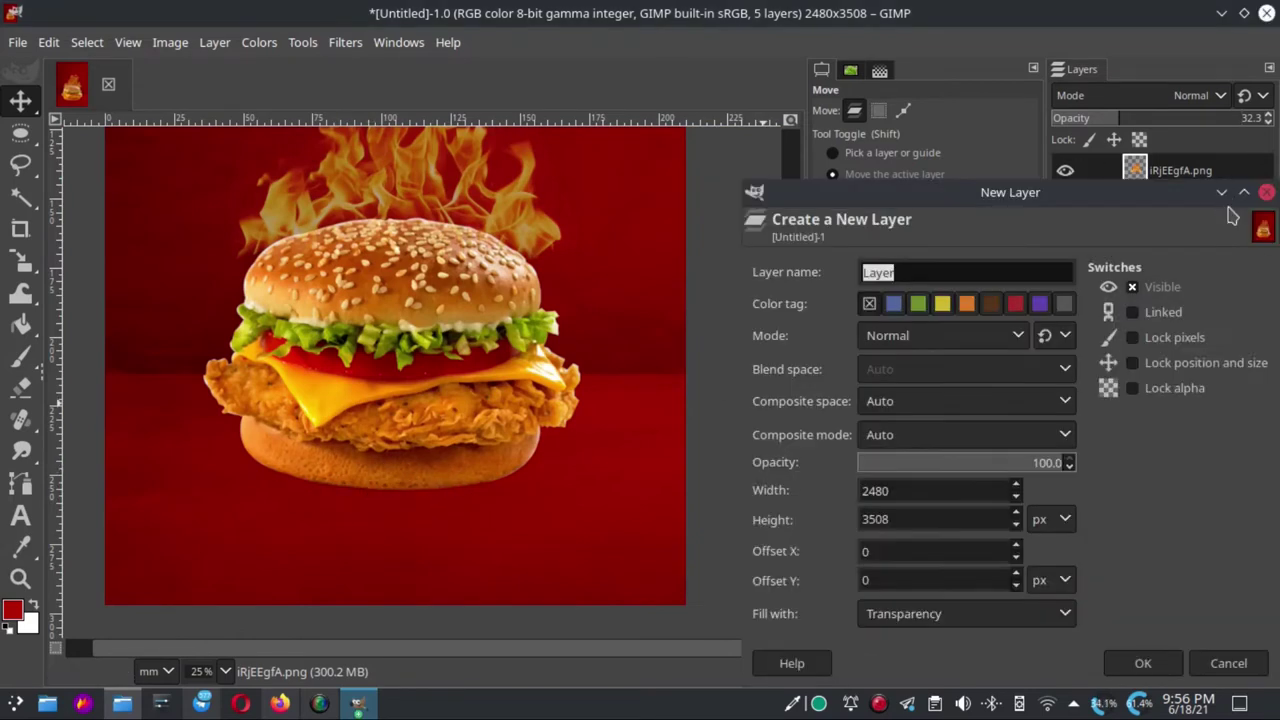
left_click(1158, 665)
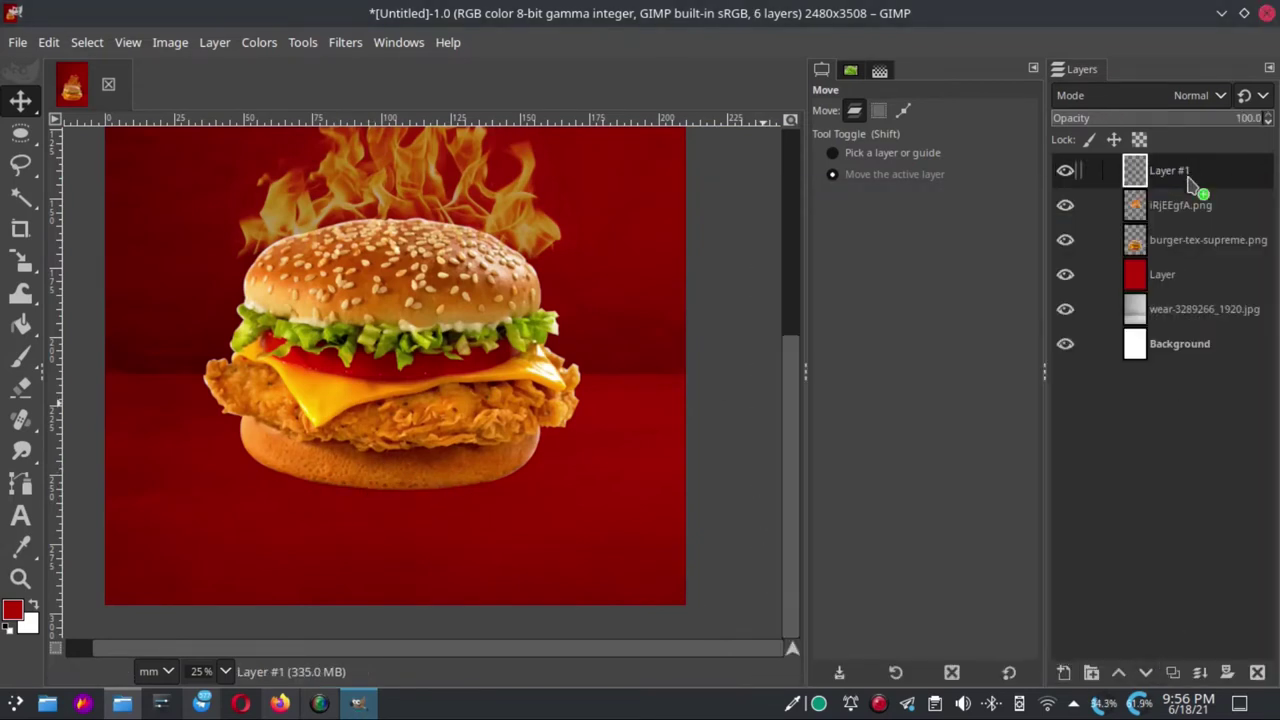
mouse_move(1188, 172)
left_mouse_down()
mouse_move(1190, 250)
mouse_move(1195, 240)
left_mouse_up()
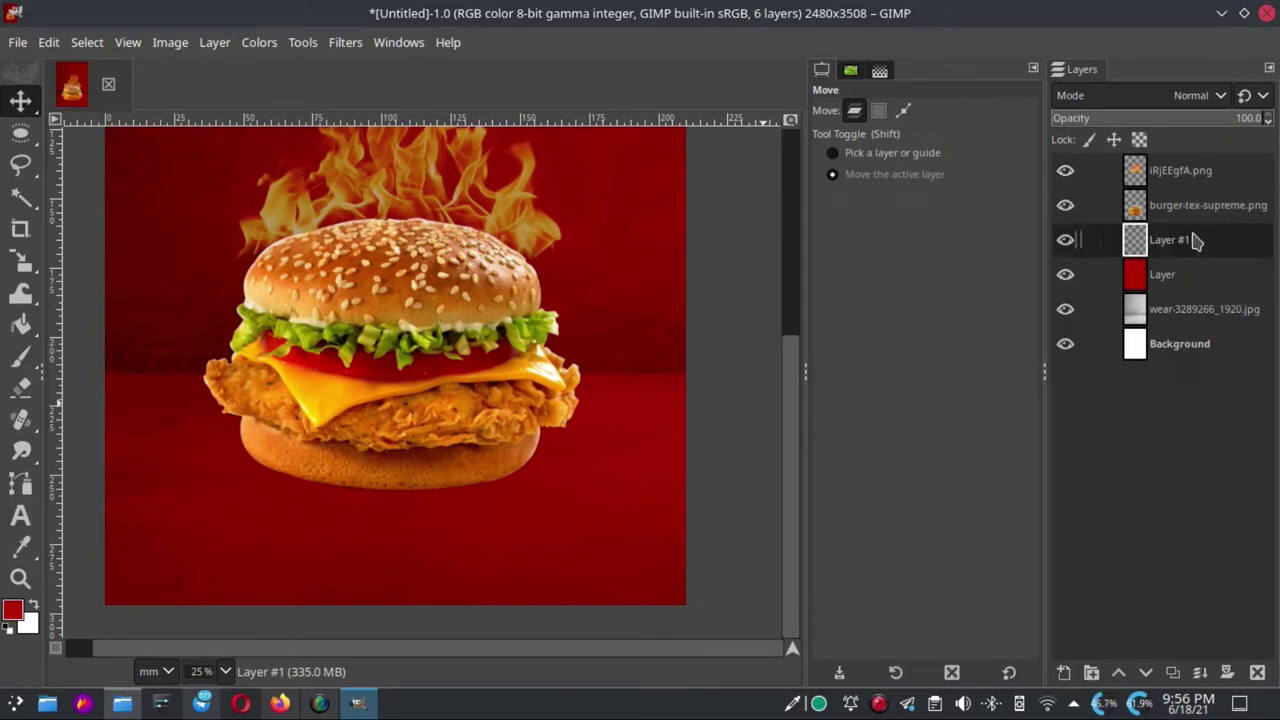
Set up the paintbrush with a near-black 181818 foreground and adjusted hardness
left_click(20, 358)
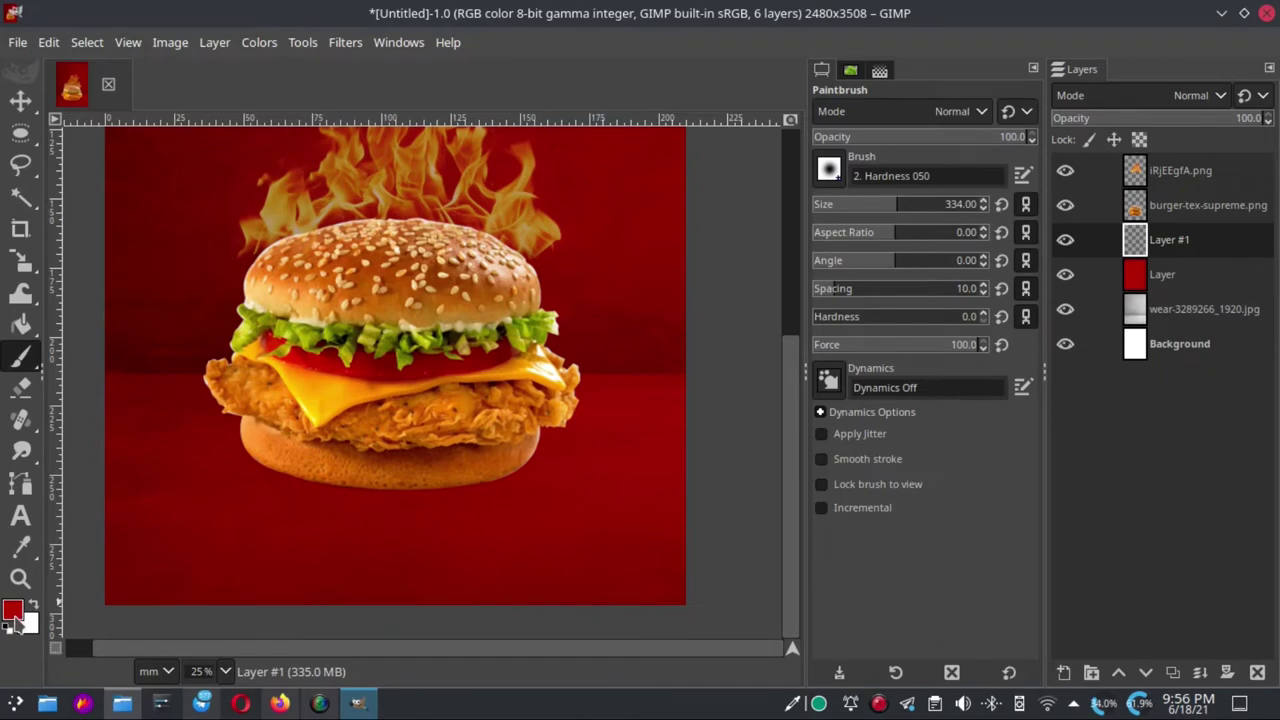
left_click(12, 612)
left_click_drag(562, 371, 505, 404)
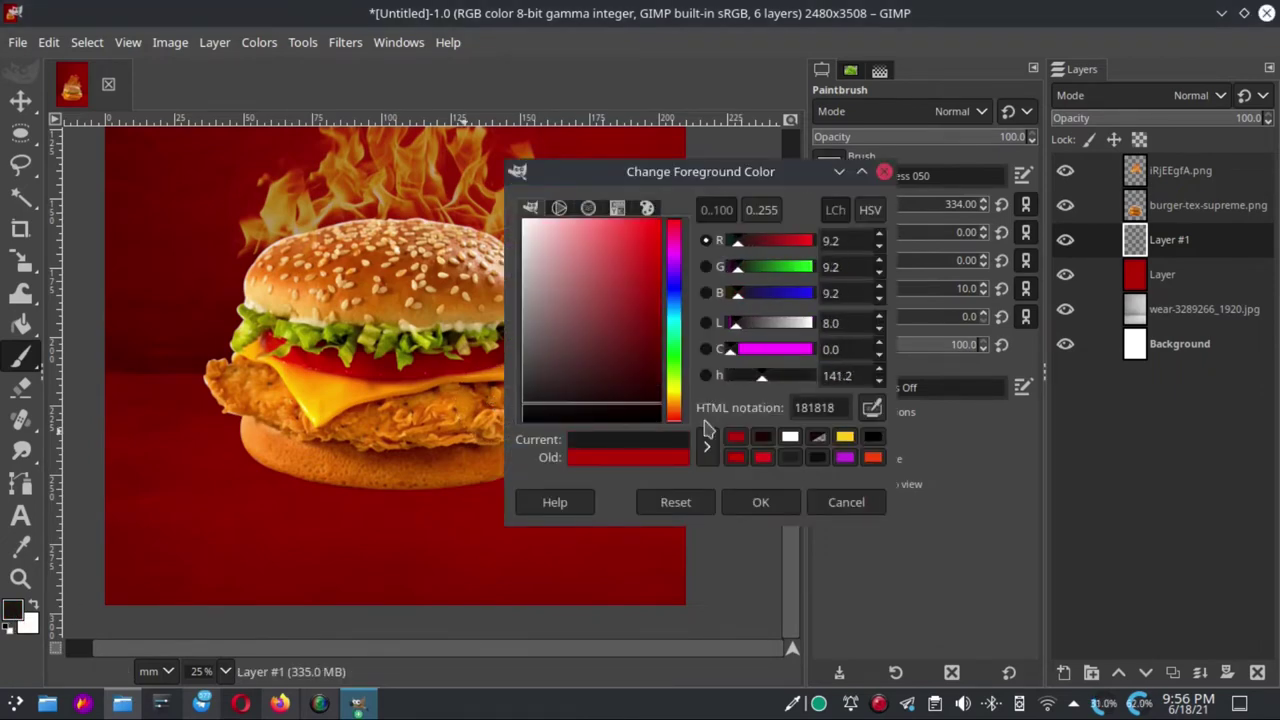
left_click(762, 503)
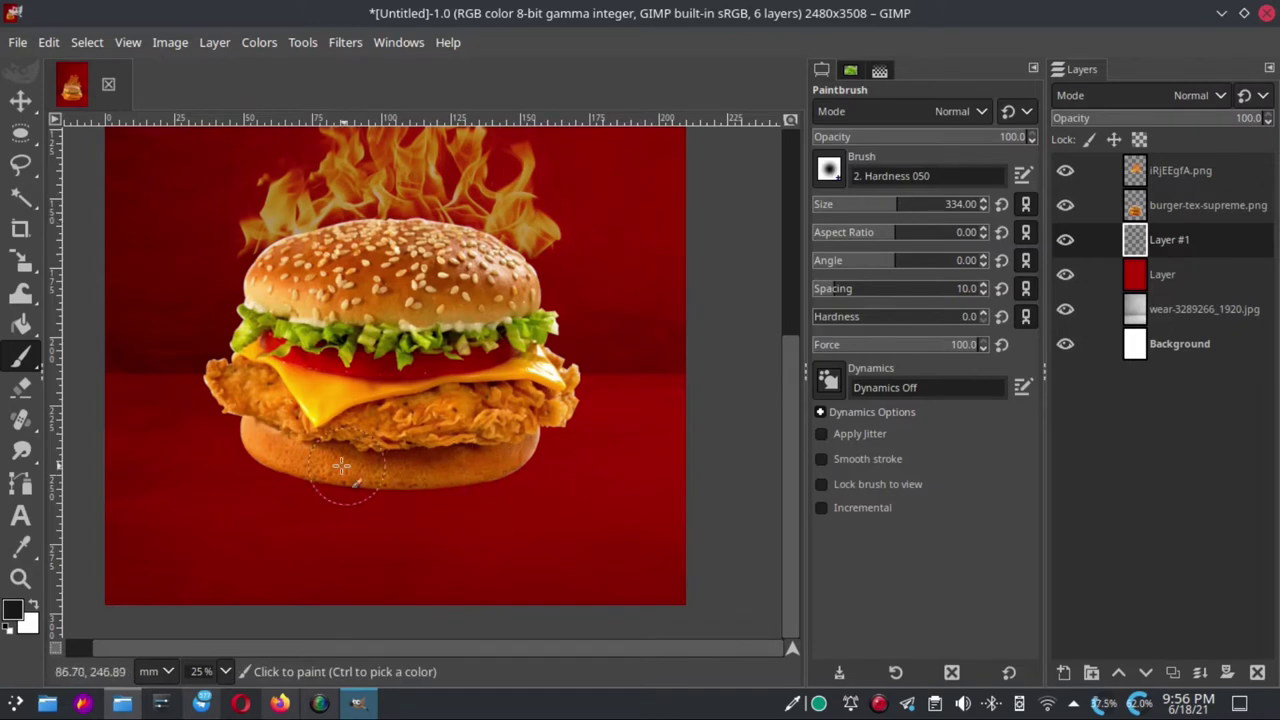
left_click(850, 326)
Paint a soft dark shadow along the underside of the bottom bun
mouse_move(332, 480)
left_mouse_down()
mouse_move(530, 450)
mouse_move(370, 480)
mouse_move(290, 465)
mouse_move(258, 438)
left_mouse_up()
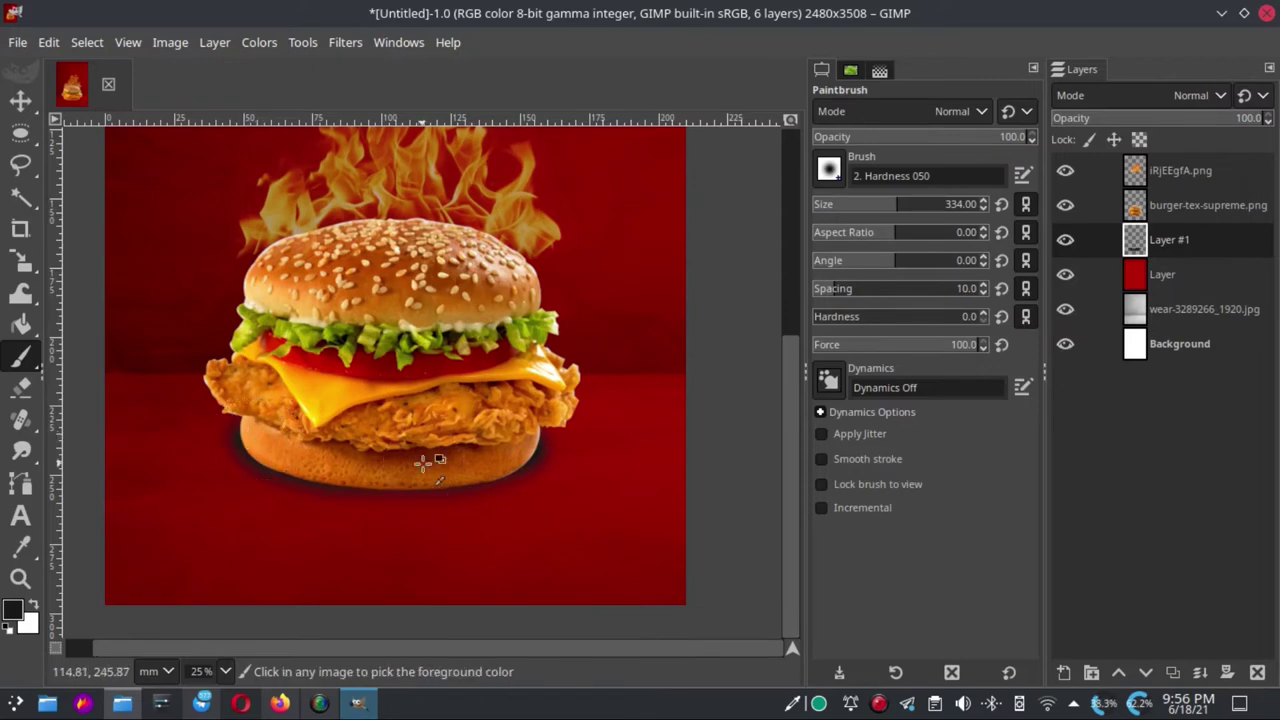
scroll(425, 460, "down", 1, "ctrl")
scroll(424, 460, "up", 2, "ctrl")
scroll(413, 465, "down", 1, "ctrl")
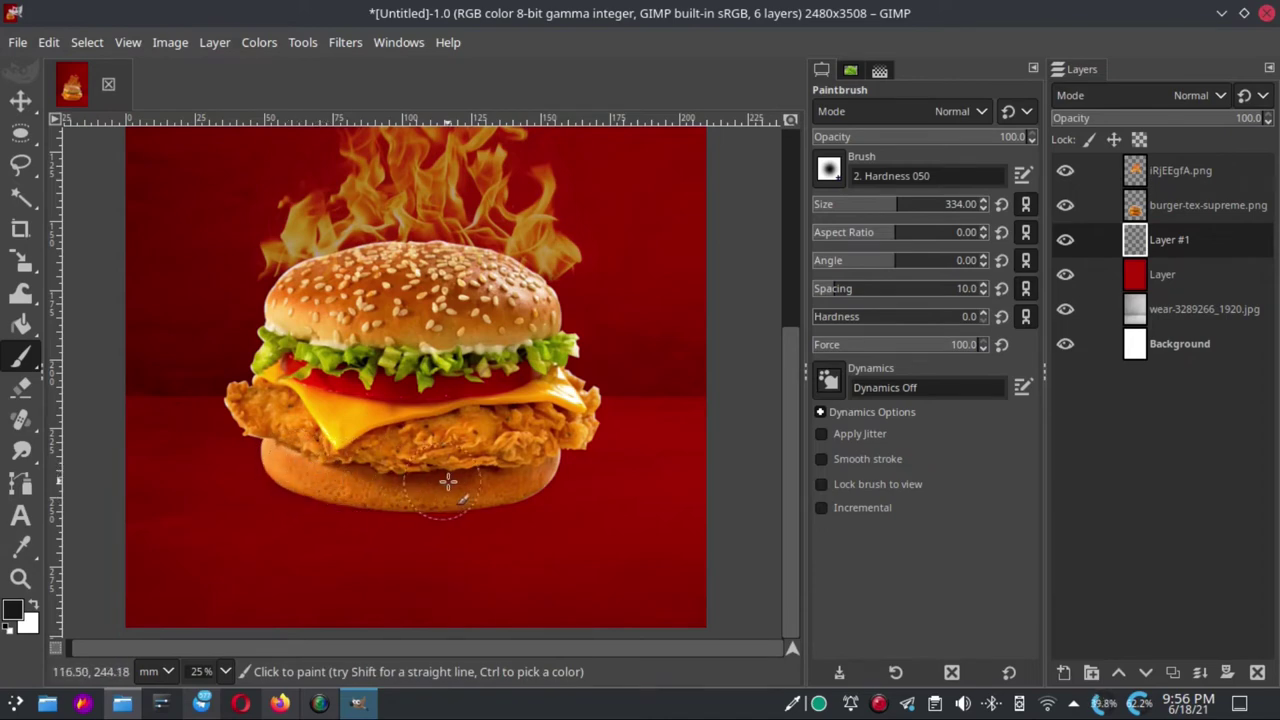
left_click_drag(510, 480, 286, 497)
mouse_move(443, 483)
left_mouse_down()
mouse_move(428, 491)
mouse_move(530, 477)
mouse_move(297, 503)
mouse_move(294, 483)
left_mouse_up()
scroll(470, 455, "down", 4)
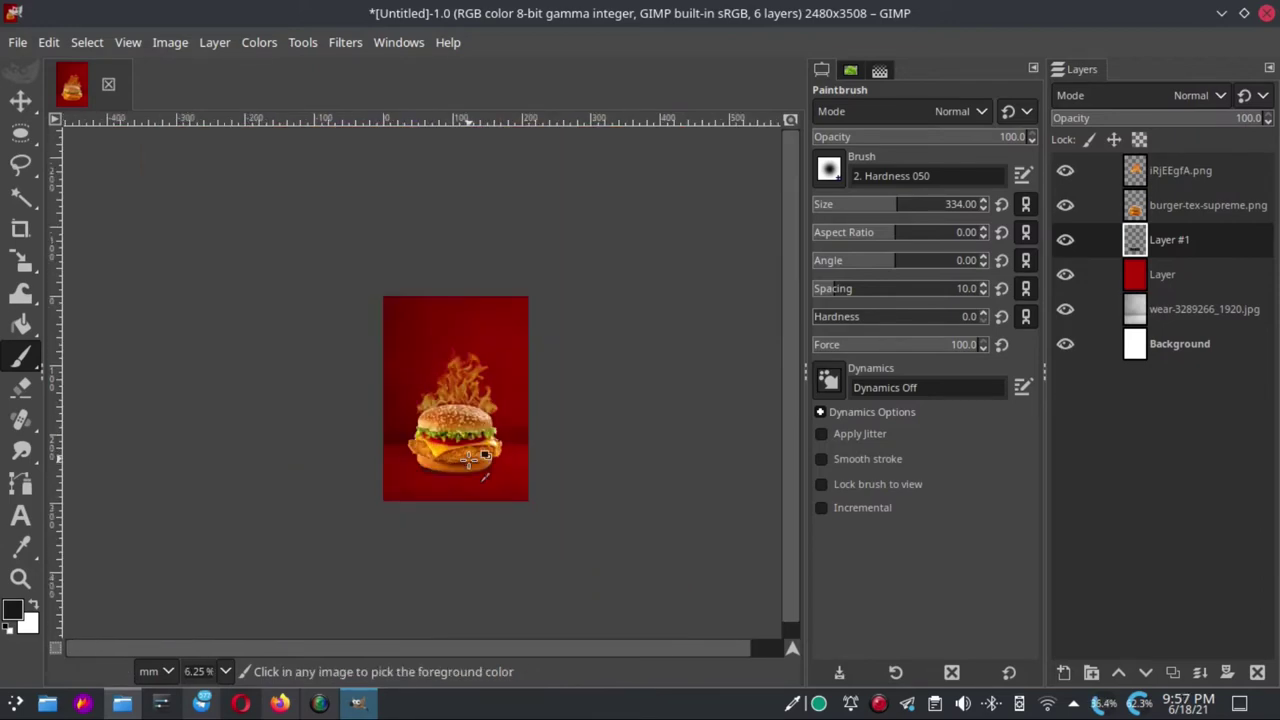
scroll(478, 440, "up", 2)
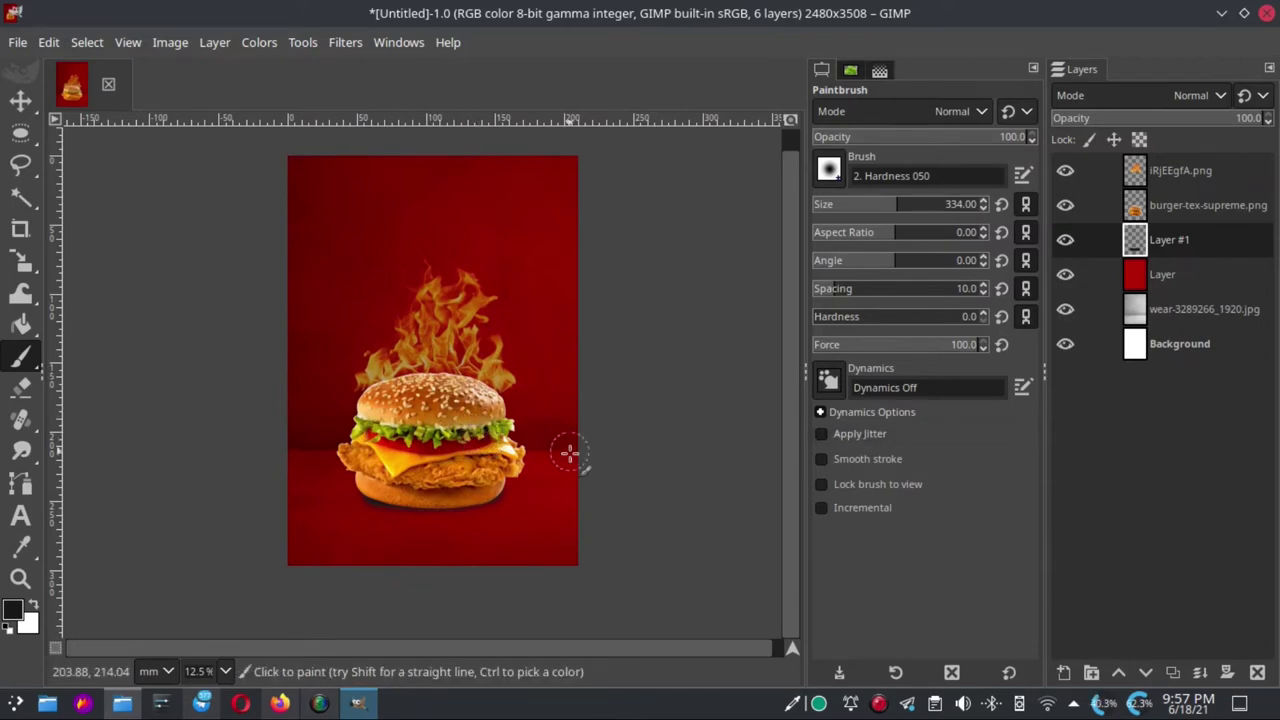
left_click(18, 42)
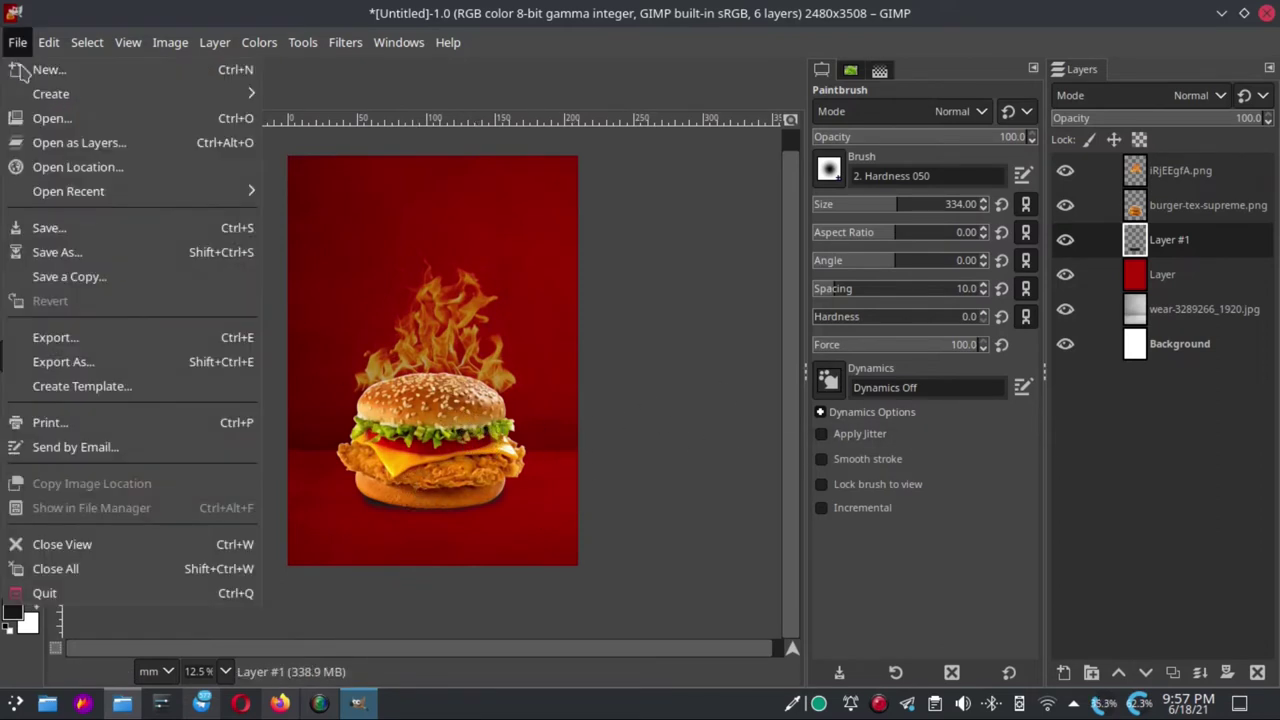
Open pngwing.com(1).png as a layer and drag the lettuce to the burger's lower left
left_click(86, 140)
left_click(201, 204)
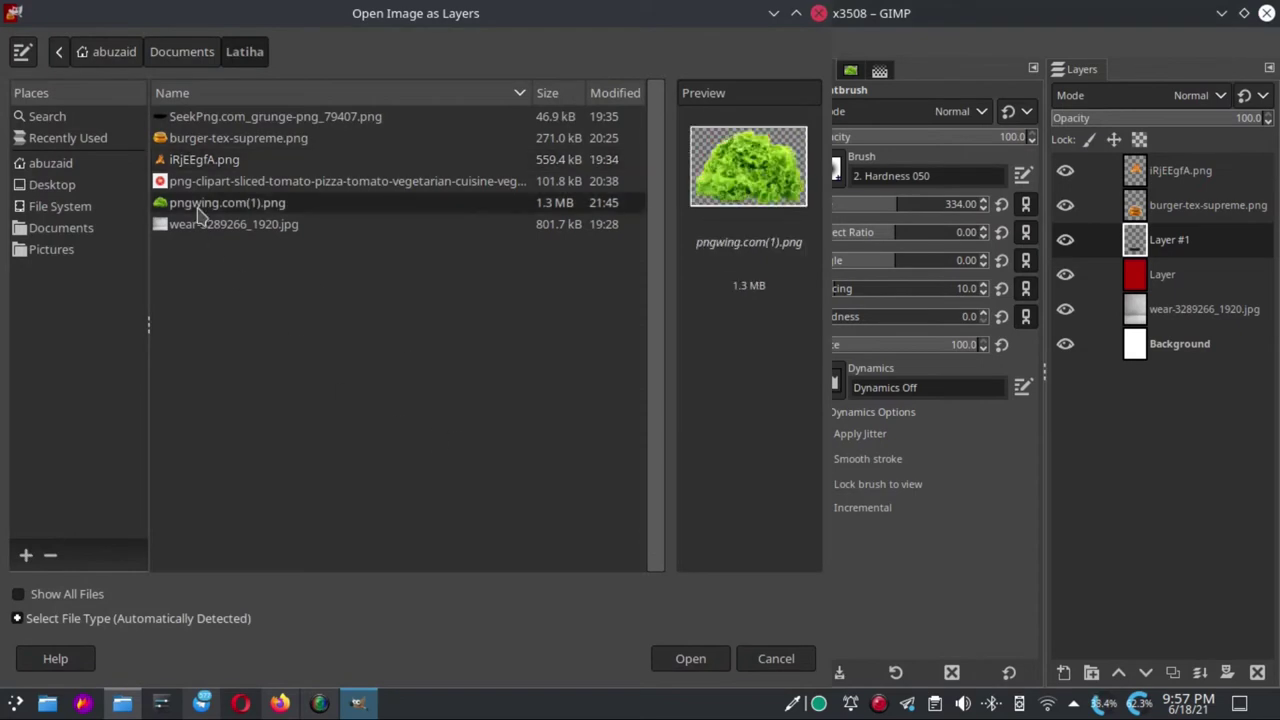
left_click(688, 659)
left_click(20, 101)
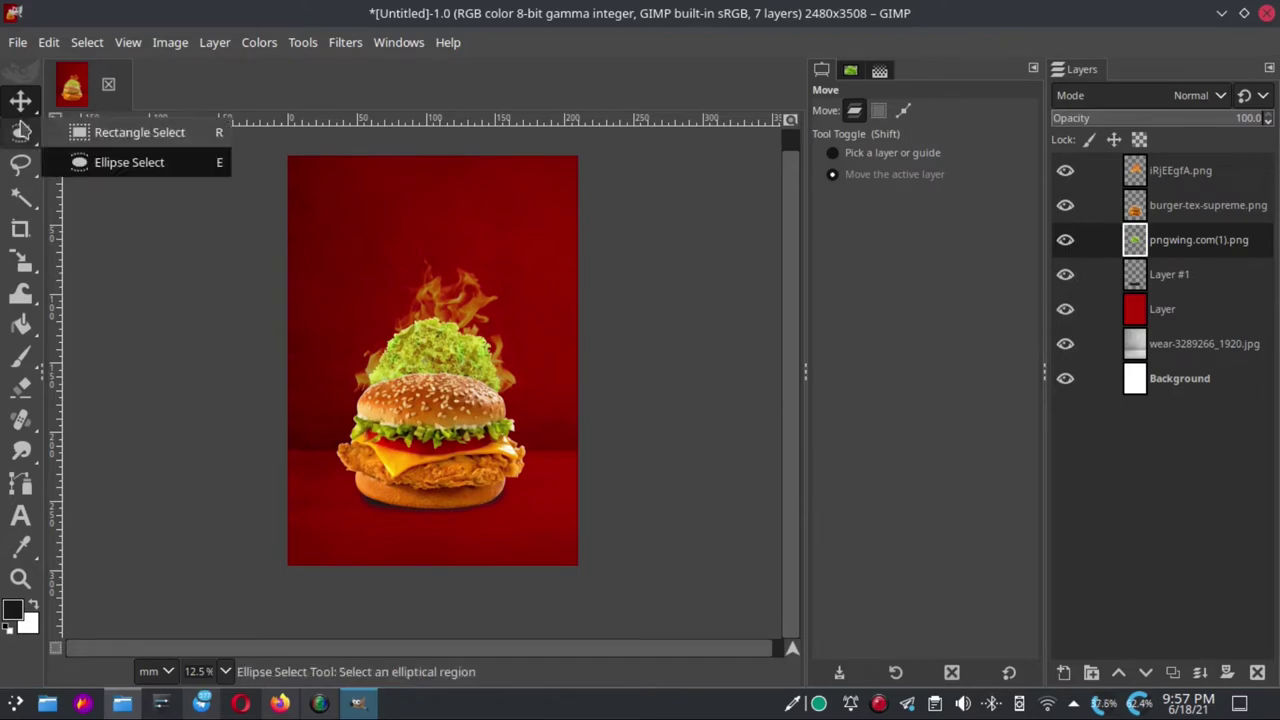
left_click_drag(450, 391, 345, 497)
Briefly select the shadow Layer #1 with the brush, then make the lettuce layer active again
scroll(345, 497, "up", 3, "ctrl")
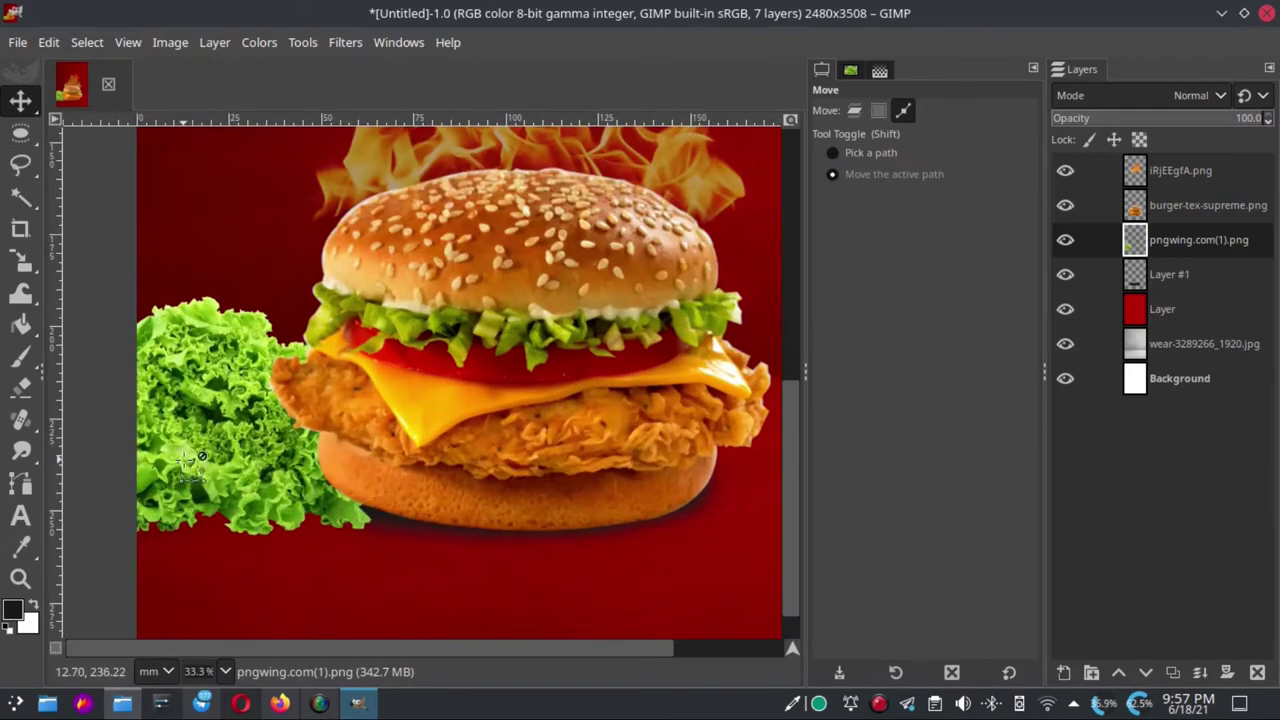
scroll(235, 515, "up", 1, "ctrl")
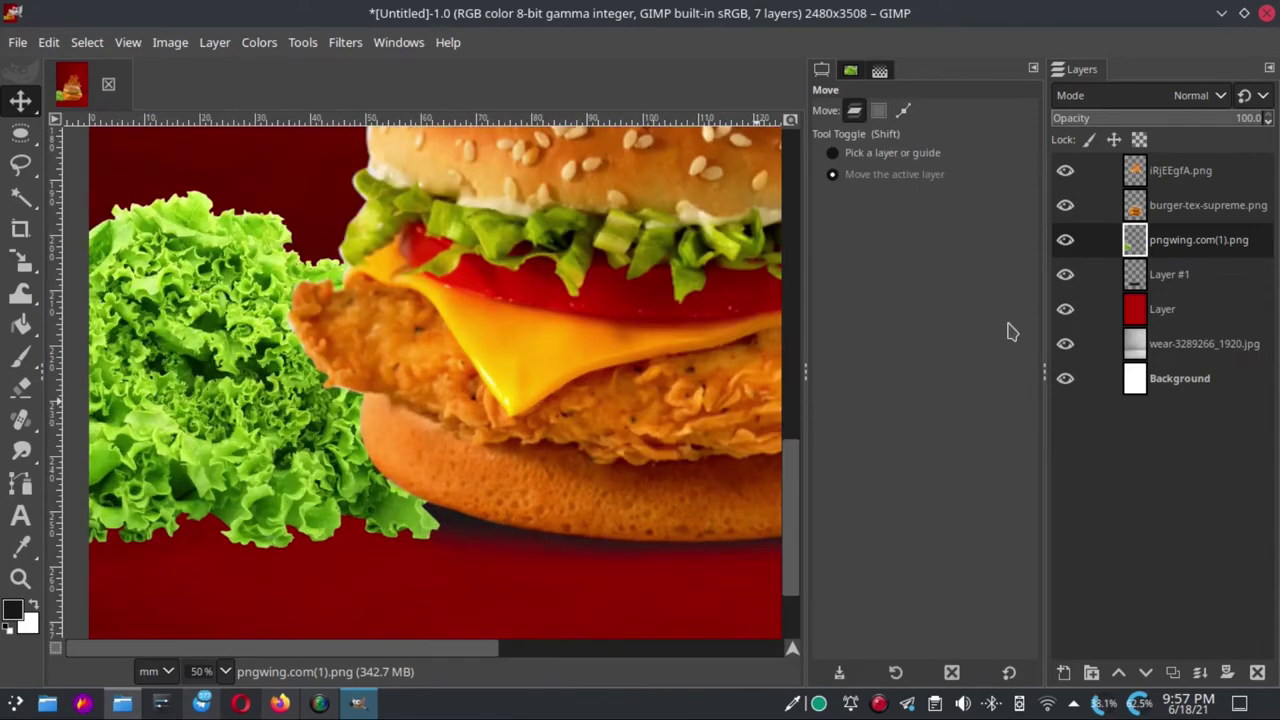
left_click(1204, 289)
left_click(21, 355)
scroll(514, 437, "down", 2, "ctrl")
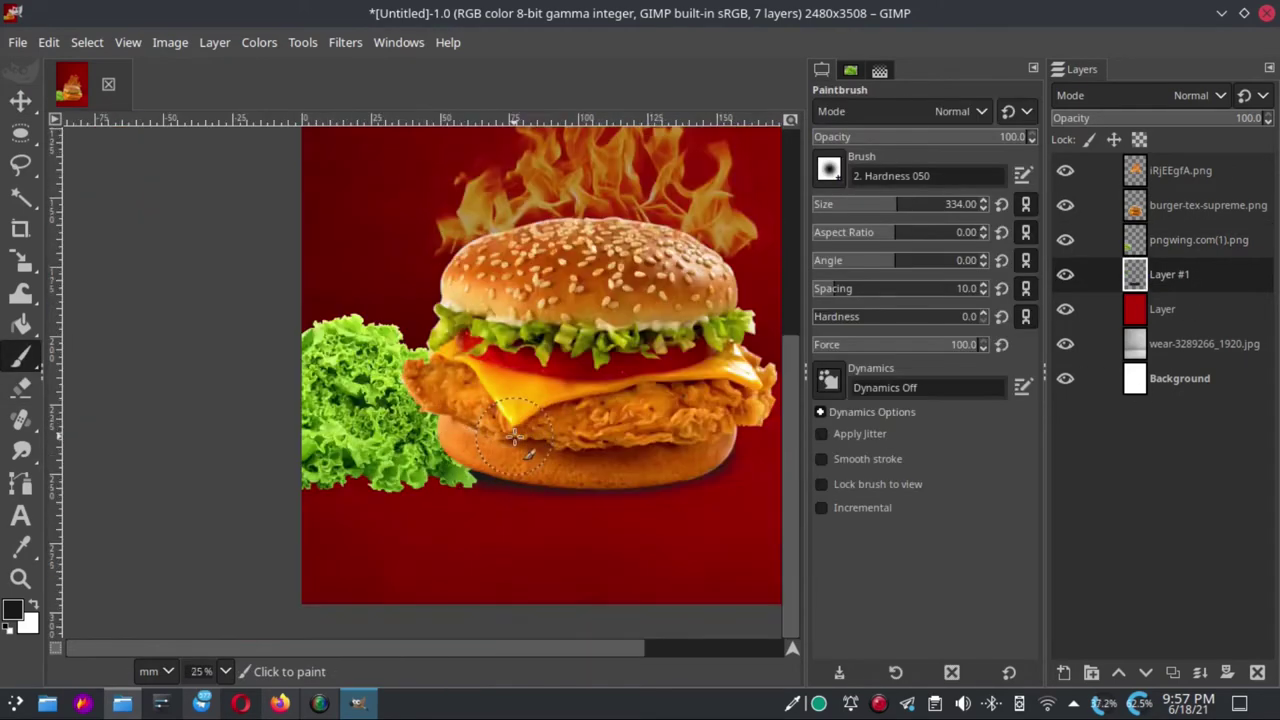
scroll(380, 478, "up", 2, "ctrl")
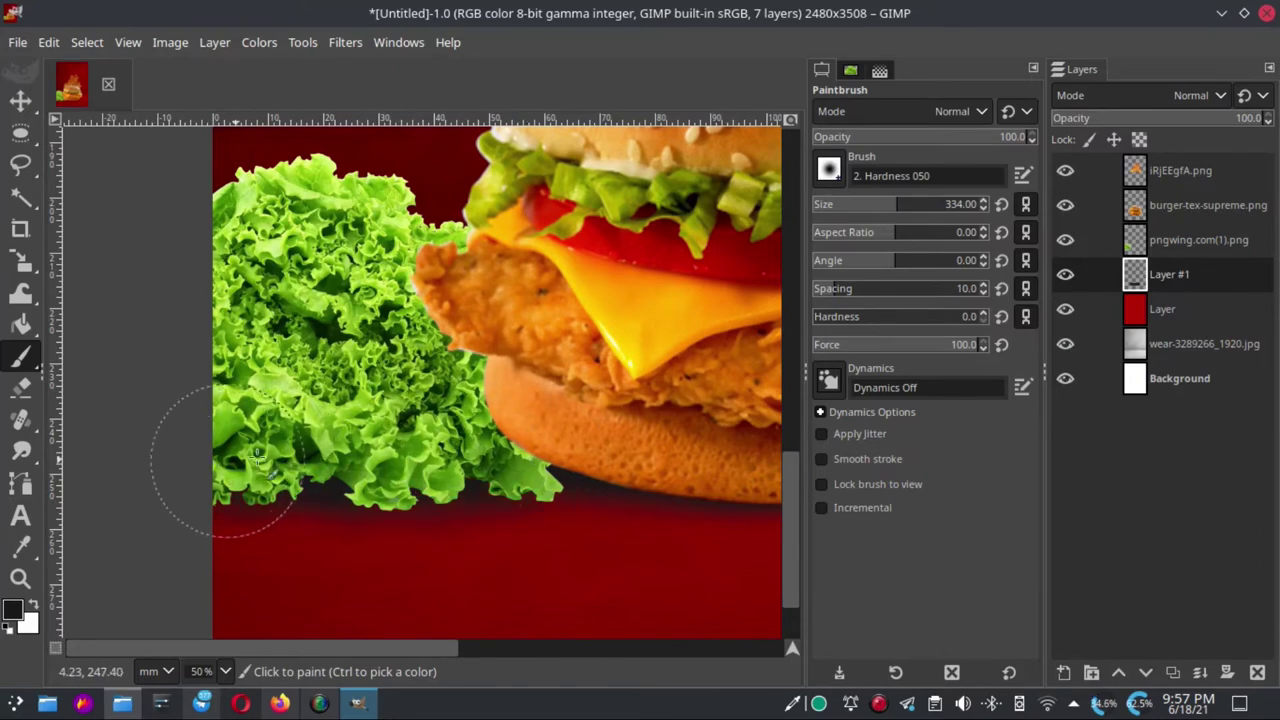
scroll(345, 380, "down", 4, "ctrl")
scroll(362, 342, "up", 2, "ctrl")
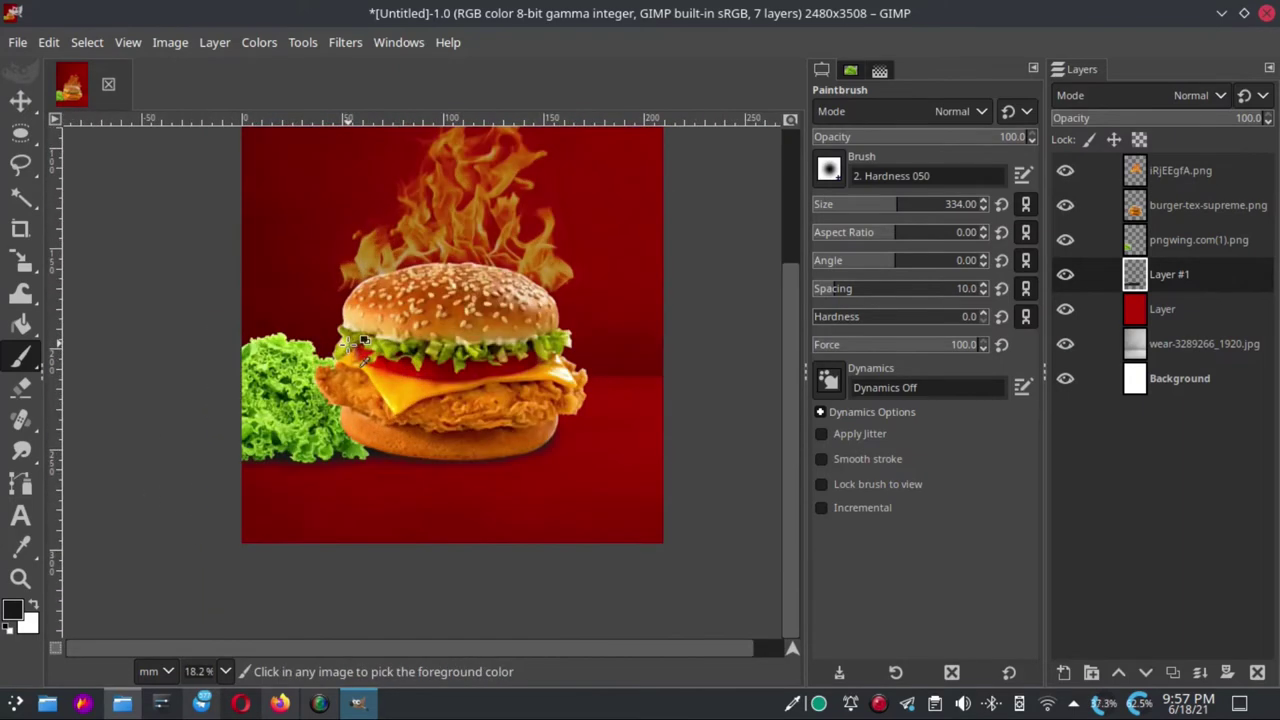
left_click(20, 100)
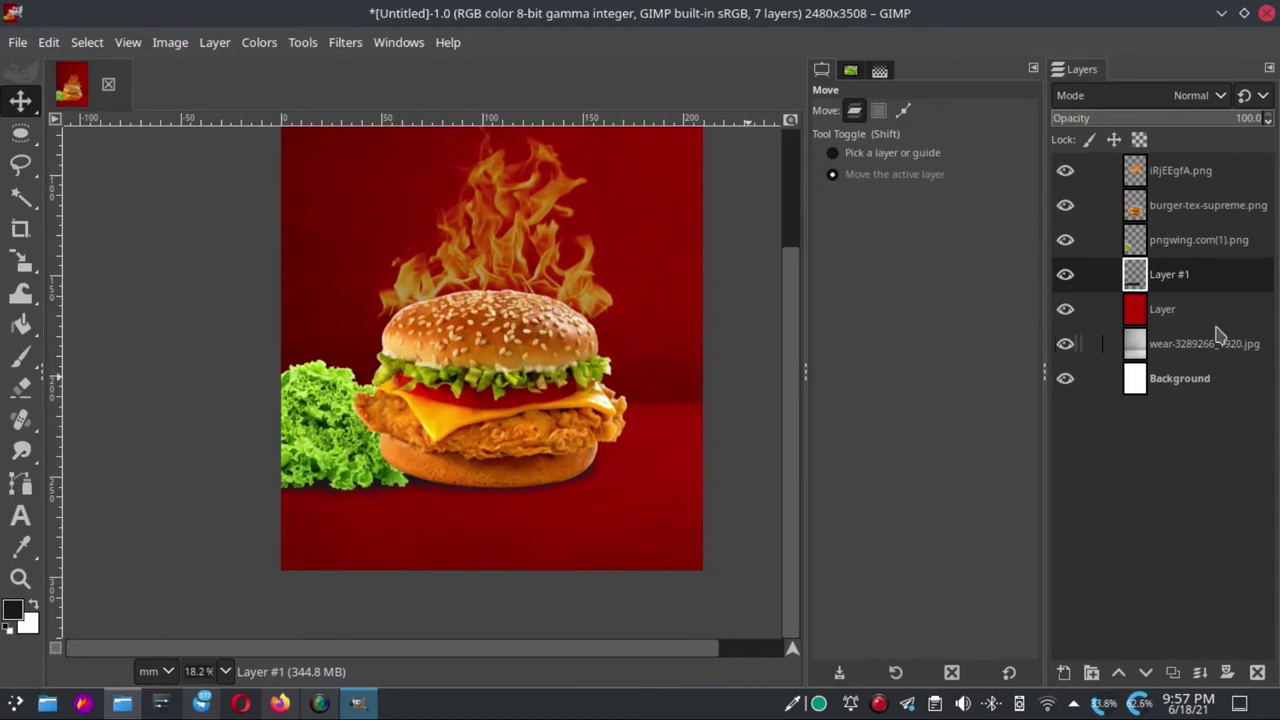
left_click(1185, 246)
Darken the lettuce with a Levels midtone of 0.75
left_click(262, 44)
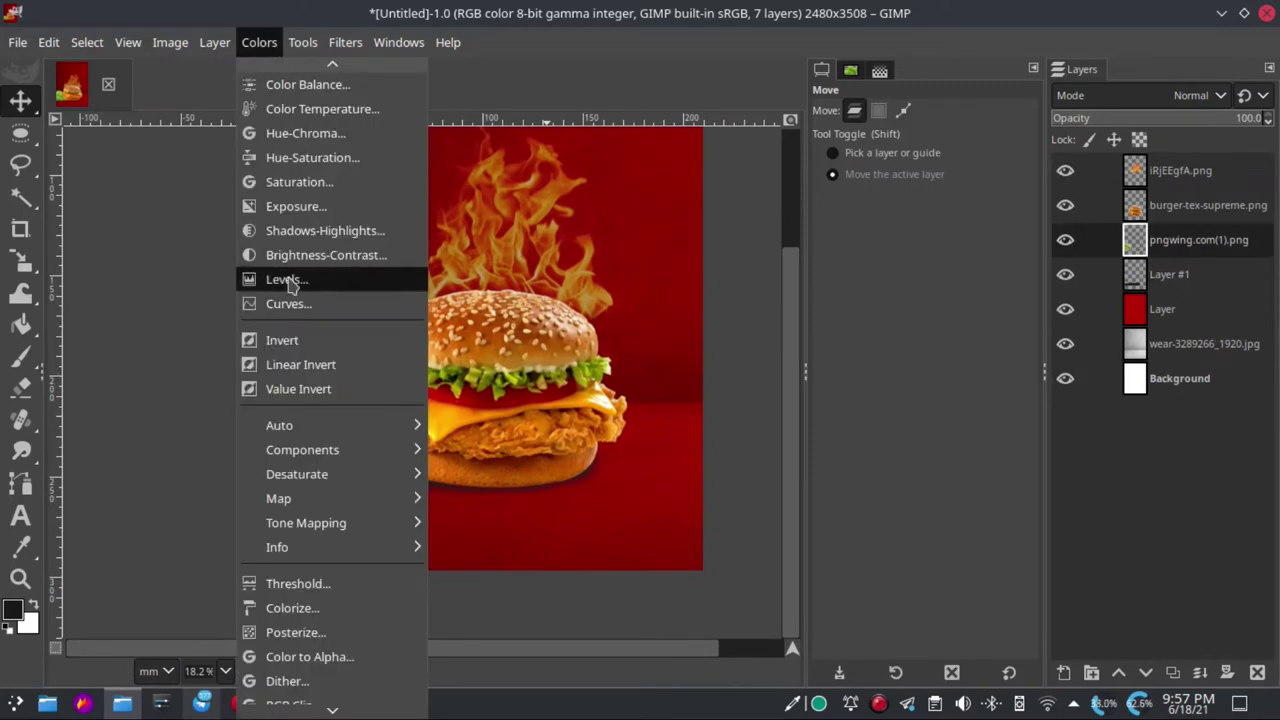
left_click(318, 281)
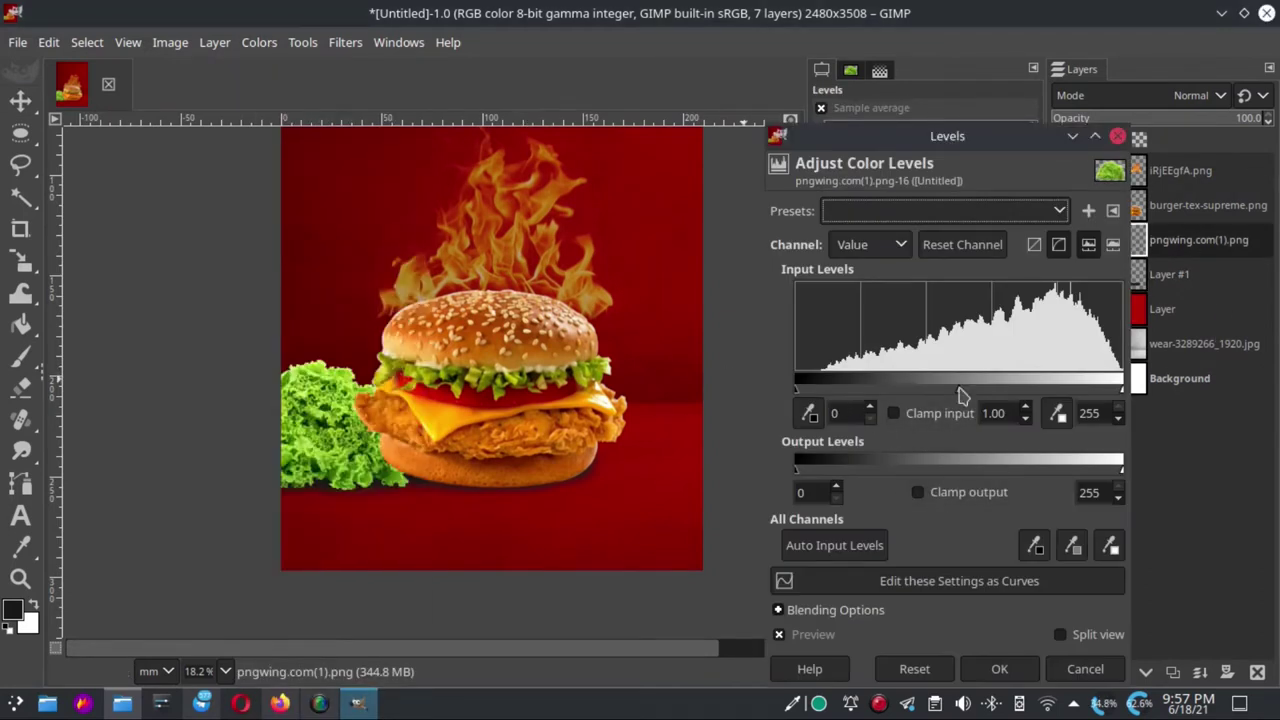
mouse_move(960, 395)
left_mouse_down()
mouse_move(990, 395)
mouse_move(972, 401)
left_mouse_up()
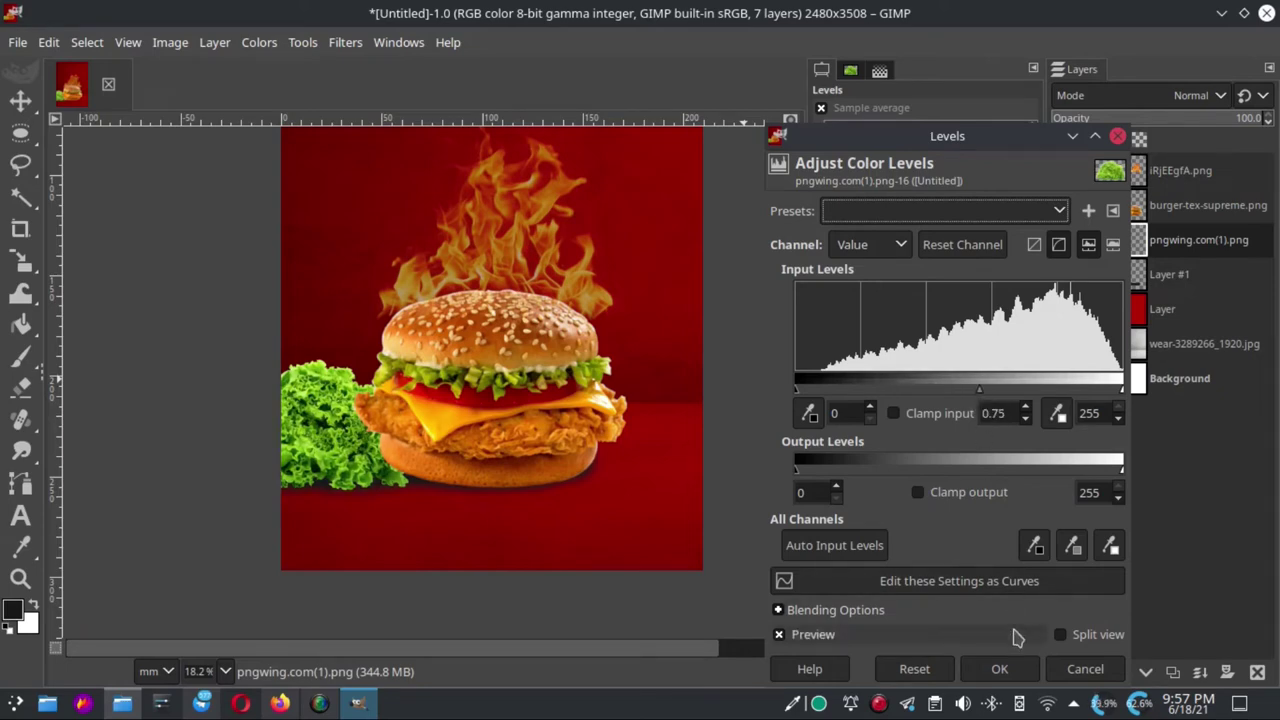
left_click(999, 669)
Lower the lettuce's midtones with a Curves point at input 87, output 65
left_click(259, 43)
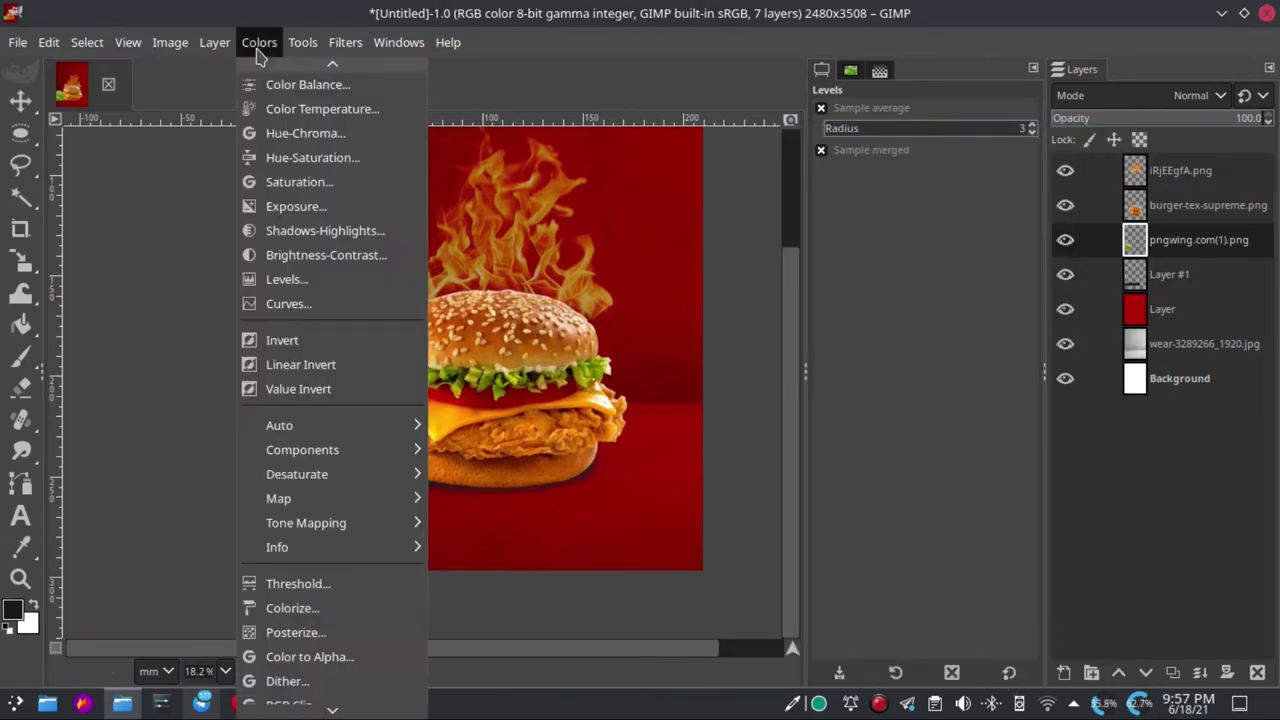
left_click(323, 305)
left_click_drag(1047, 440, 1059, 449)
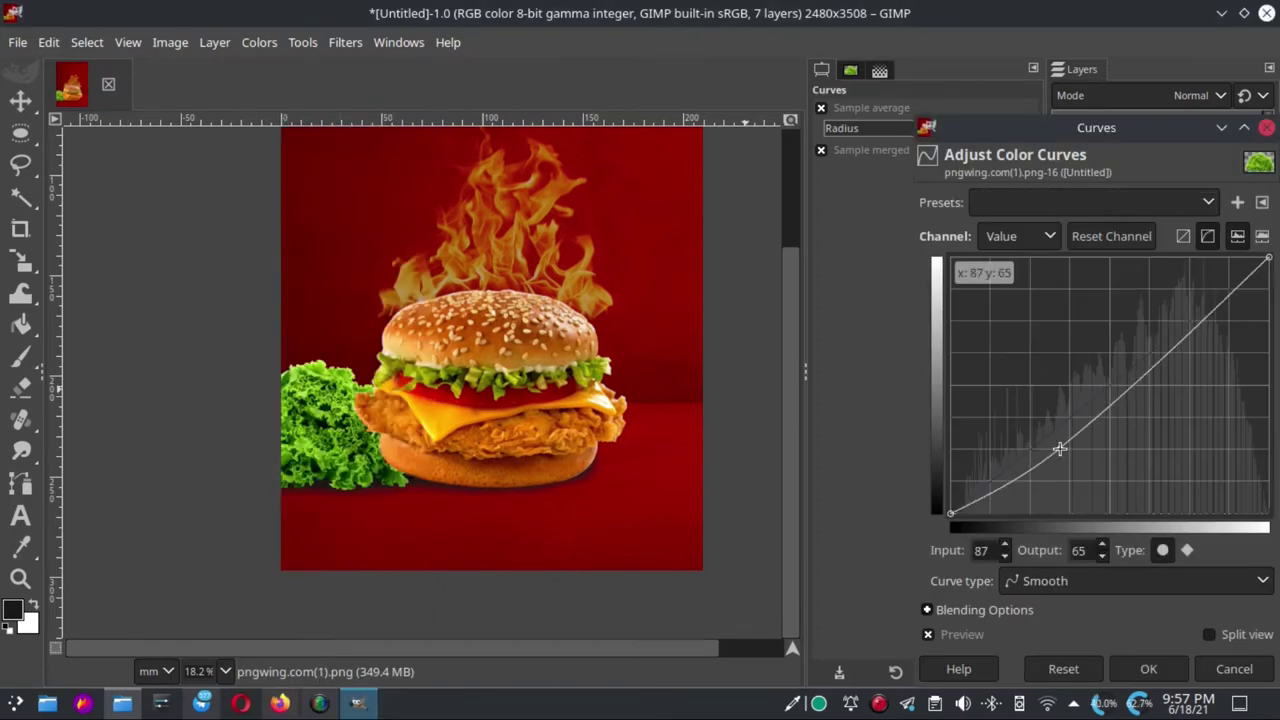
left_click(1148, 669)
scroll(488, 367, "down", 2)
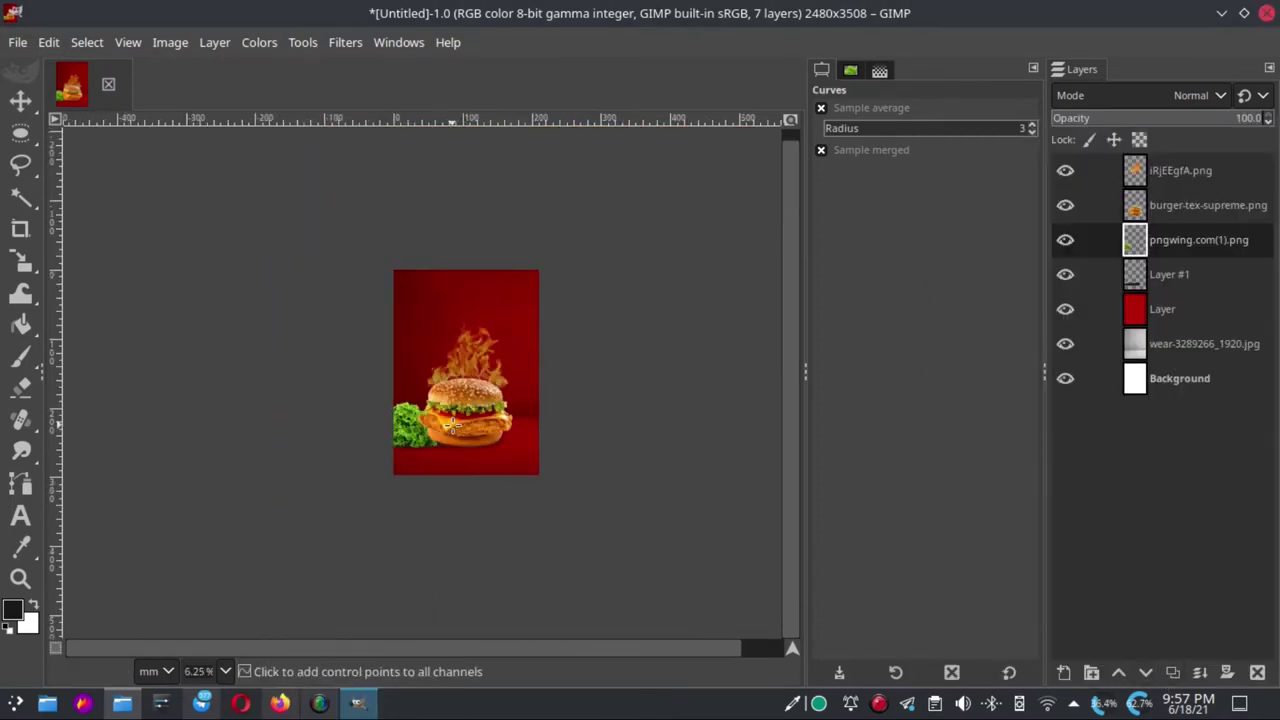
scroll(488, 367, "up", 1)
left_click(20, 100)
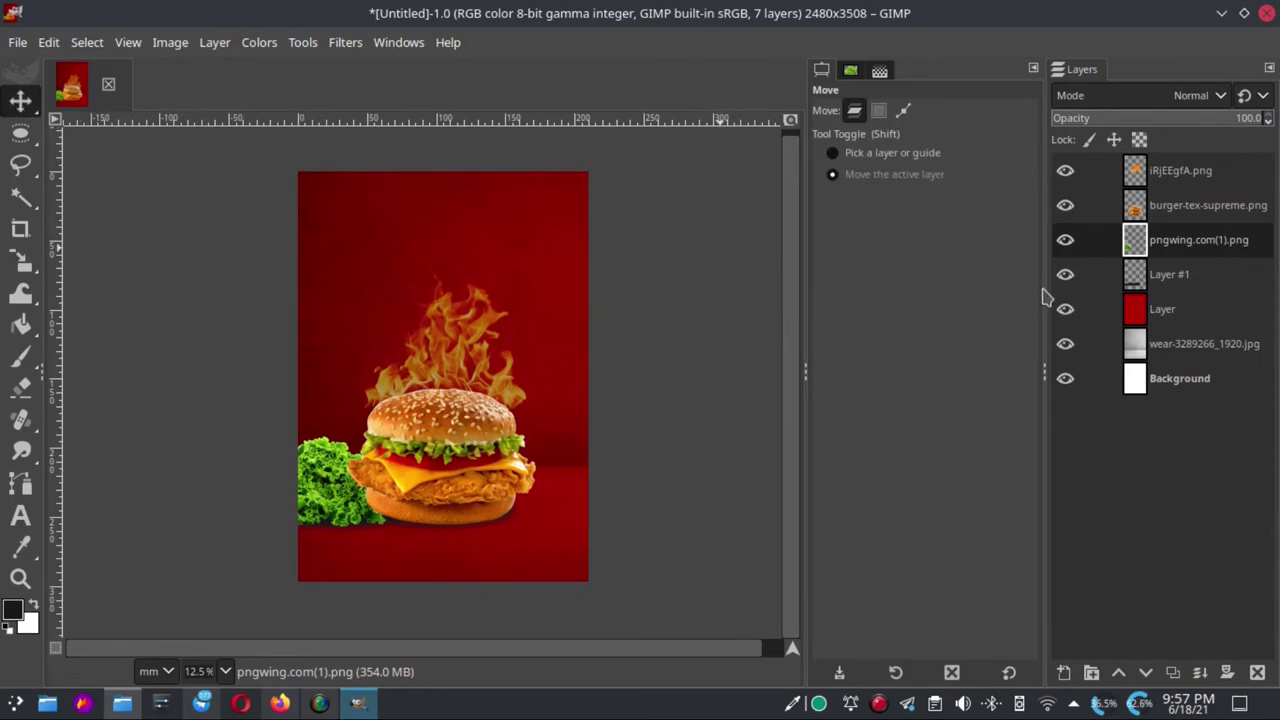
Duplicate the lettuce layer and drag the copy to the burger's right side
right_click(1168, 240)
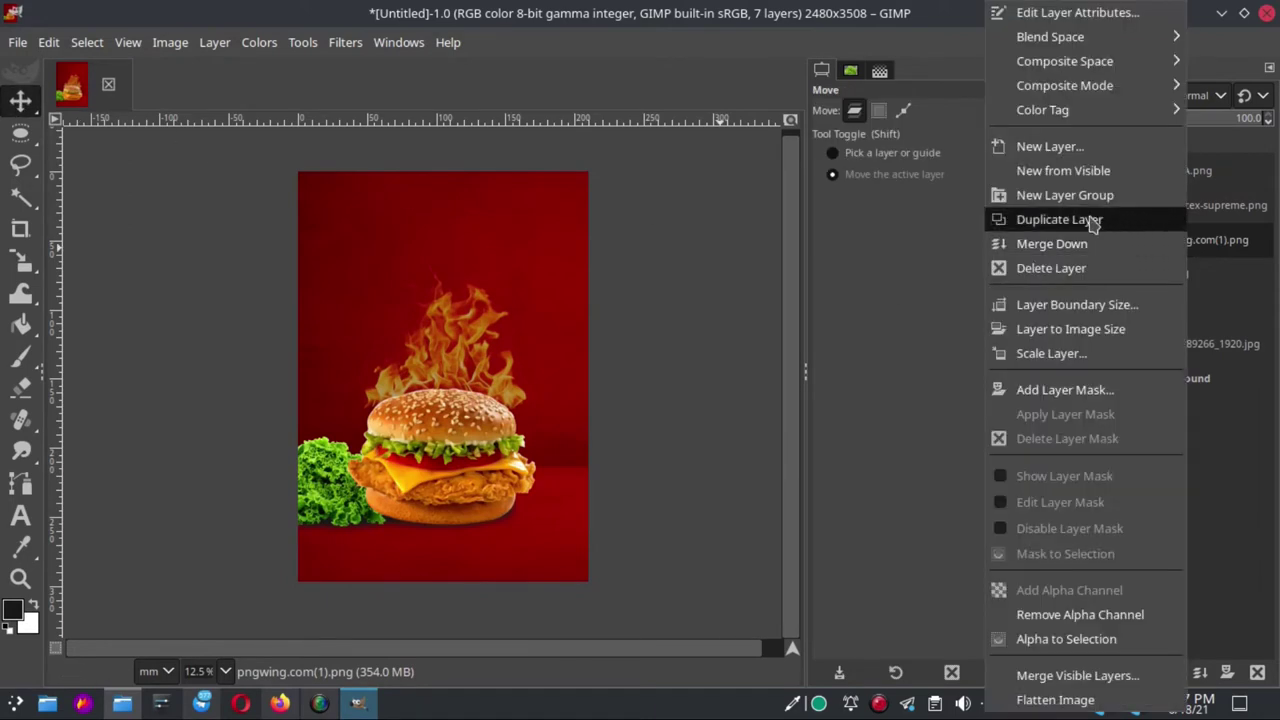
left_click(1178, 218)
mouse_move(337, 457)
left_mouse_down()
mouse_move(578, 453)
mouse_move(582, 489)
mouse_move(569, 495)
mouse_move(631, 519)
left_mouse_up()
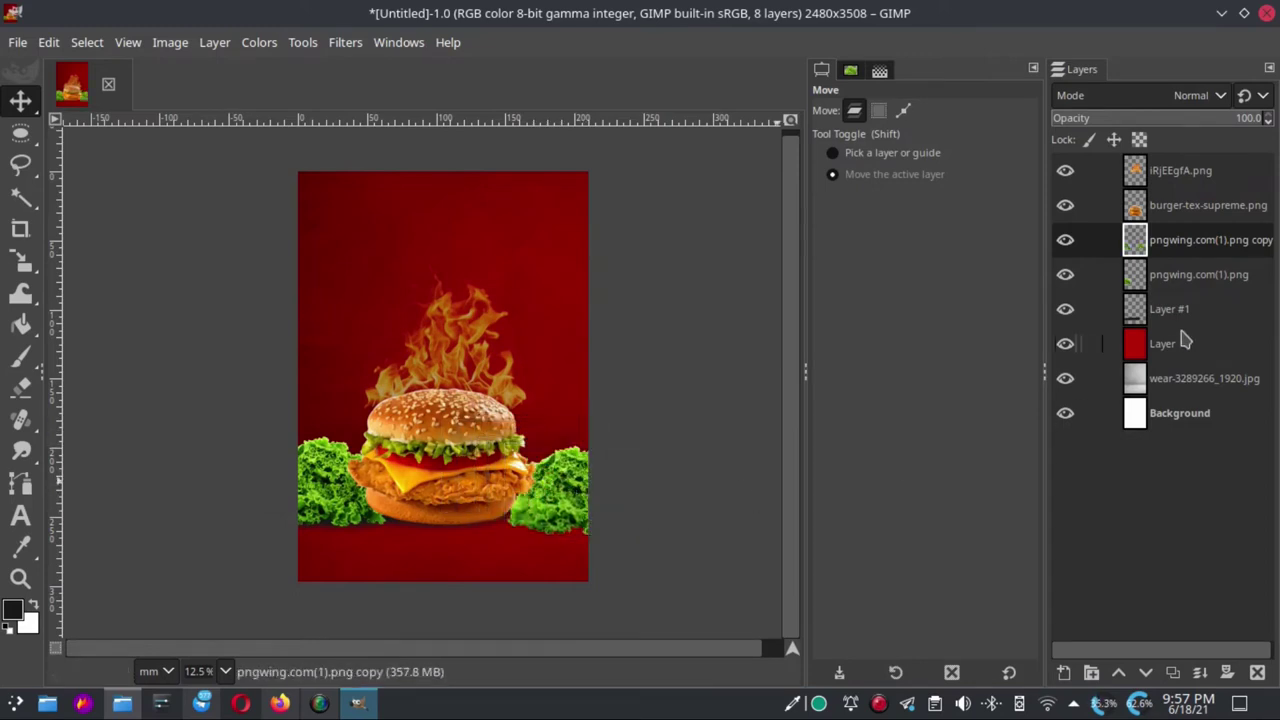
left_click_drag(1190, 240, 1192, 205)
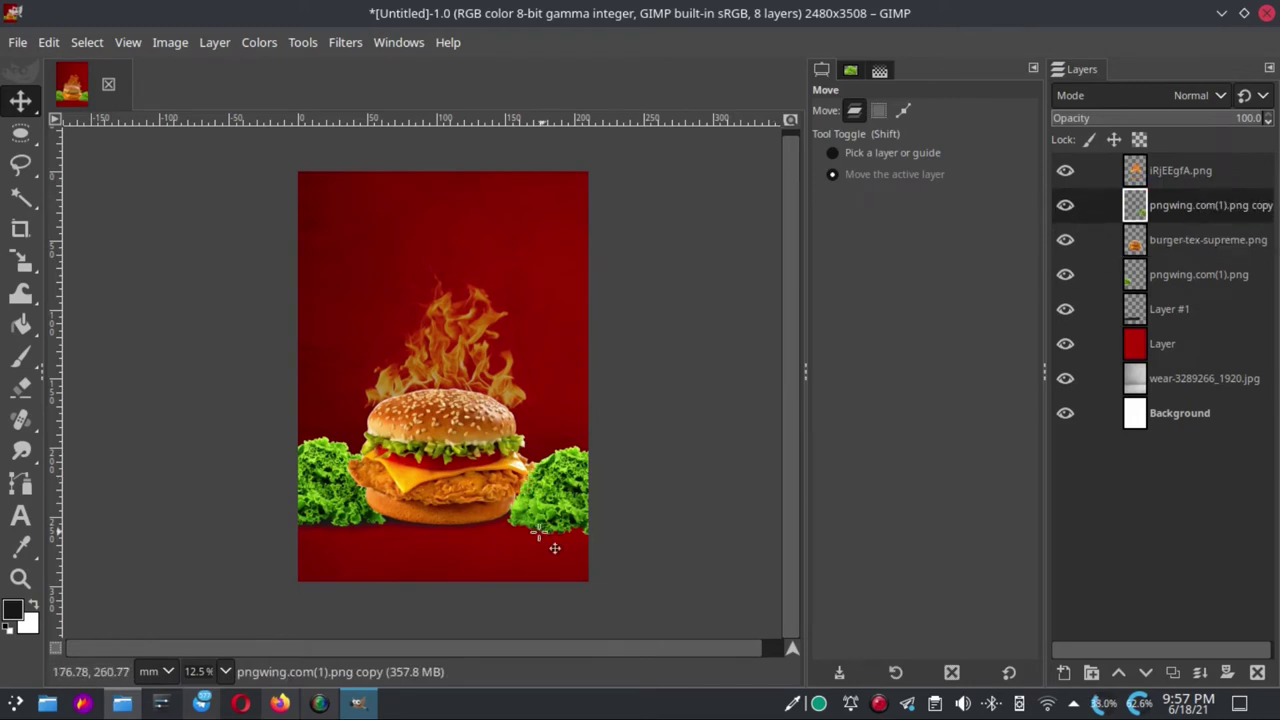
Fine-tune the right lettuce's position and stack it below the original lettuce layer
left_click_drag(538, 531, 558, 512)
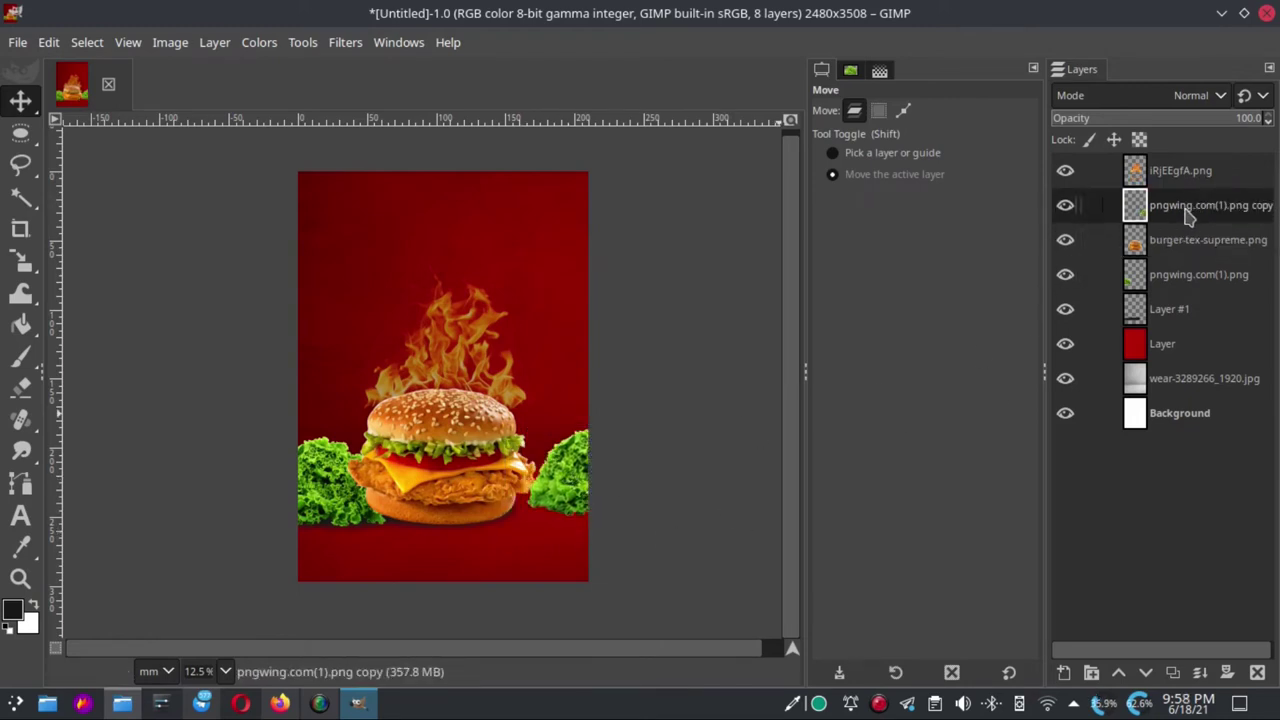
left_click_drag(682, 450, 686, 460)
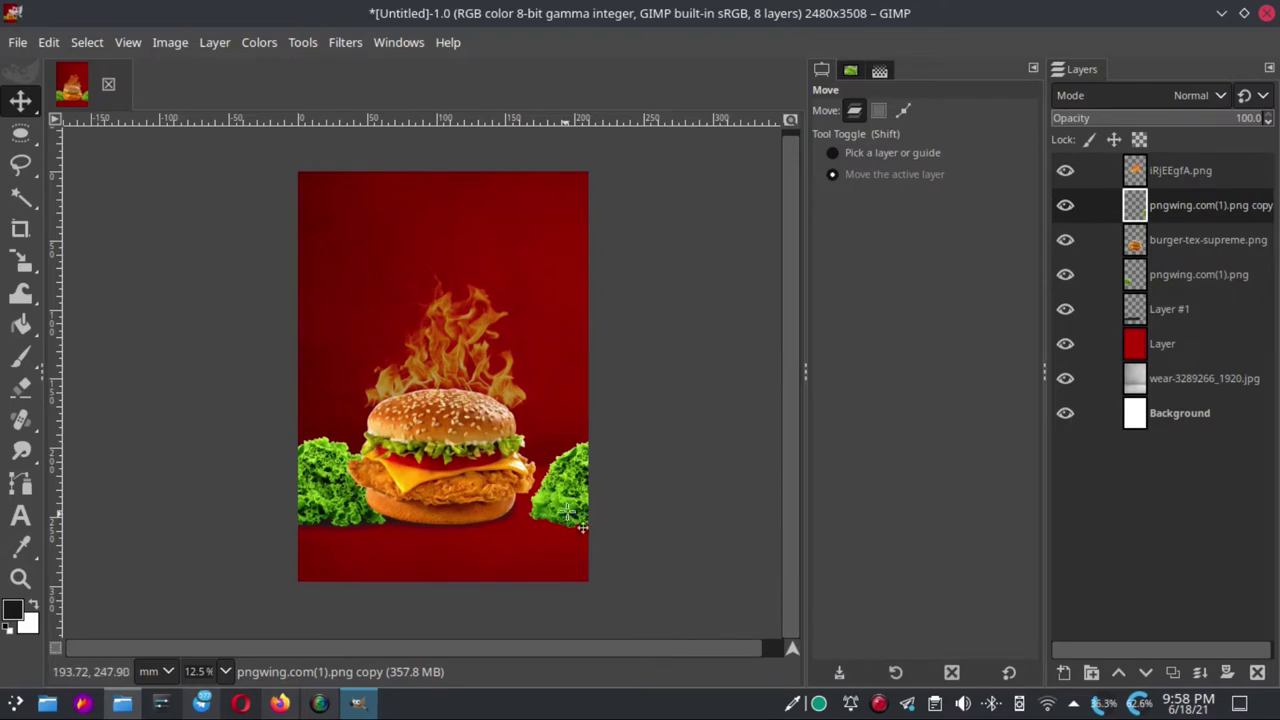
scroll(560, 520, "up", 1, "ctrl")
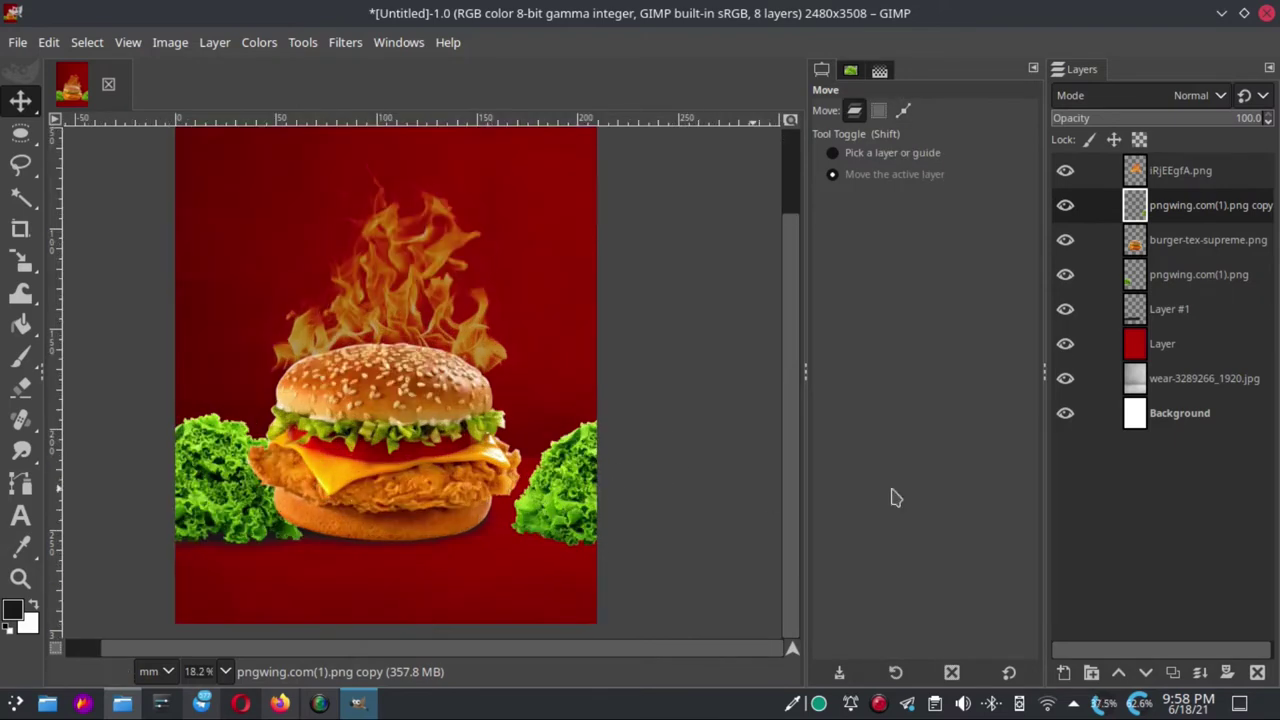
left_click_drag(630, 538, 608, 537)
left_click_drag(1189, 210, 1175, 296)
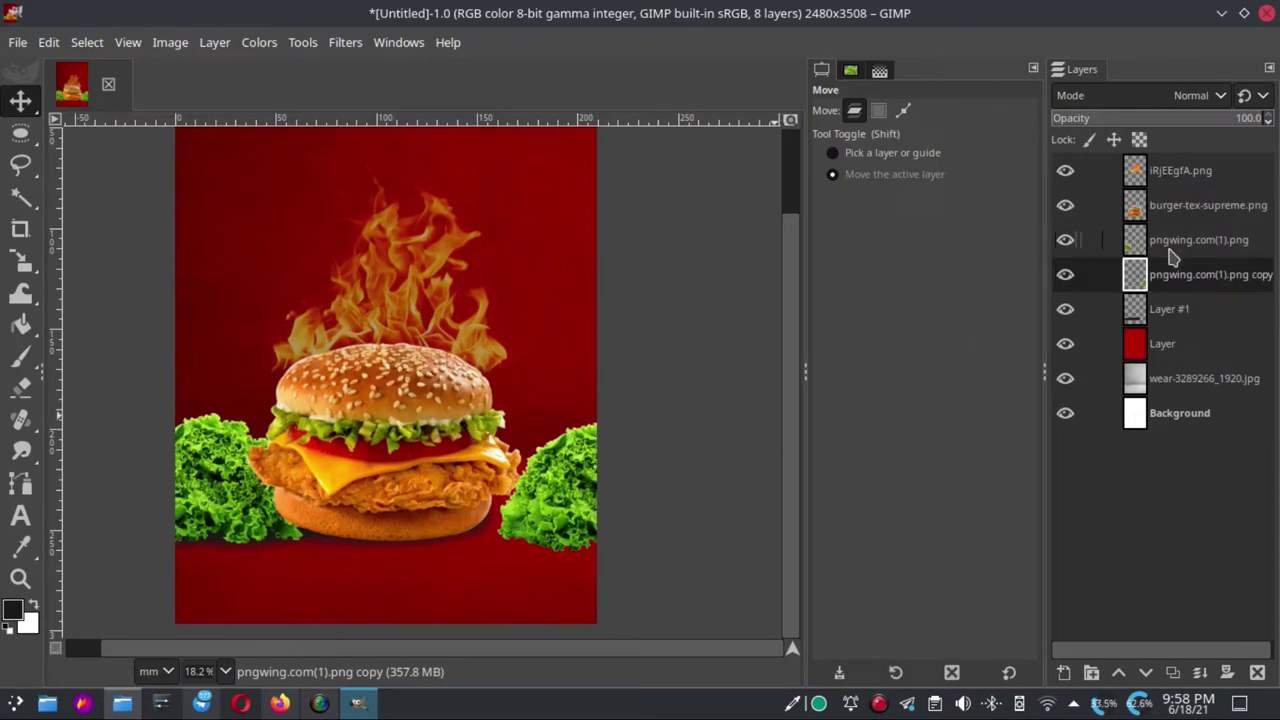
left_click_drag(636, 482, 614, 463)
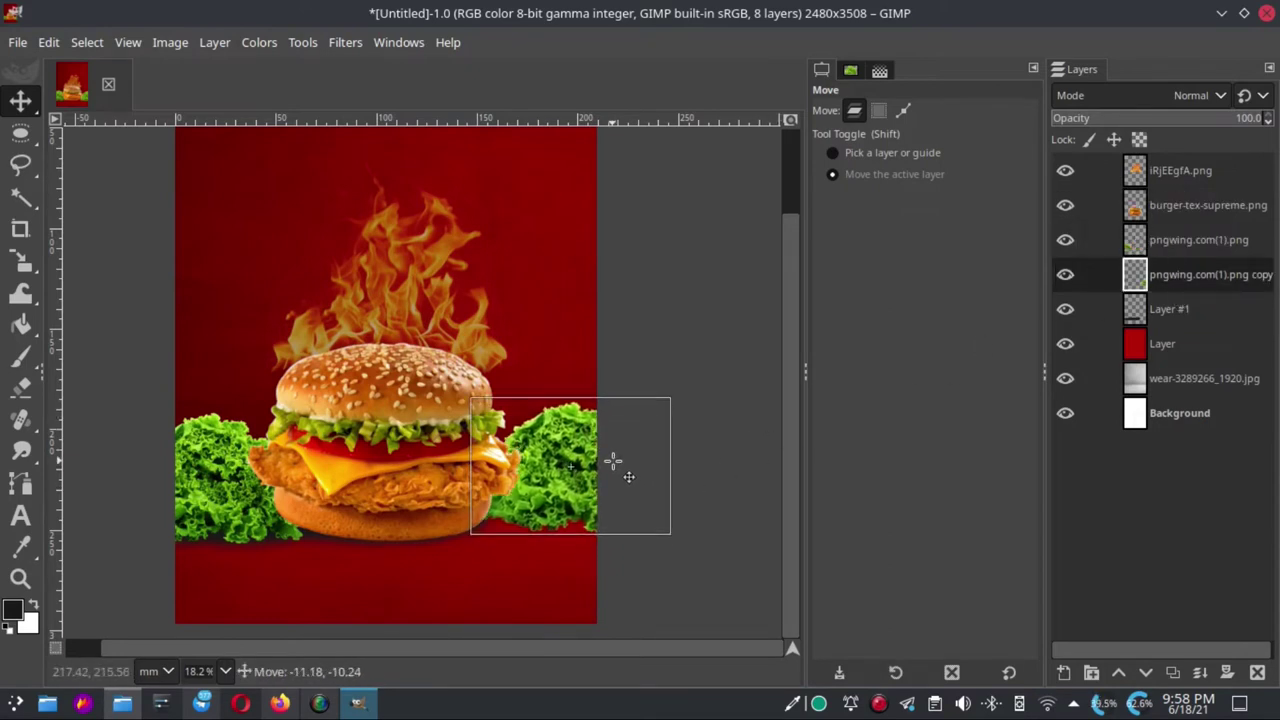
scroll(652, 515, "down", 3, "ctrl")
scroll(651, 475, "up", 1, "ctrl")
scroll(600, 440, "down", 2, "ctrl")
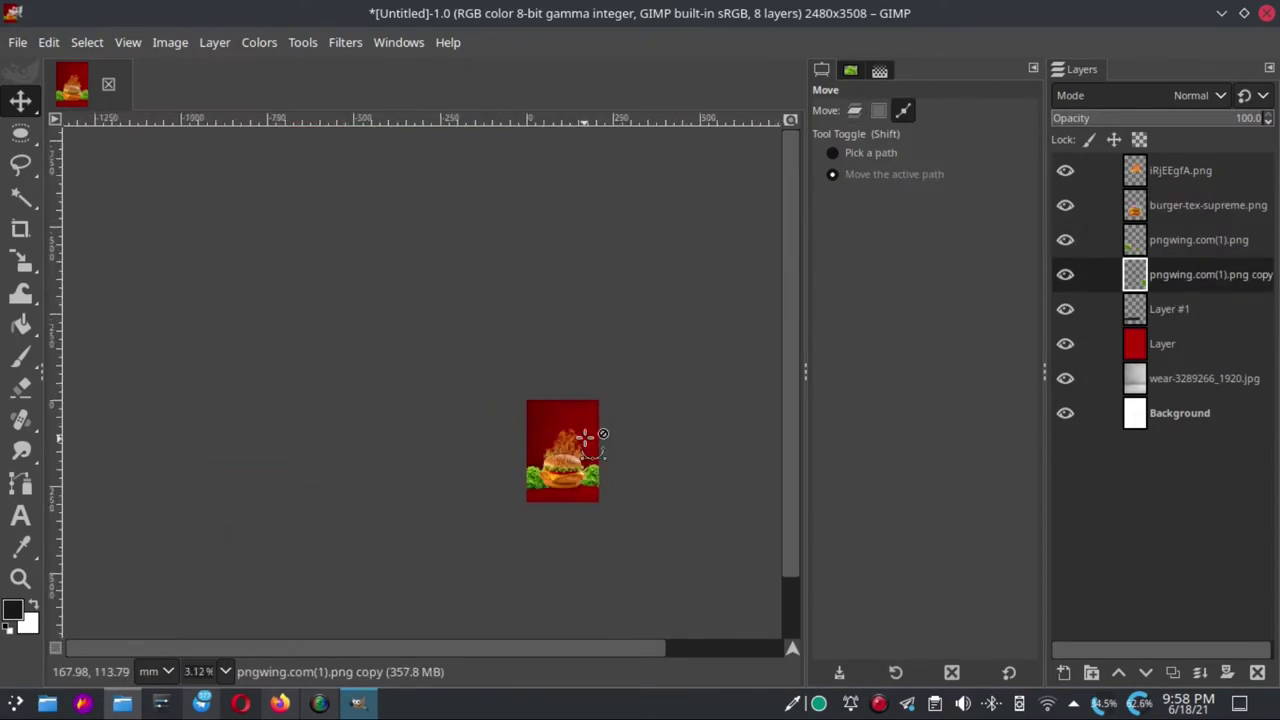
scroll(590, 432, "up", 1, "ctrl")
Raise the iRjEEgfA.png layer's opacity to 60.2
left_click(1182, 172)
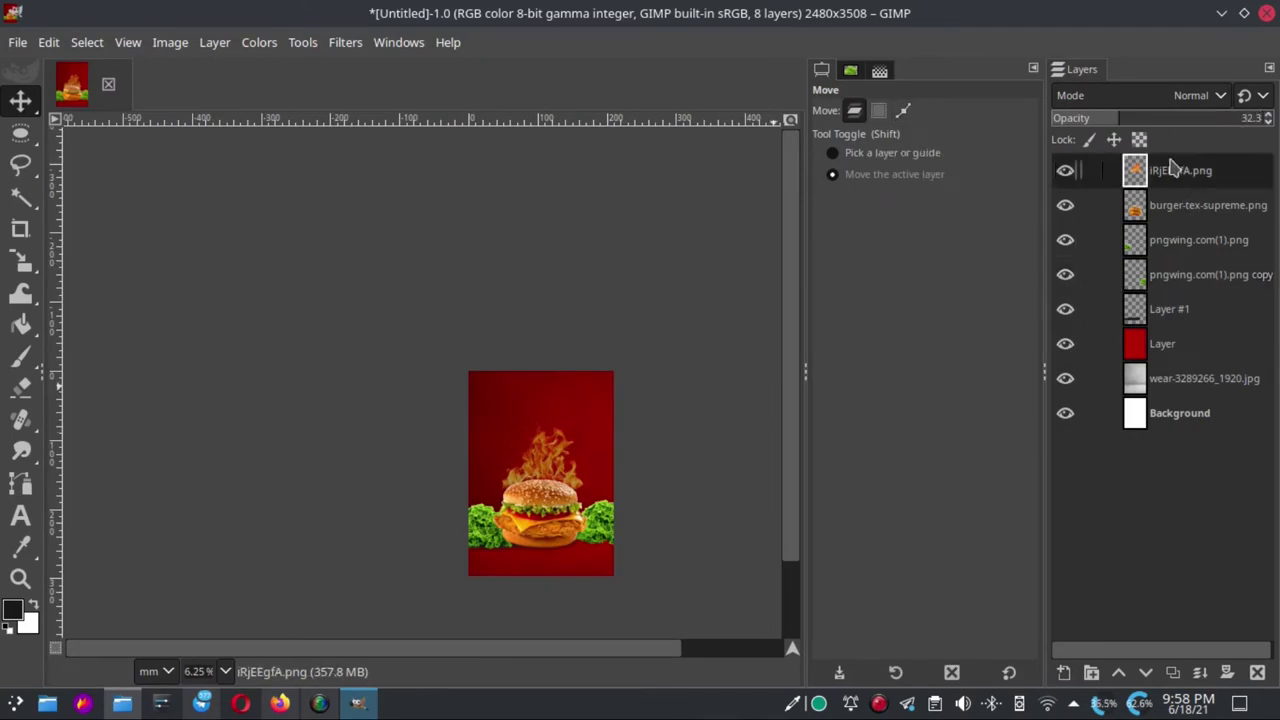
left_click_drag(1163, 122, 1180, 120)
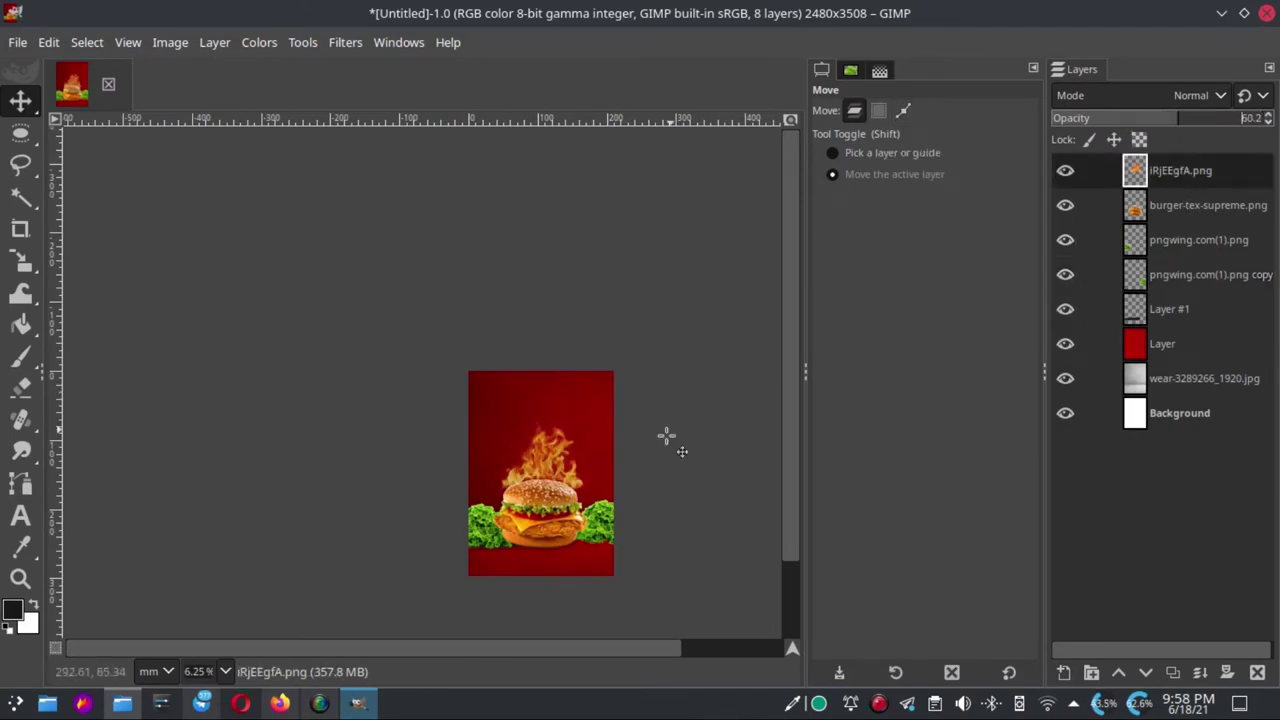
scroll(666, 434, "up", 2, "ctrl")
scroll(689, 517, "down", 1, "ctrl")
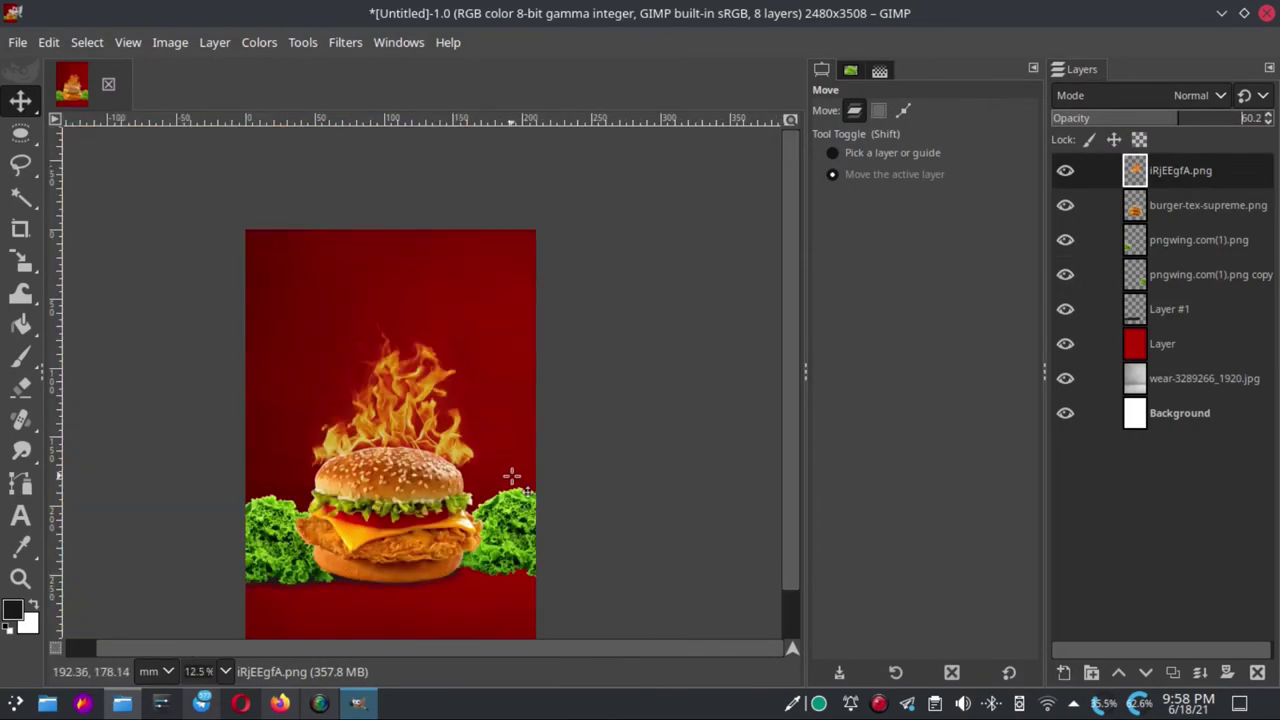
Open the sliced tomato PNG as a new top layer
left_click(18, 42)
left_click(80, 141)
left_click(205, 185)
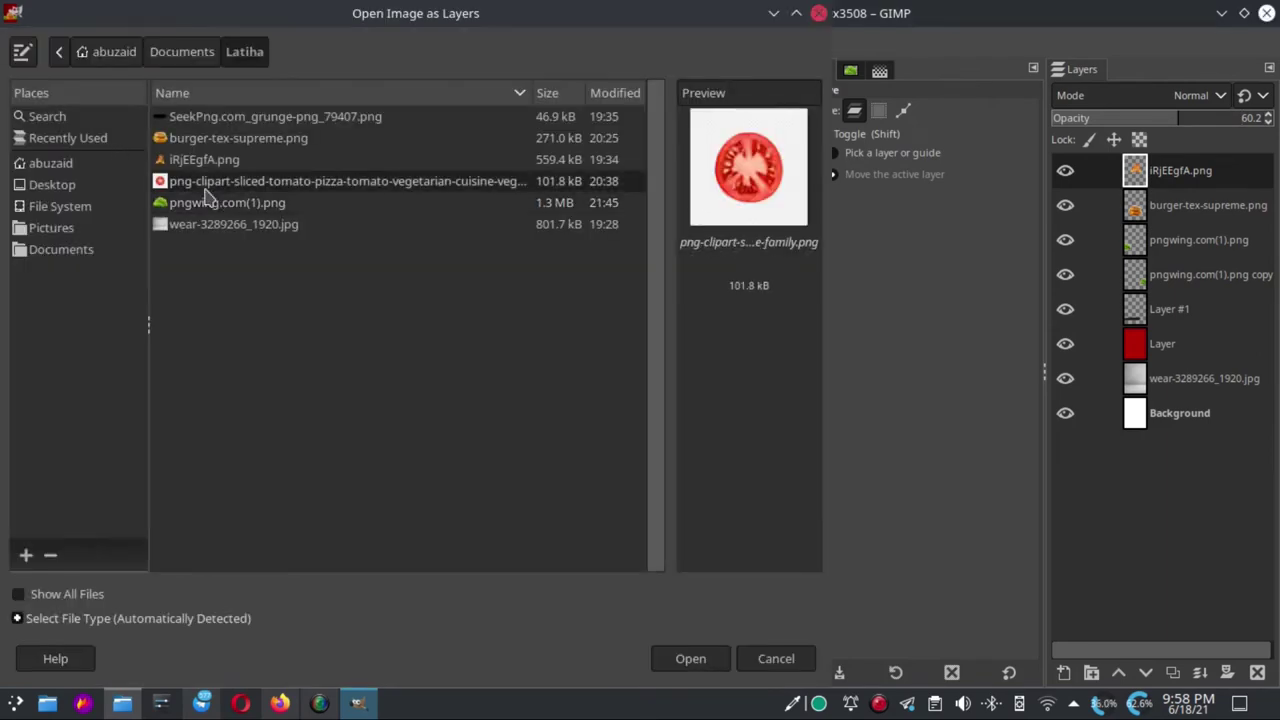
left_click(690, 658)
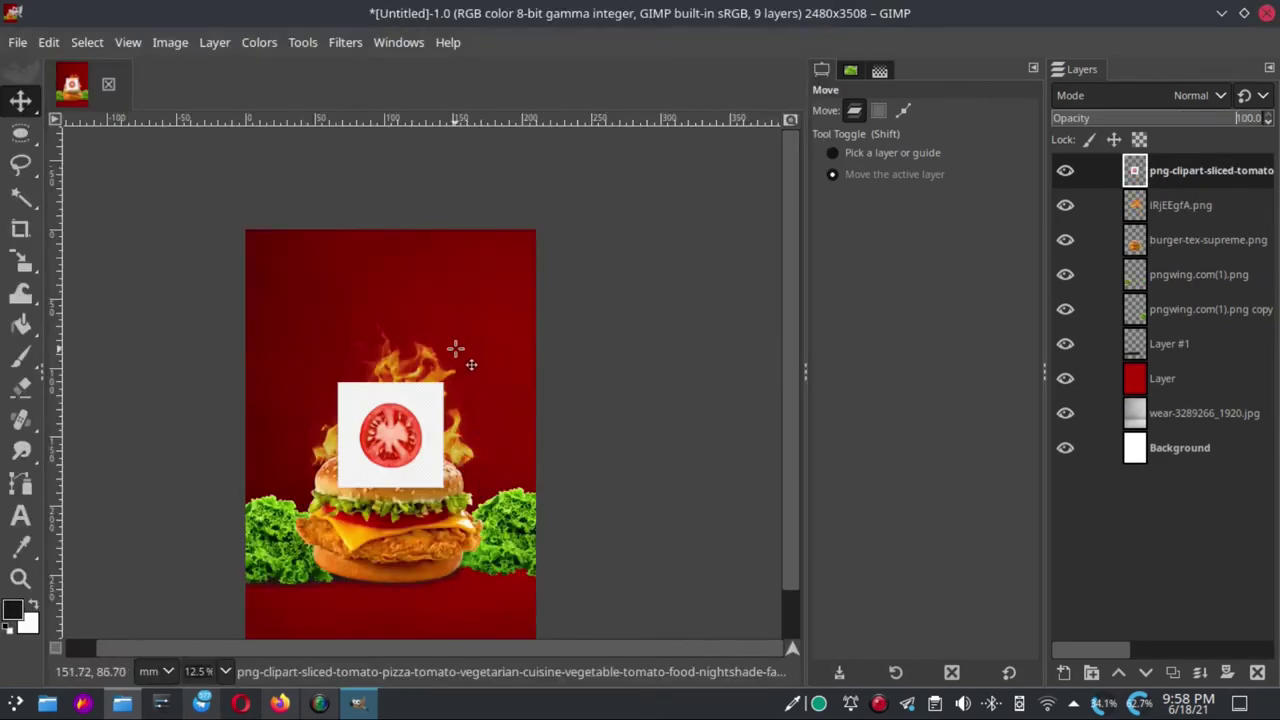
scroll(458, 437, "up", 3, "ctrl")
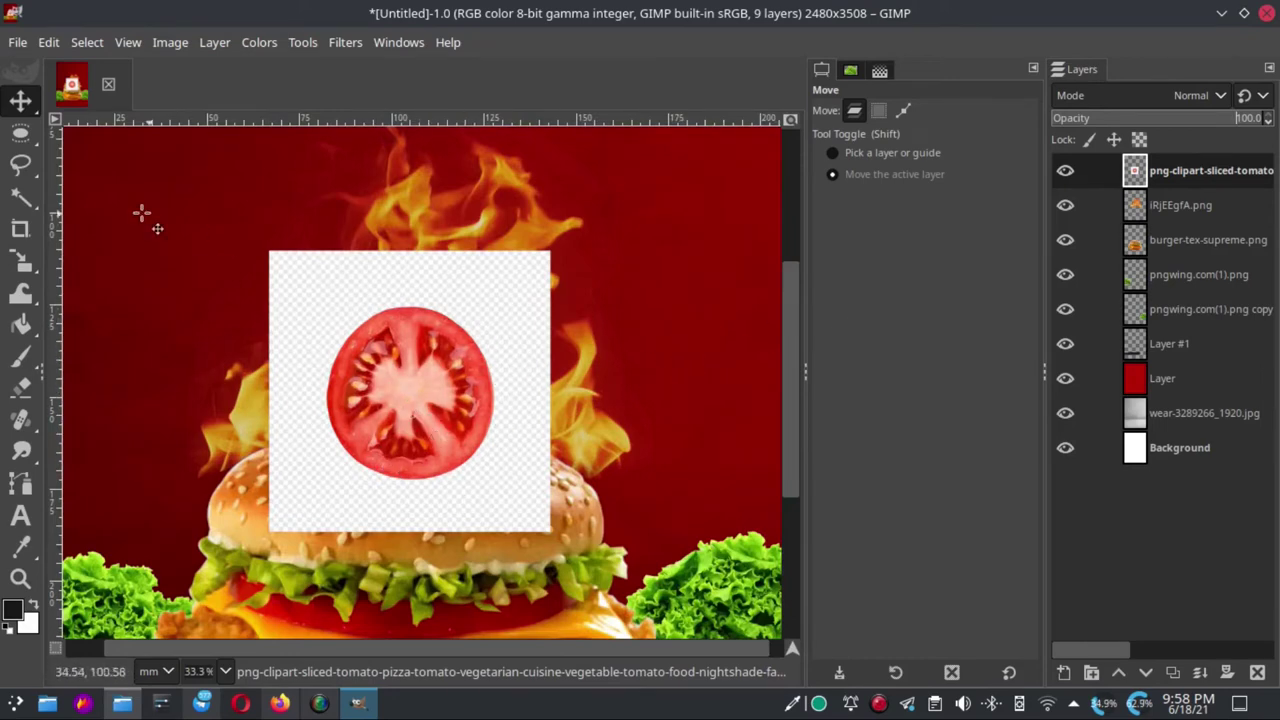
mouse_move(21, 196)
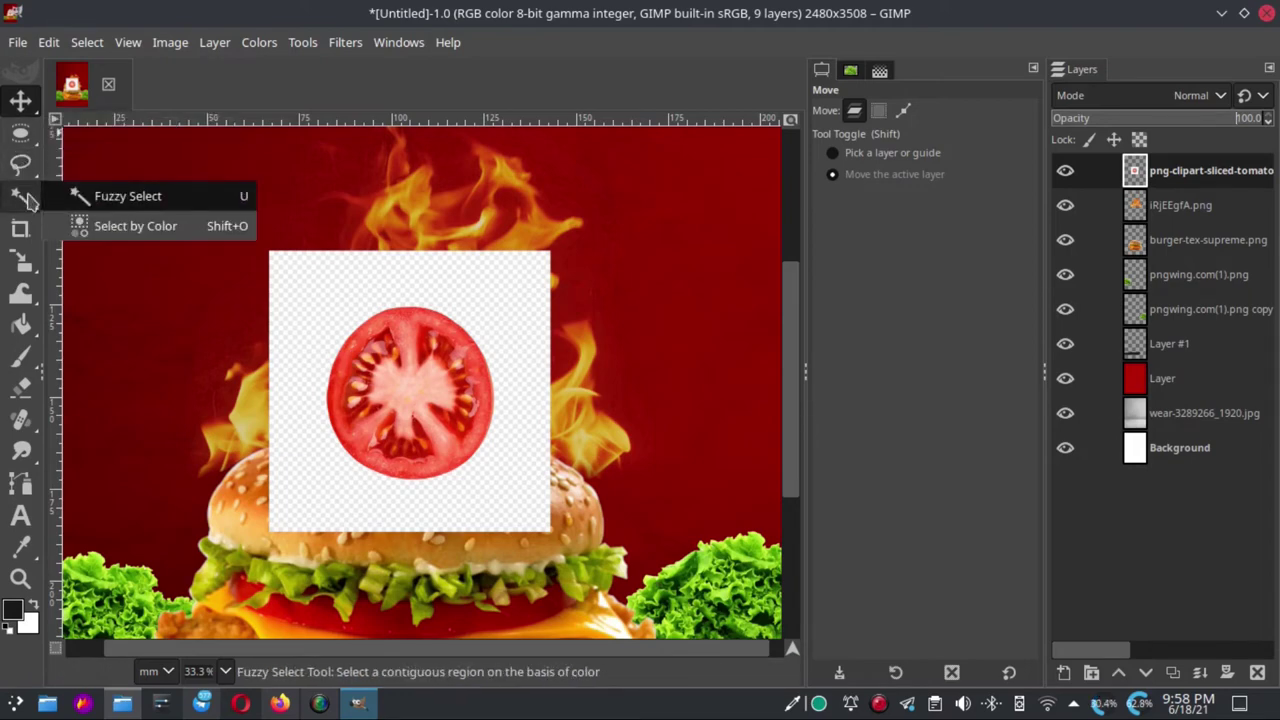
Select the white area around the tomato by colour and clear it
left_click(22, 197)
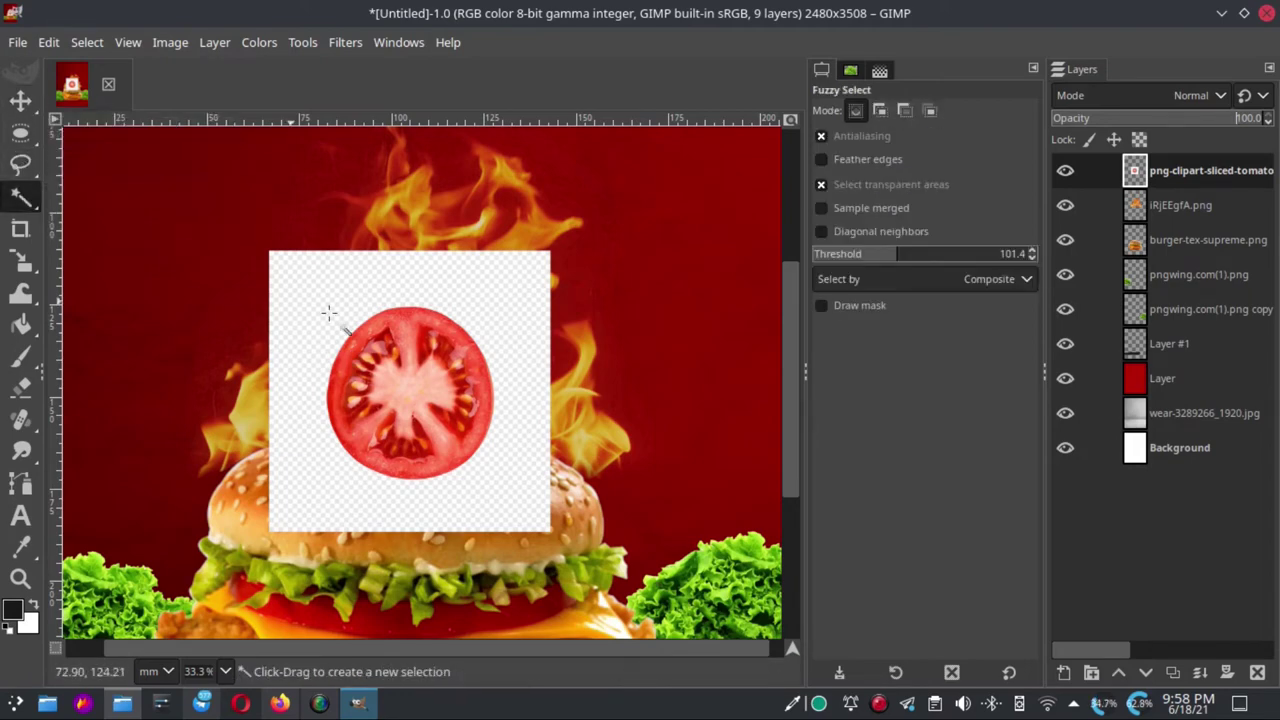
left_click(511, 309)
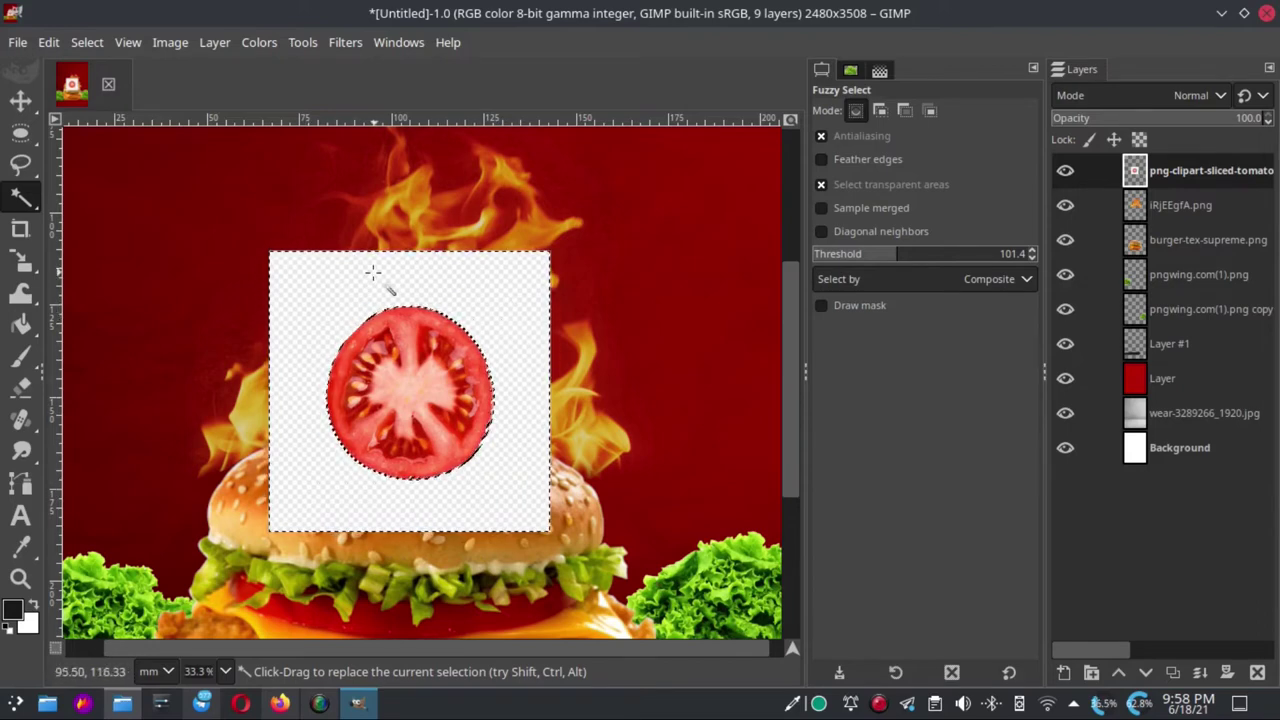
left_click(48, 42)
left_click(100, 402)
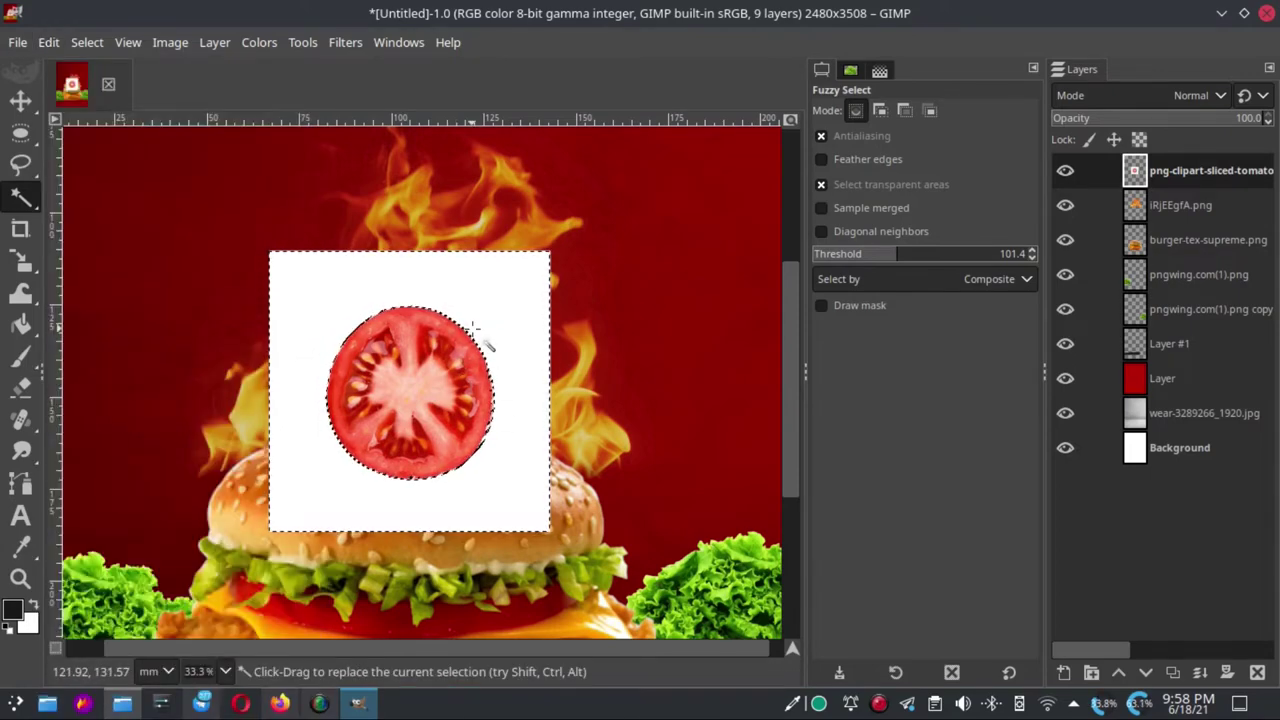
Add a layer mask to the tomato layer and apply it
right_click(1210, 175)
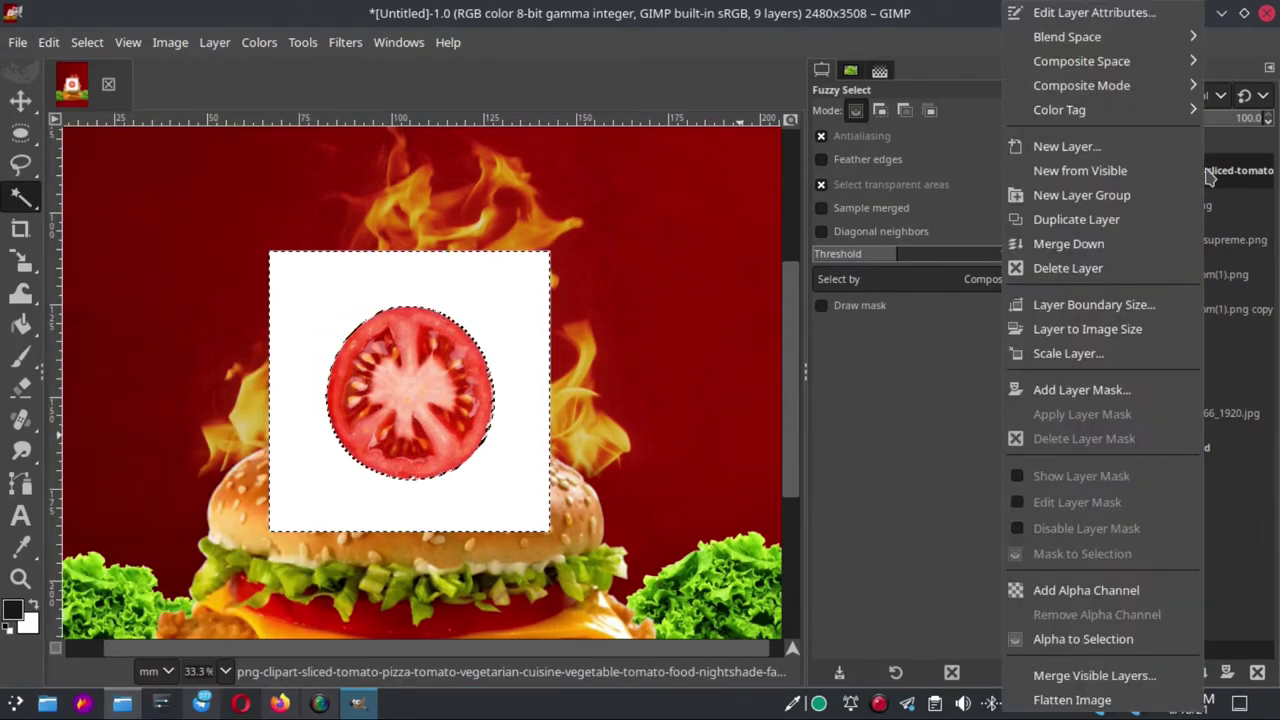
key("Escape")
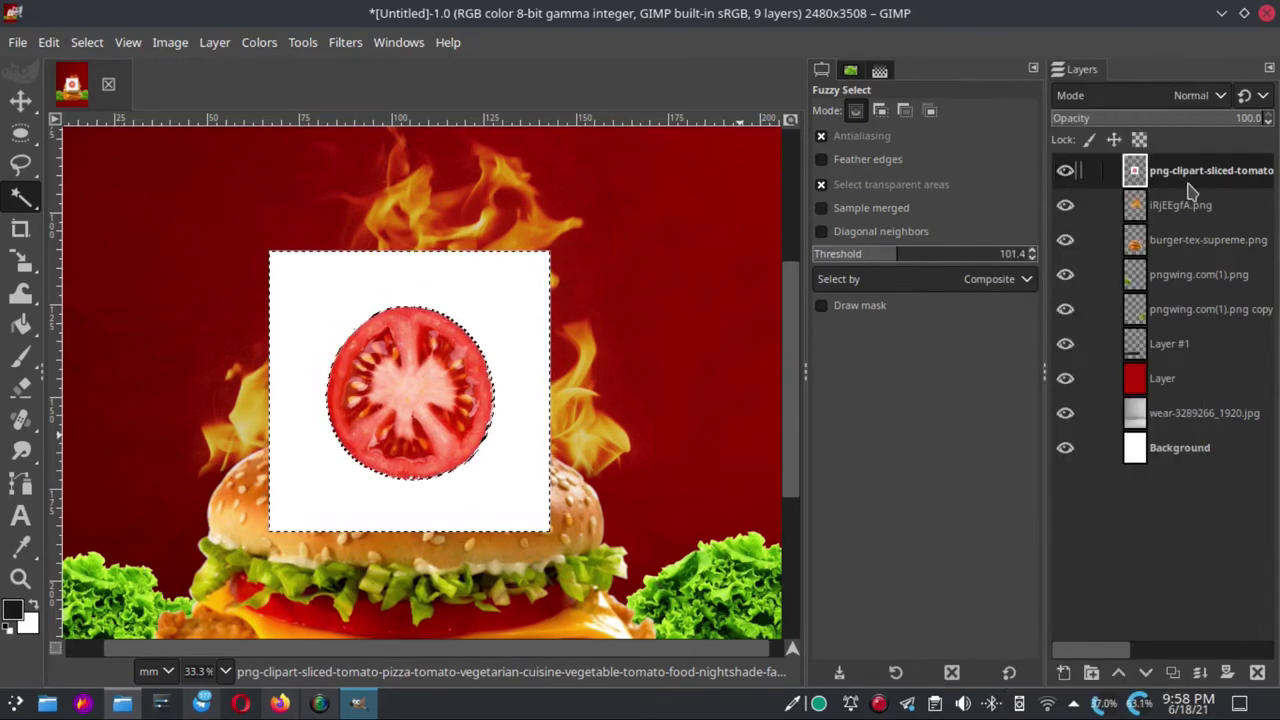
right_click(1198, 180)
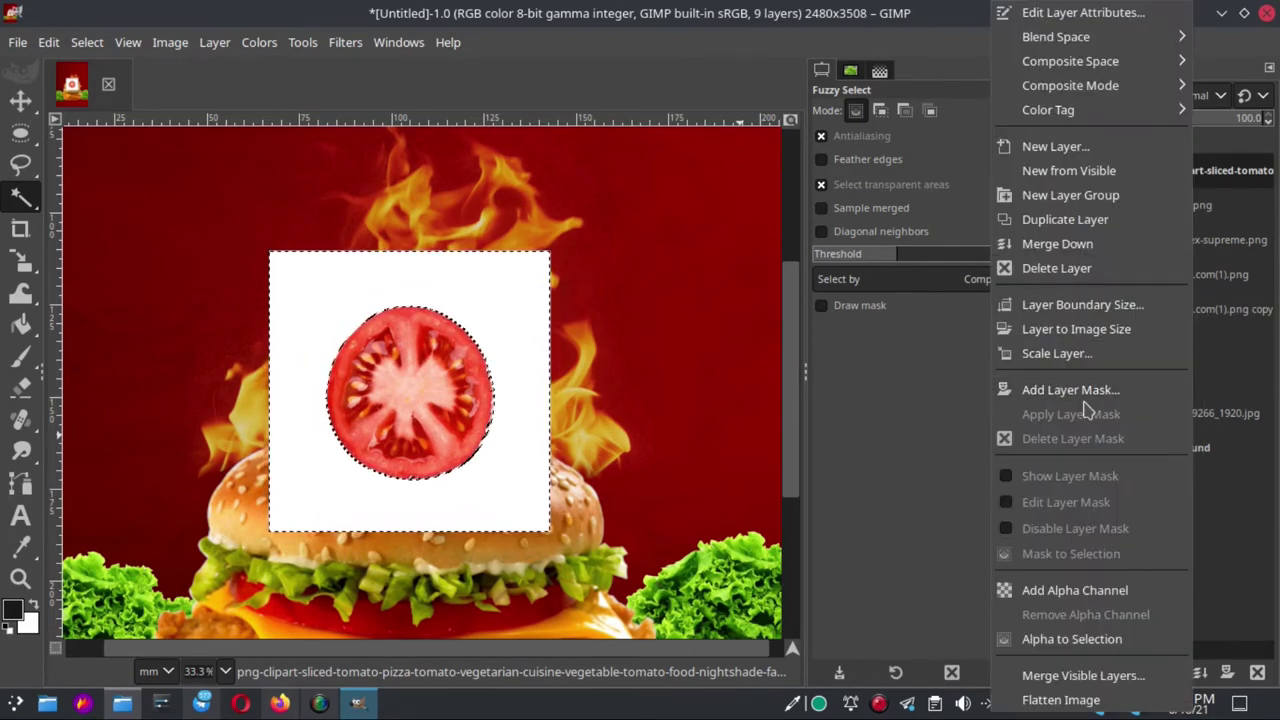
left_click(1085, 398)
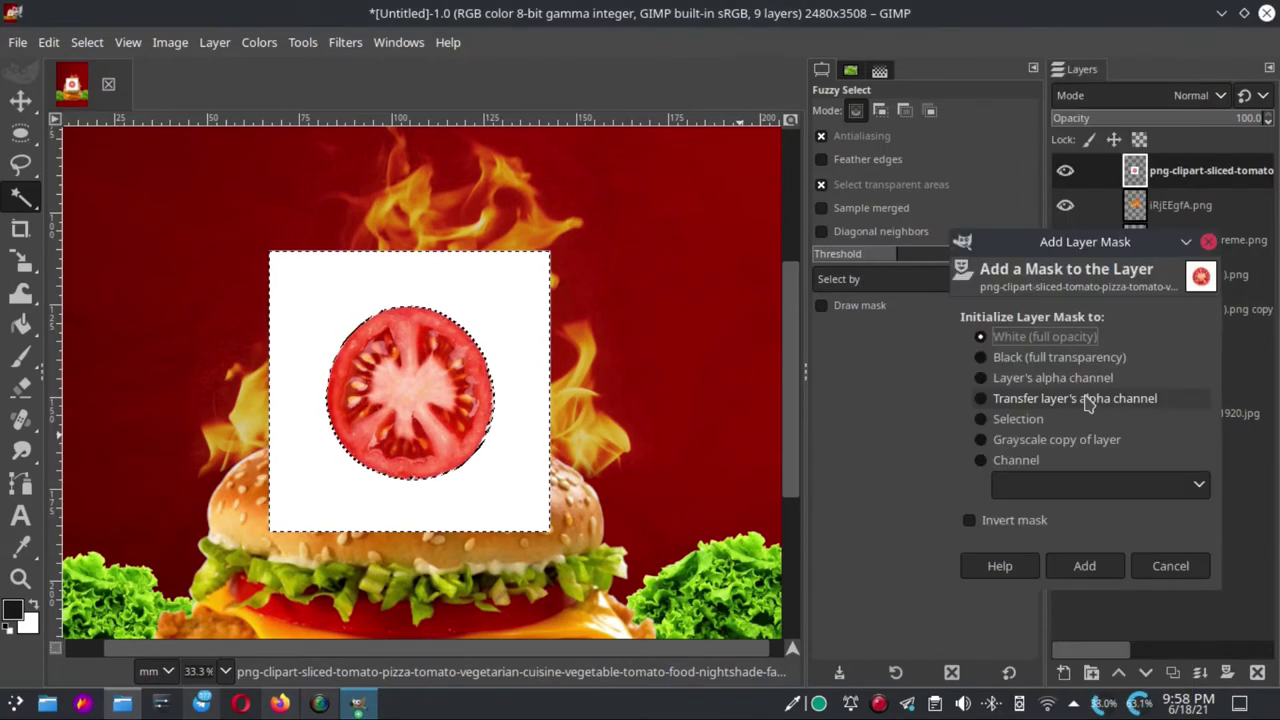
left_click(1085, 566)
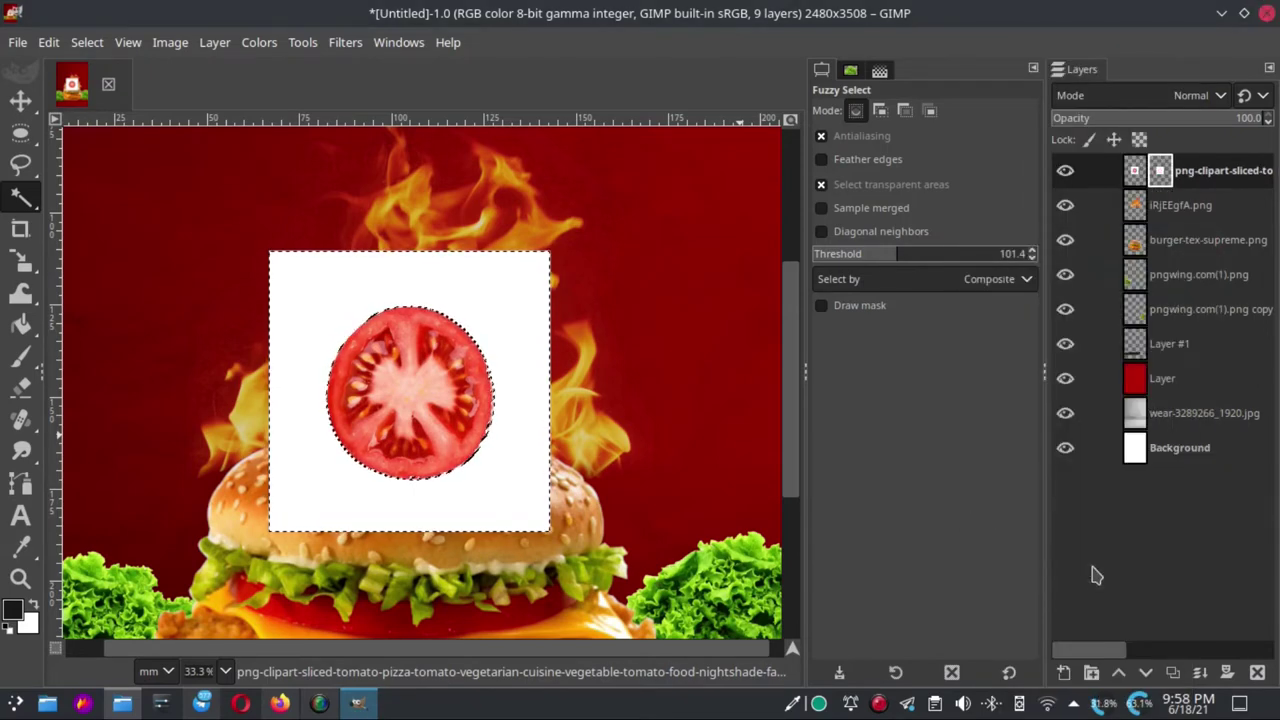
right_click(1200, 185)
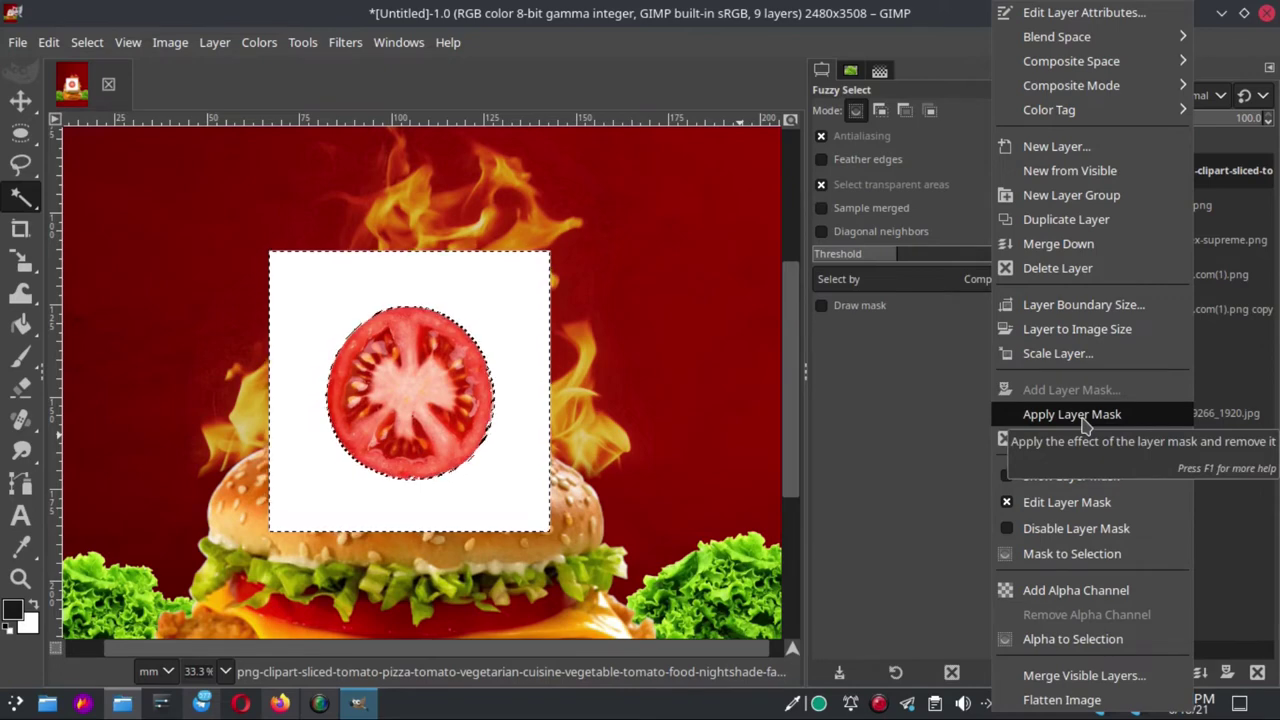
left_click(1084, 418)
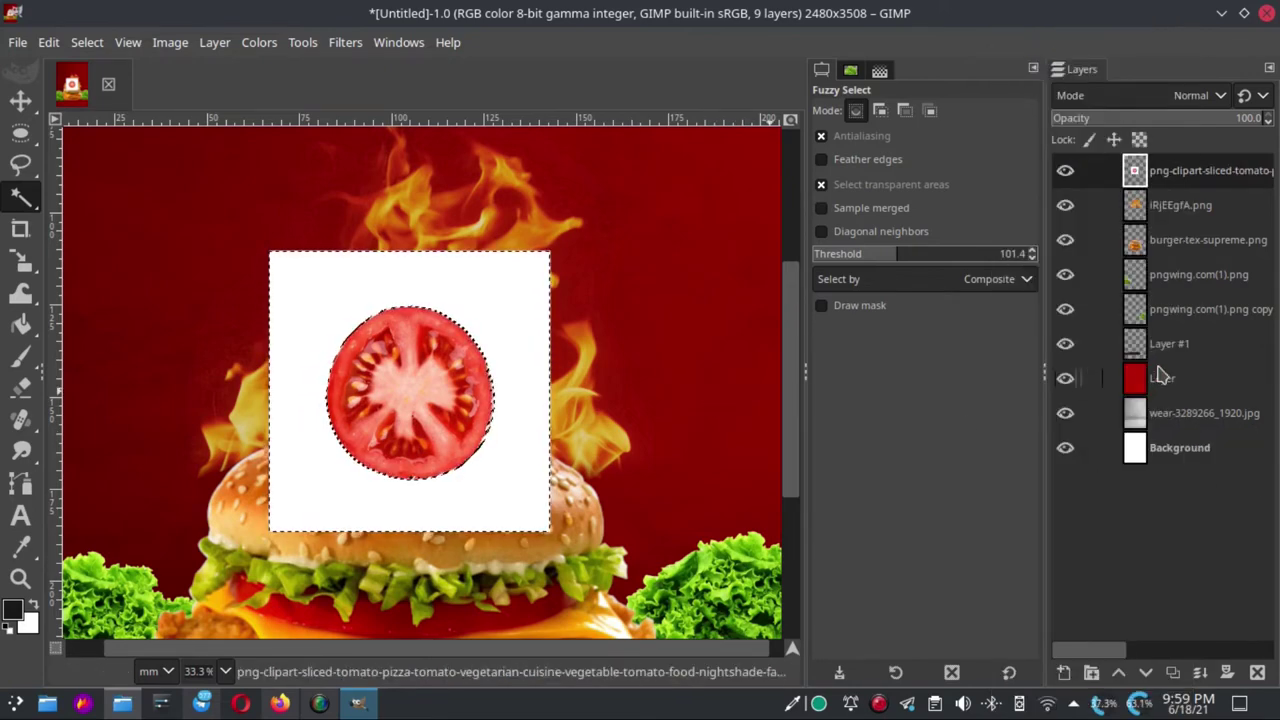
Clear the remaining white background around the tomato and deselect with Select > None
left_click(49, 43)
left_click(80, 400)
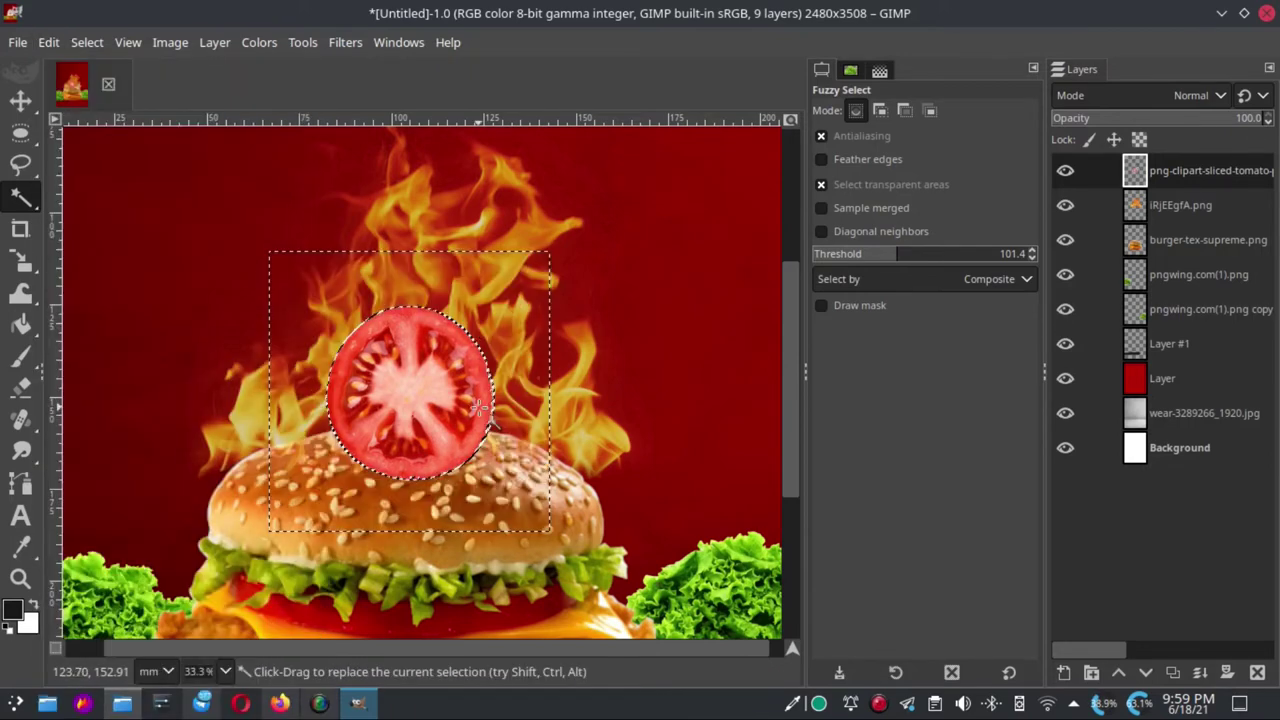
scroll(418, 338, "down", 2)
scroll(418, 338, "up", 2)
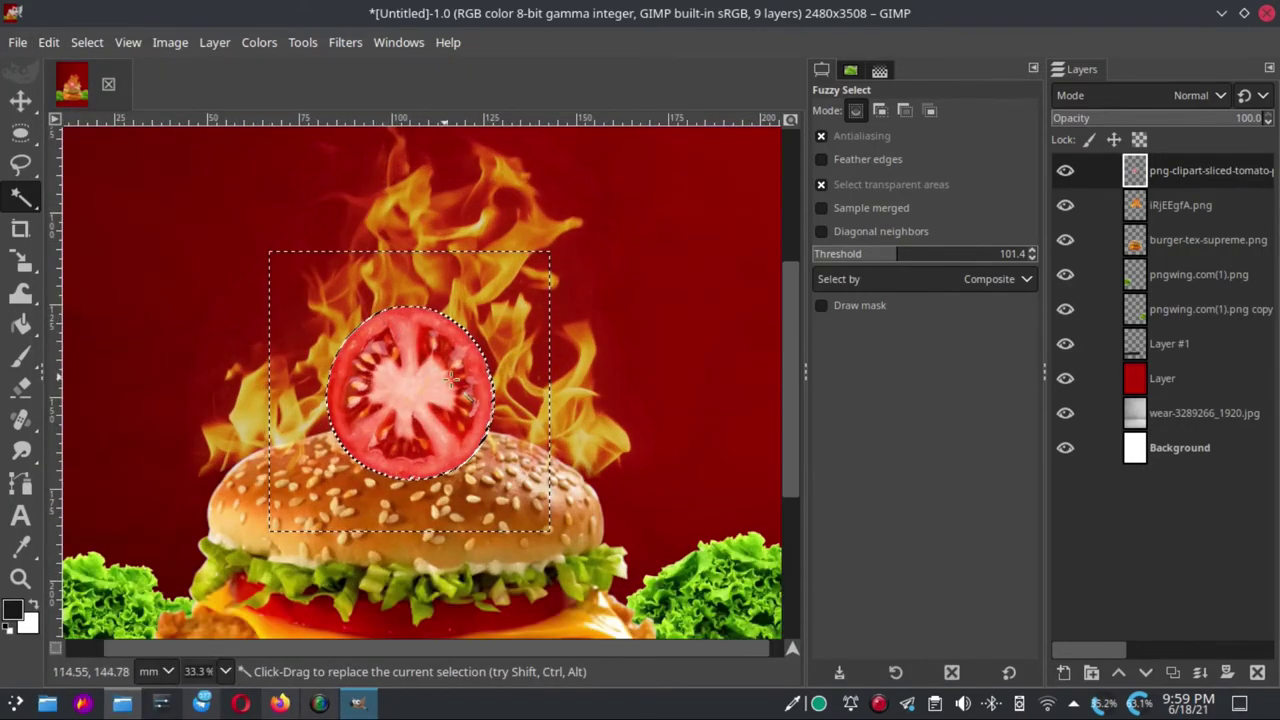
left_click(87, 42)
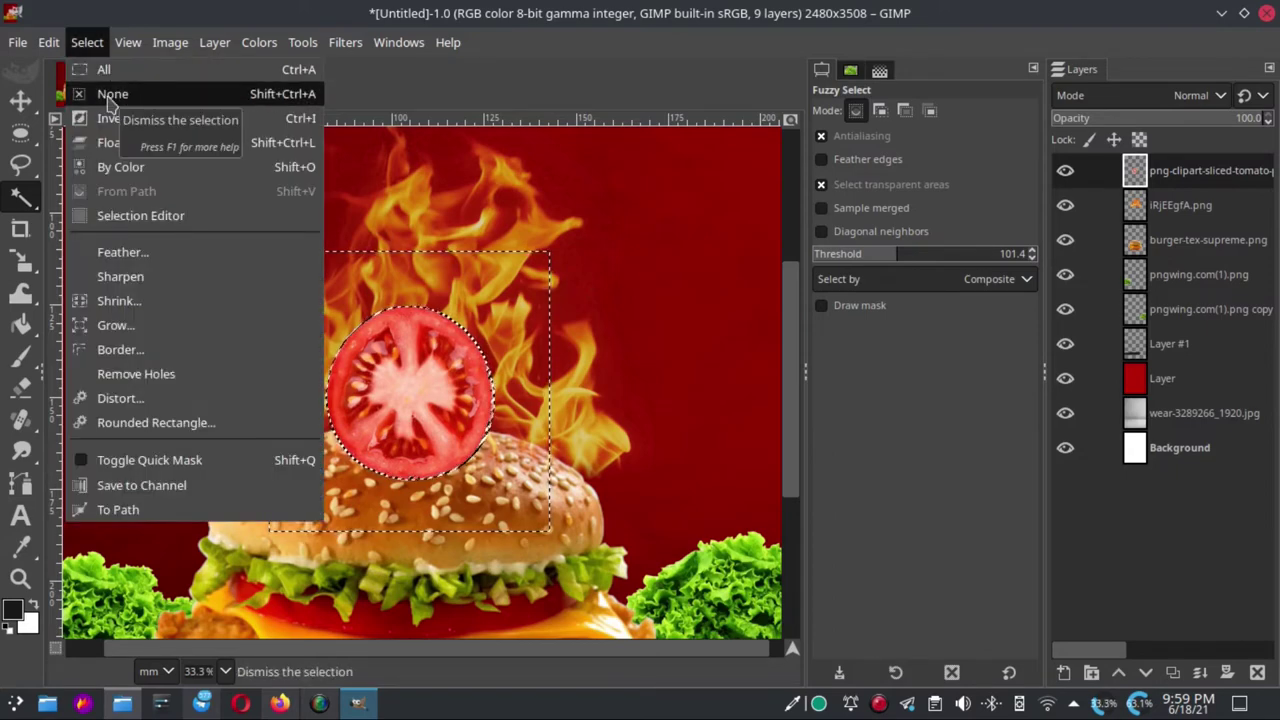
left_click(110, 91)
scroll(358, 323, "down", 2)
scroll(400, 350, "up", 1)
Move the tomato slice to the poster's left edge
left_click(20, 100)
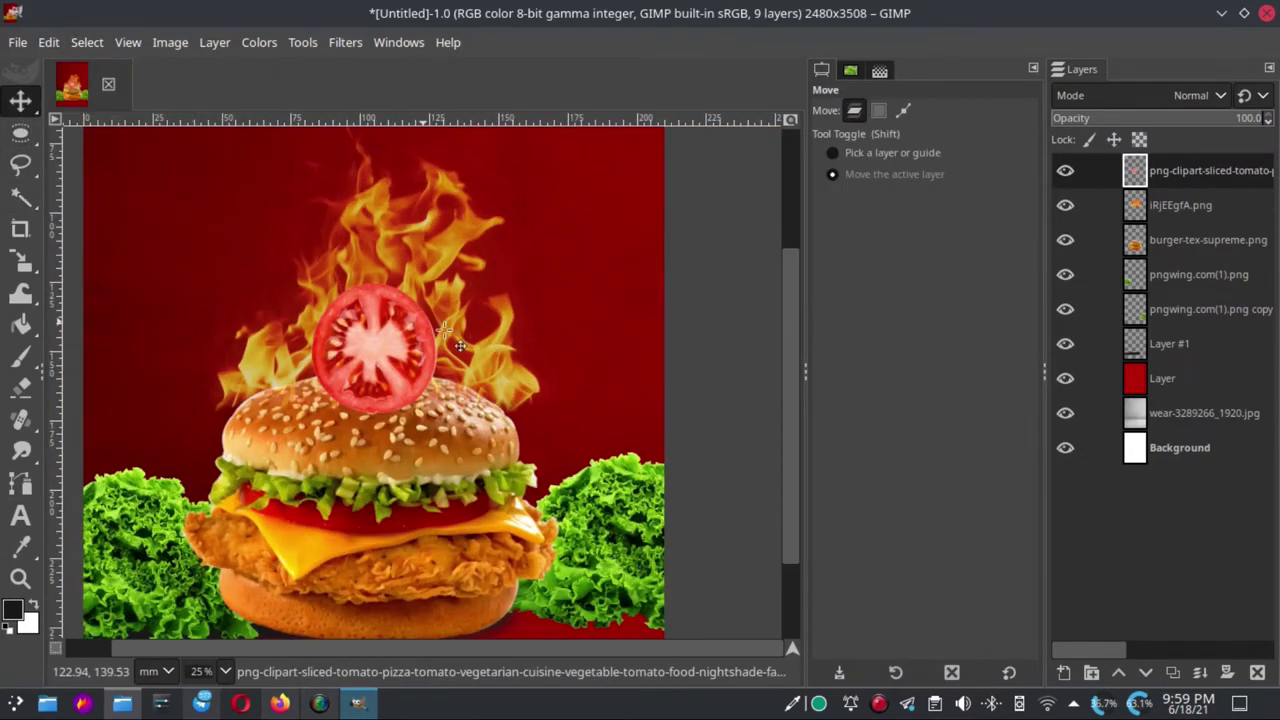
scroll(465, 360, "down", 1)
left_click_drag(465, 358, 277, 320)
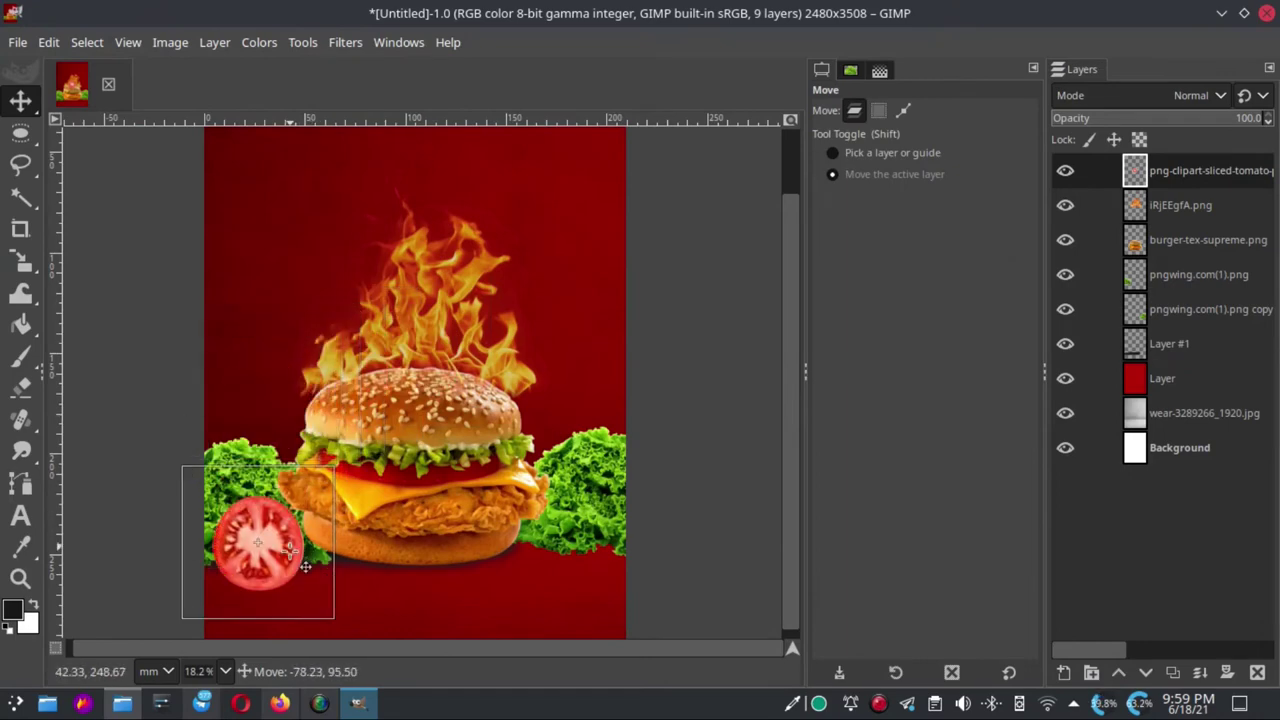
left_click_drag(277, 320, 270, 369)
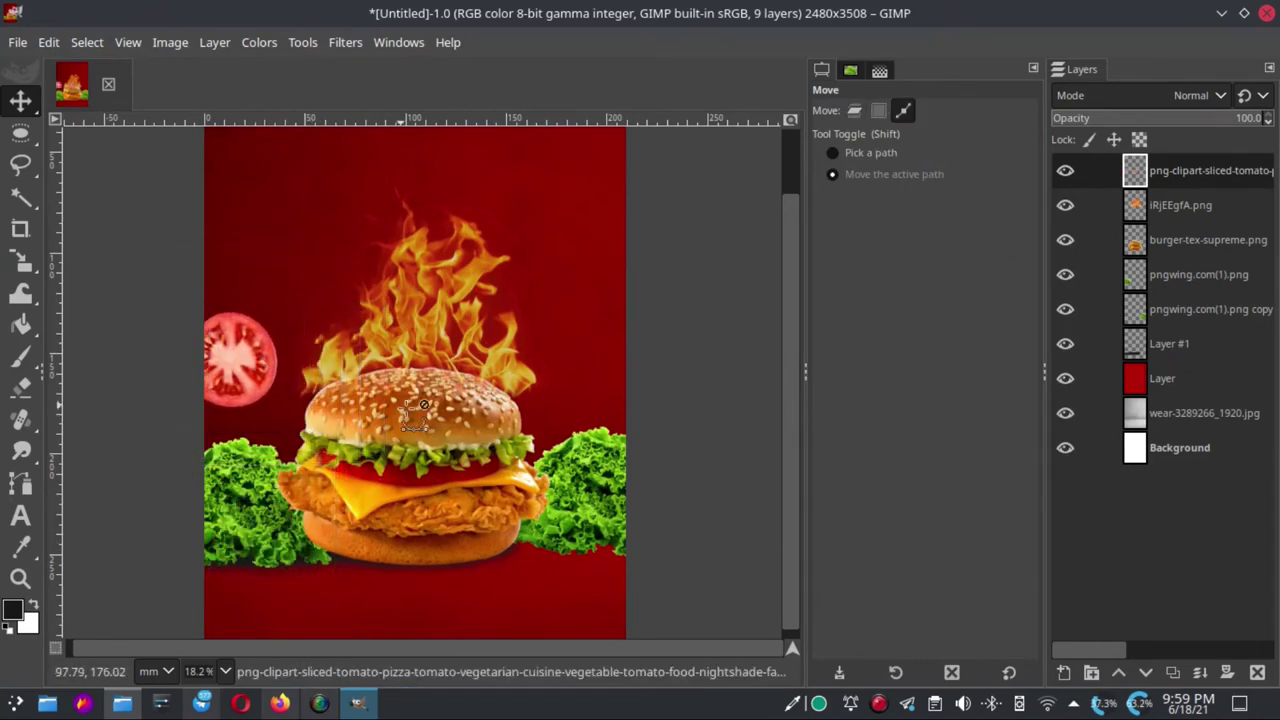
Duplicate the tomato layer and drag the copy up beside the flames
right_click(1213, 177)
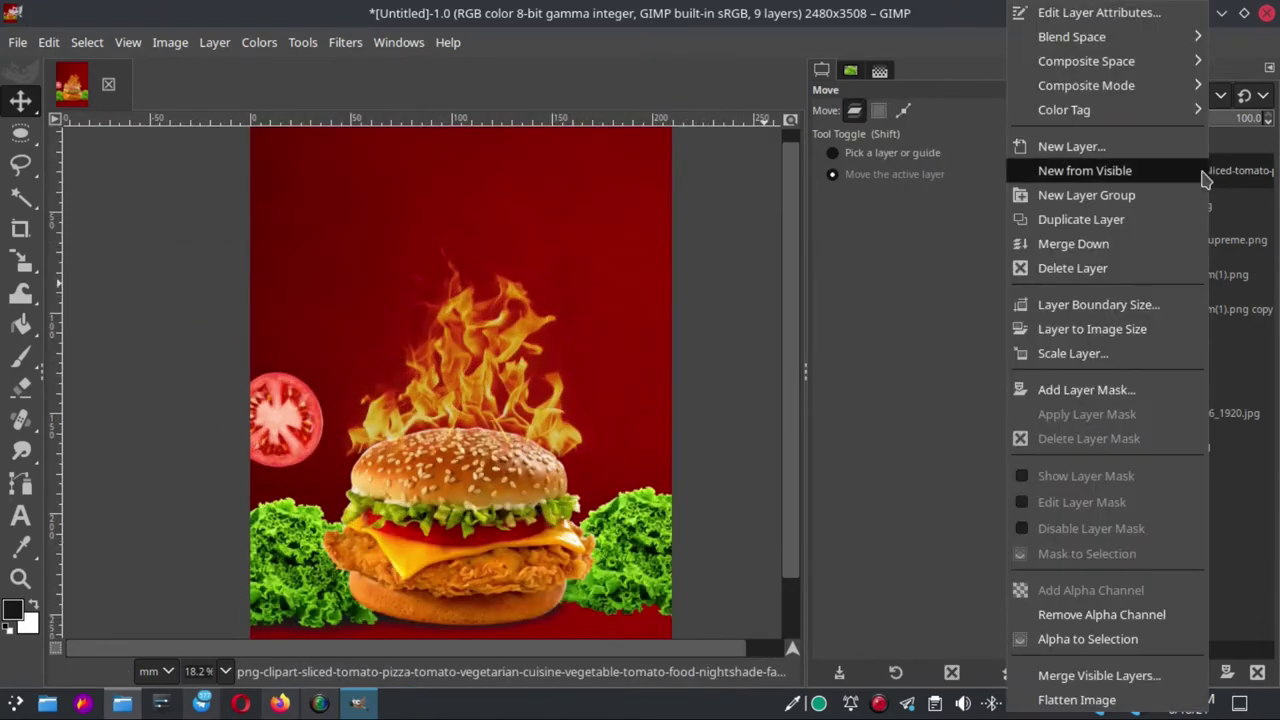
left_click(1190, 217)
left_click_drag(360, 408, 640, 320)
scroll(548, 340, "up", 3, "ctrl")
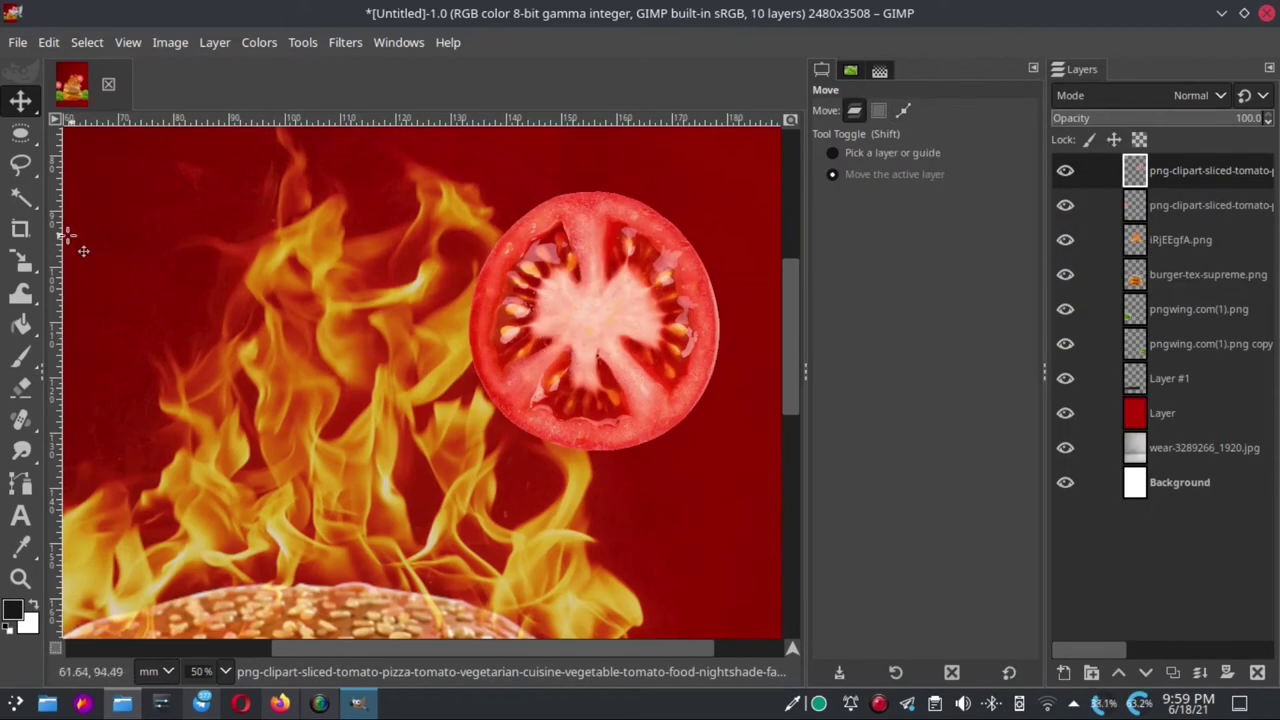
Shrink the tomato copy proportionally to about 65 mm
mouse_move(20, 260)
left_click(108, 319)
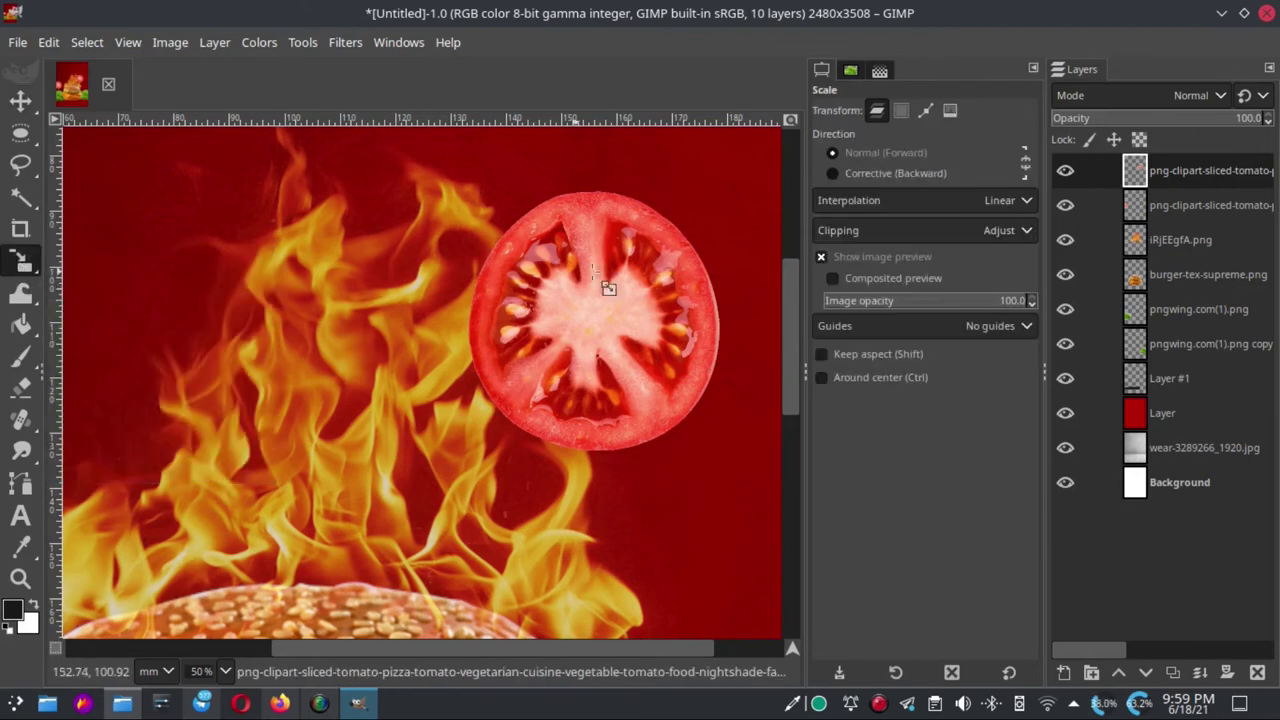
left_click(606, 286)
scroll(420, 510, "down", 3, "ctrl")
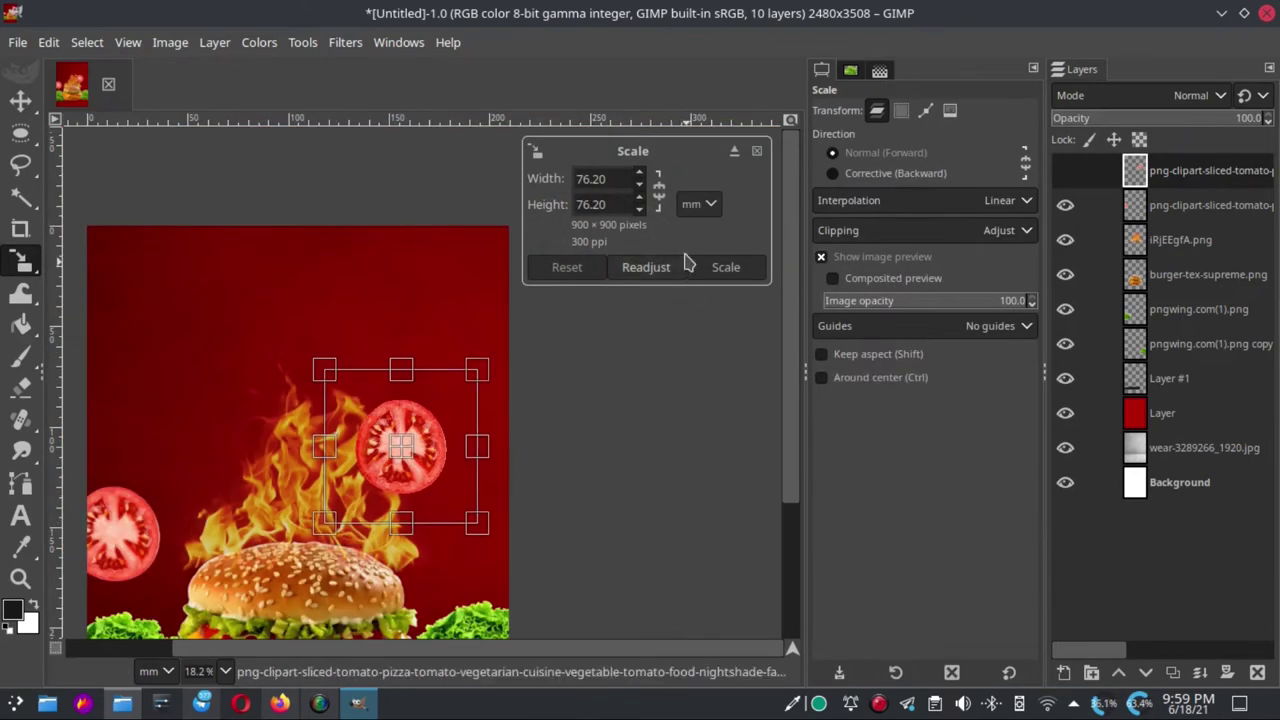
key("shift")
left_click_drag(511, 553, 490, 525)
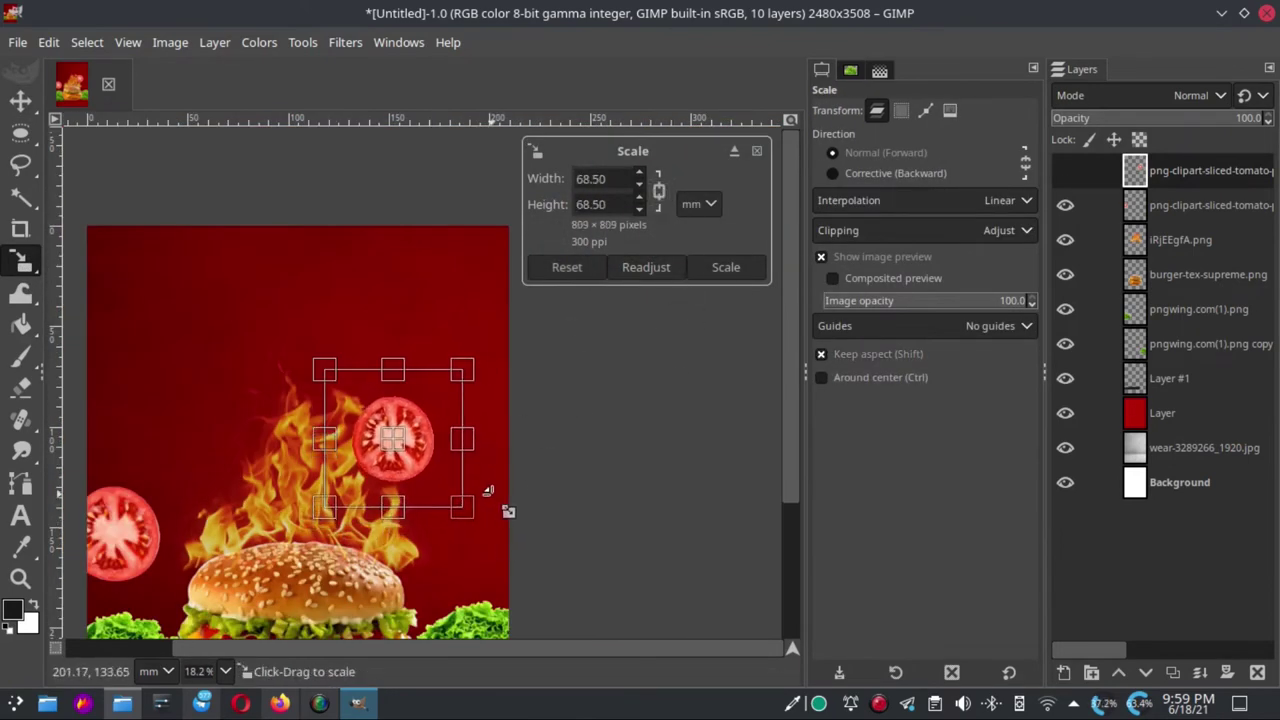
left_click(726, 268)
scroll(348, 440, "up", 3, "ctrl")
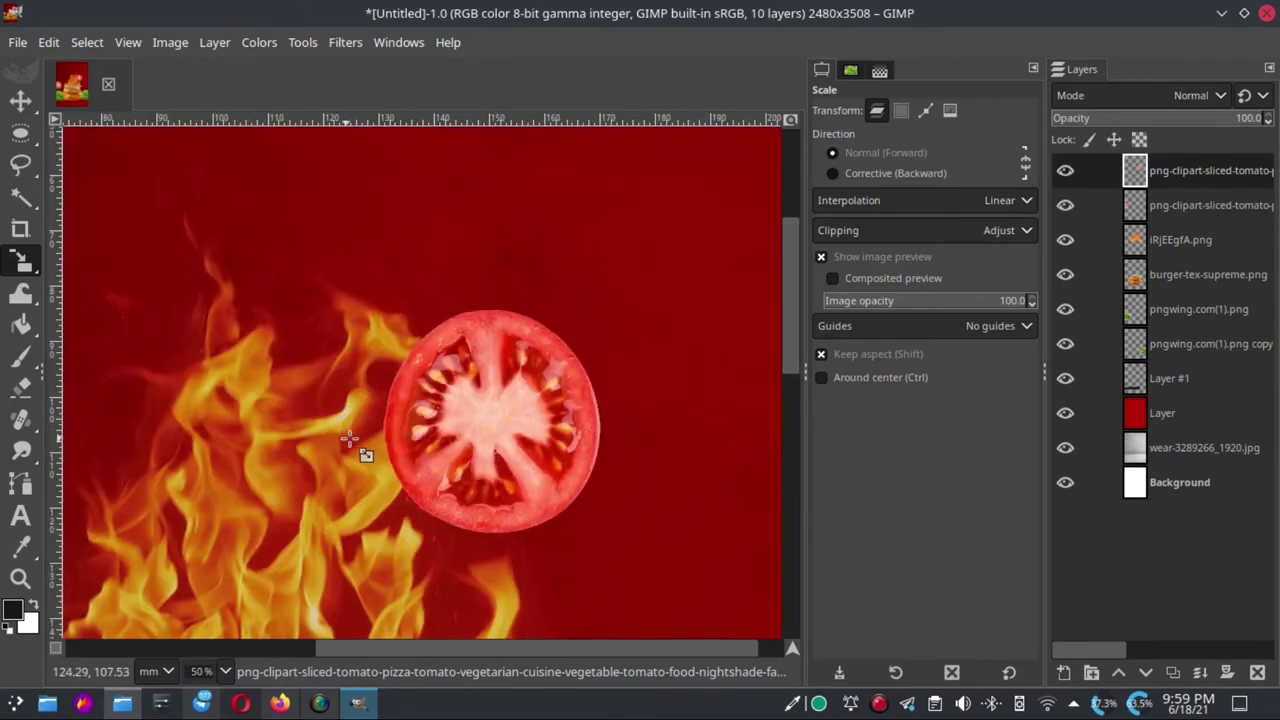
Stack the tomato copy under iRjEEgfA.png and nudge it further into the flames
left_click_drag(1196, 177, 1200, 255)
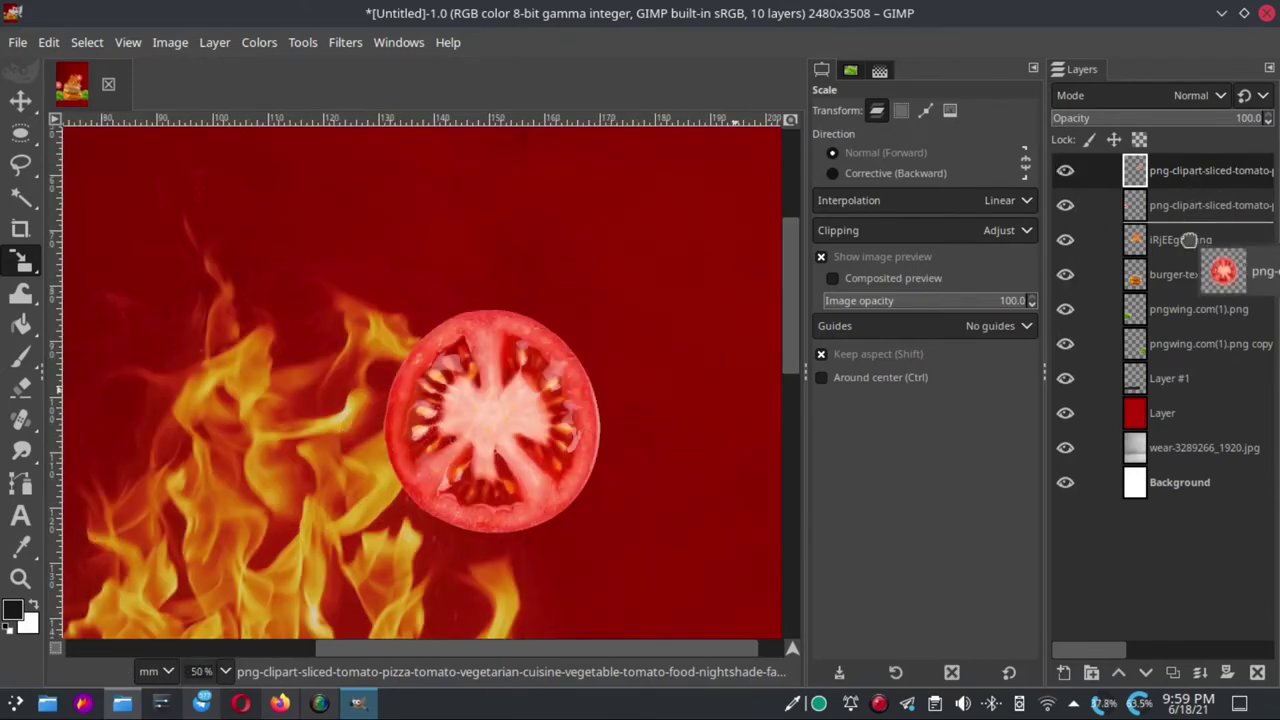
scroll(495, 440, "down", 2, "ctrl")
scroll(509, 432, "up", 1, "ctrl")
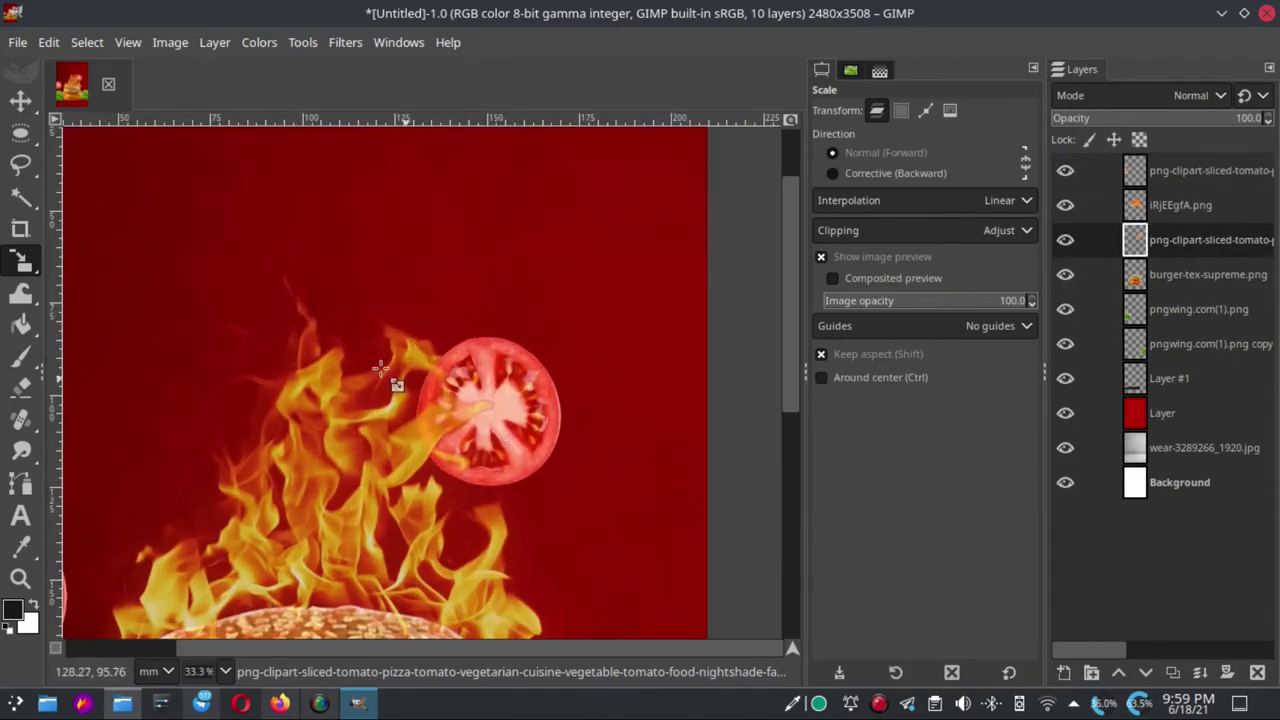
left_click(20, 100)
mouse_move(554, 391)
left_mouse_down()
mouse_move(587, 470)
mouse_move(558, 470)
left_mouse_up()
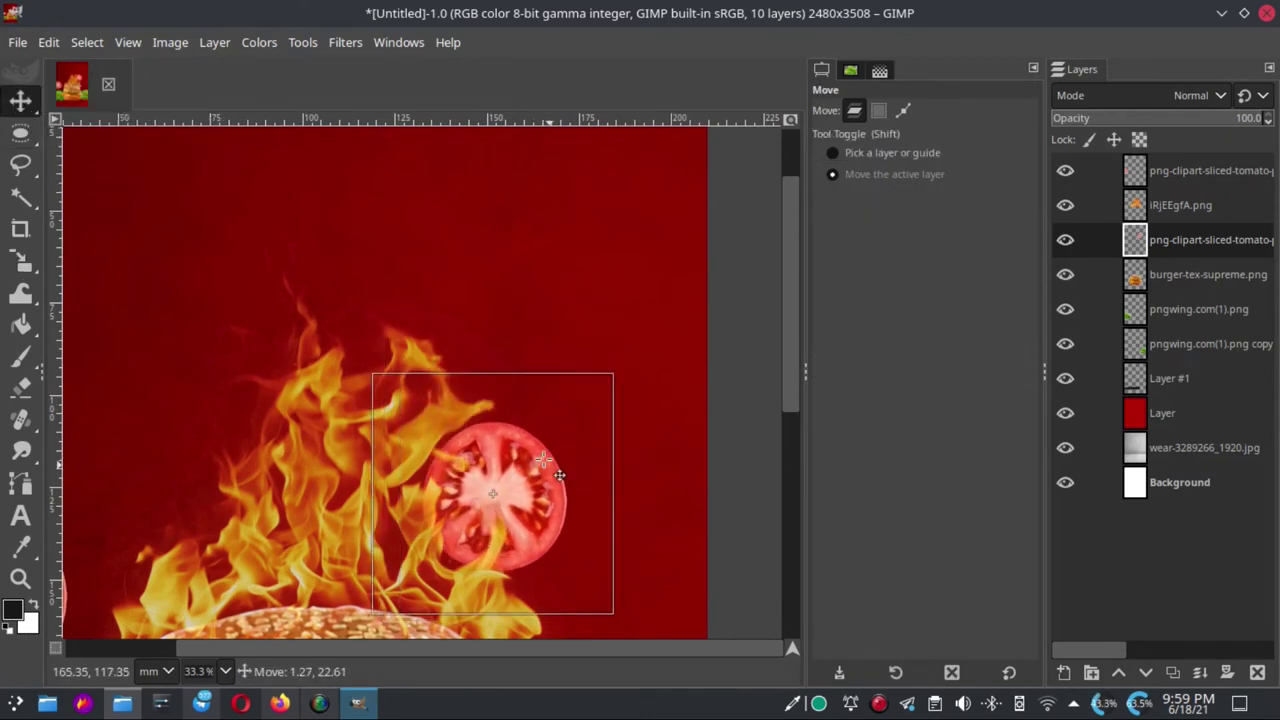
scroll(670, 455, "down", 3, "ctrl")
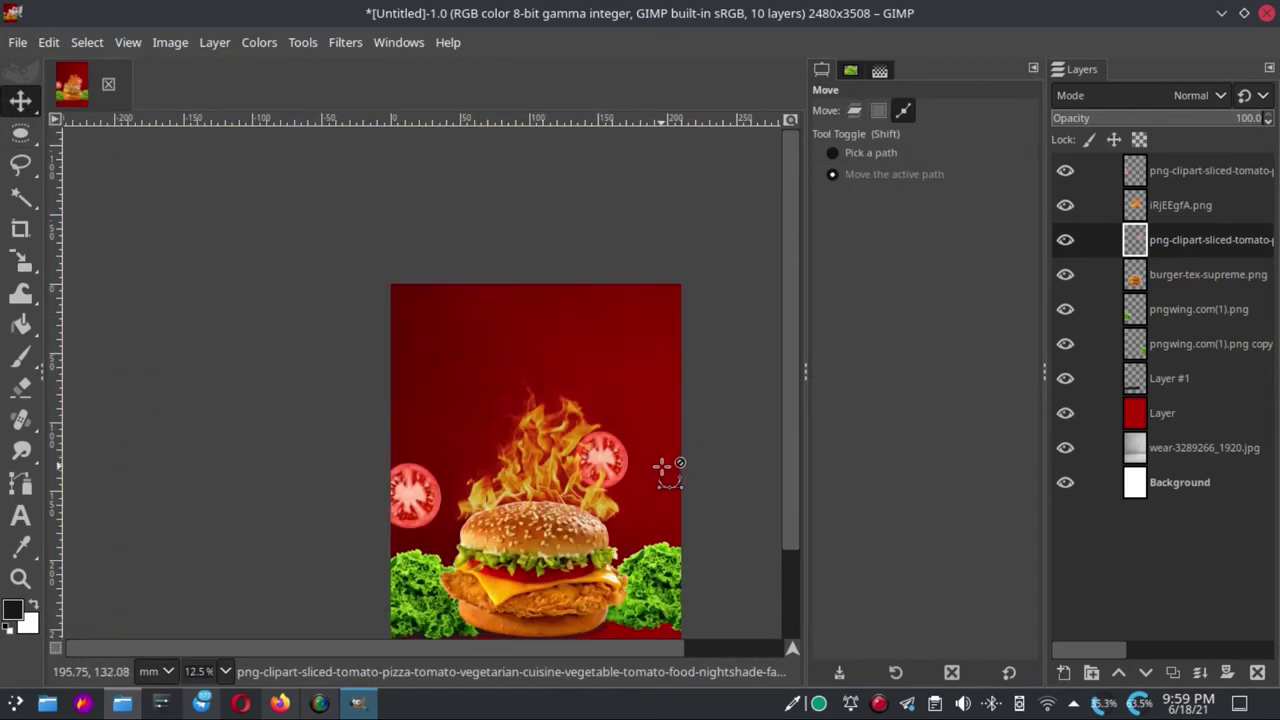
right_click(1180, 250)
Duplicate the tomato, move it to the top-right corner, and enlarge it to about 88 mm
left_click(1110, 228)
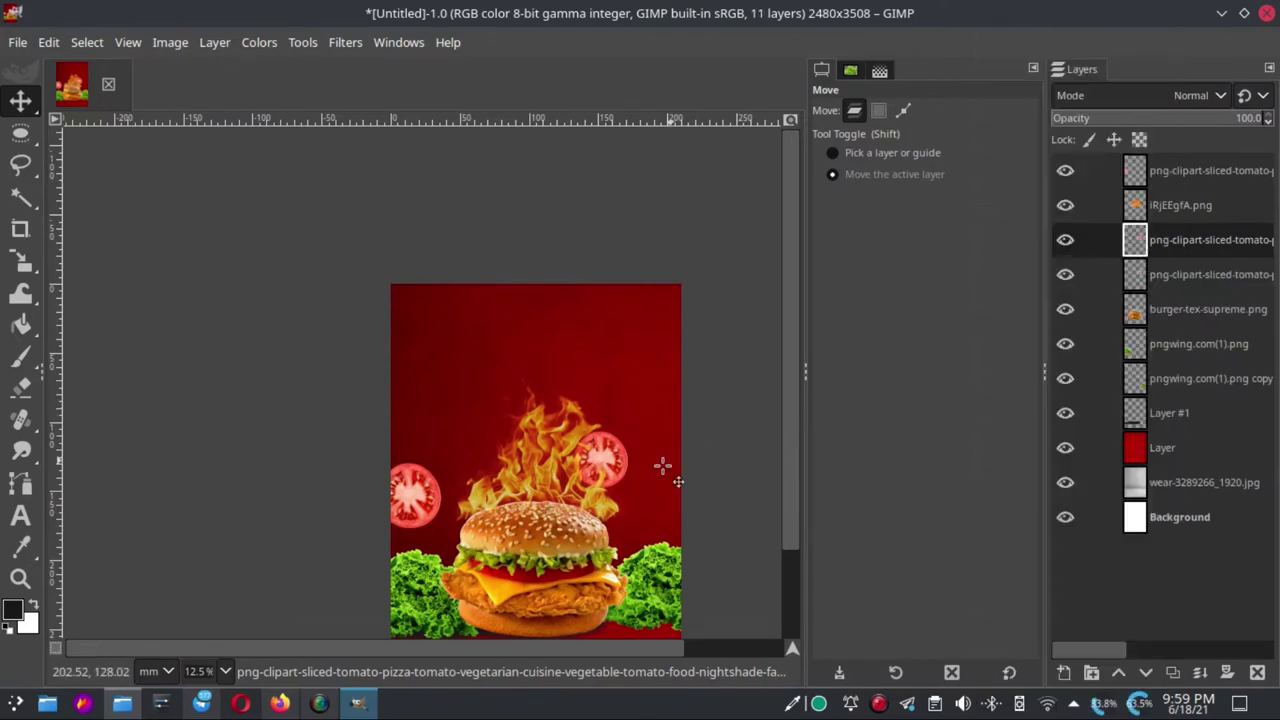
left_click_drag(655, 466, 696, 333)
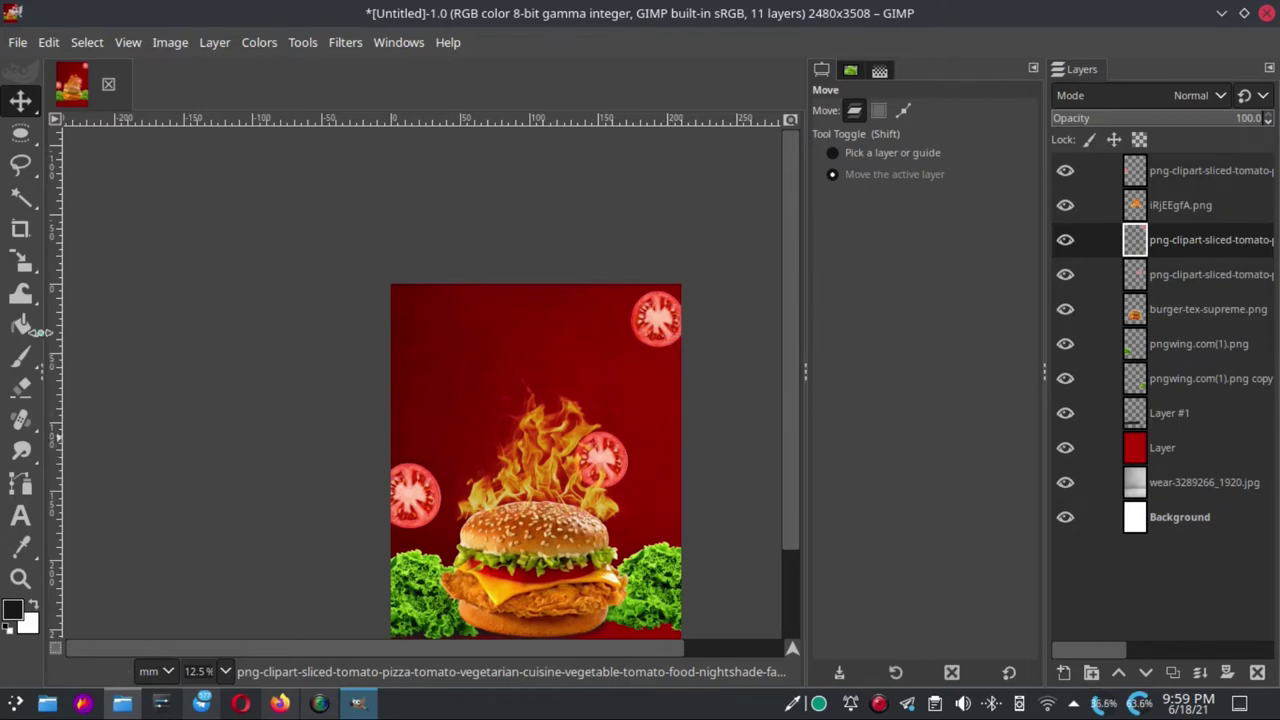
left_click(130, 317)
left_click(641, 318)
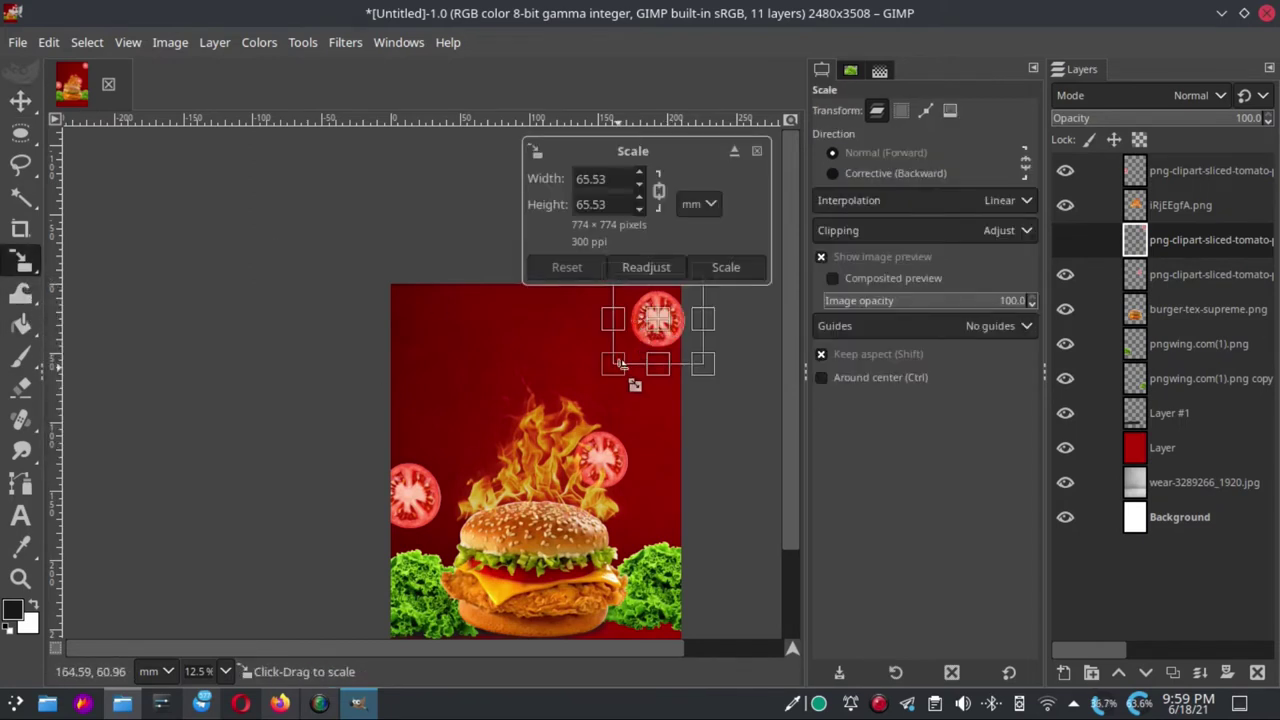
left_click_drag(634, 383, 594, 406)
left_click(726, 267)
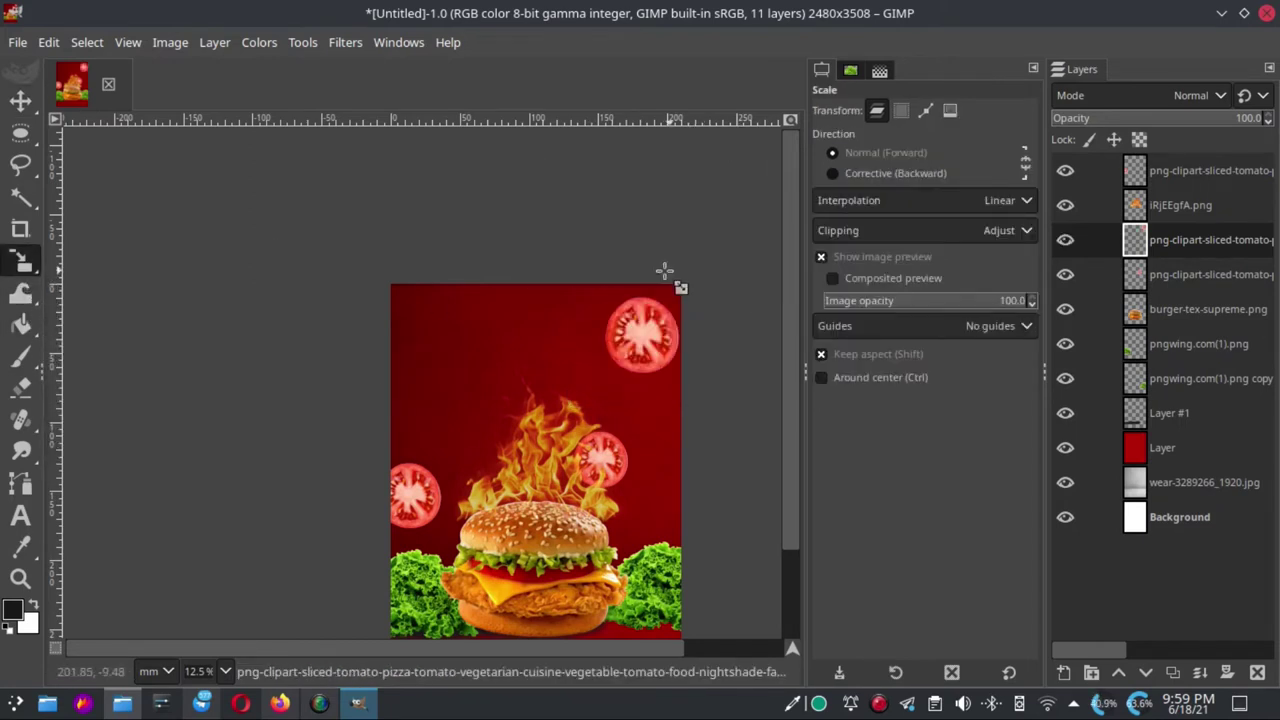
Tilt the top-right tomato with a perspective warp by dragging its corners
left_click(130, 417)
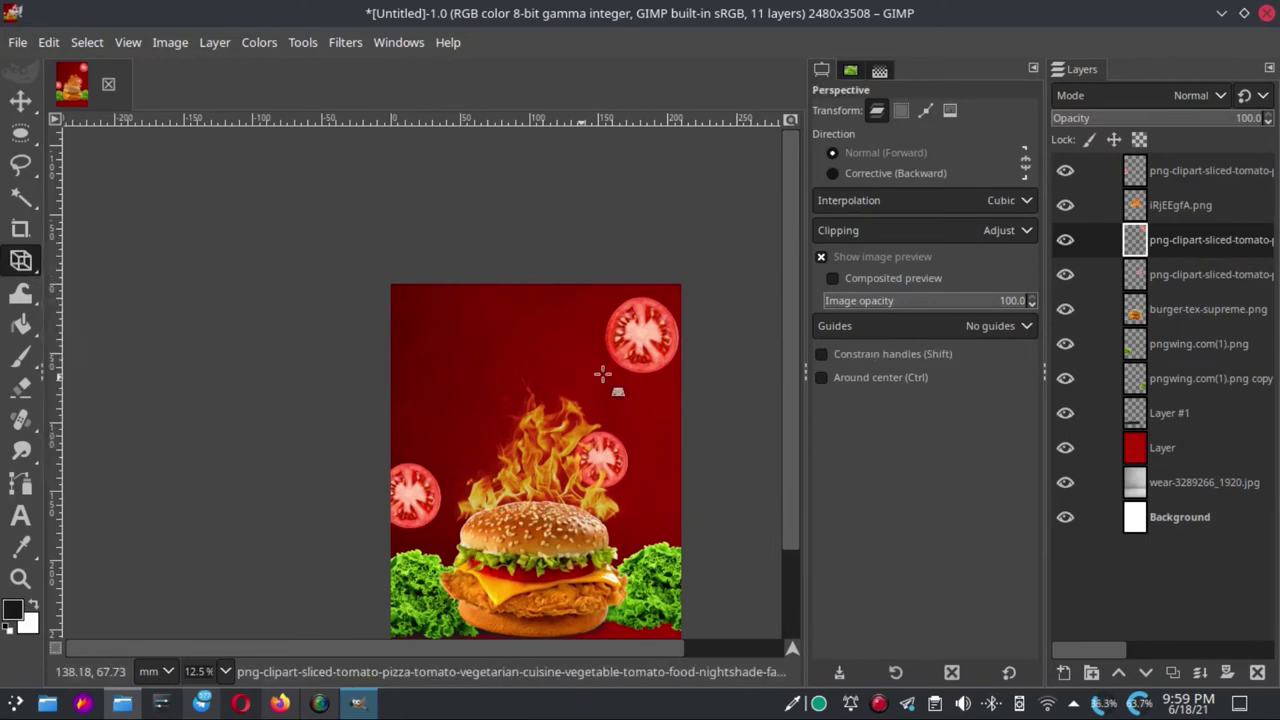
scroll(655, 345, "up", 2)
left_click(650, 343)
left_click_drag(503, 440, 496, 497)
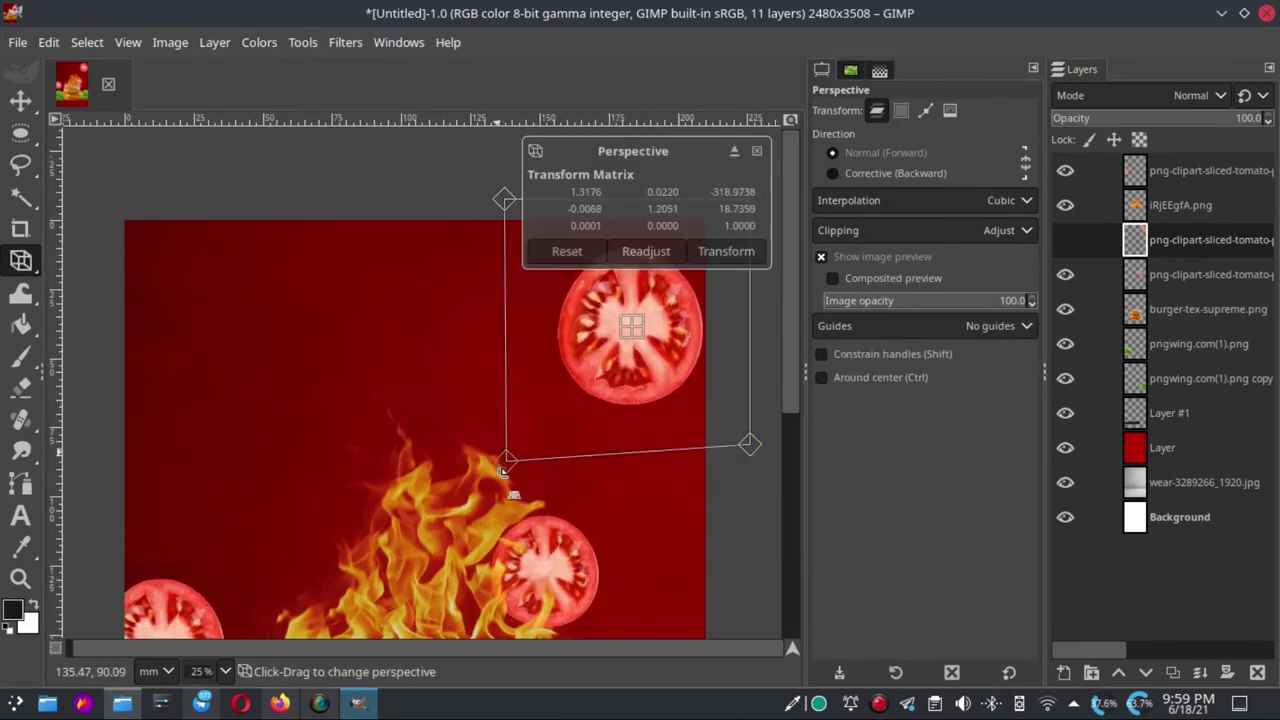
mouse_move(505, 203)
left_mouse_down()
mouse_move(461, 201)
mouse_move(461, 283)
mouse_move(469, 188)
left_mouse_up()
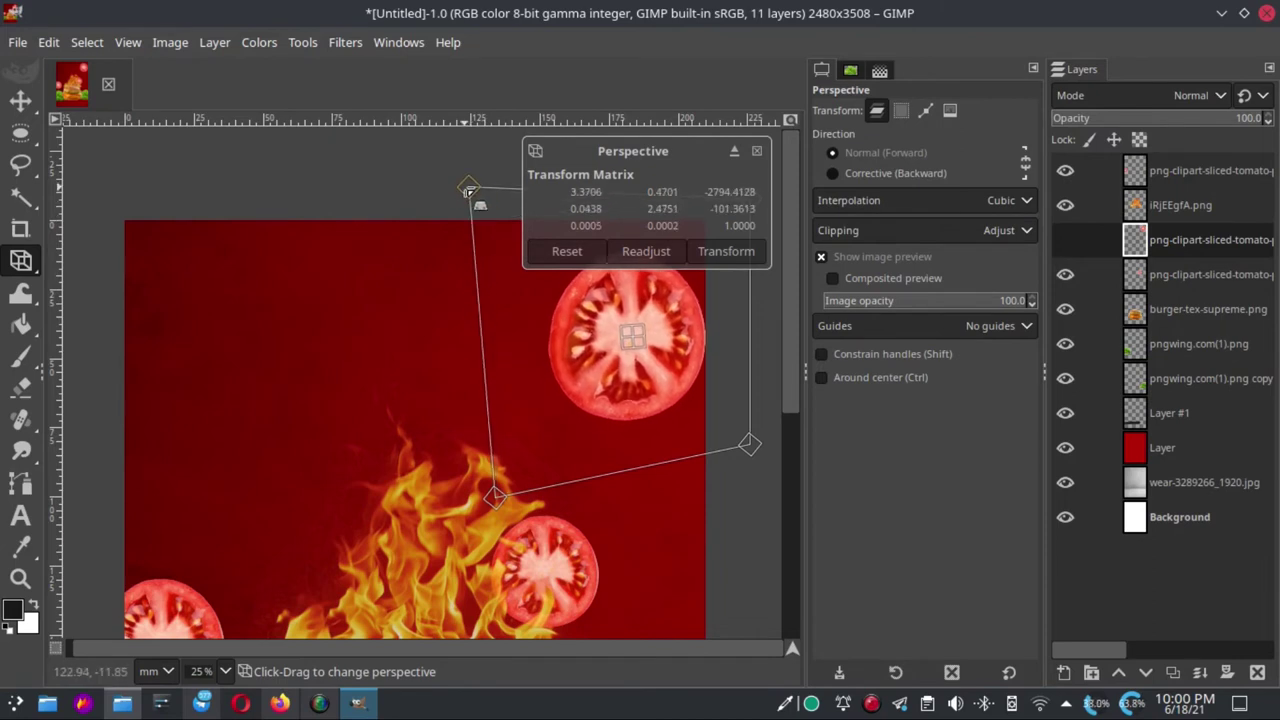
left_click_drag(749, 444, 731, 403)
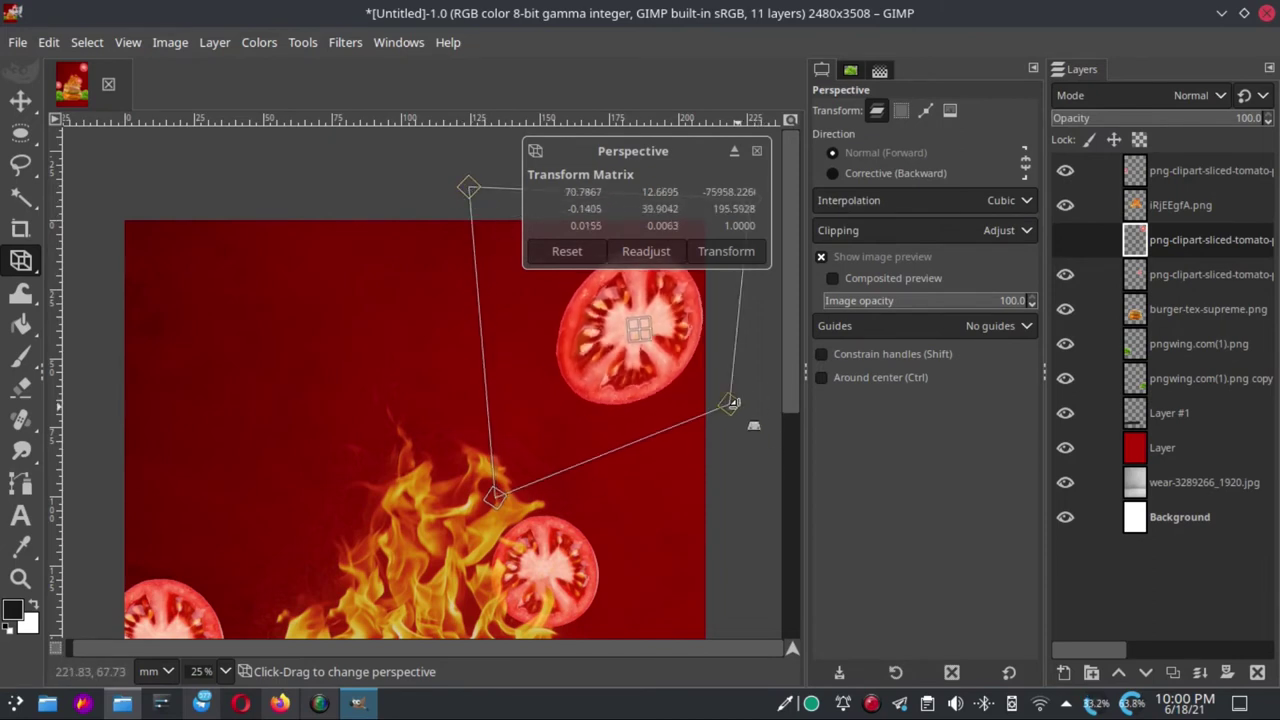
scroll(731, 403, "down", 3)
scroll(700, 368, "up", 2)
left_click_drag(688, 362, 688, 404)
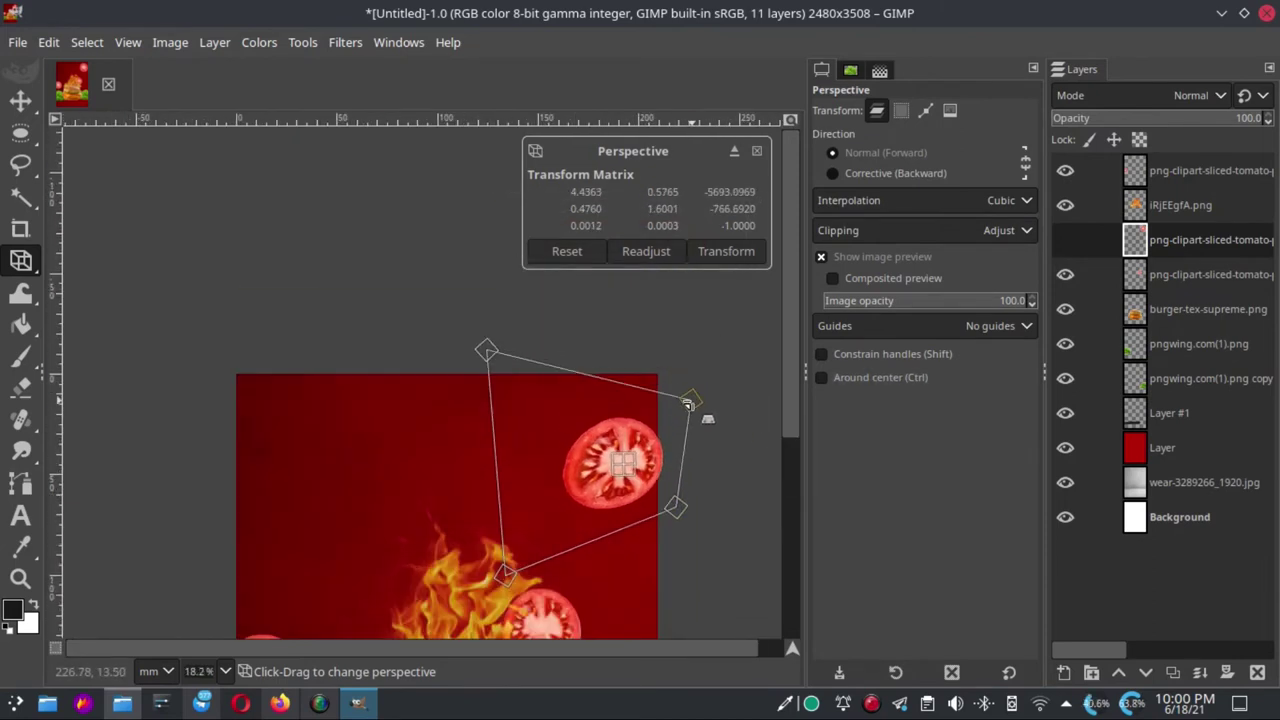
left_click(738, 252)
scroll(660, 360, "down", 3)
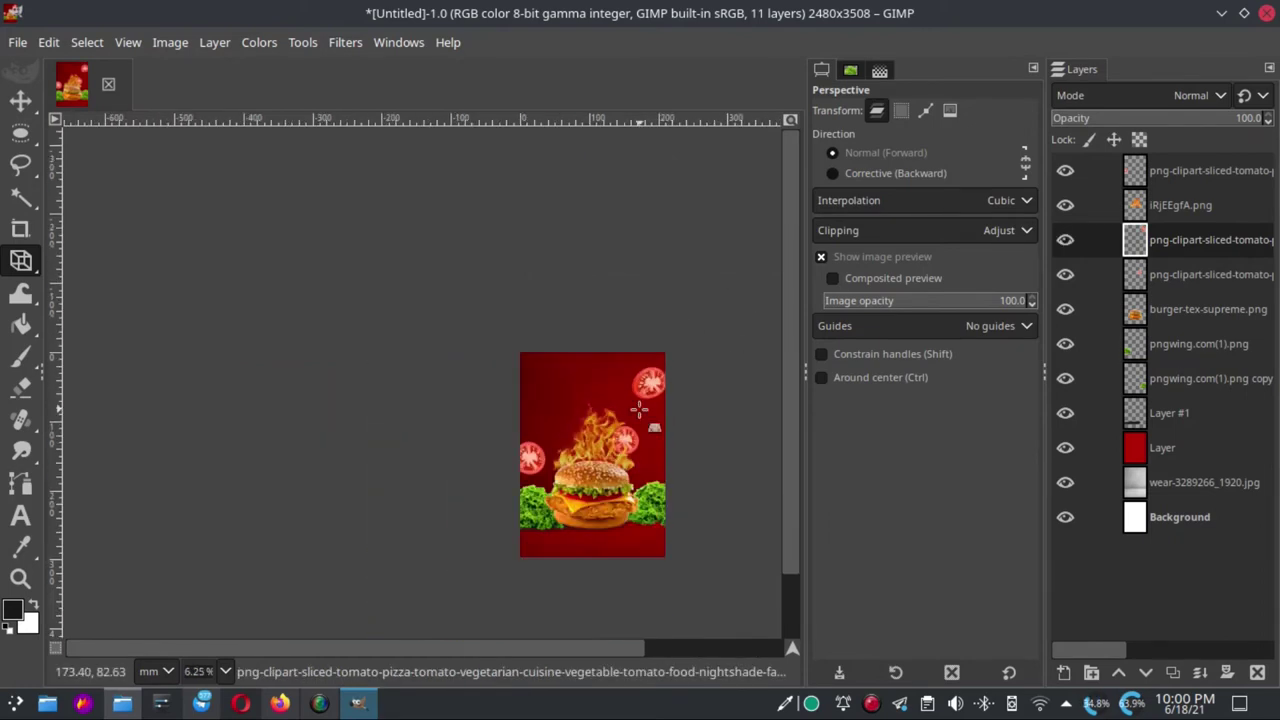
scroll(638, 408, "up", 2)
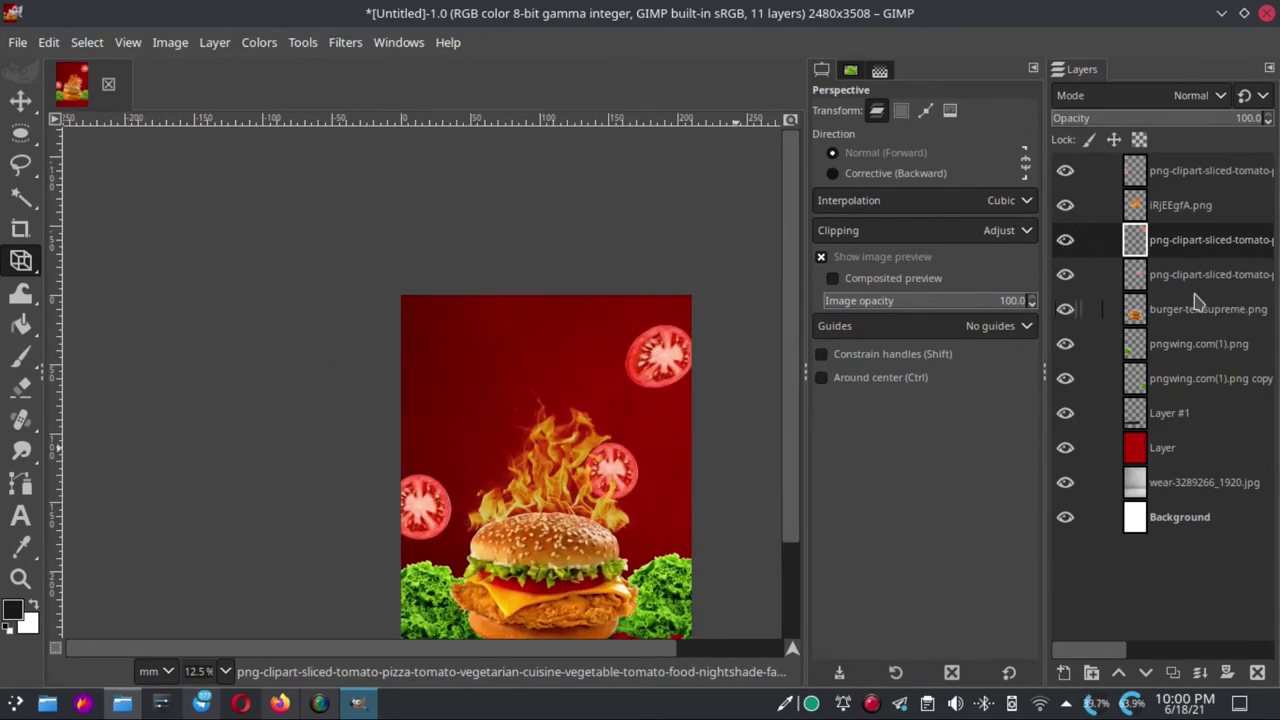
Apply a perspective warp to the left-edge tomato, stretching it into an angled oval
left_click(1185, 174)
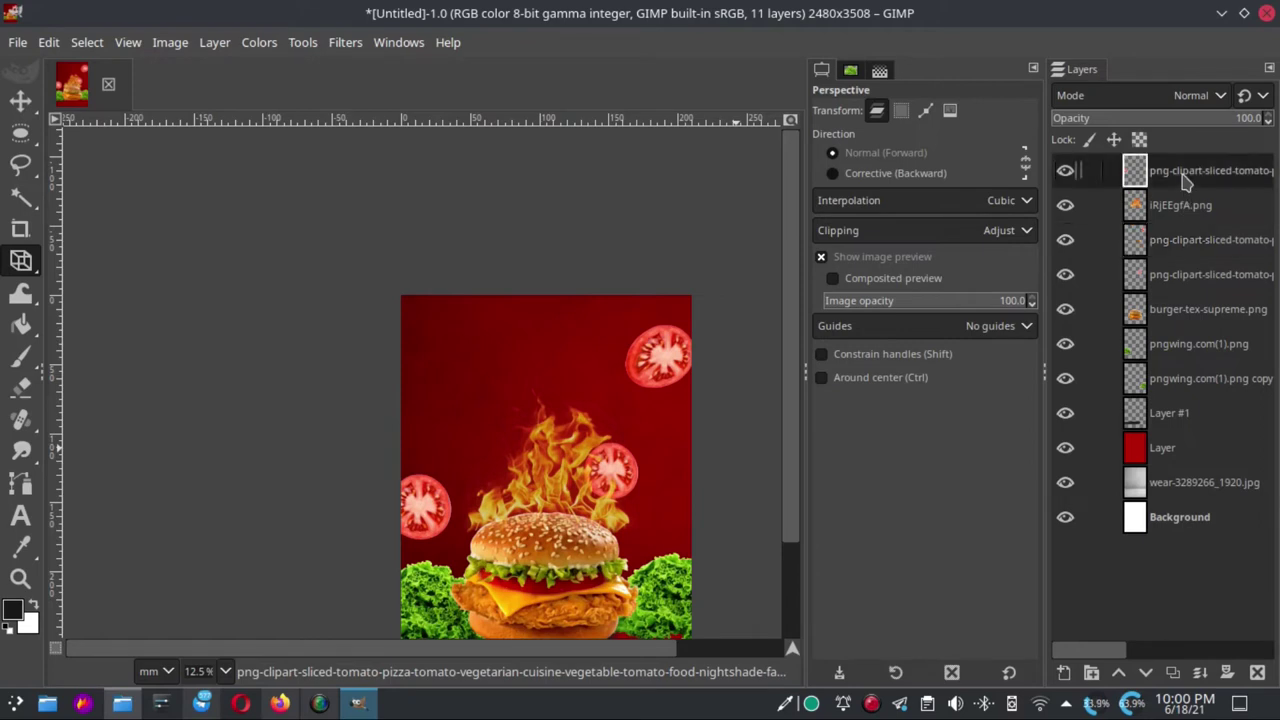
left_click(459, 374)
scroll(430, 528, "up", 3)
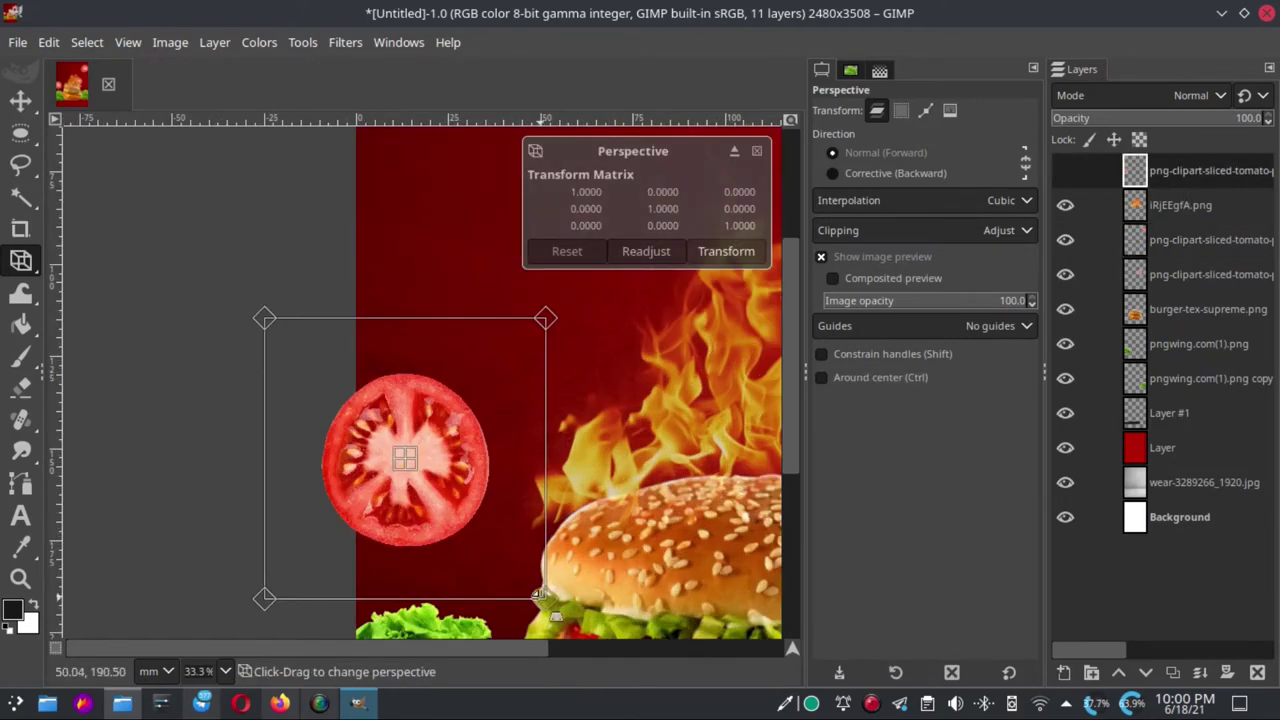
left_click_drag(538, 594, 541, 683)
left_click_drag(546, 318, 549, 288)
left_click(726, 251)
scroll(335, 317, "down", 4)
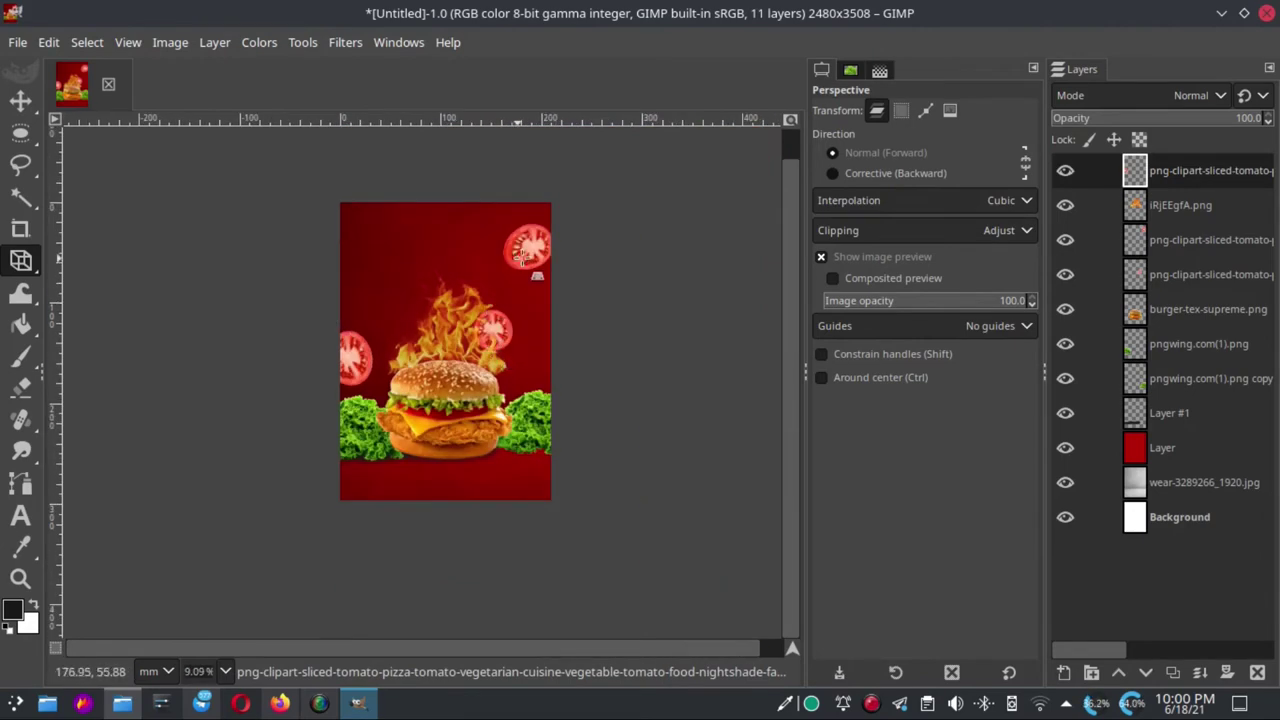
scroll(475, 355, "up", 2)
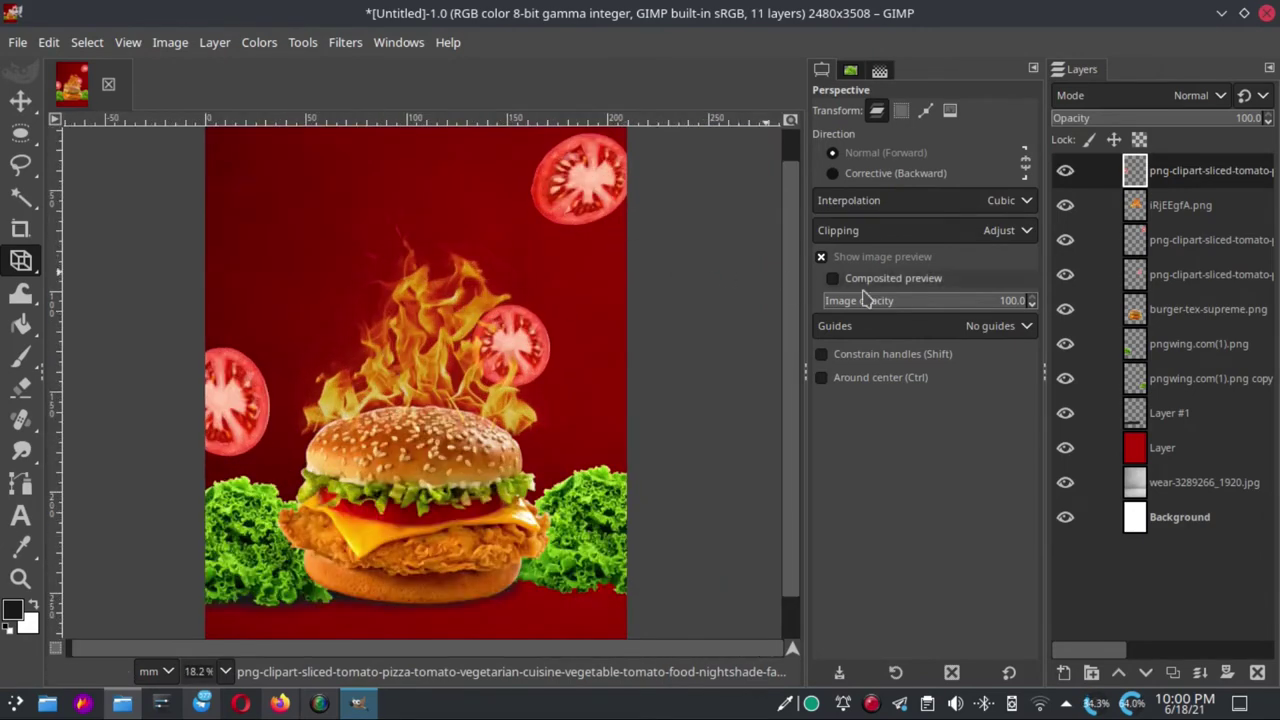
Apply a Linear Motion Blur of length about 53.68 at about 80.89° to the left tomato
left_click(346, 43)
mouse_move(364, 179)
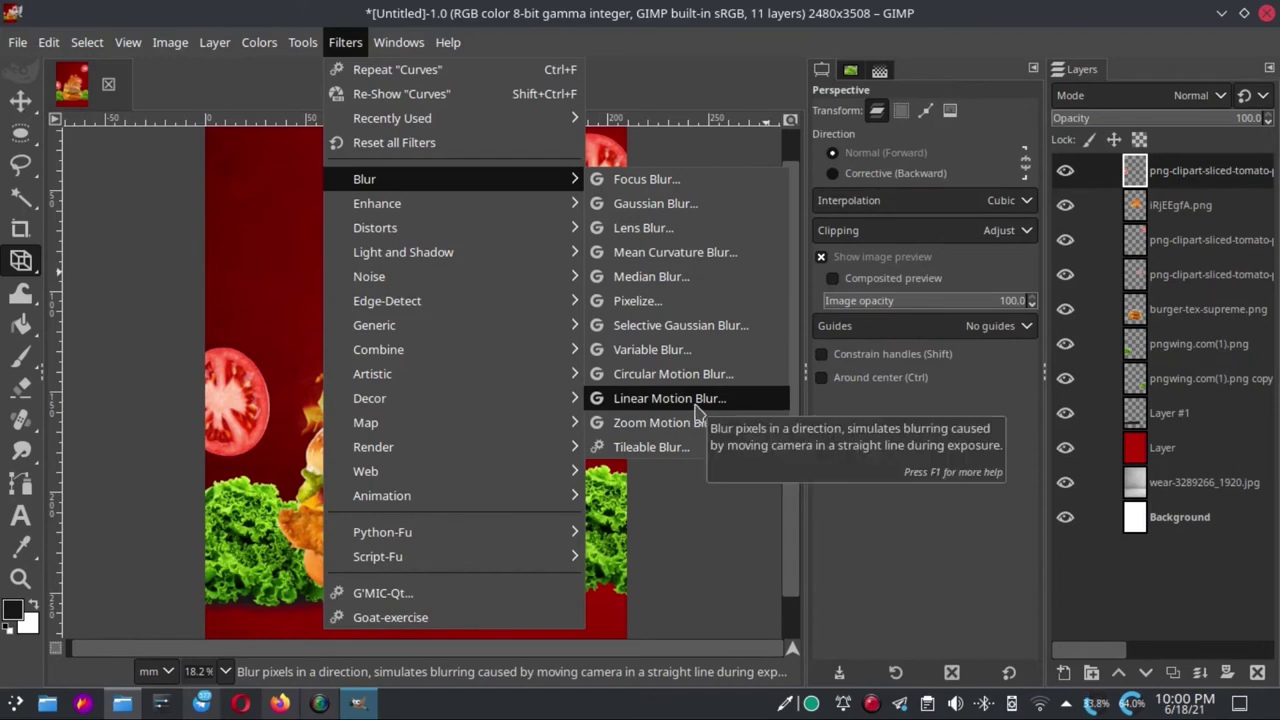
left_click(694, 409)
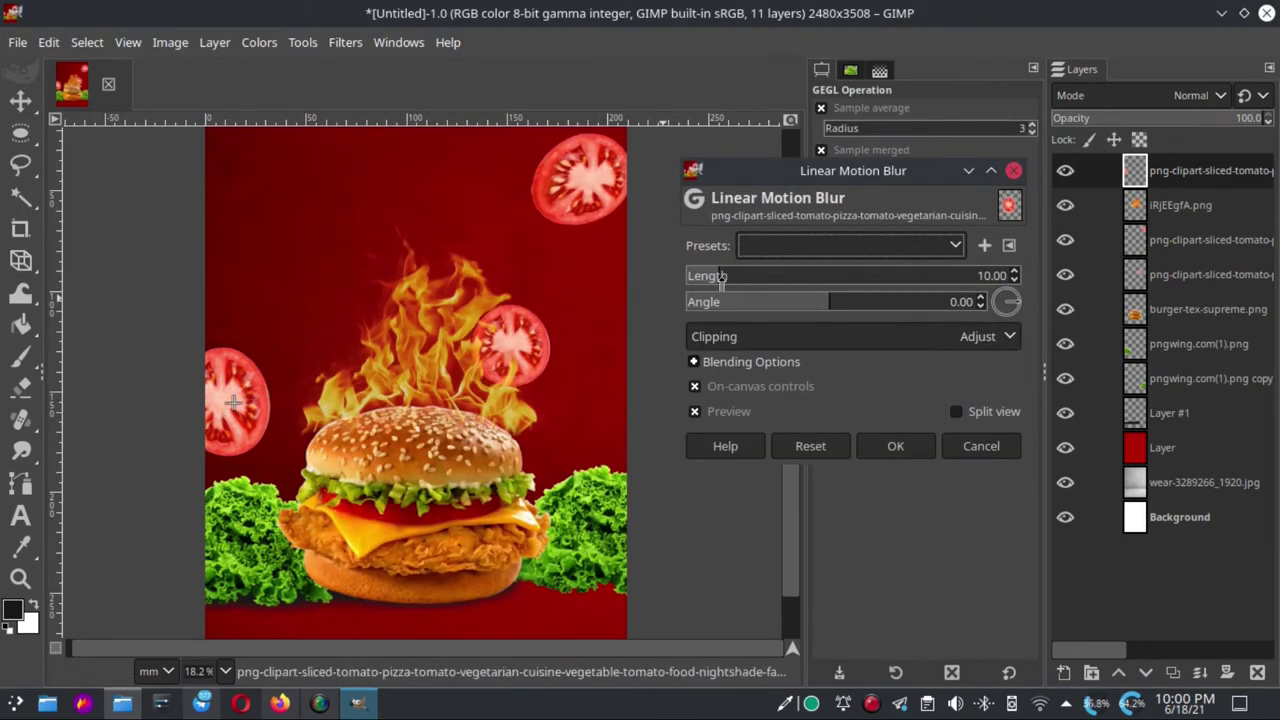
left_click(728, 278)
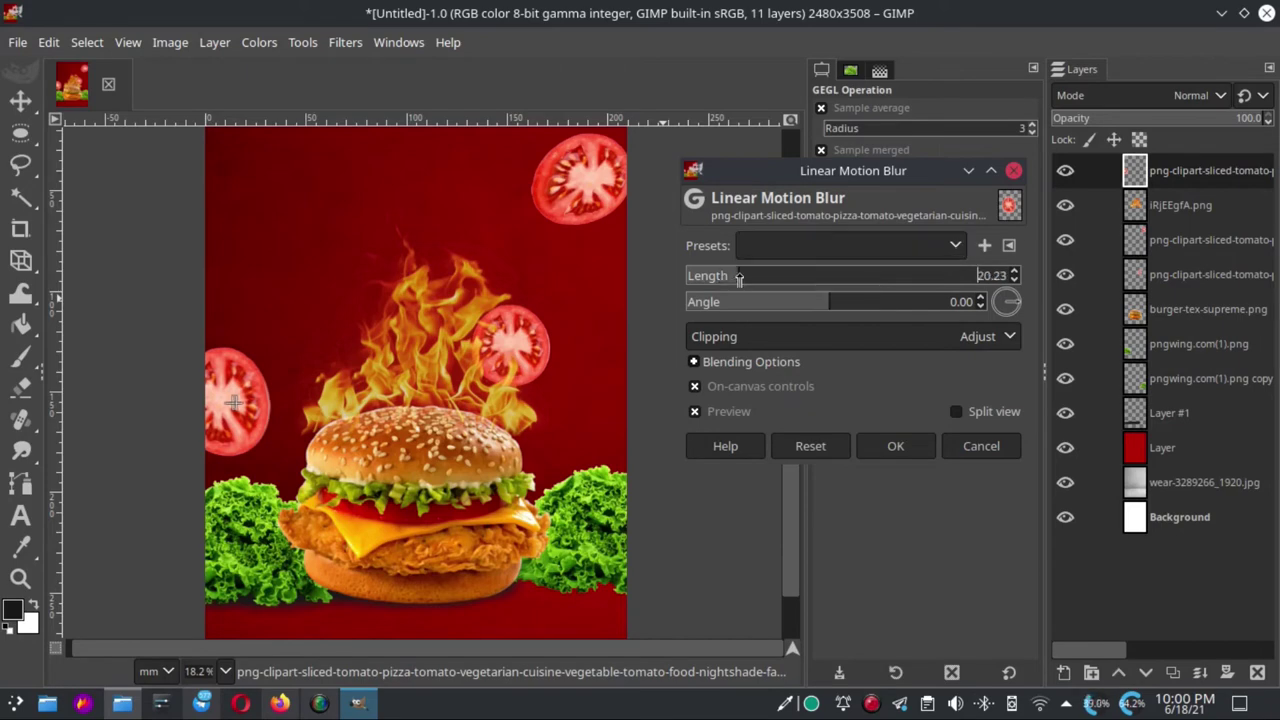
left_click(767, 282)
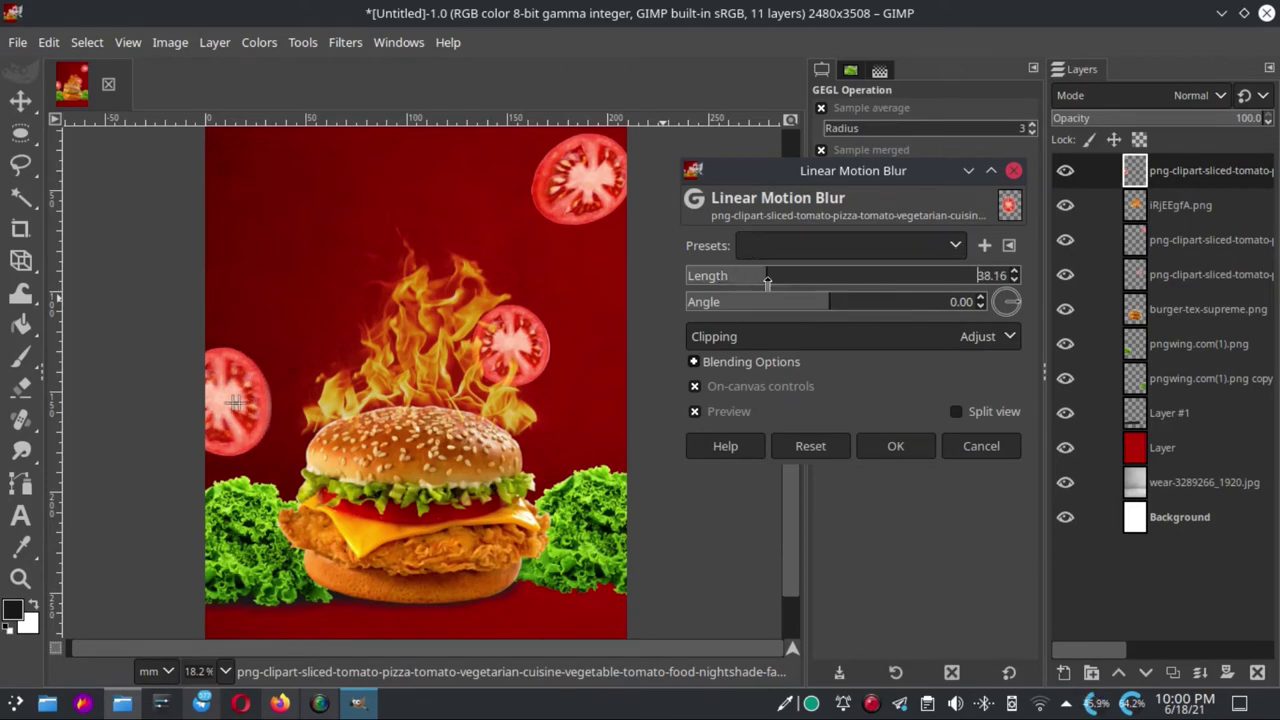
scroll(215, 440, "up", 3)
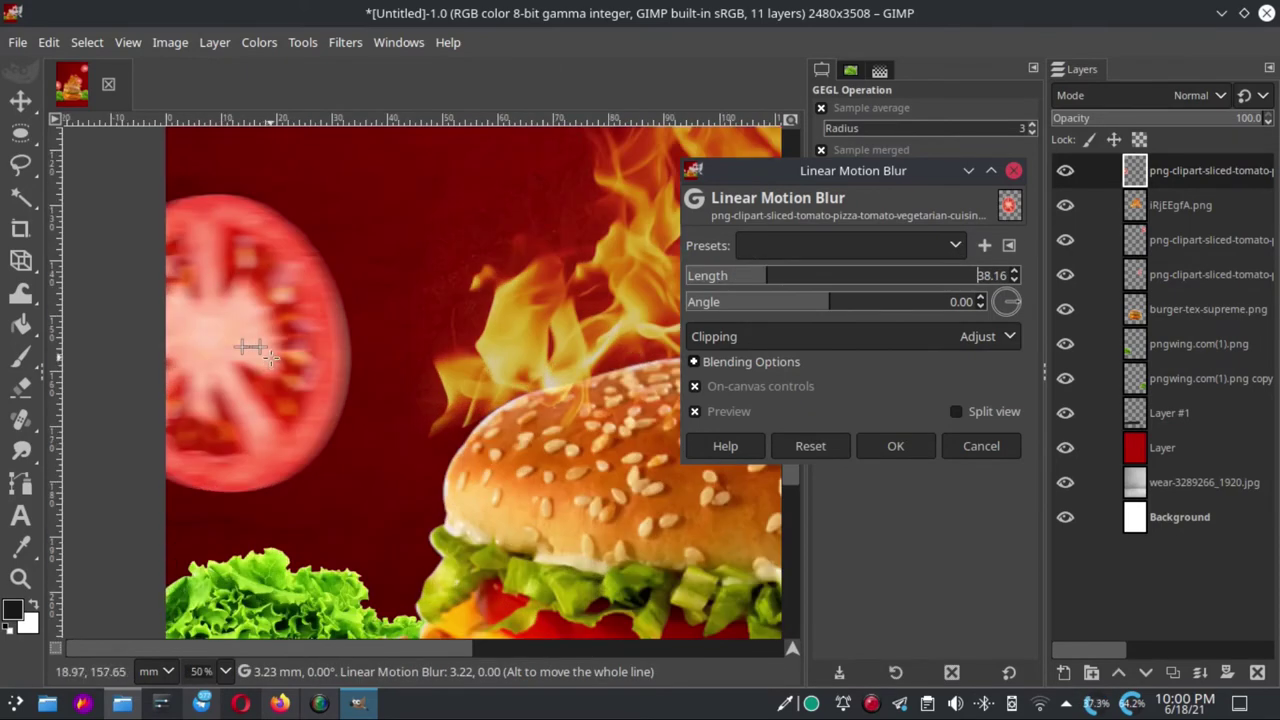
mouse_move(270, 357)
left_mouse_down()
mouse_move(264, 378)
mouse_move(264, 367)
left_mouse_up()
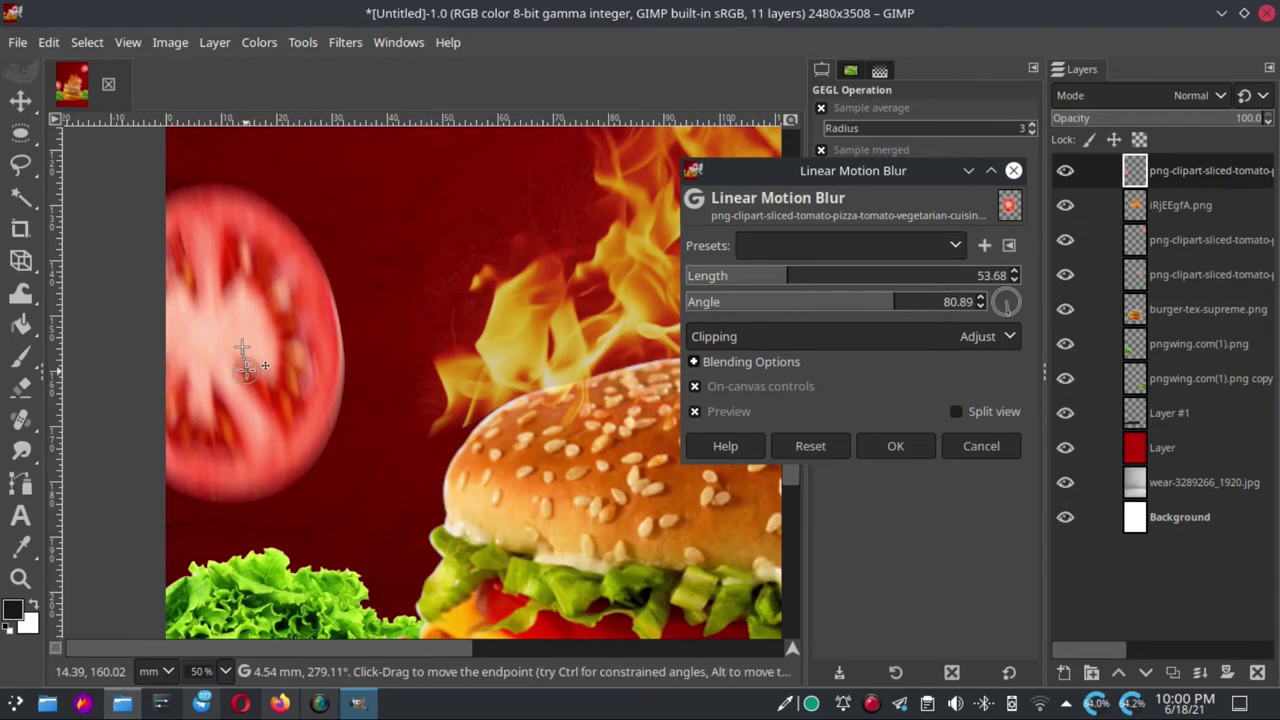
left_click(869, 450)
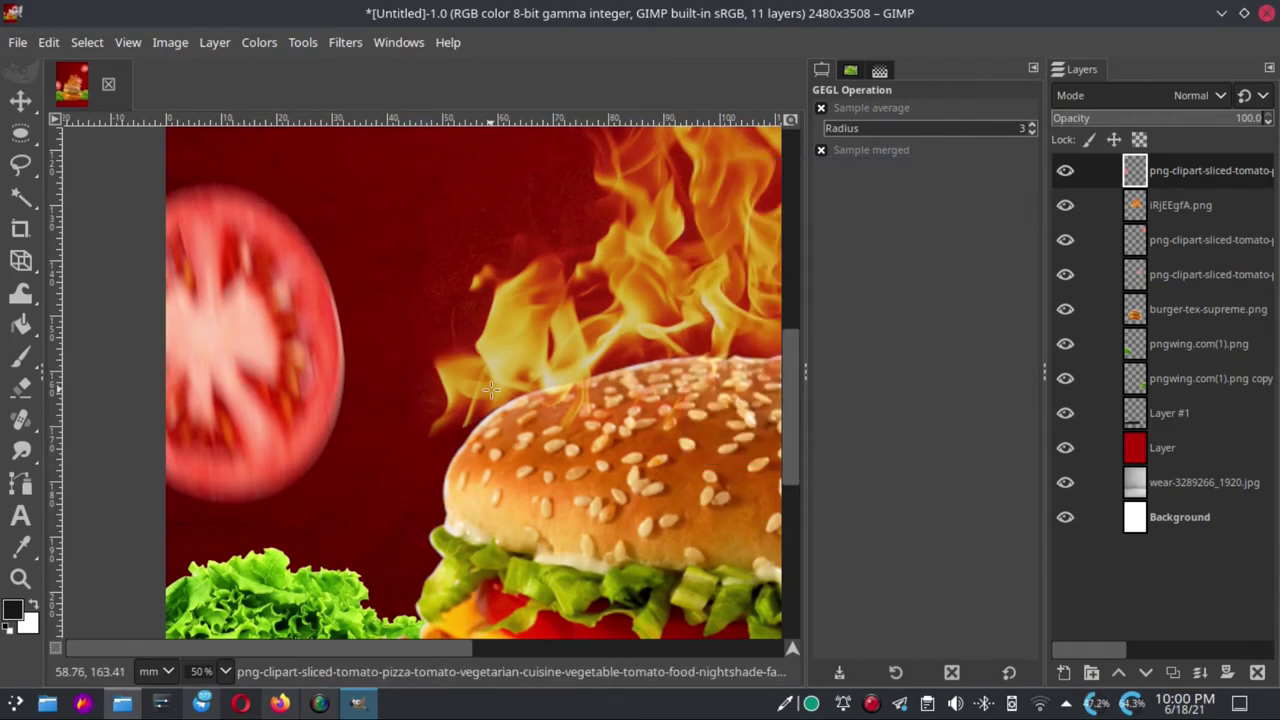
scroll(418, 404, "down", 2)
scroll(302, 425, "down", 1)
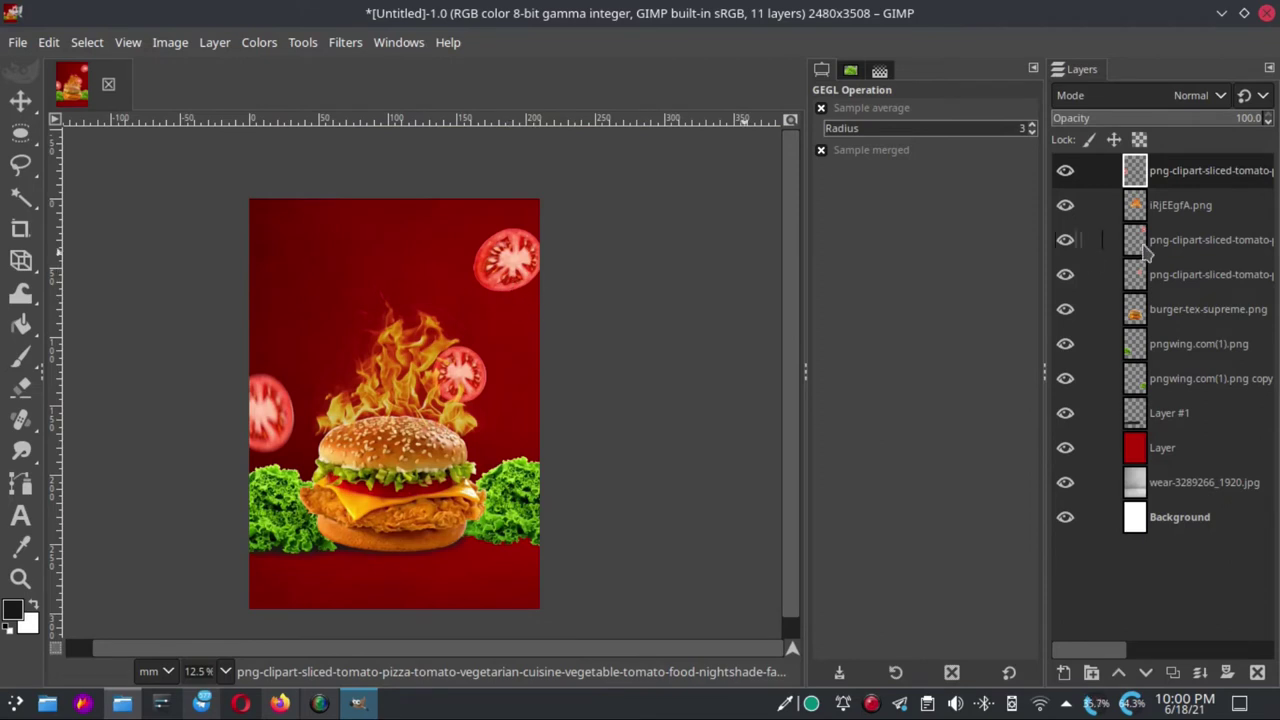
Repeat the Linear Motion Blur on the upper-right and middle tomato layers
left_click(1187, 238)
left_click(345, 42)
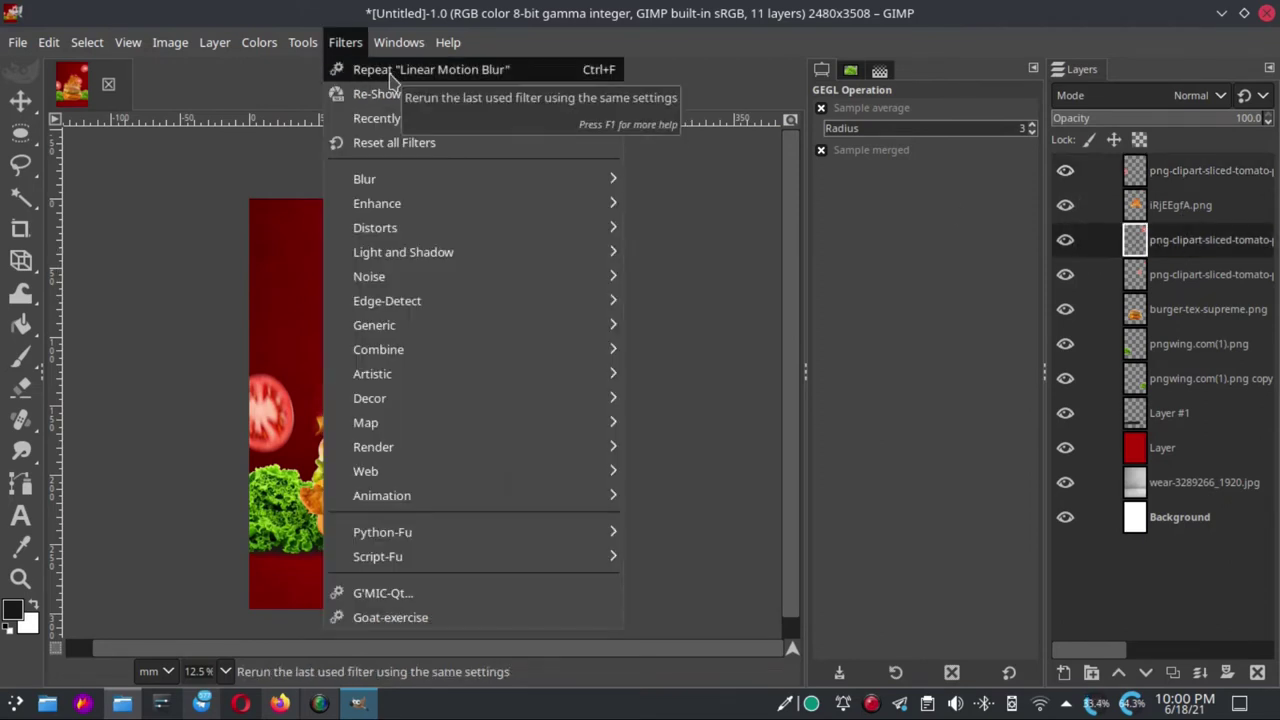
left_click(393, 70)
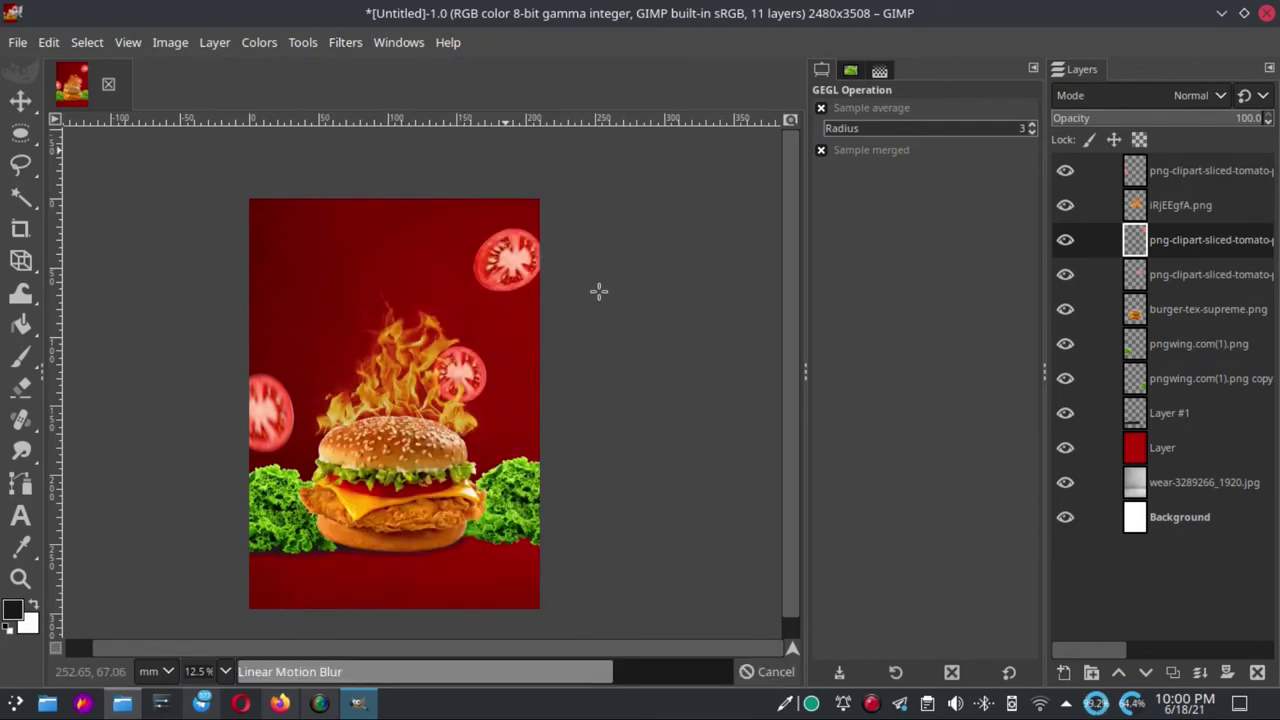
left_click(1203, 280)
left_click(350, 43)
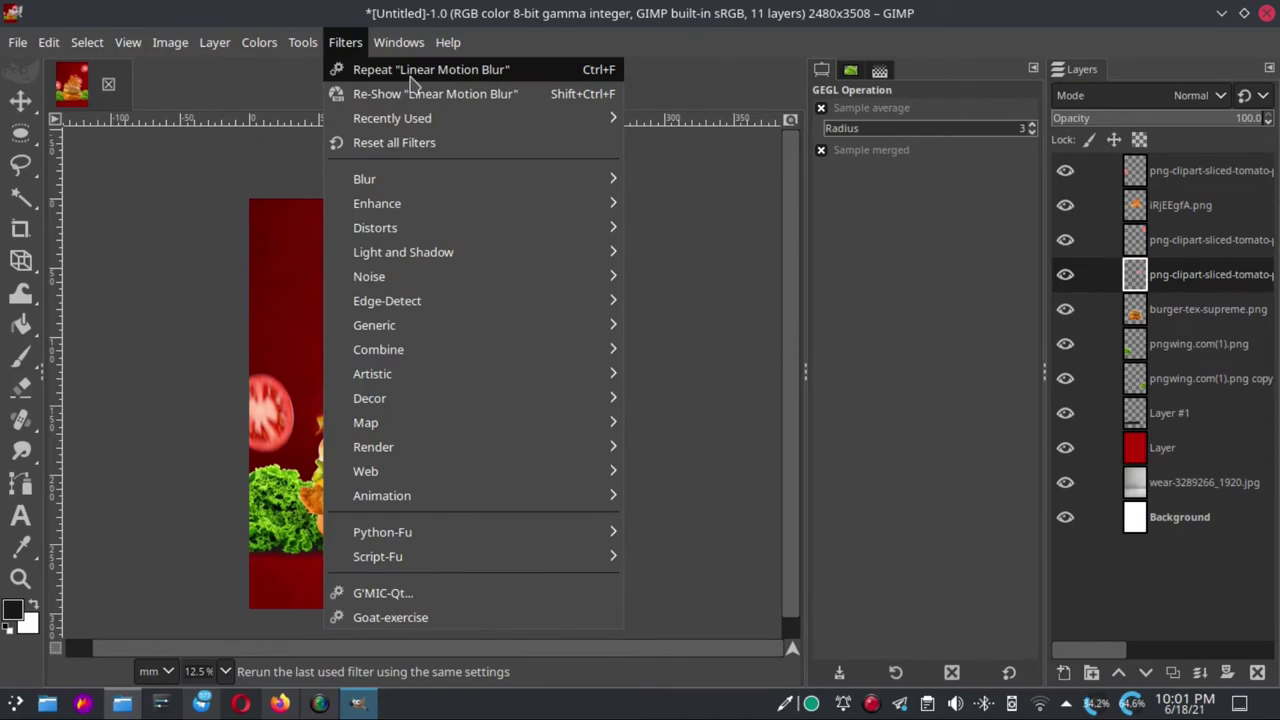
left_click(411, 72)
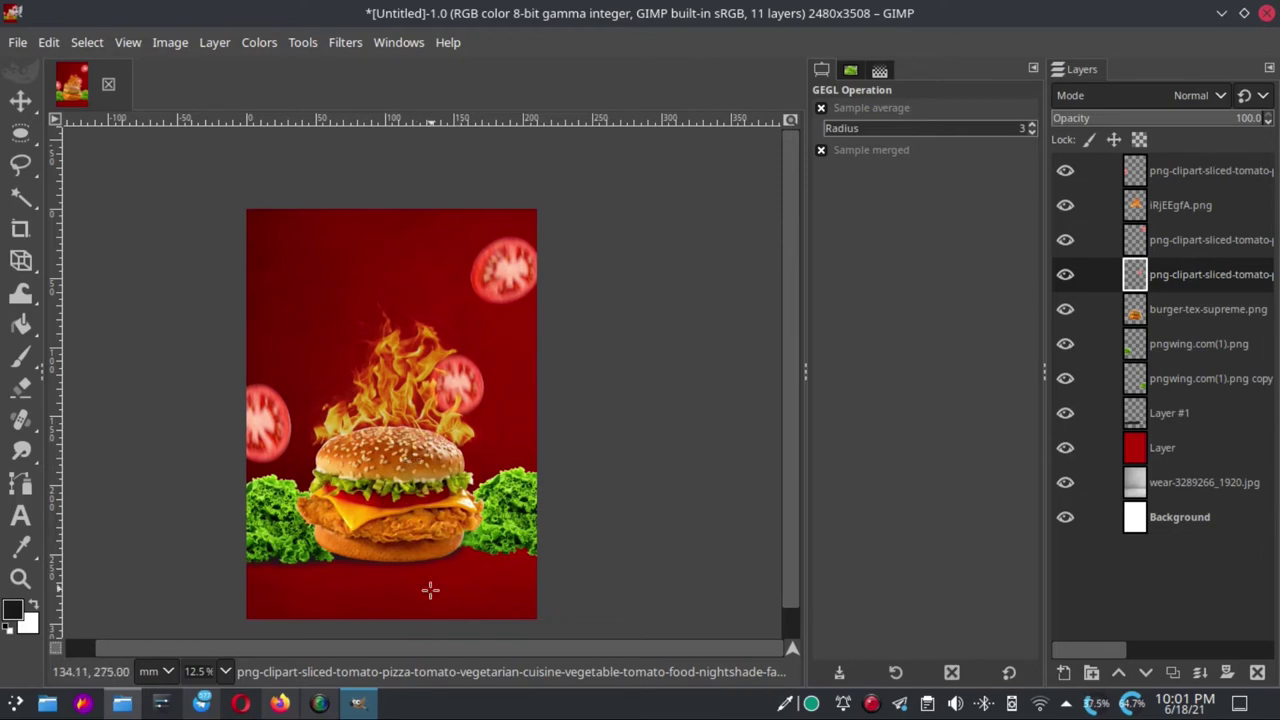
scroll(385, 624, "up", 2, "ctrl")
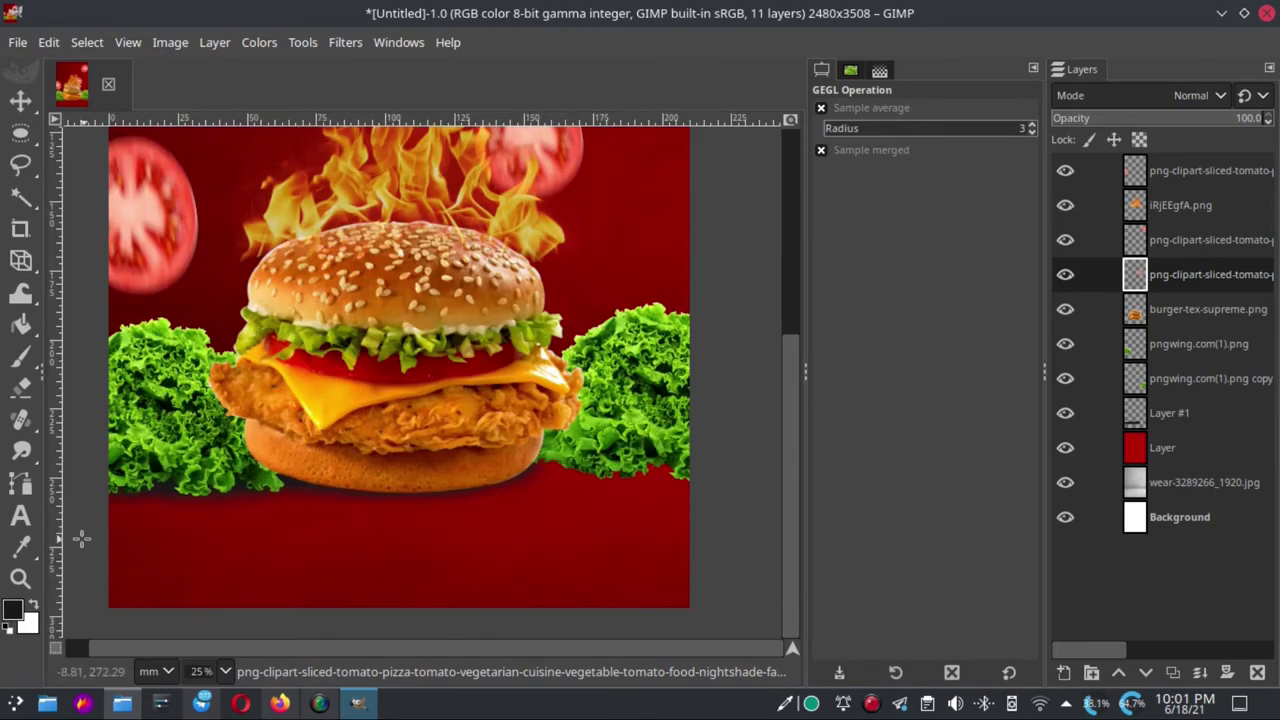
left_click(32, 520)
left_click(262, 548)
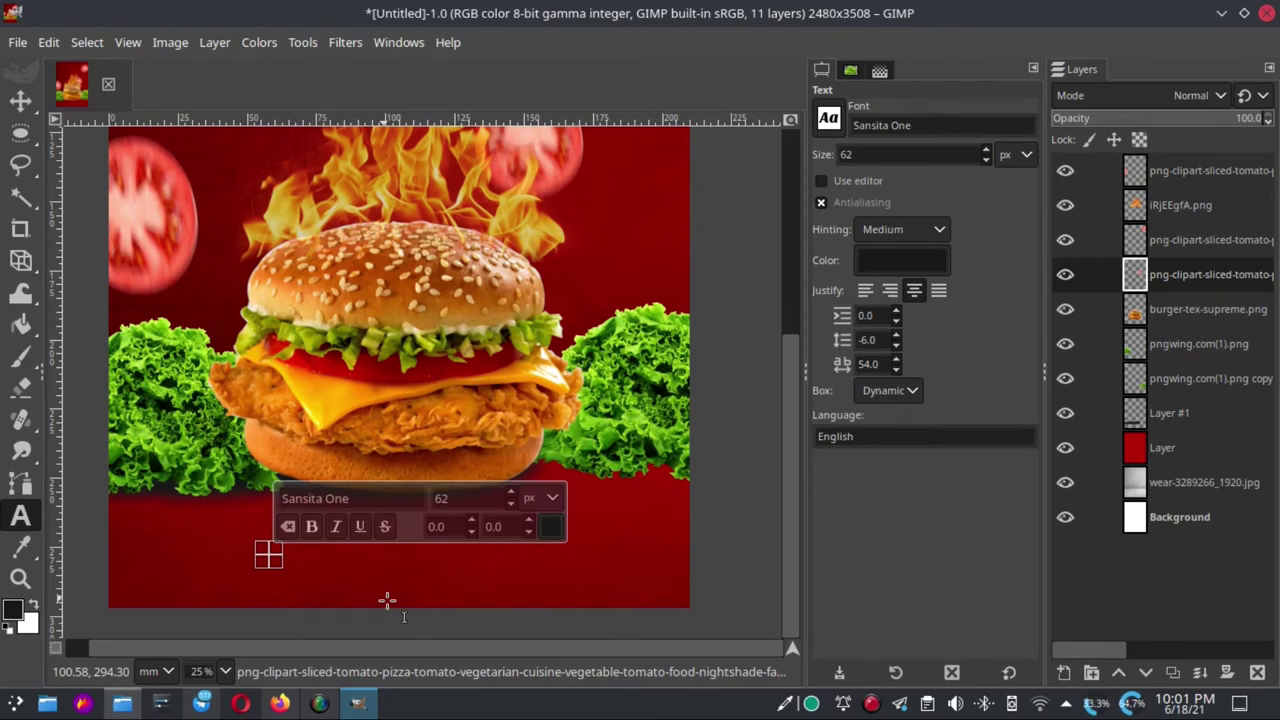
type("www")
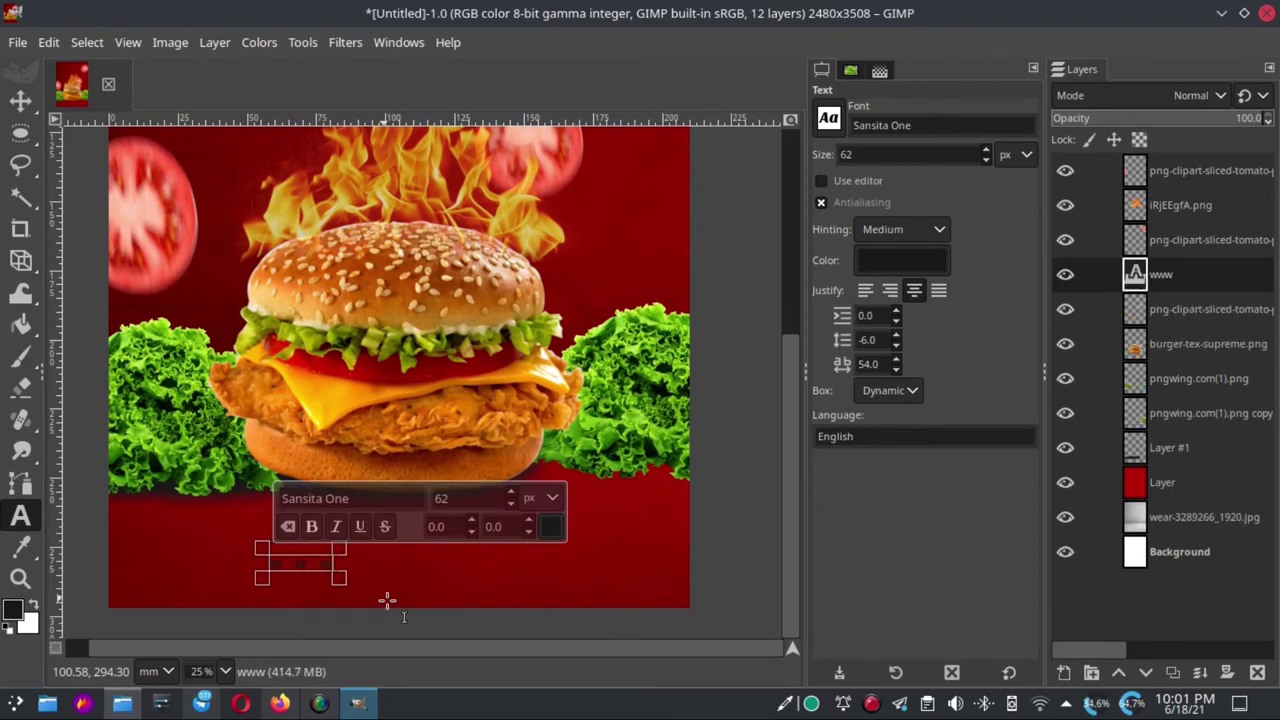
type(".")
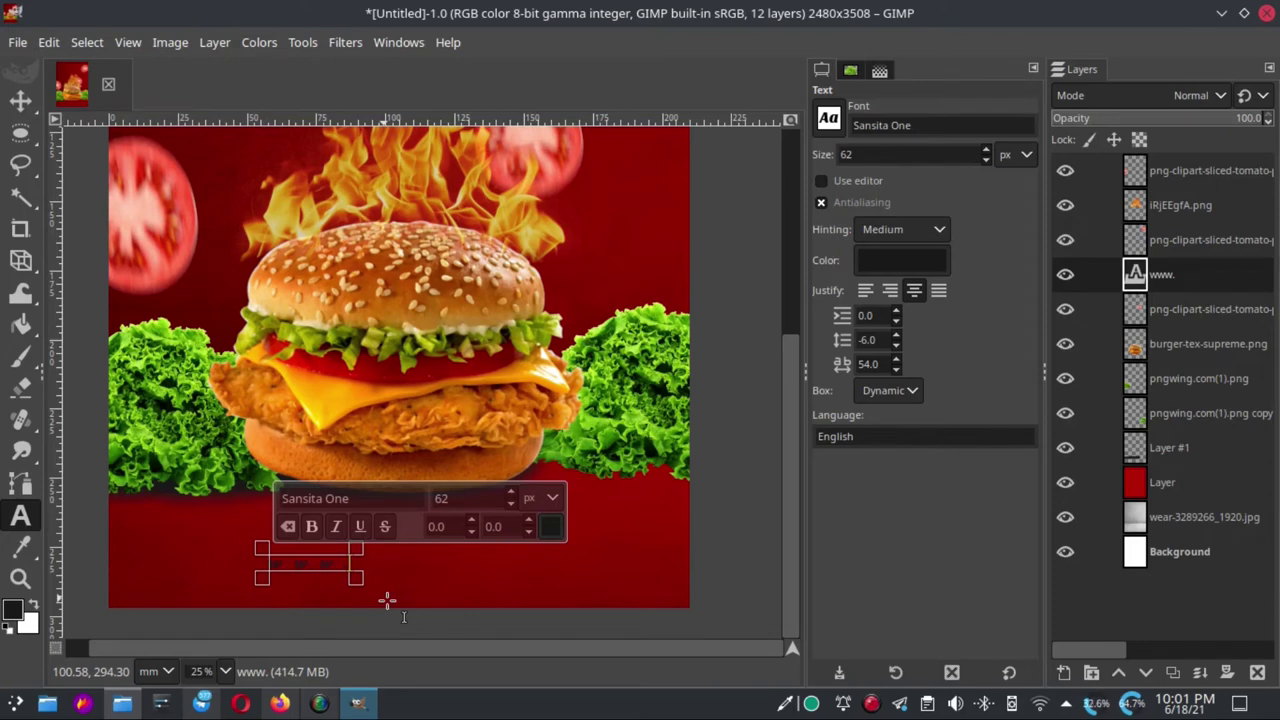
type("wesite")
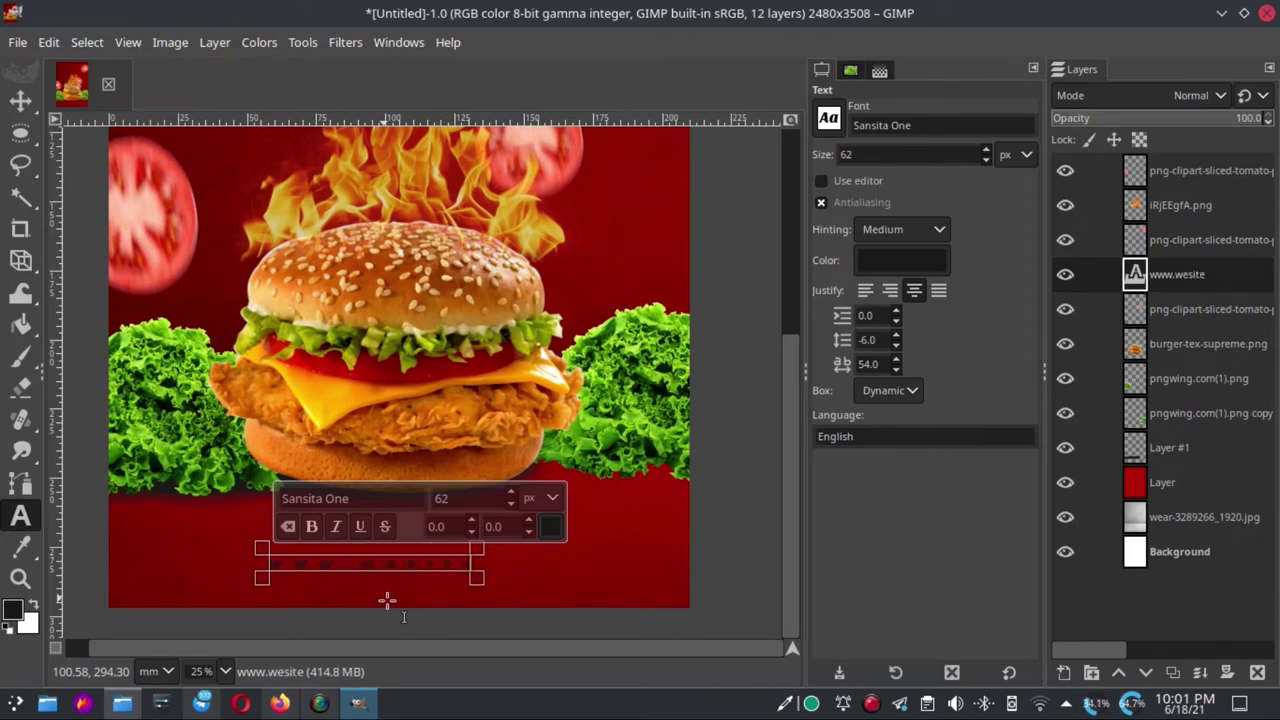
type("disii")
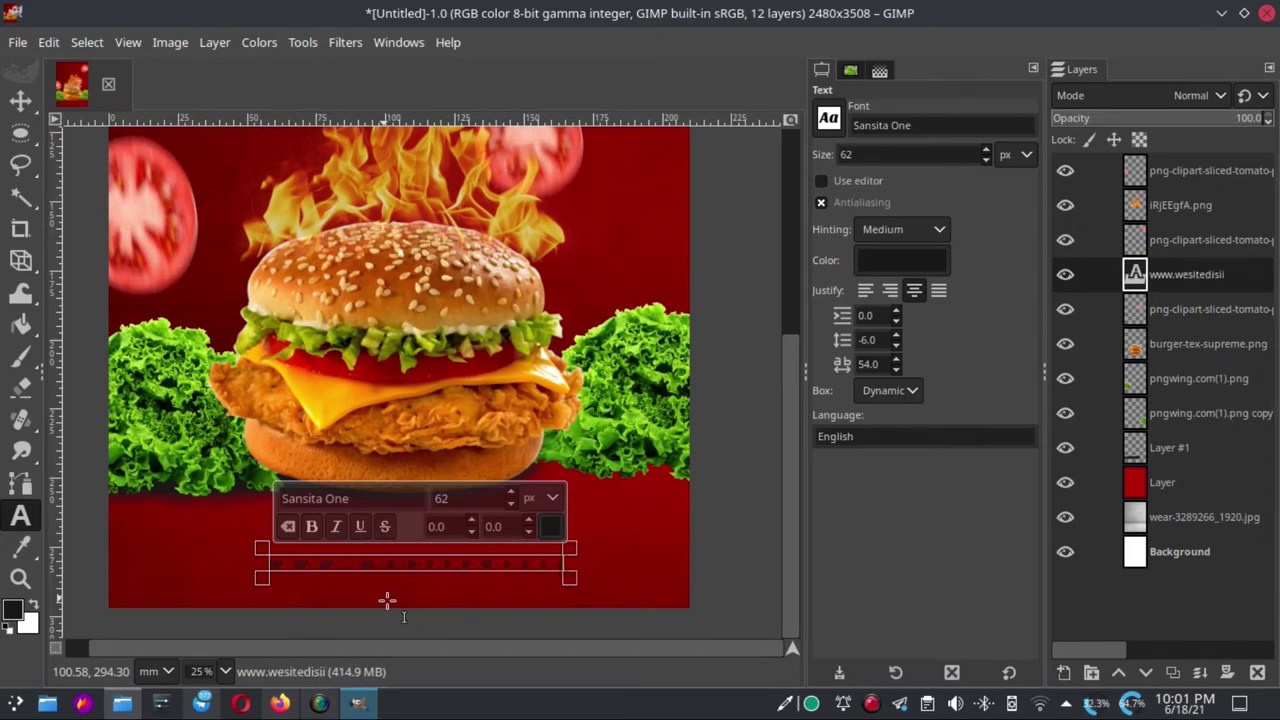
type(".co")
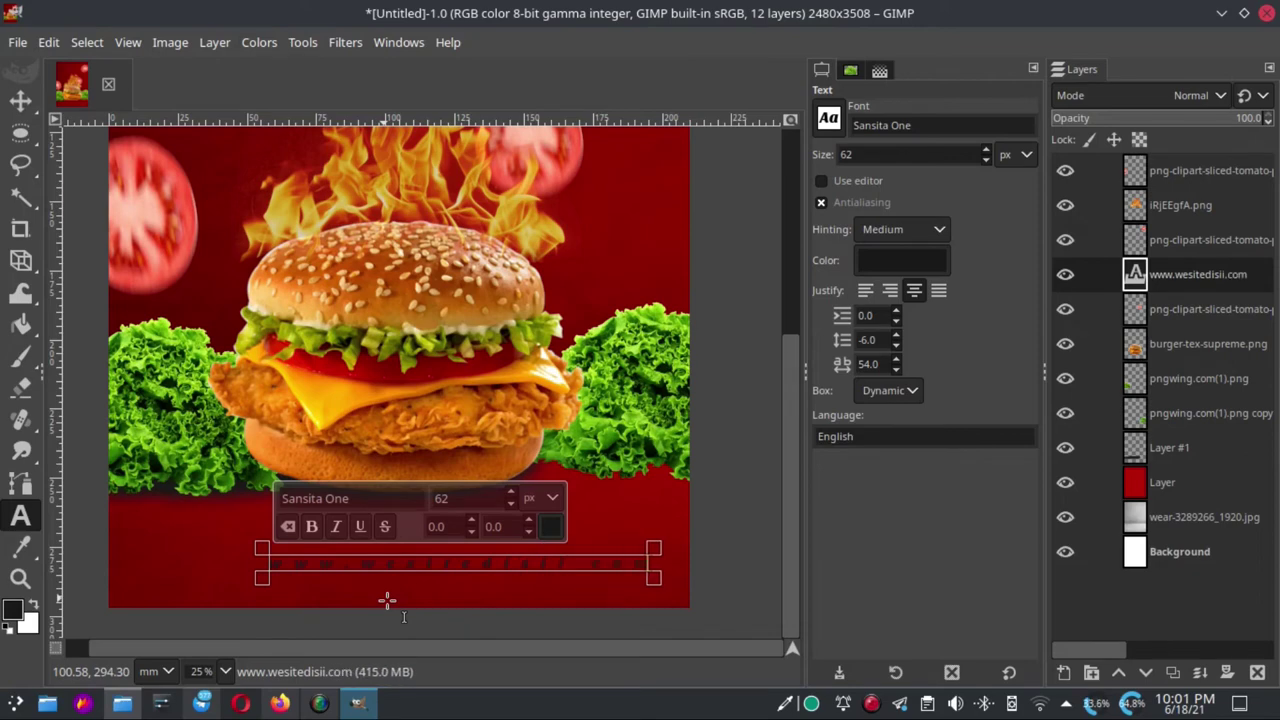
type("m")
key("ctrl+a")
left_click(550, 527)
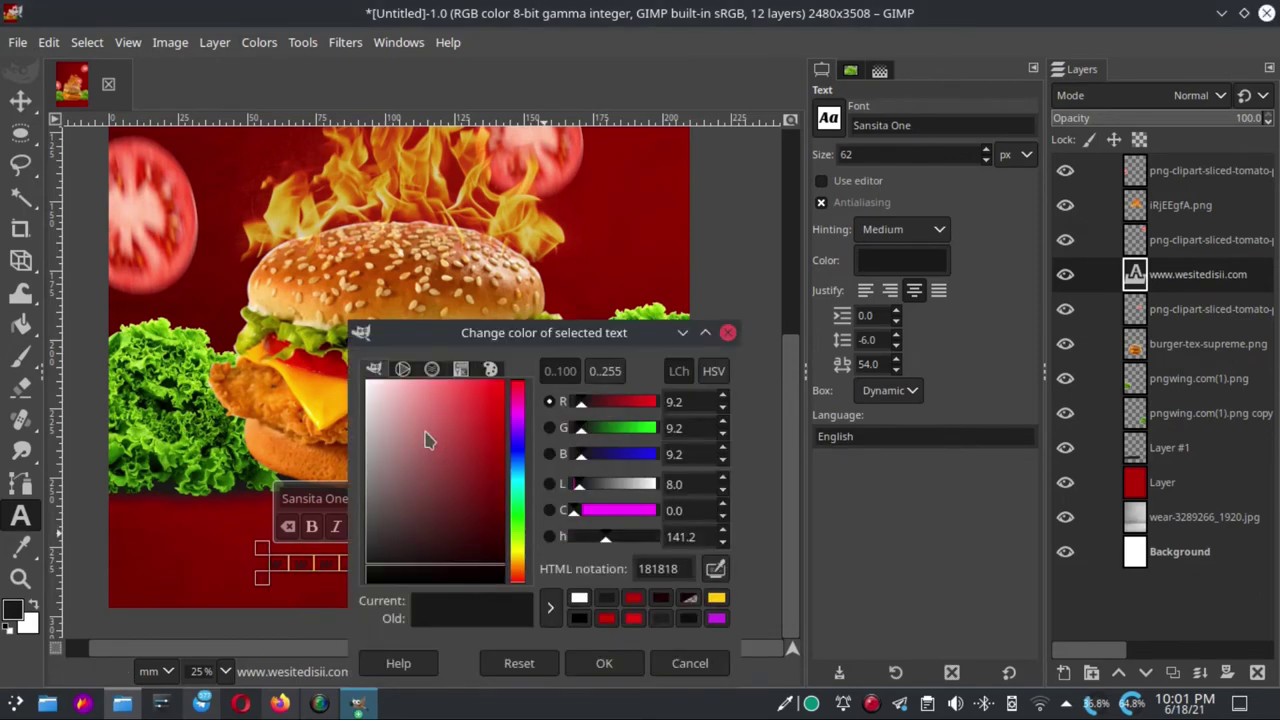
left_click_drag(426, 435, 325, 365)
left_click(620, 670)
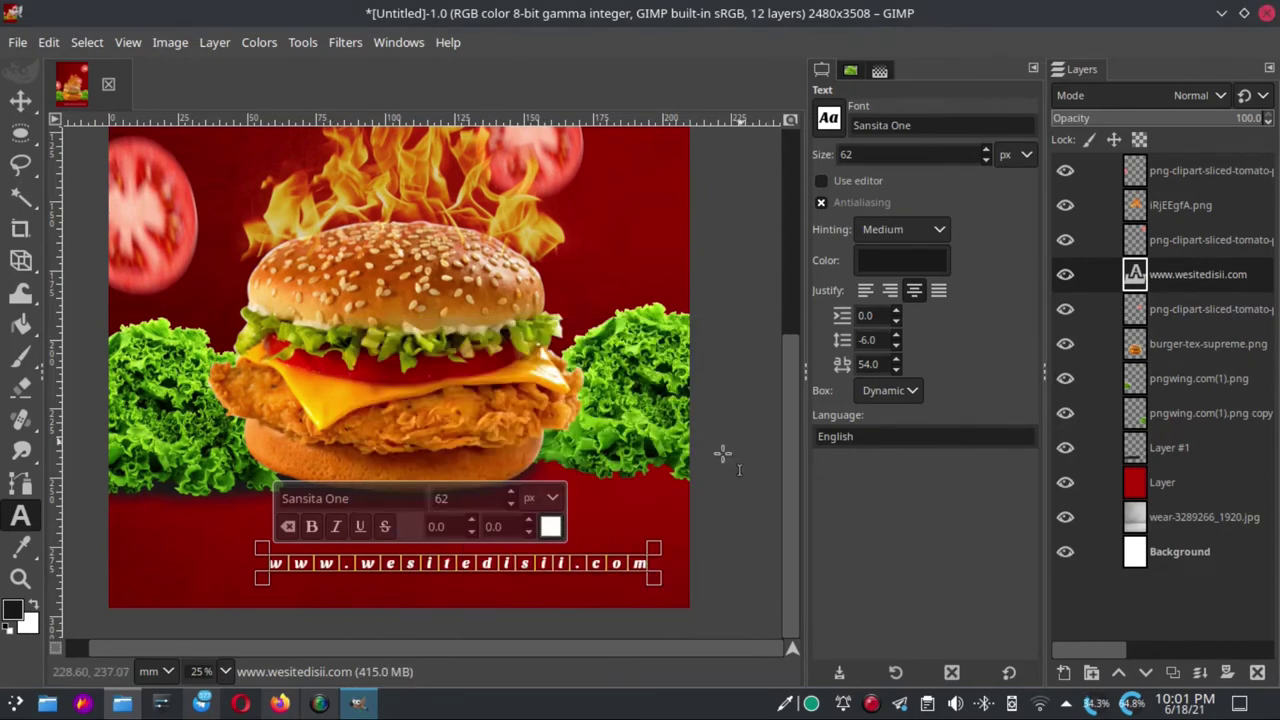
Change the website line's font to plain Montserrat
left_click_drag(380, 498, 265, 497)
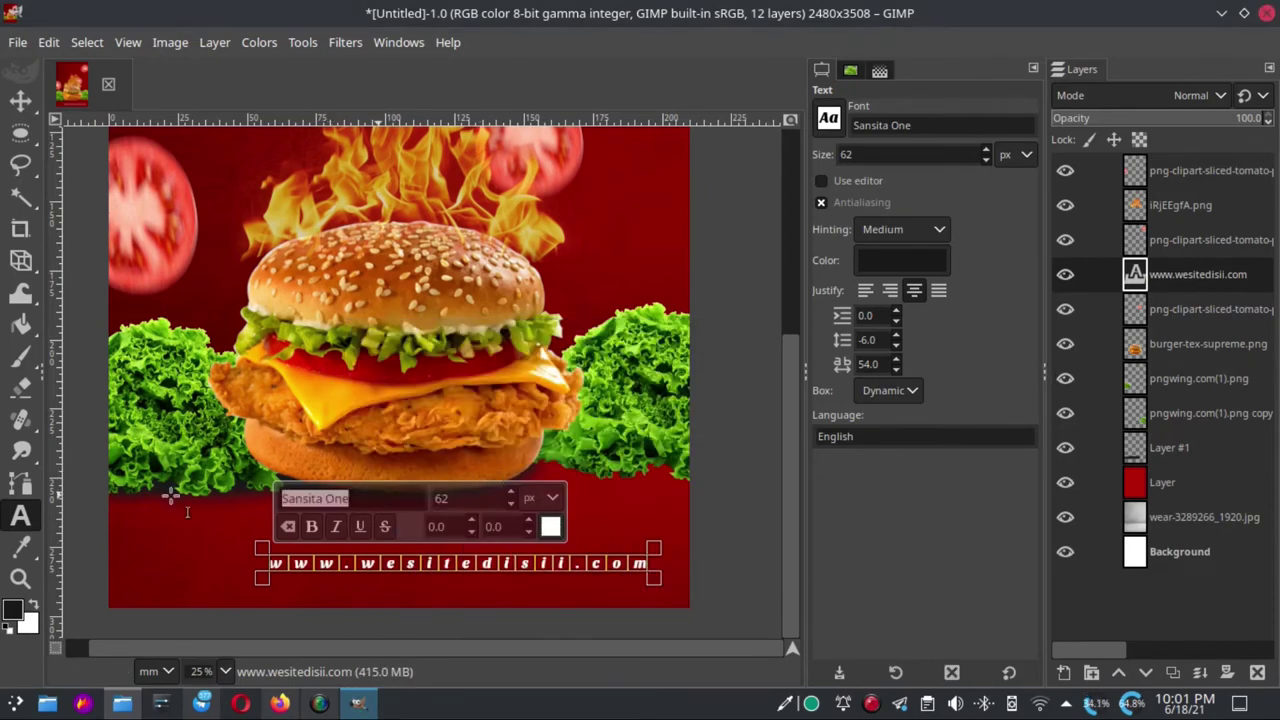
type("mo")
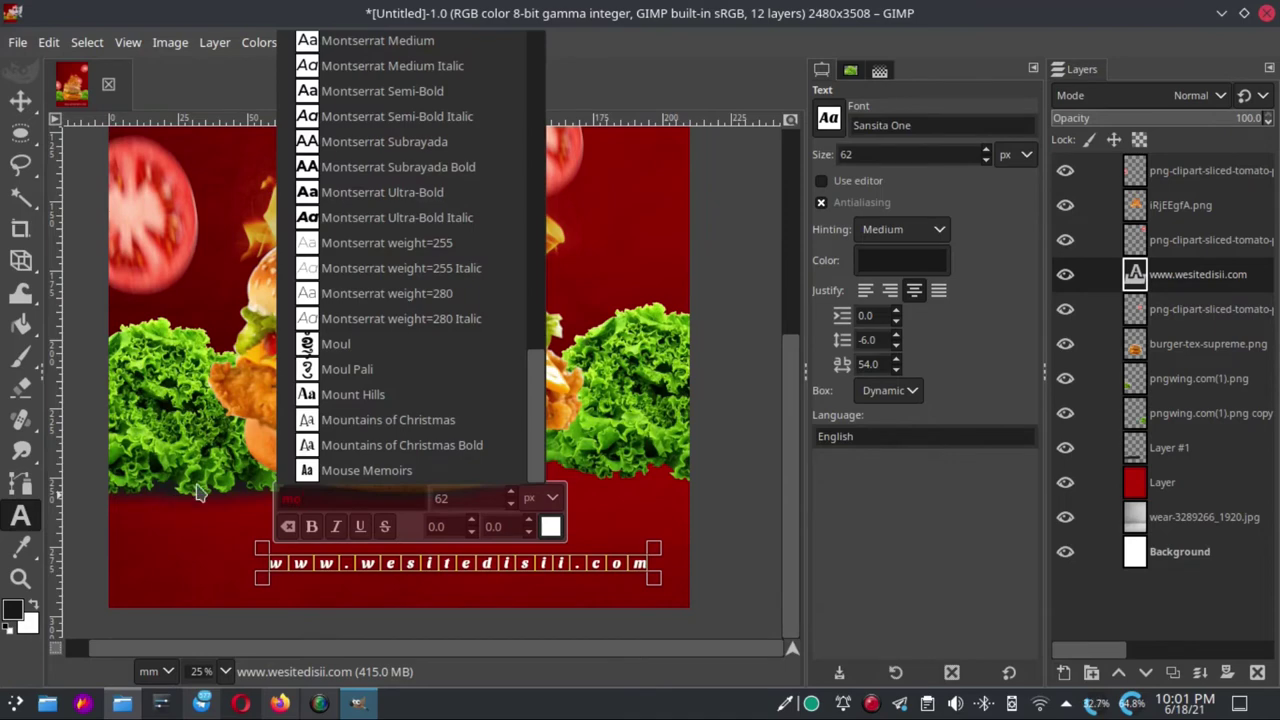
scroll(400, 345, "up", 5)
scroll(400, 335, "up", 3)
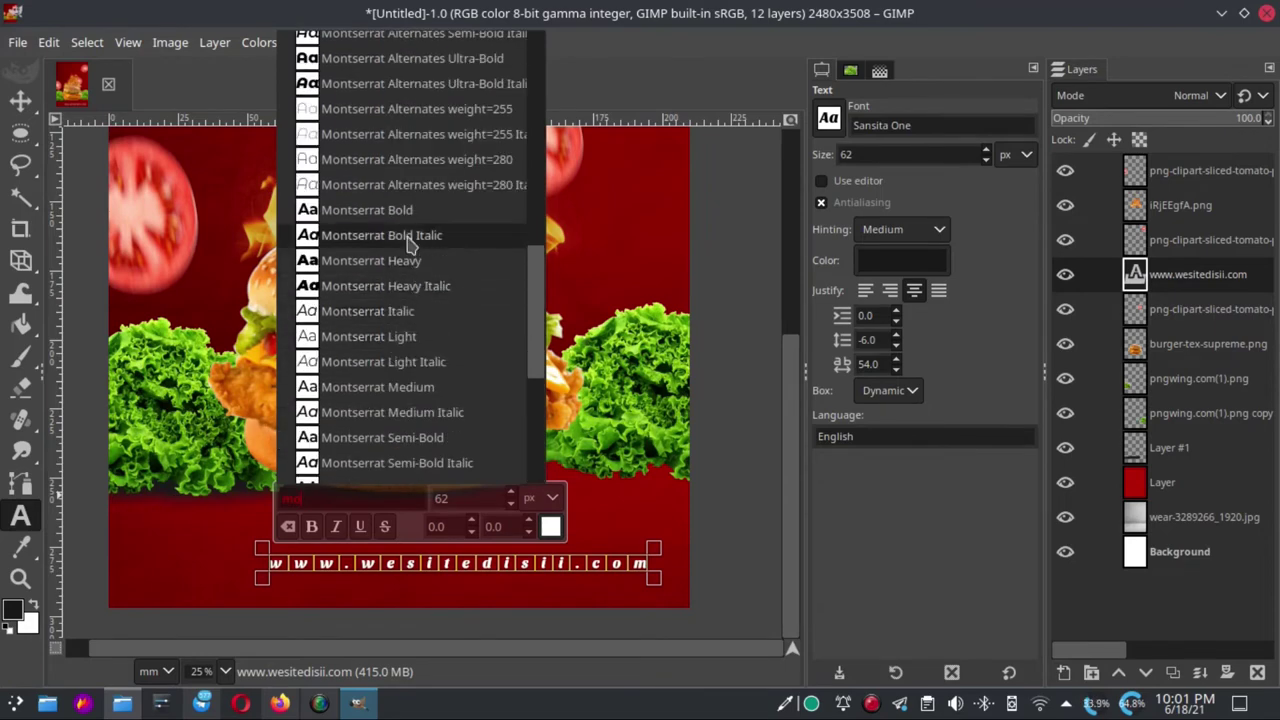
scroll(435, 270, "up", 3)
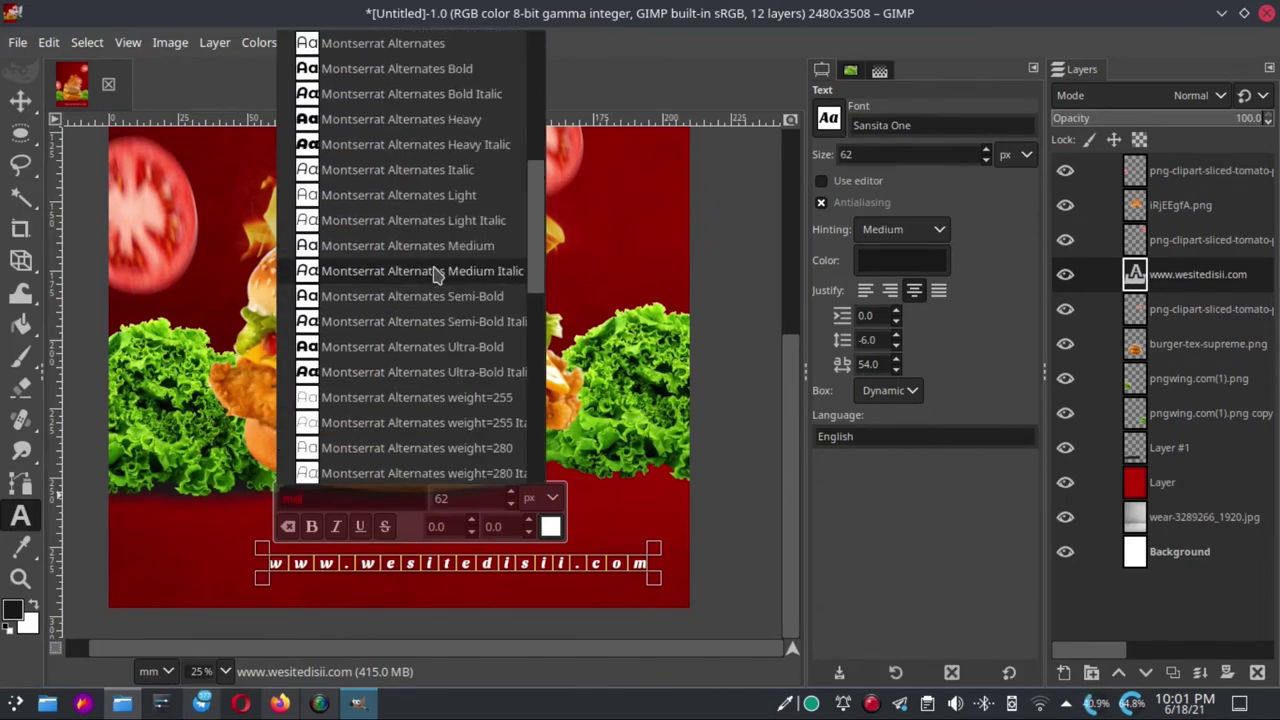
scroll(435, 260, "up", 3)
left_click(400, 129)
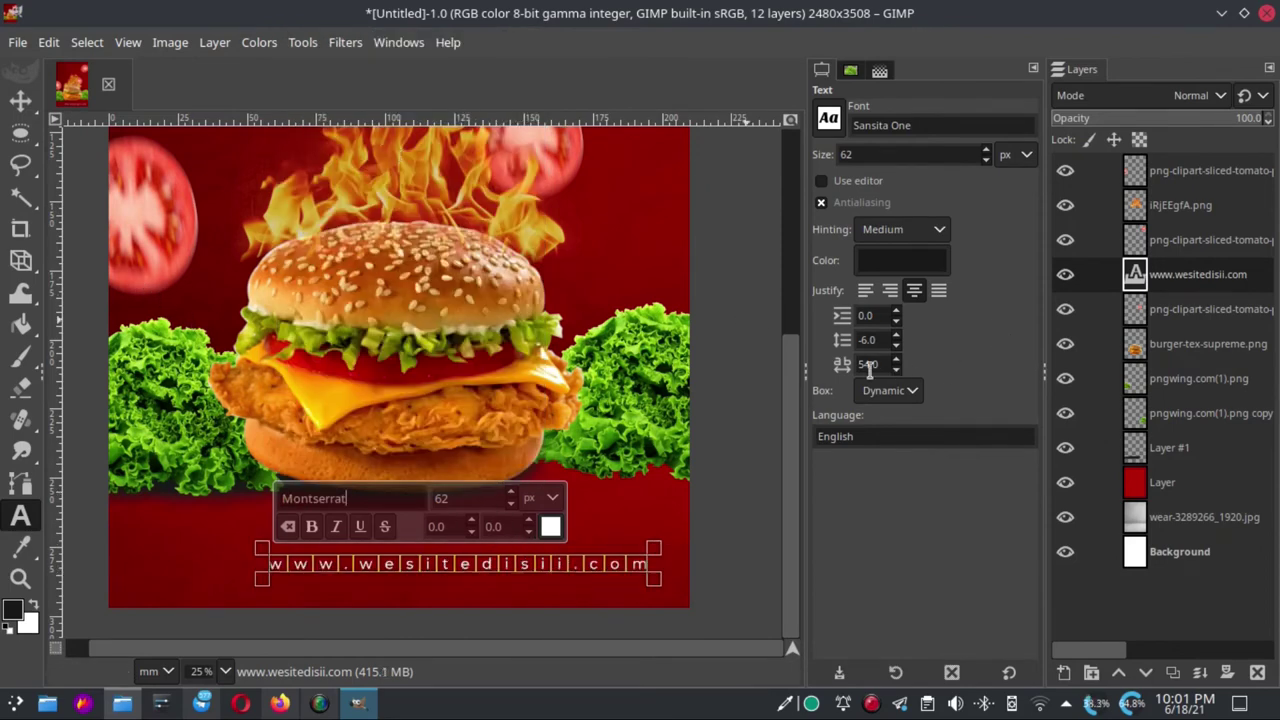
Tighten the letter spacing to 46 and shift the website line slightly left
left_click(551, 583)
scroll(896, 369, "down", 2)
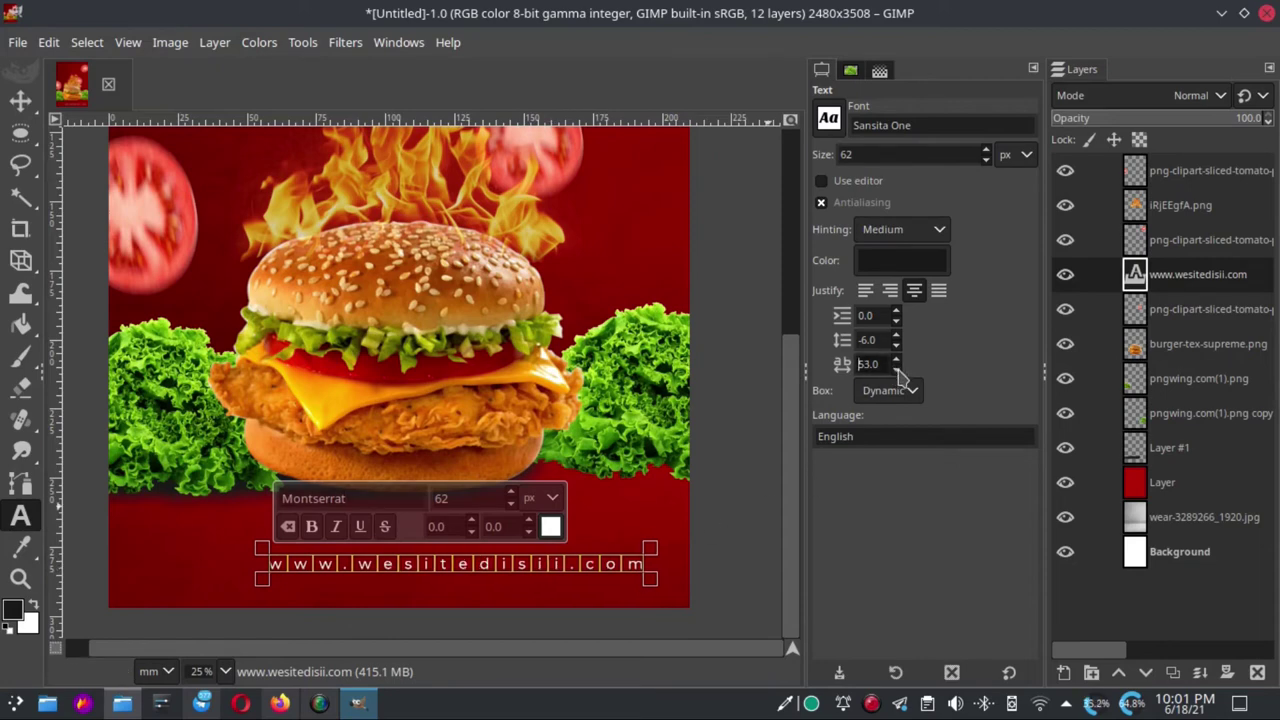
scroll(896, 369, "down", 2)
scroll(896, 369, "down", 2)
scroll(896, 369, "down", 2)
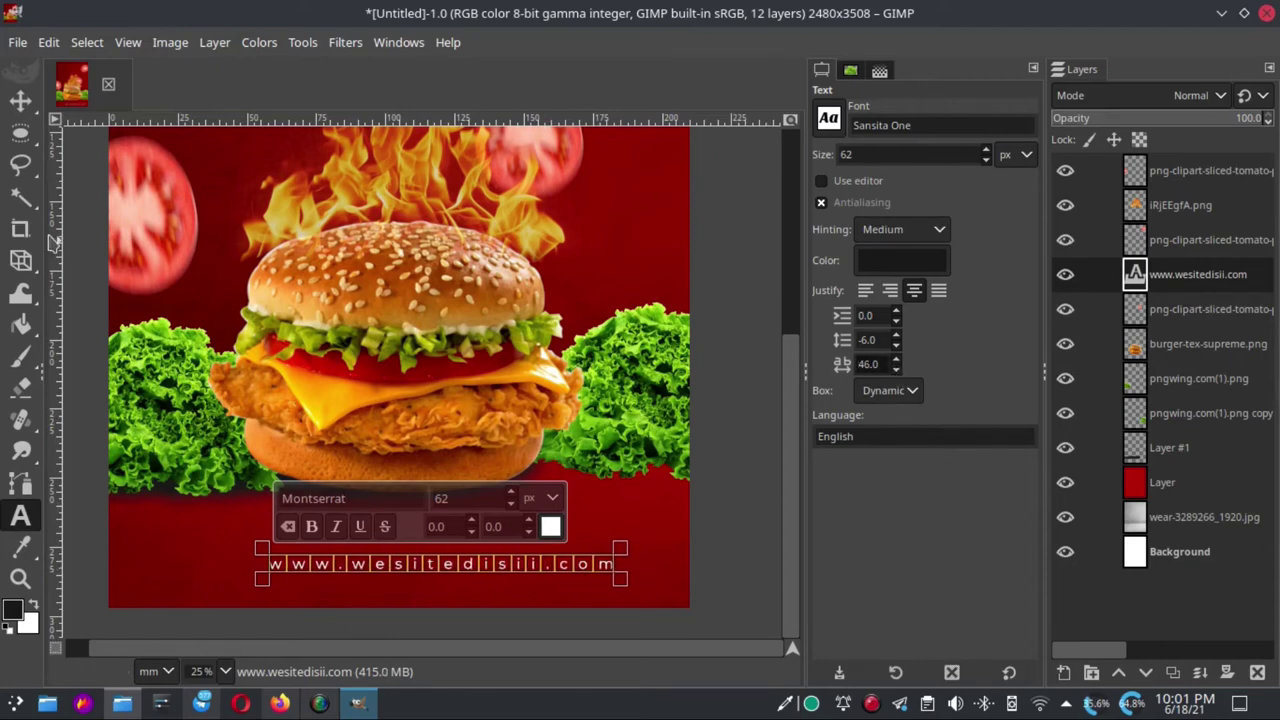
left_click(20, 100)
left_click_drag(530, 586, 486, 595)
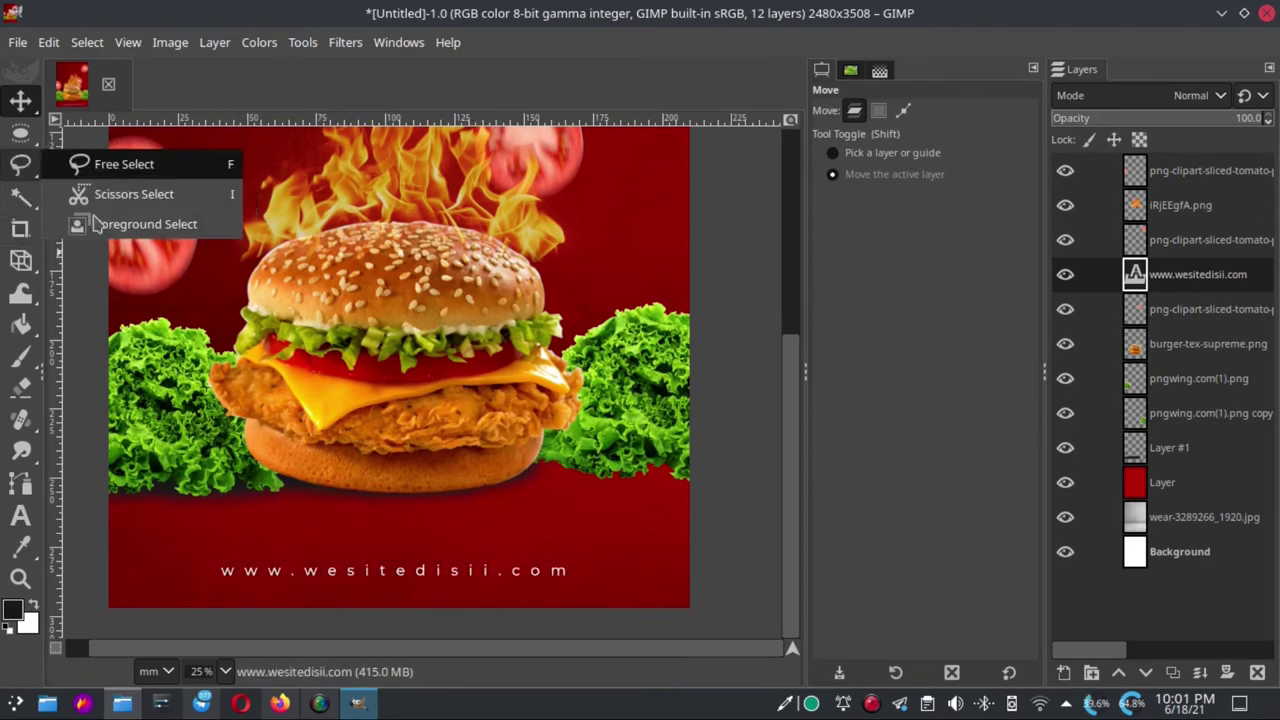
Start a text box above the flames and type the headline BURGER
scroll(415, 470, "down", 2)
scroll(410, 440, "down", 2)
scroll(400, 400, "up", 3)
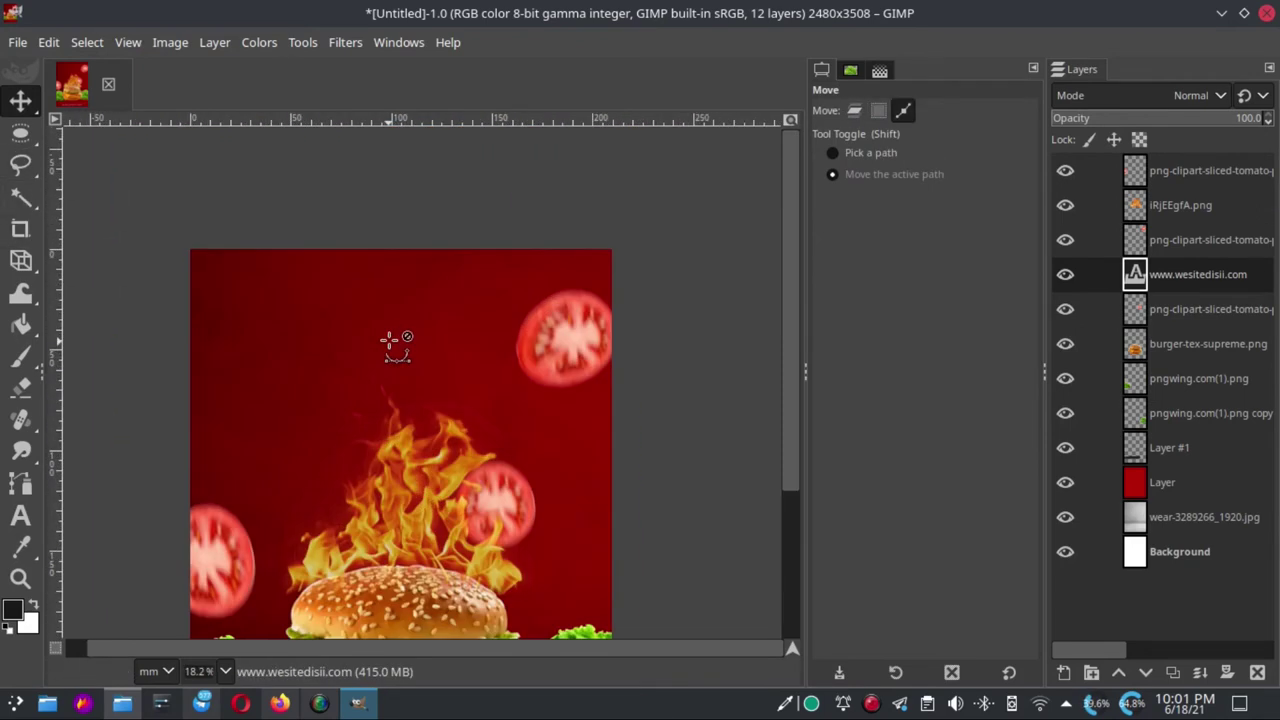
left_click(20, 516)
left_click(353, 352)
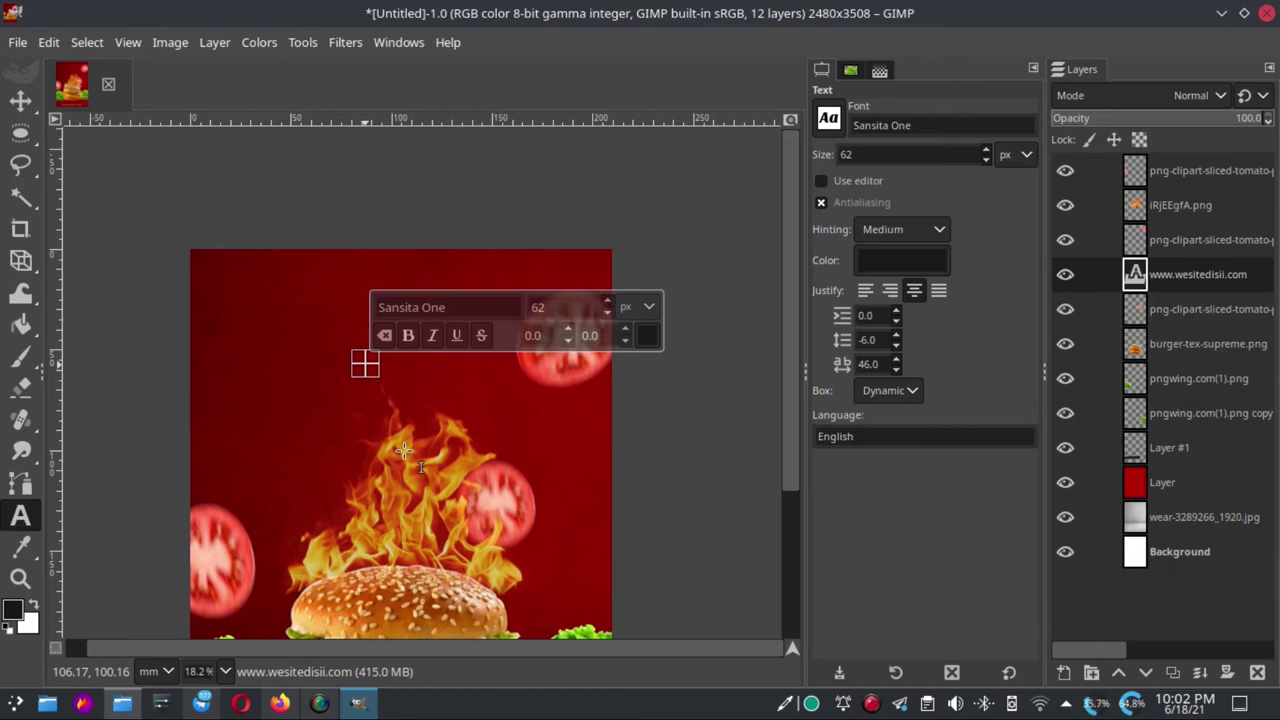
type("BURGER")
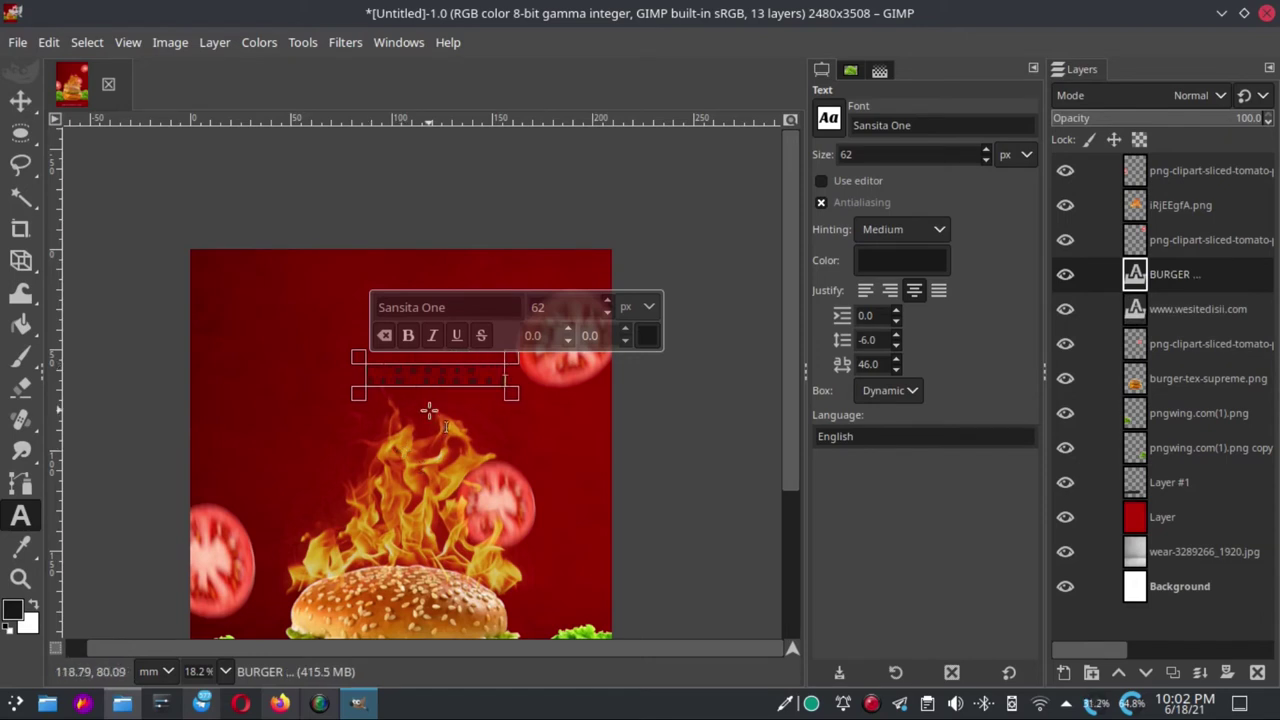
Style the headline in Raleway Heavy at 250 px with letter spacing 0
left_click_drag(378, 370, 540, 397)
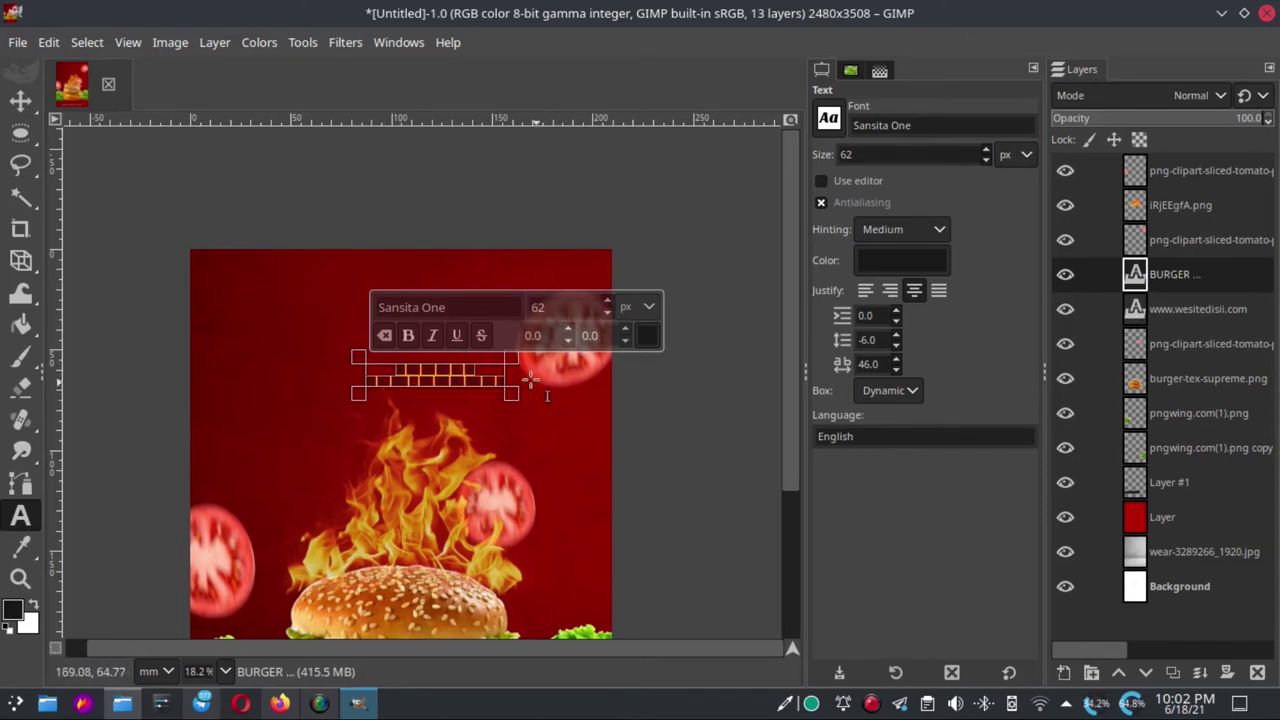
left_click(466, 307)
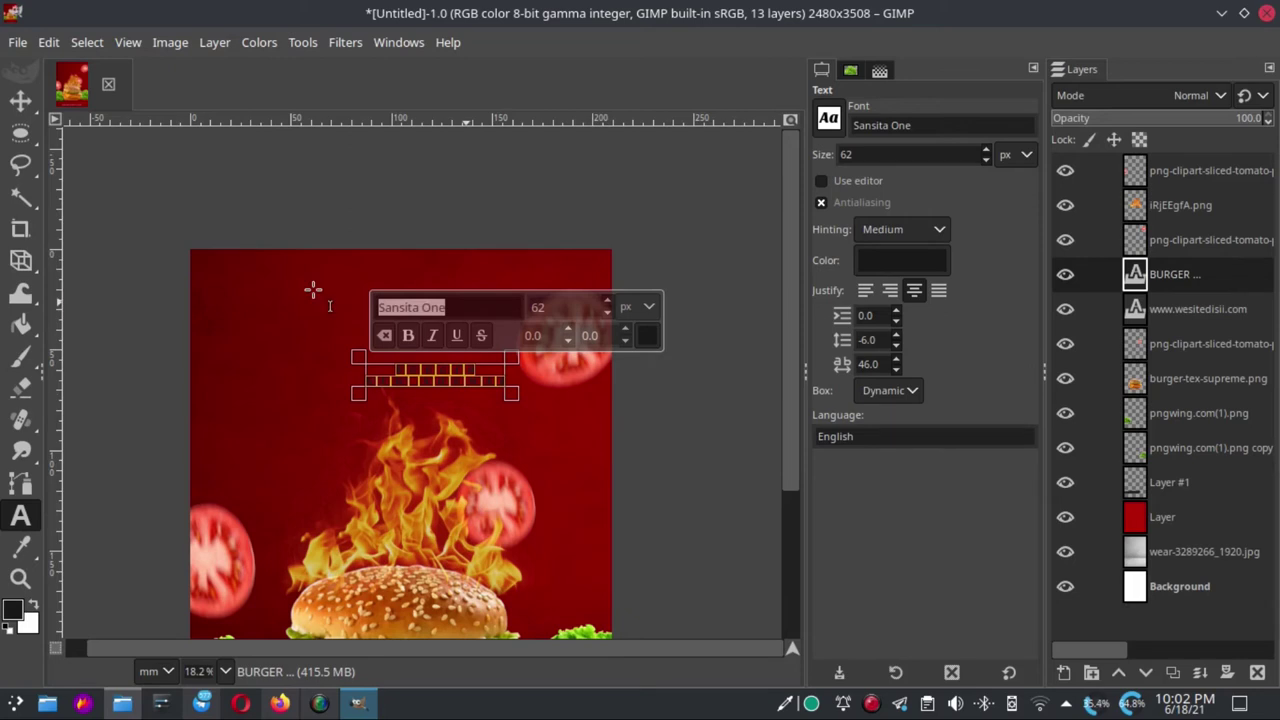
type("r")
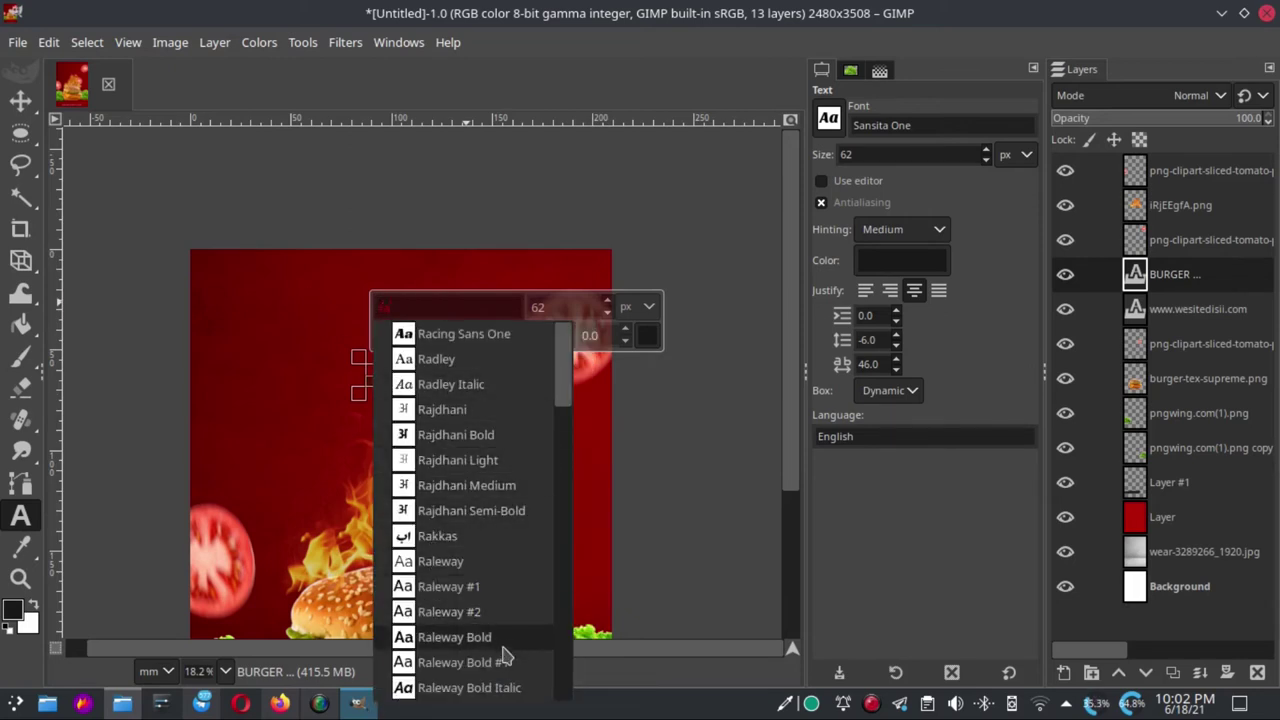
scroll(510, 640, "down", 3)
left_click(458, 610)
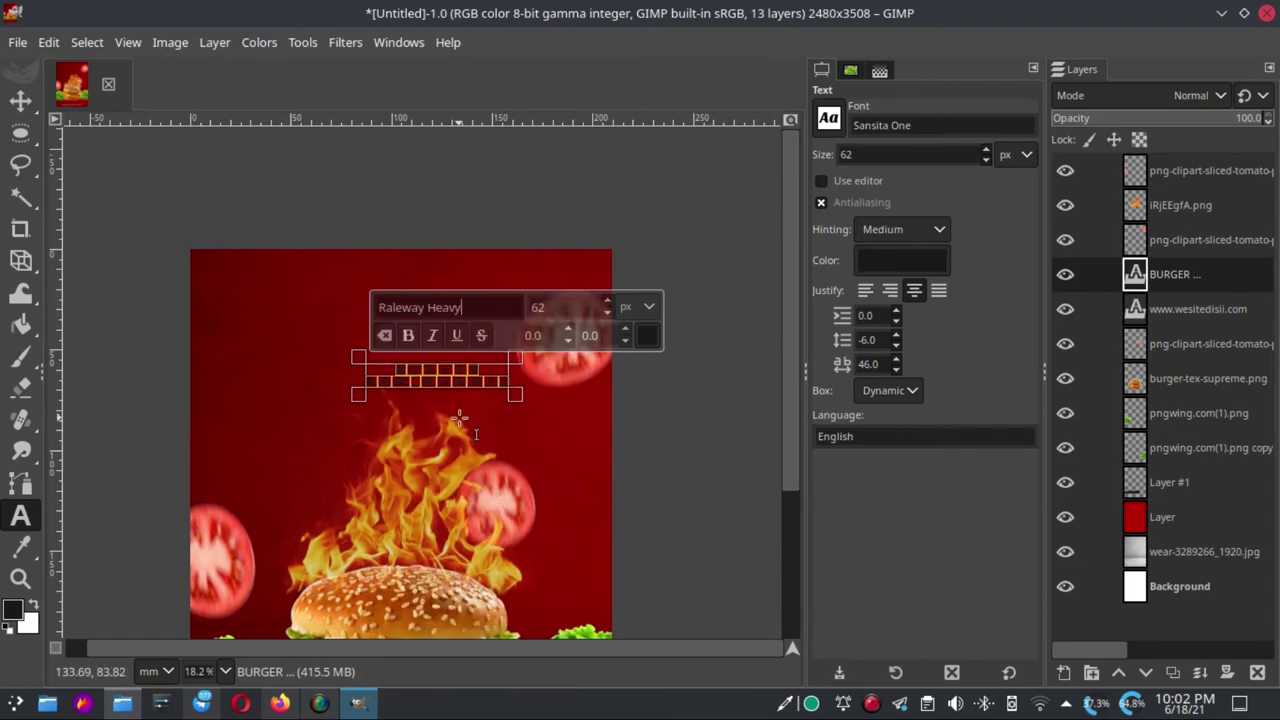
scroll(470, 380, "up", 2)
type("250")
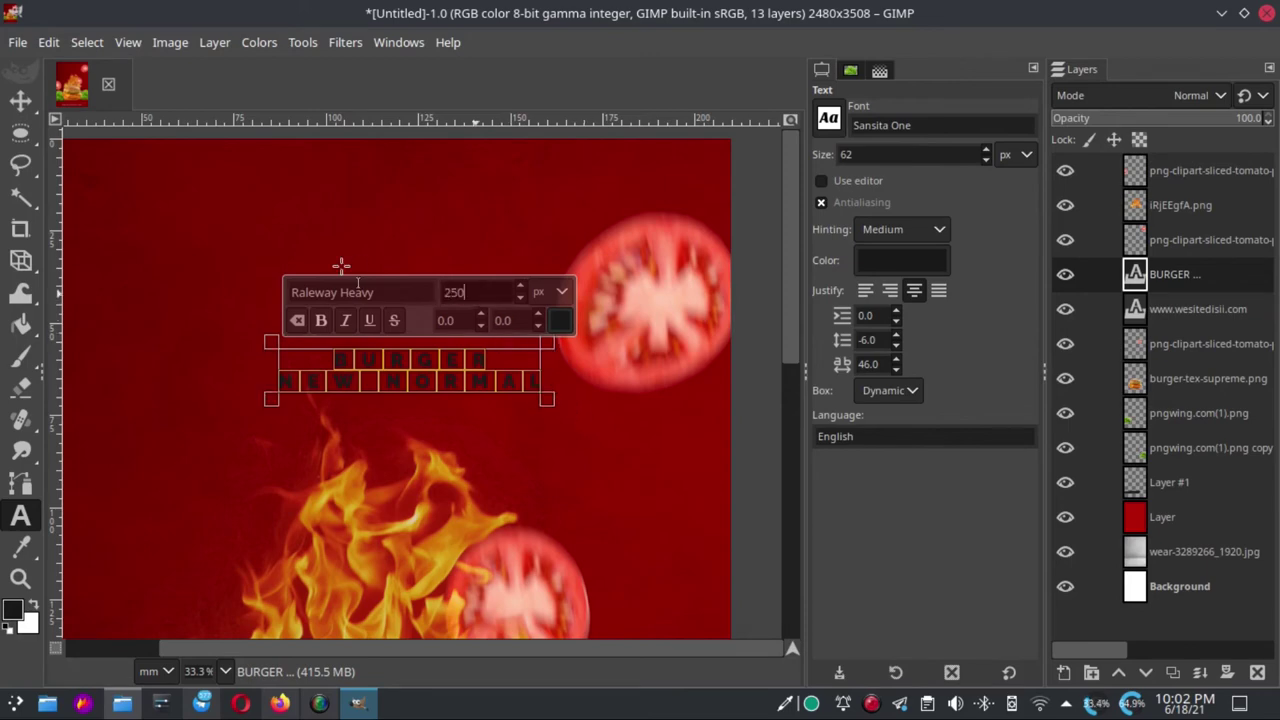
key("Return")
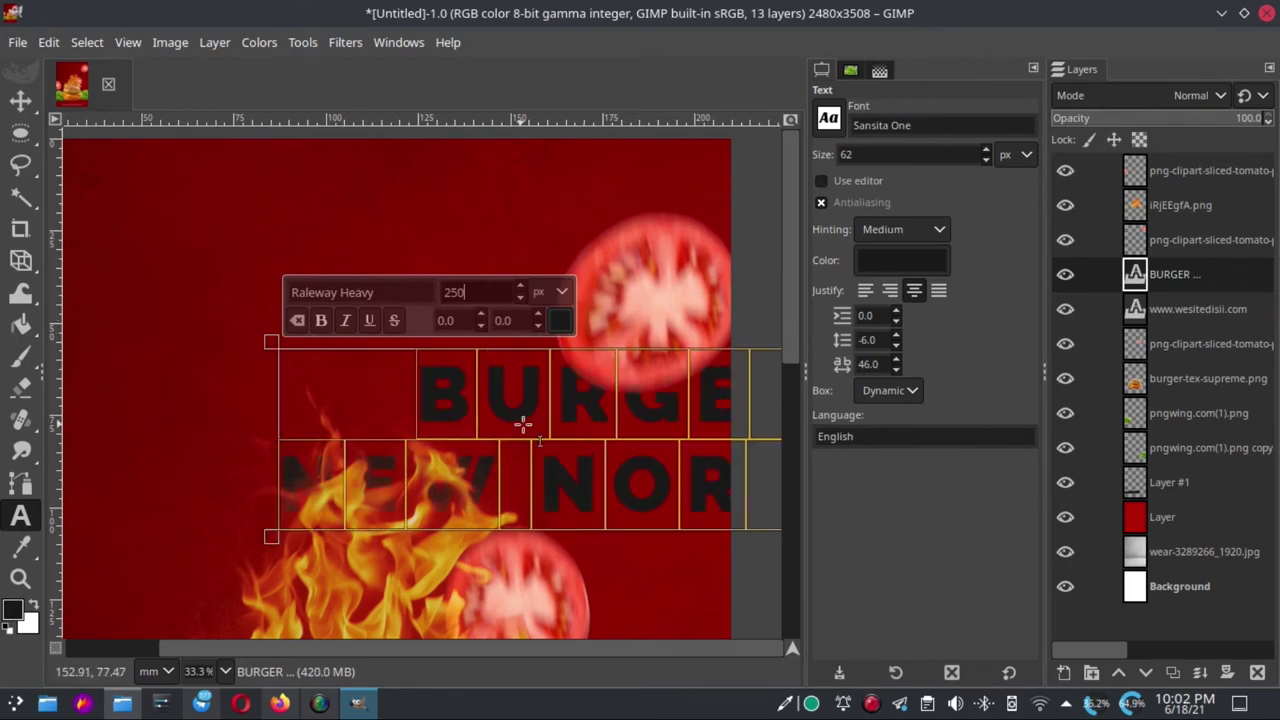
scroll(526, 421, "down", 2)
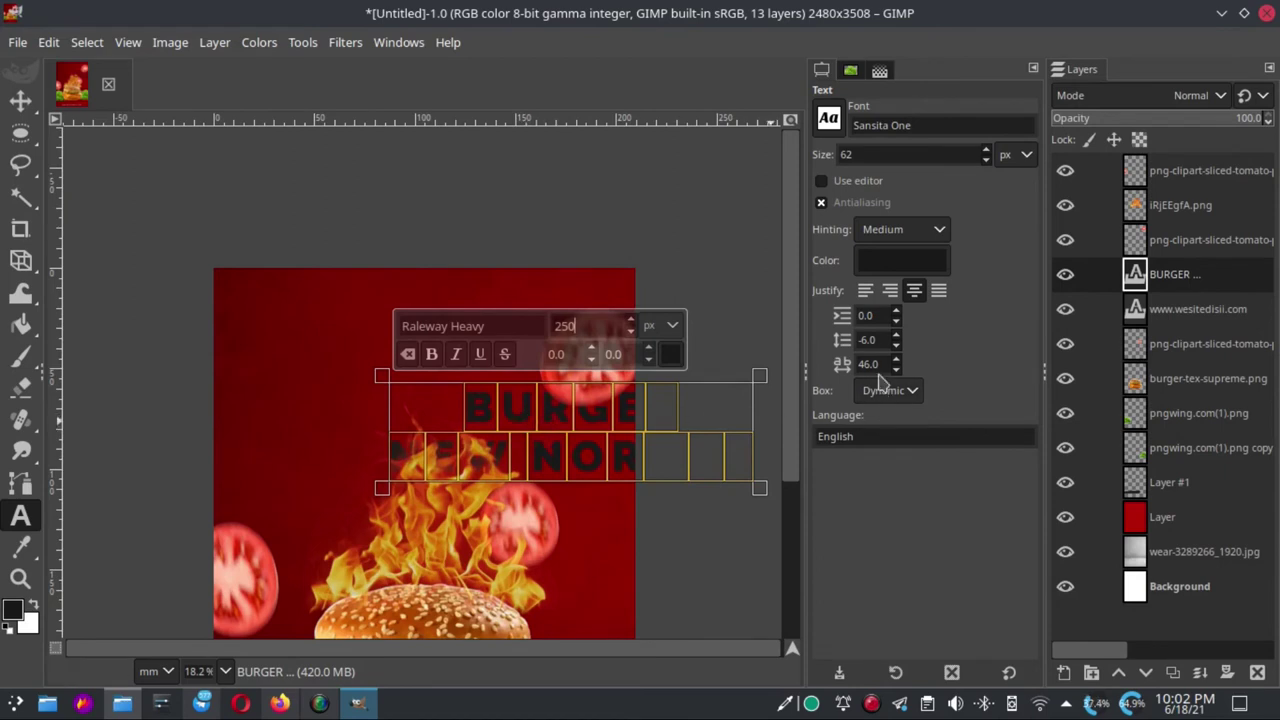
double_click(885, 364)
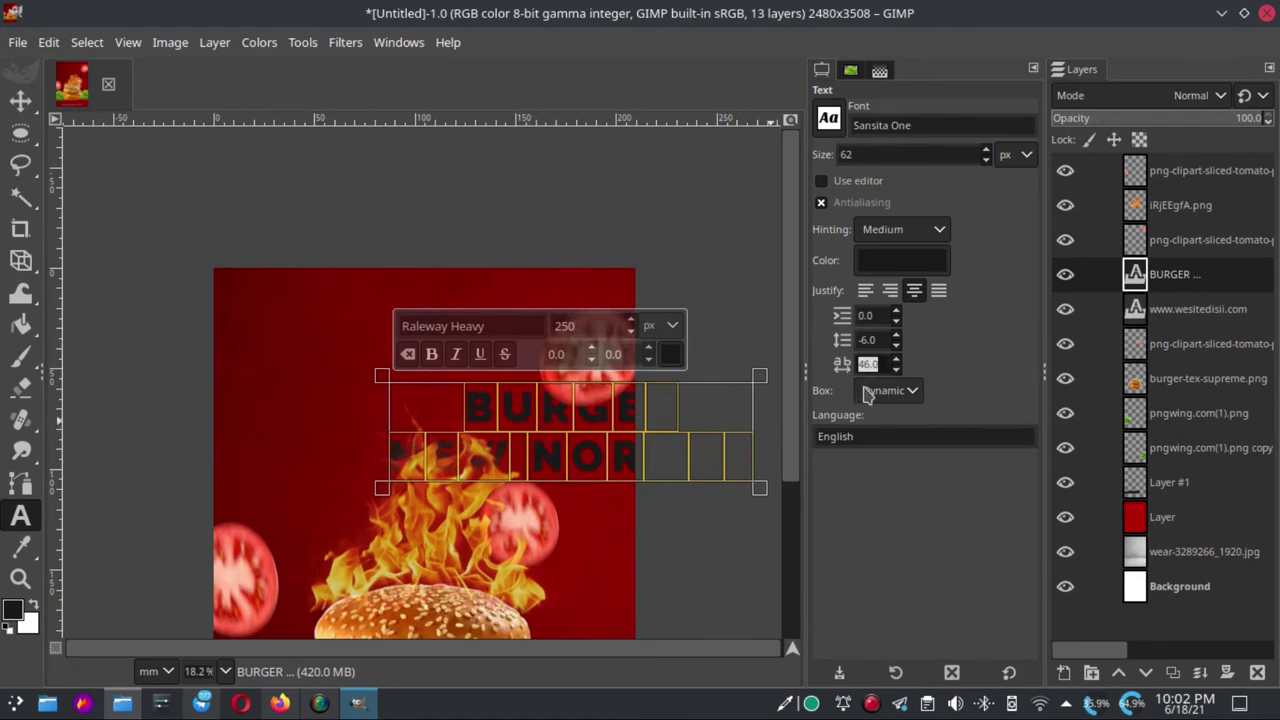
type("0")
key("Return")
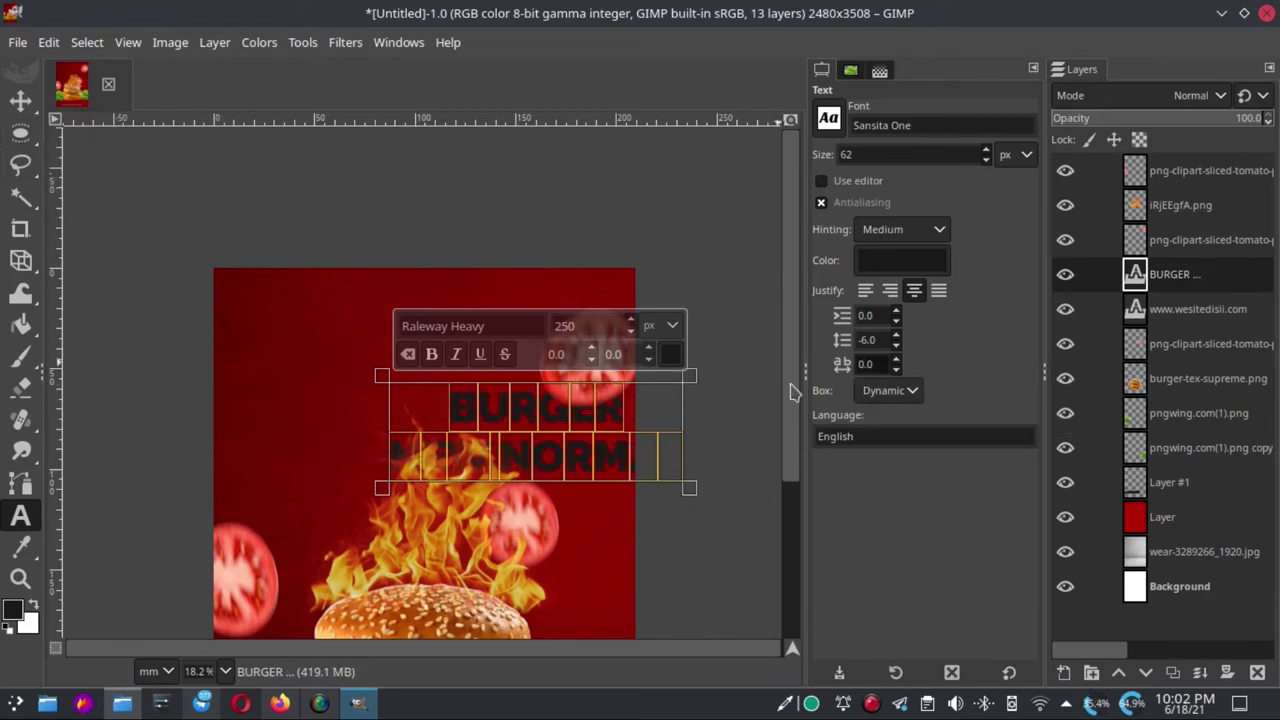
Raise the headline layer to the top of the stack and centre it horizontally
left_click(24, 102)
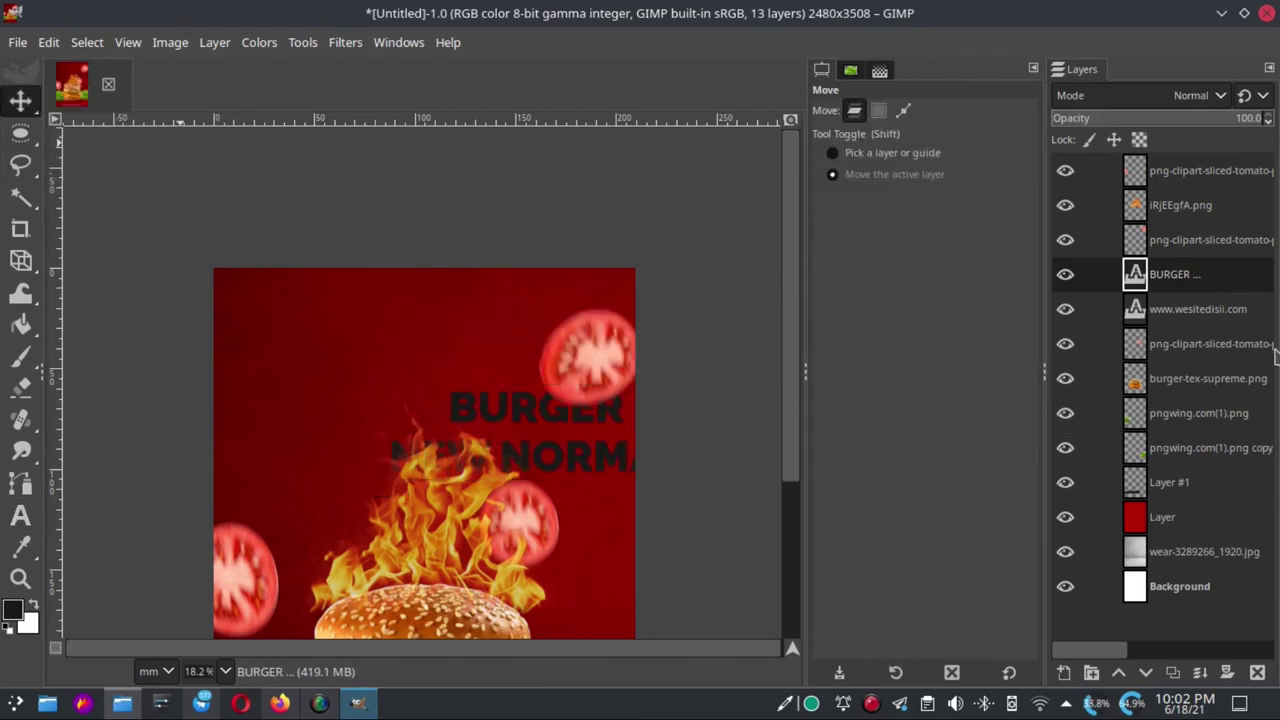
left_click_drag(1192, 277, 1180, 168)
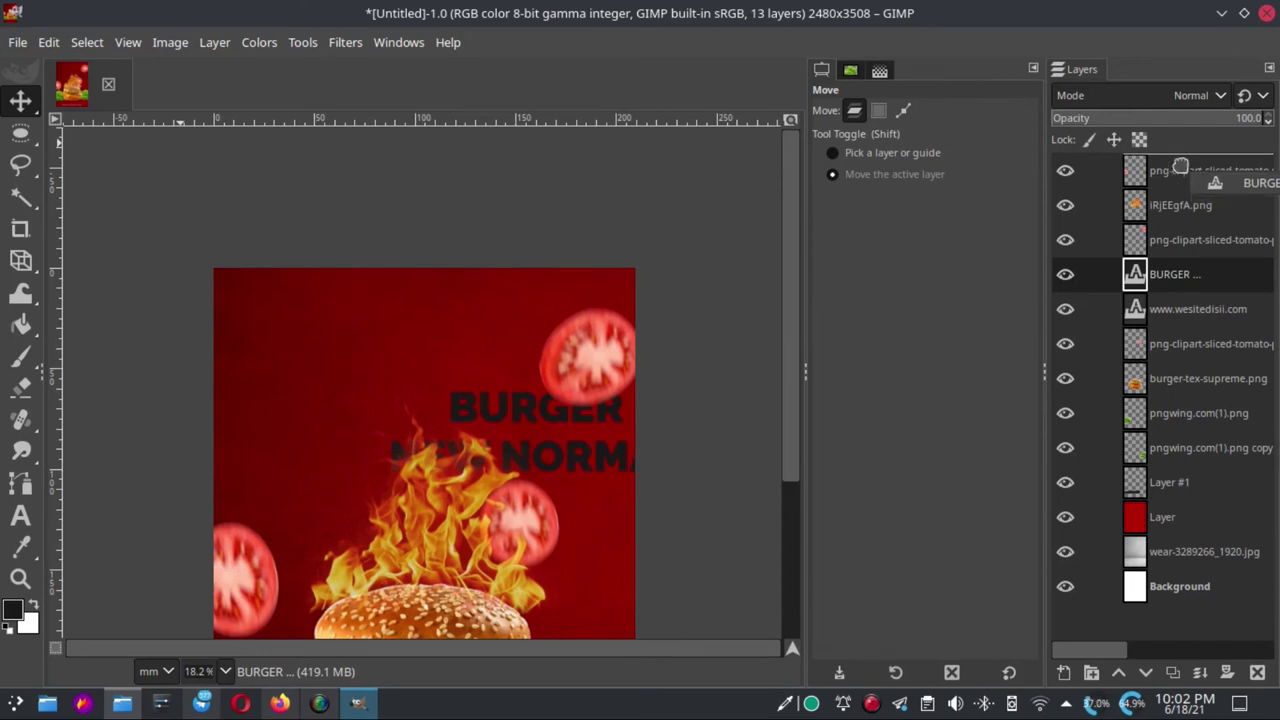
left_click_drag(580, 449, 476, 451)
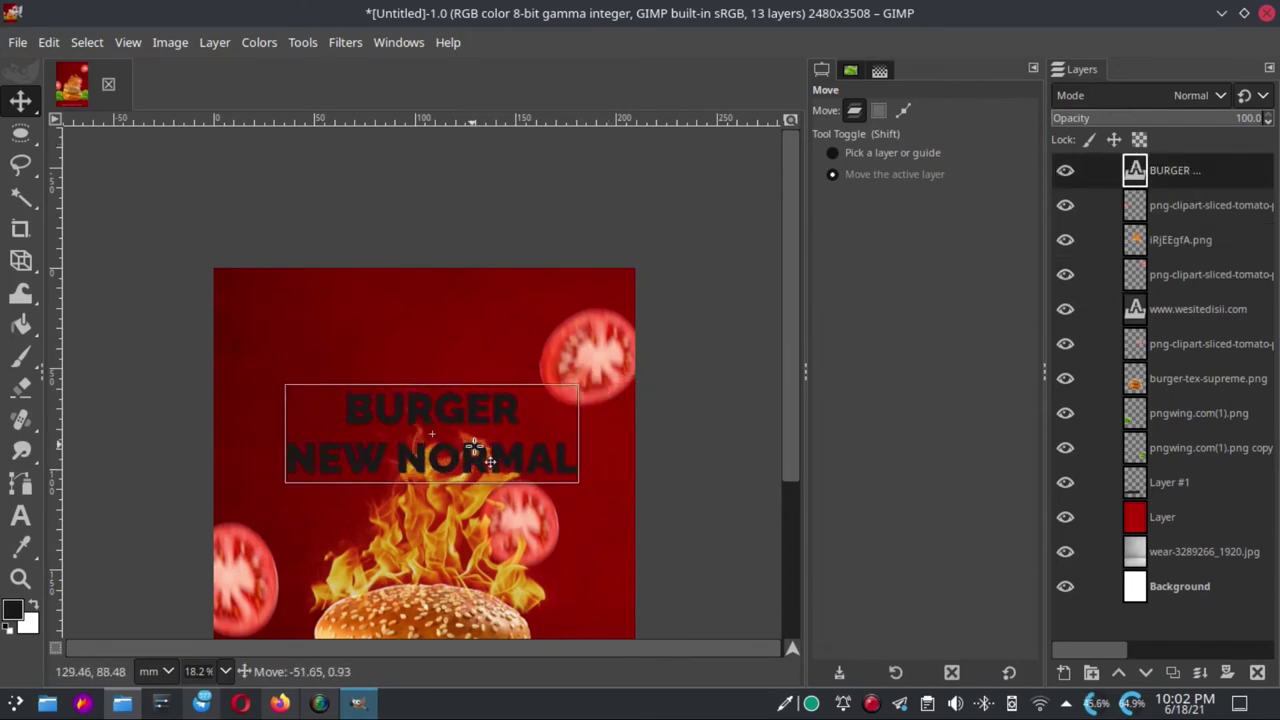
left_click(21, 518)
Colour the BURGER line white
left_click(366, 414)
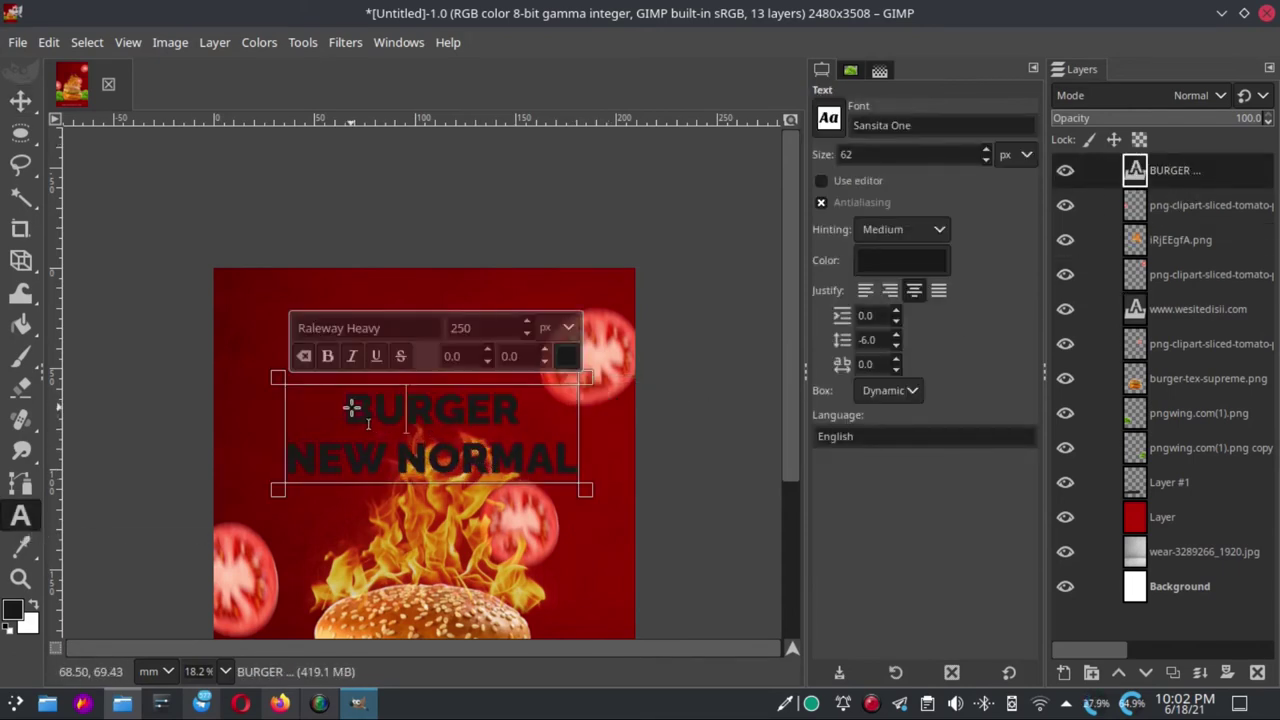
left_click(566, 356)
left_click_drag(445, 307, 364, 228)
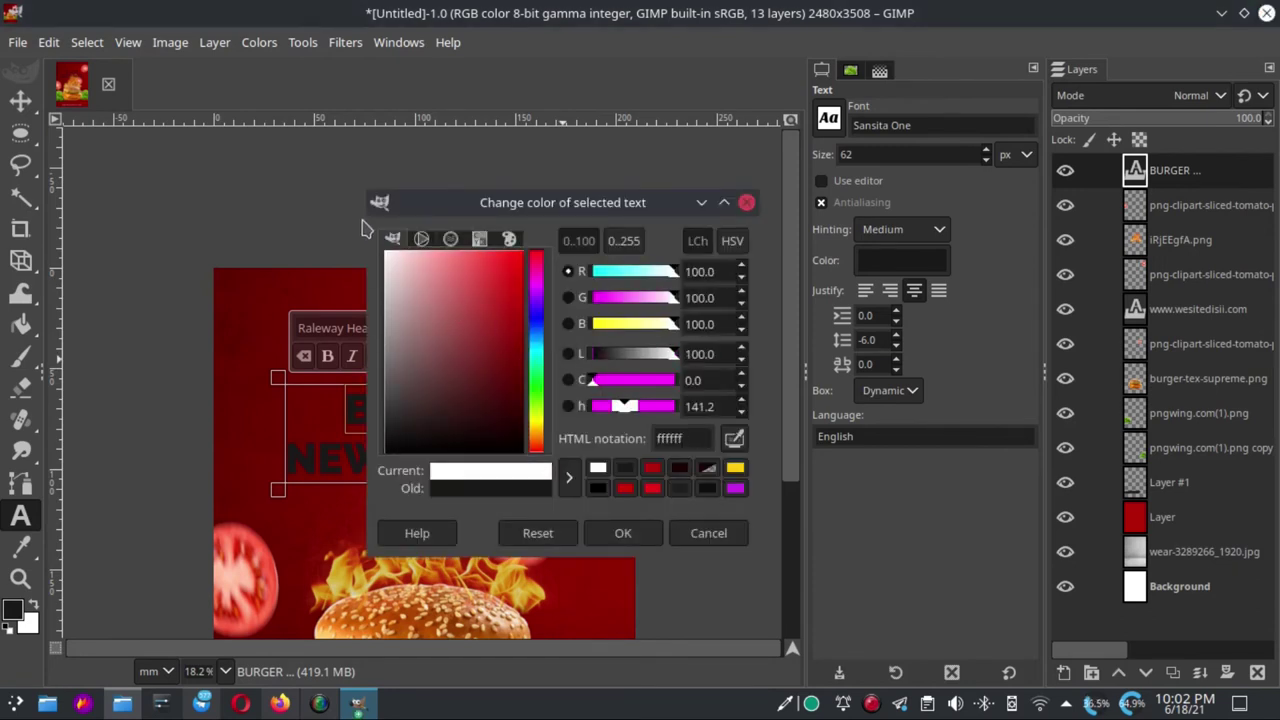
left_click(630, 533)
scroll(630, 495, "down", 1)
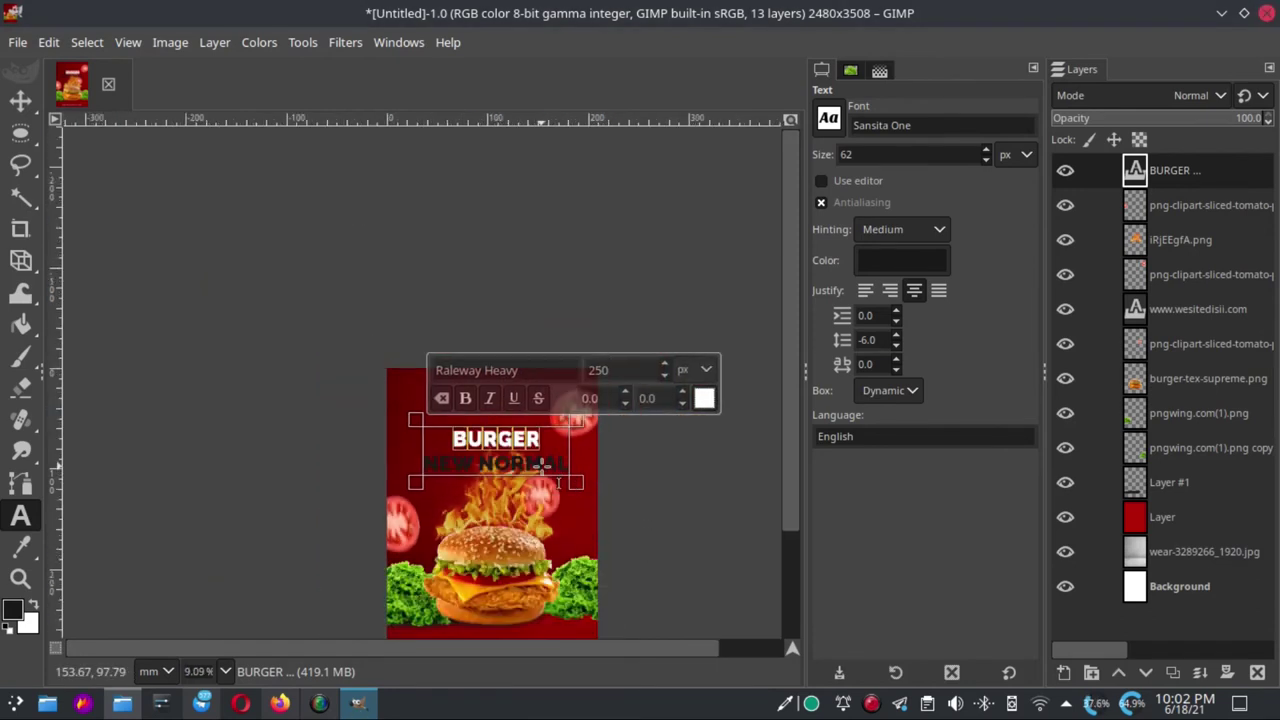
scroll(541, 467, "up", 1)
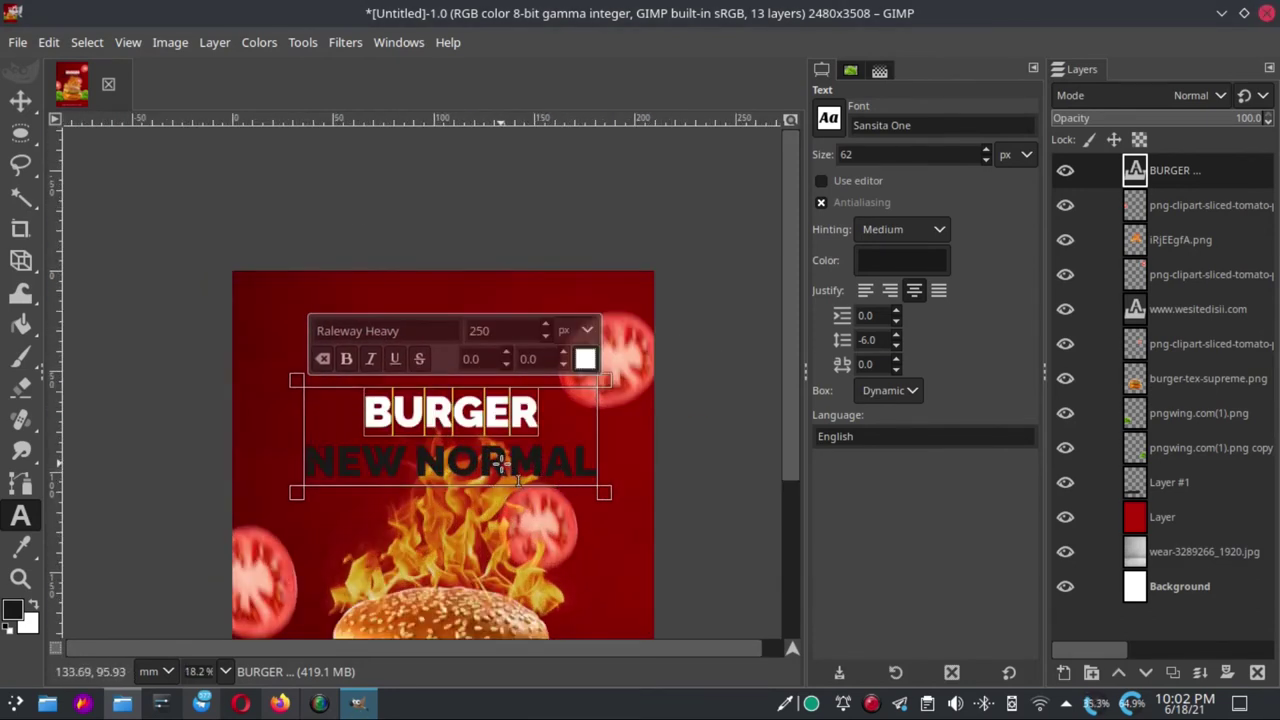
Colour the NEW NORMAL line yellow
left_click(502, 462)
left_click_drag(320, 465, 707, 462)
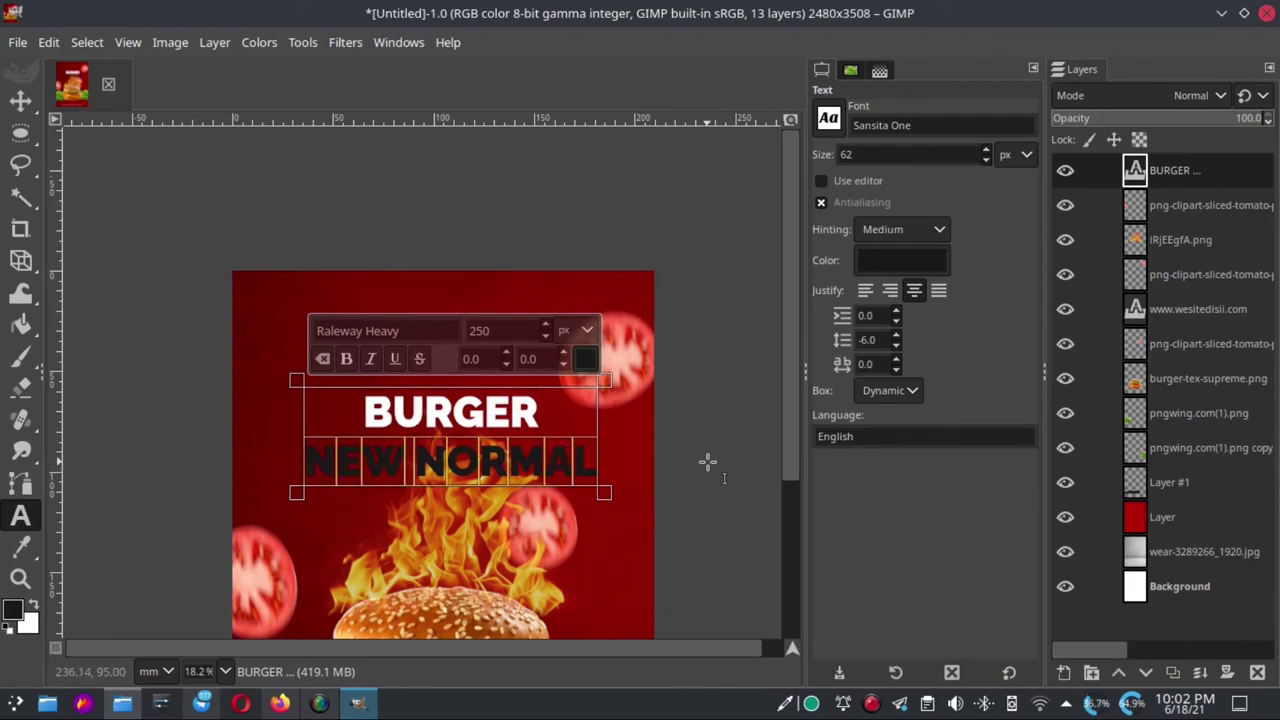
left_click(584, 359)
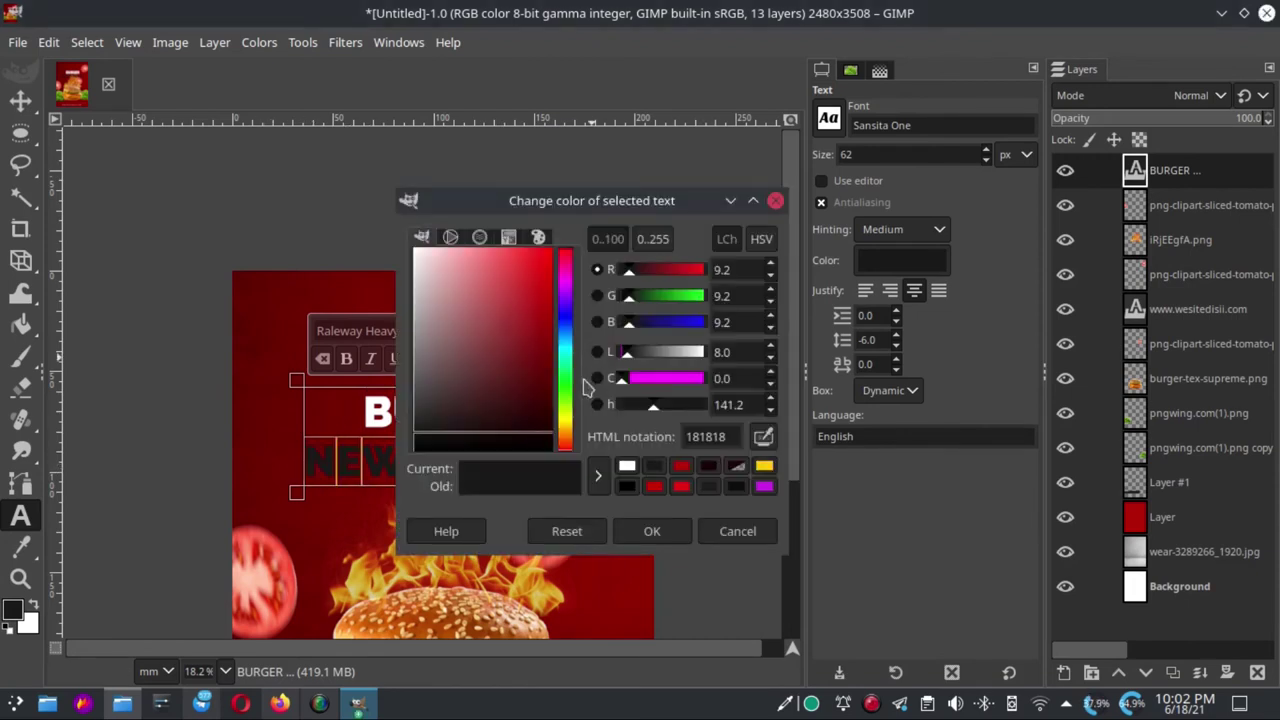
left_click(766, 468)
left_click(652, 531)
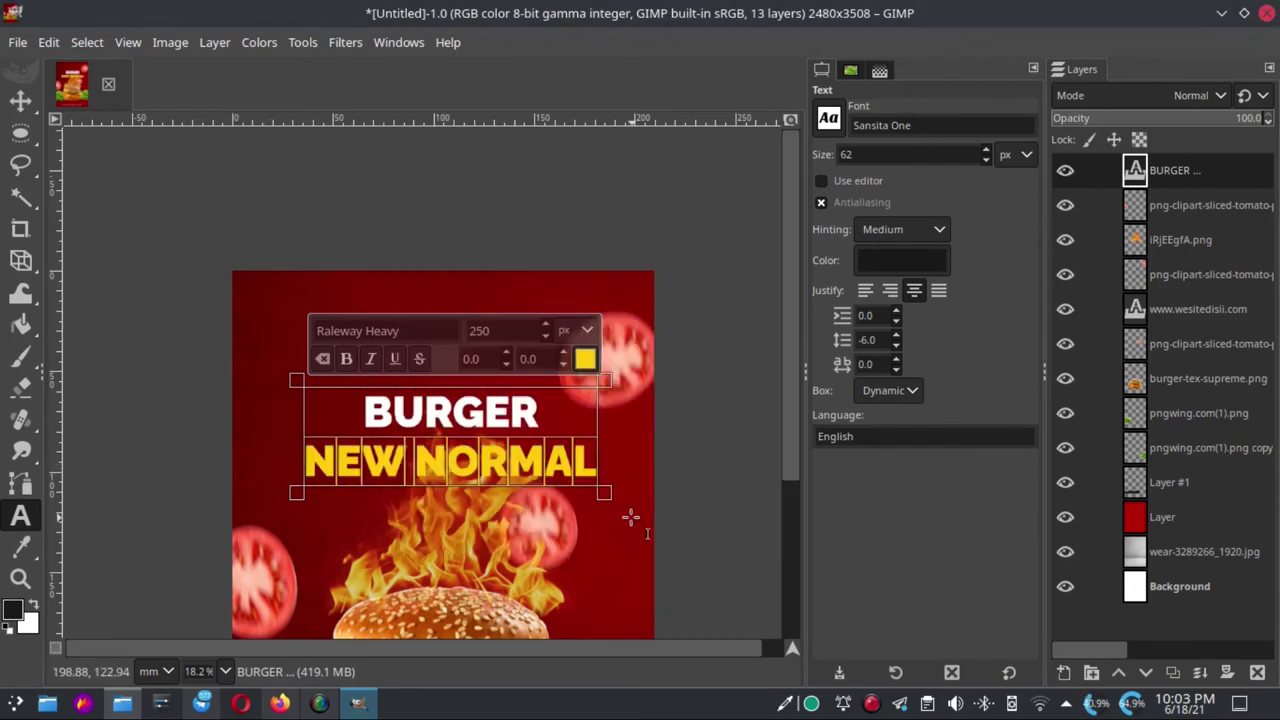
Tighten the headline's line spacing to -35 so the two lines sit closer
left_click(20, 101)
scroll(186, 171, "down", 2)
key("t")
left_click(617, 388)
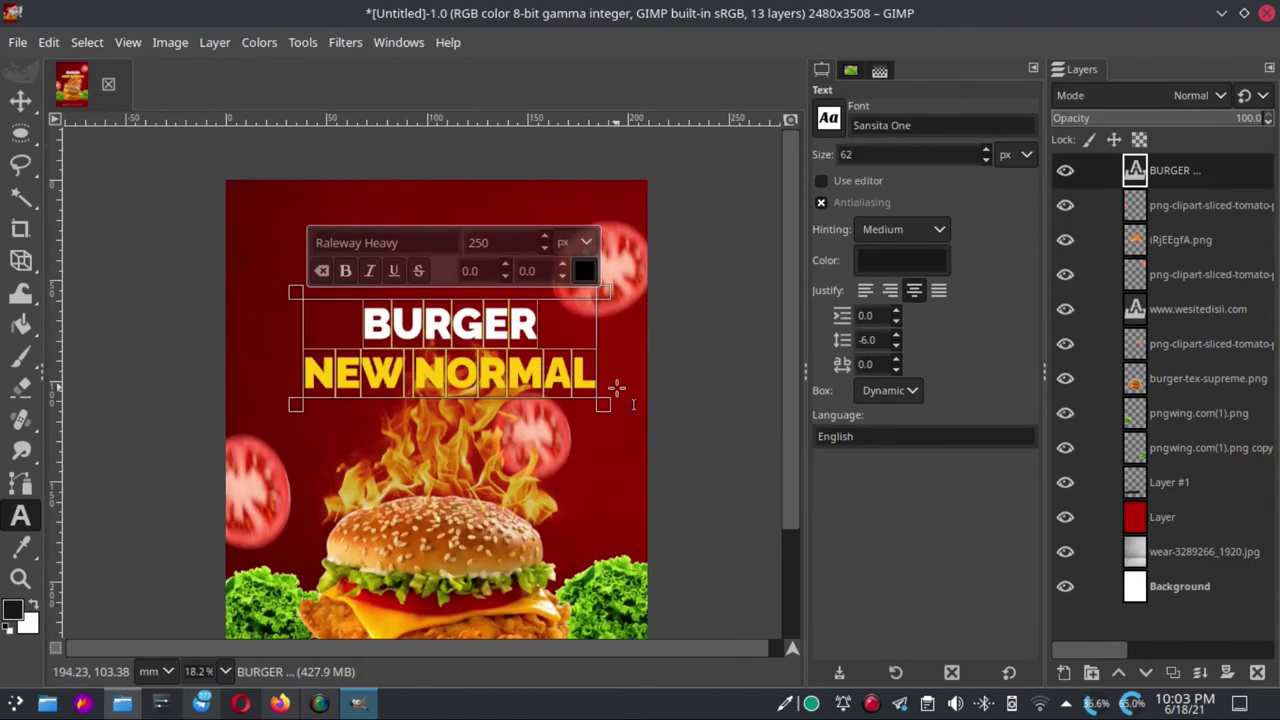
scroll(899, 354, "down", 2)
scroll(899, 354, "down", 2)
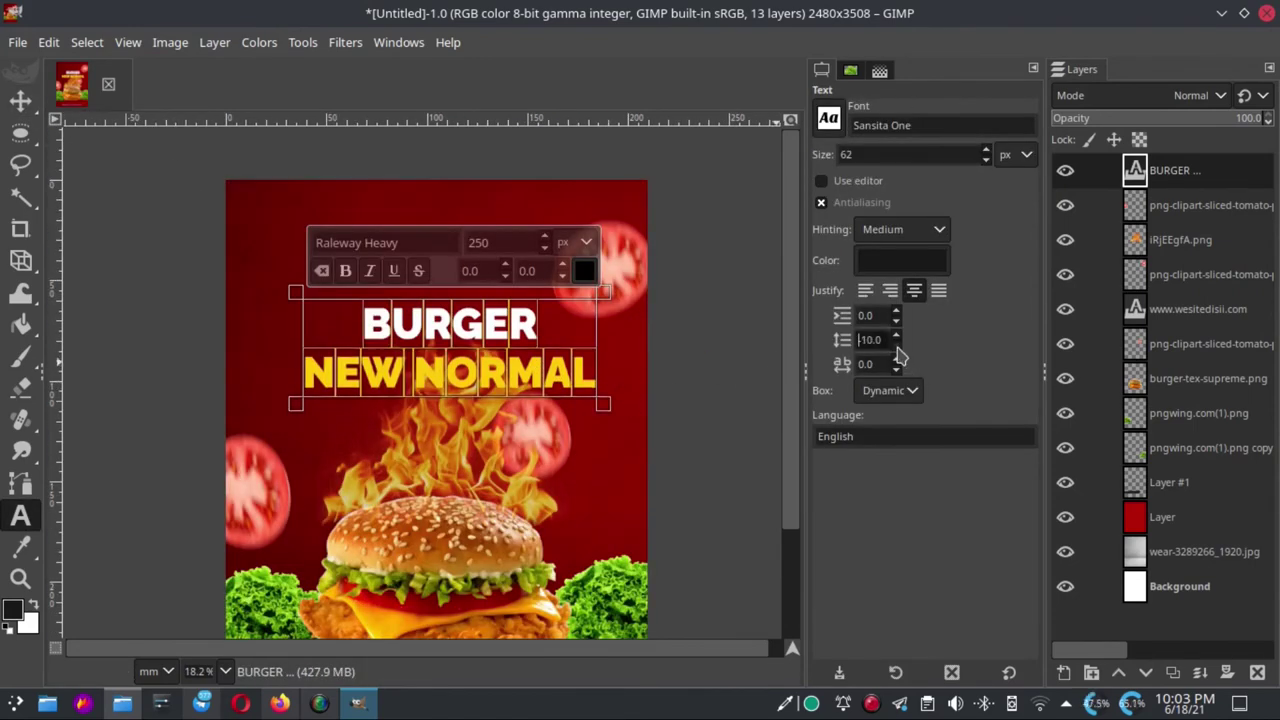
scroll(899, 354, "down", 2)
scroll(899, 354, "down", 6)
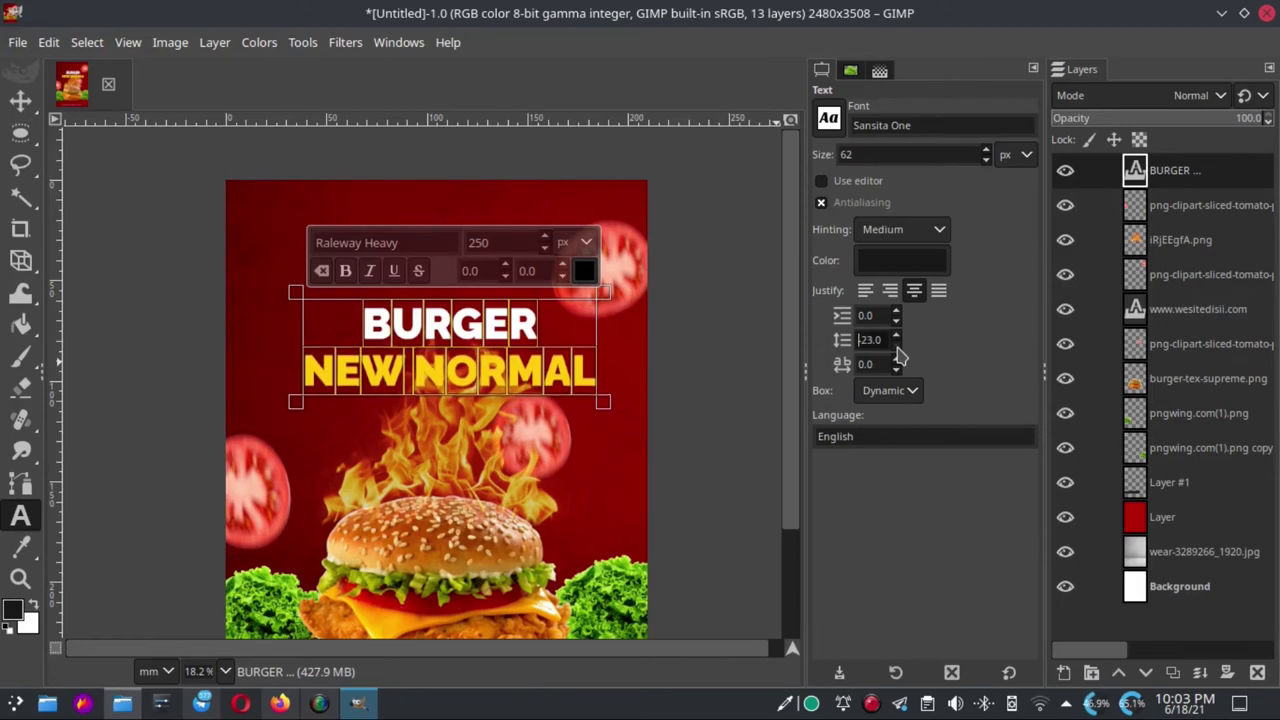
scroll(899, 354, "down", 6)
scroll(899, 354, "down", 5)
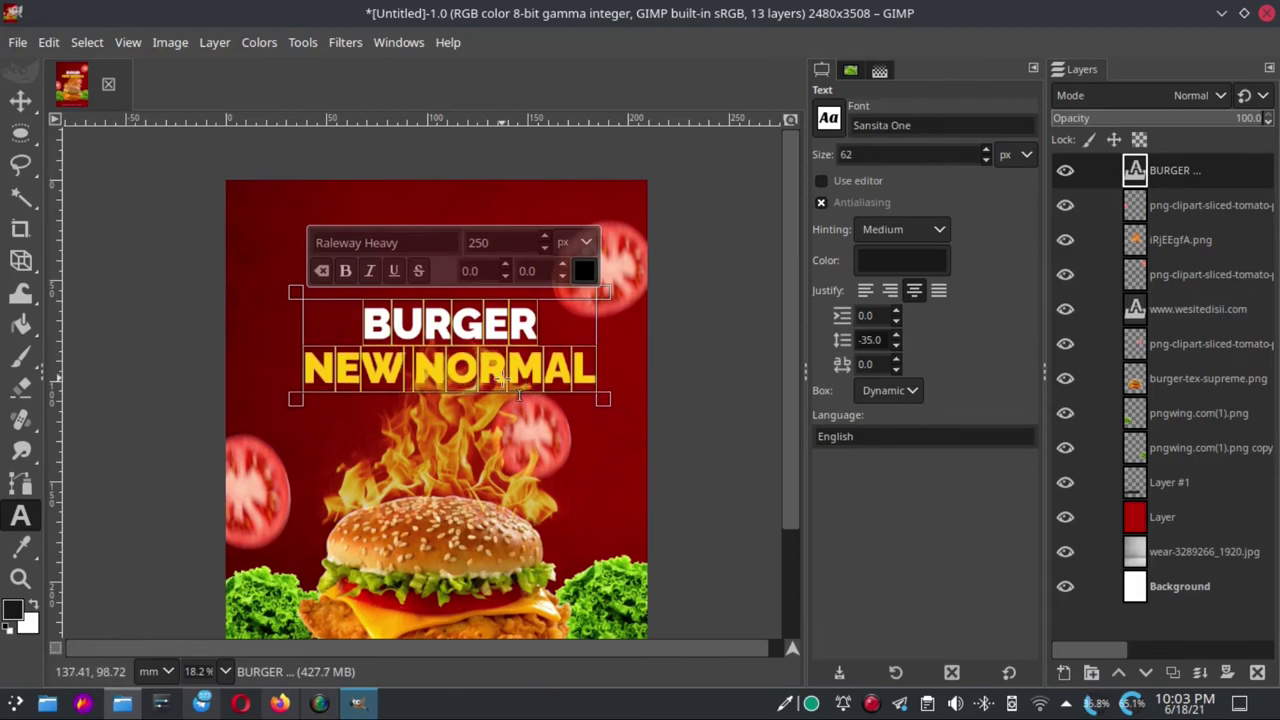
left_click(20, 101)
mouse_move(20, 132)
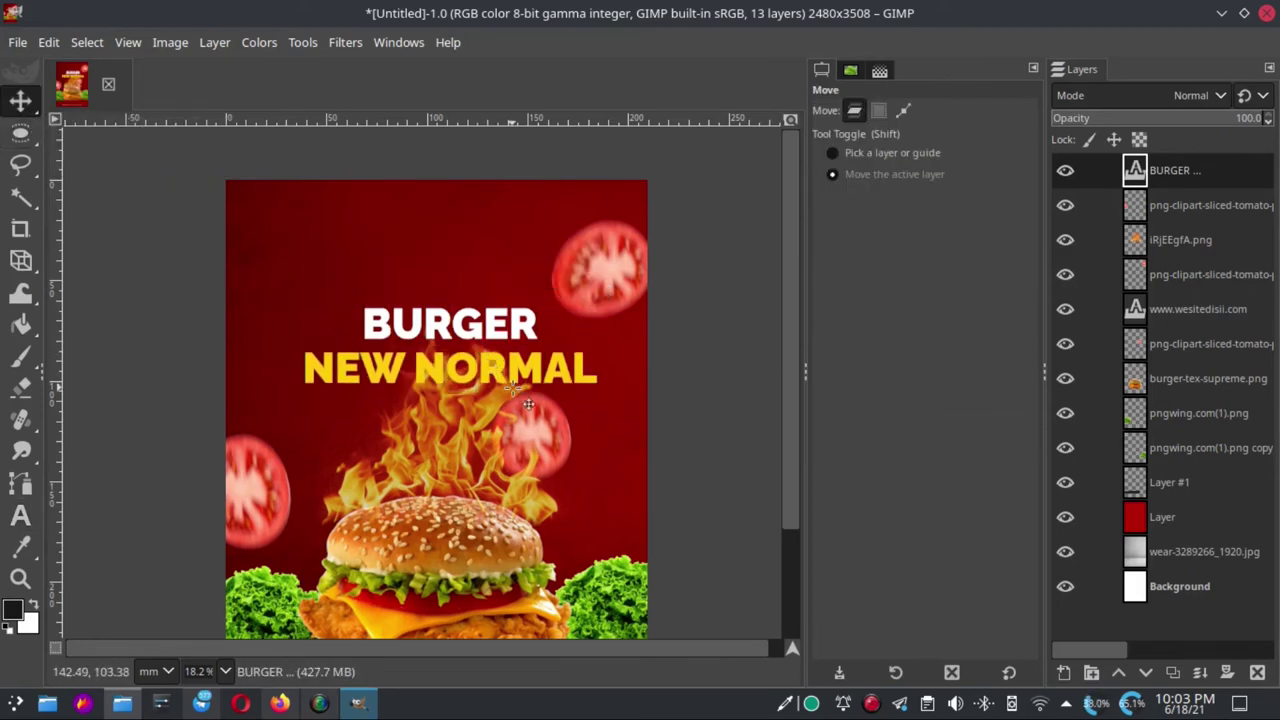
scroll(488, 313, "down", 4)
scroll(488, 313, "up", 4)
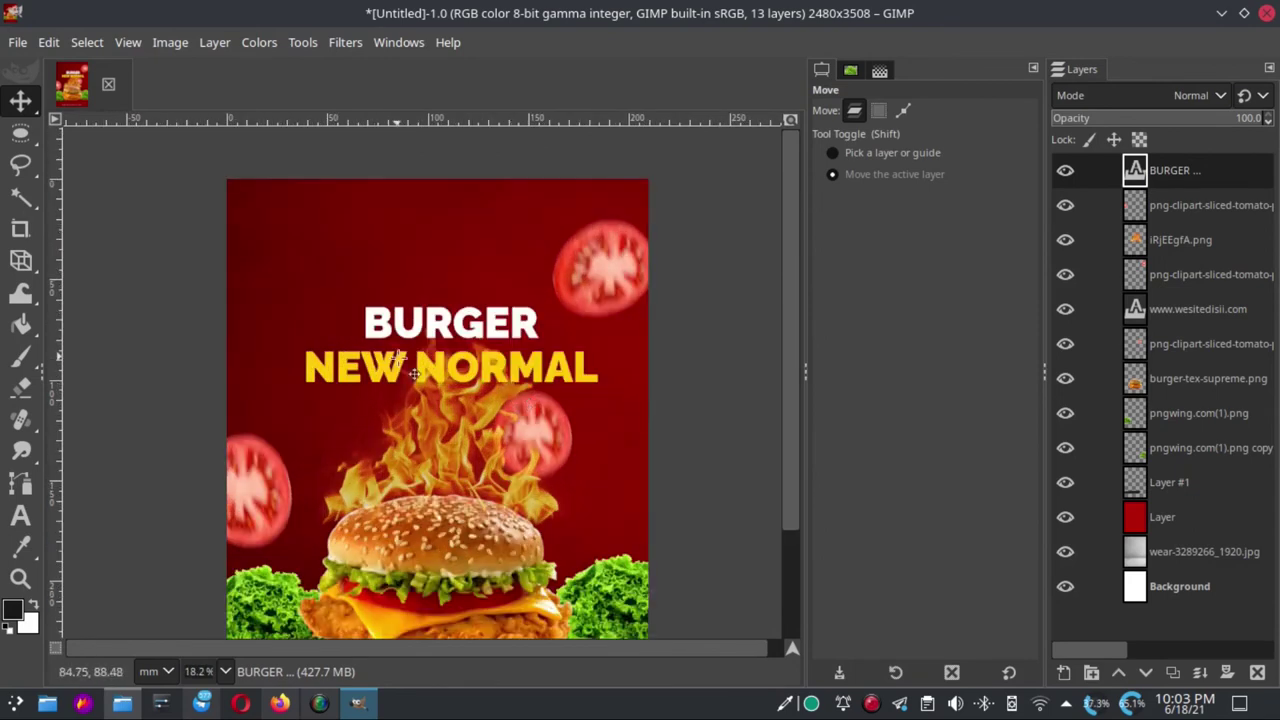
Add SeekPng.com_grunge-png_79407.png as a layer over NEW NORMAL, just below the headline layer
left_click(17, 45)
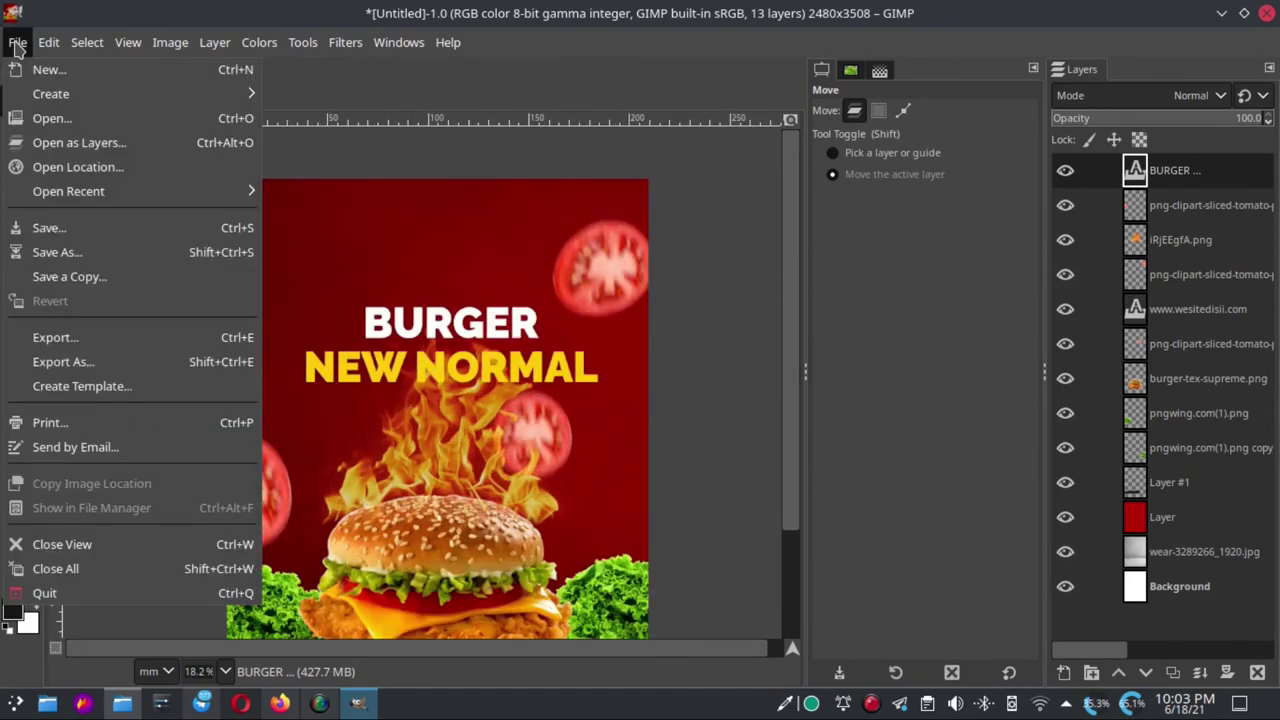
left_click(117, 144)
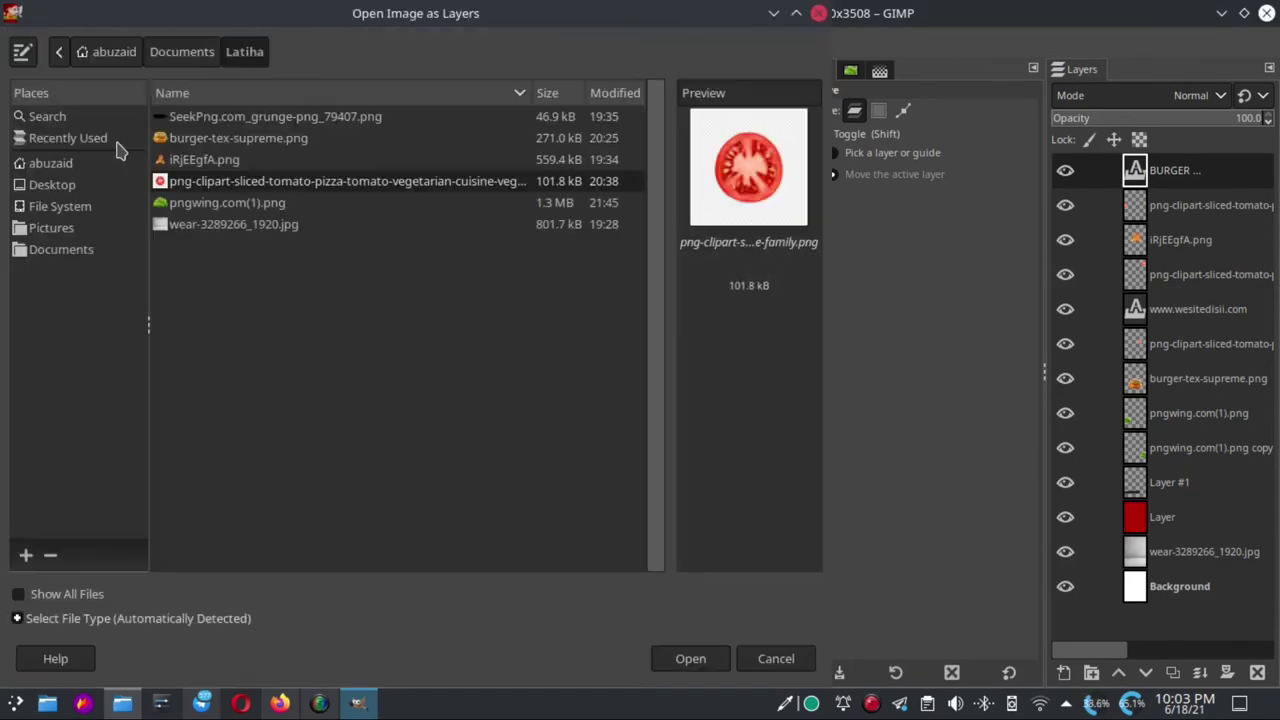
left_click(297, 118)
left_click(700, 662)
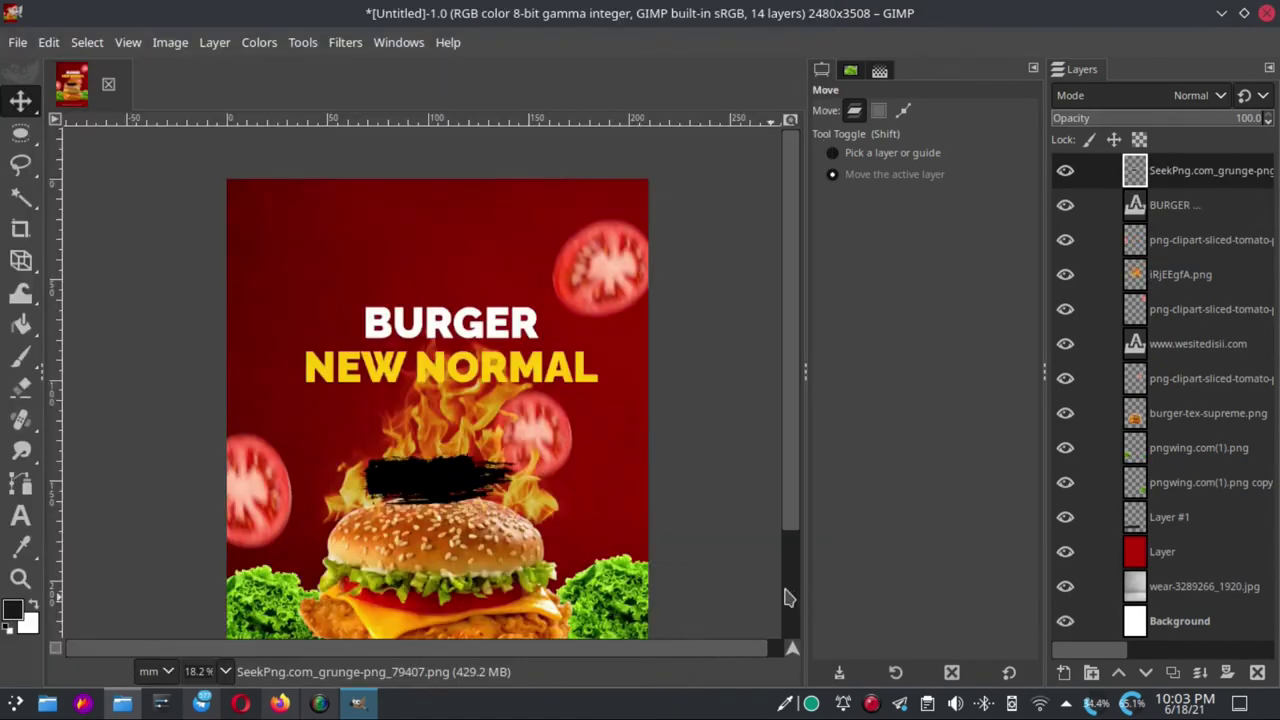
left_click_drag(443, 486, 453, 362)
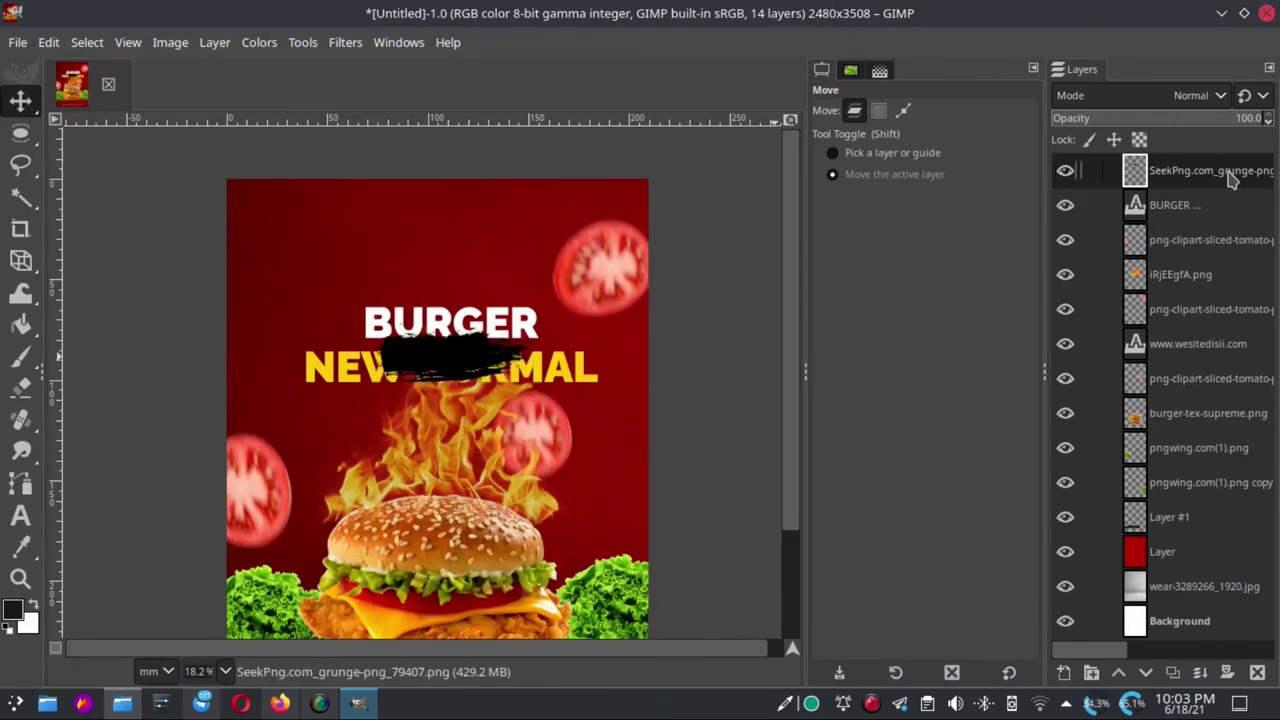
left_click_drag(1232, 177, 1218, 236)
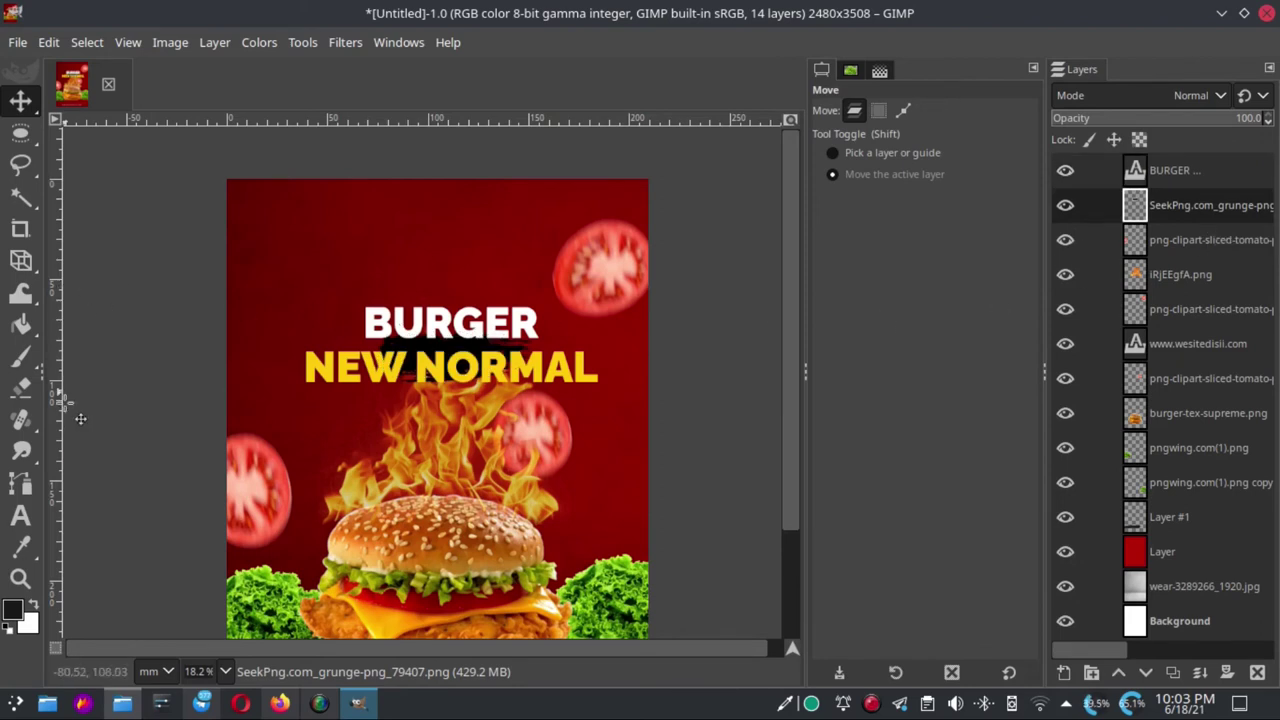
mouse_move(110, 349)
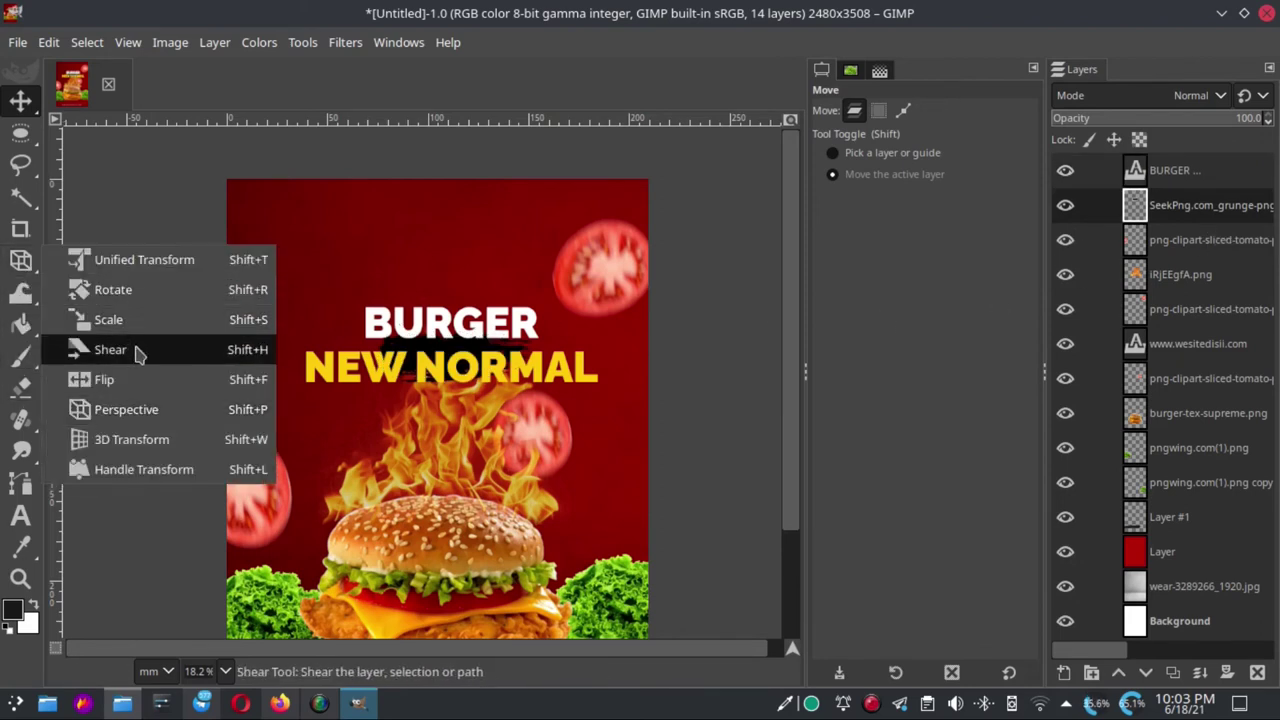
Scale the grunge stroke up to about 203.88 × 80.60 mm
left_click(108, 319)
left_click(428, 365)
left_click_drag(556, 414, 722, 450)
left_click_drag(566, 417, 485, 372)
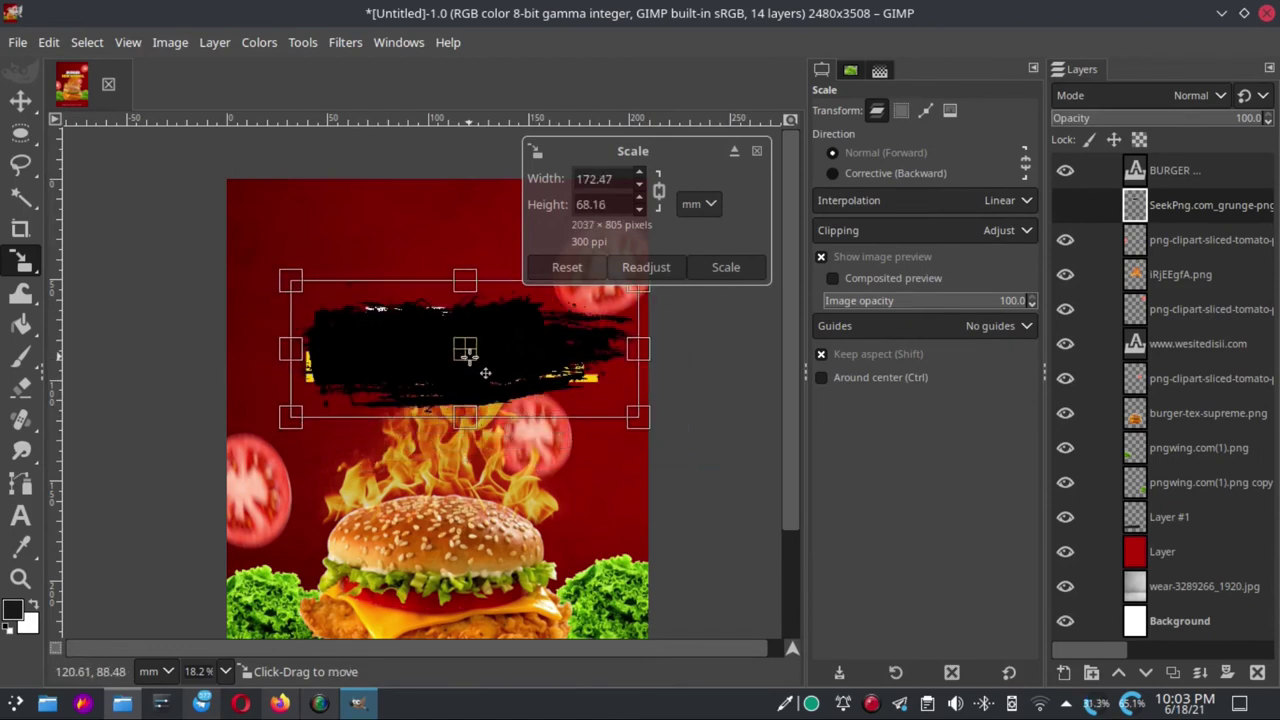
left_click_drag(640, 420, 698, 446)
left_click_drag(505, 366, 470, 368)
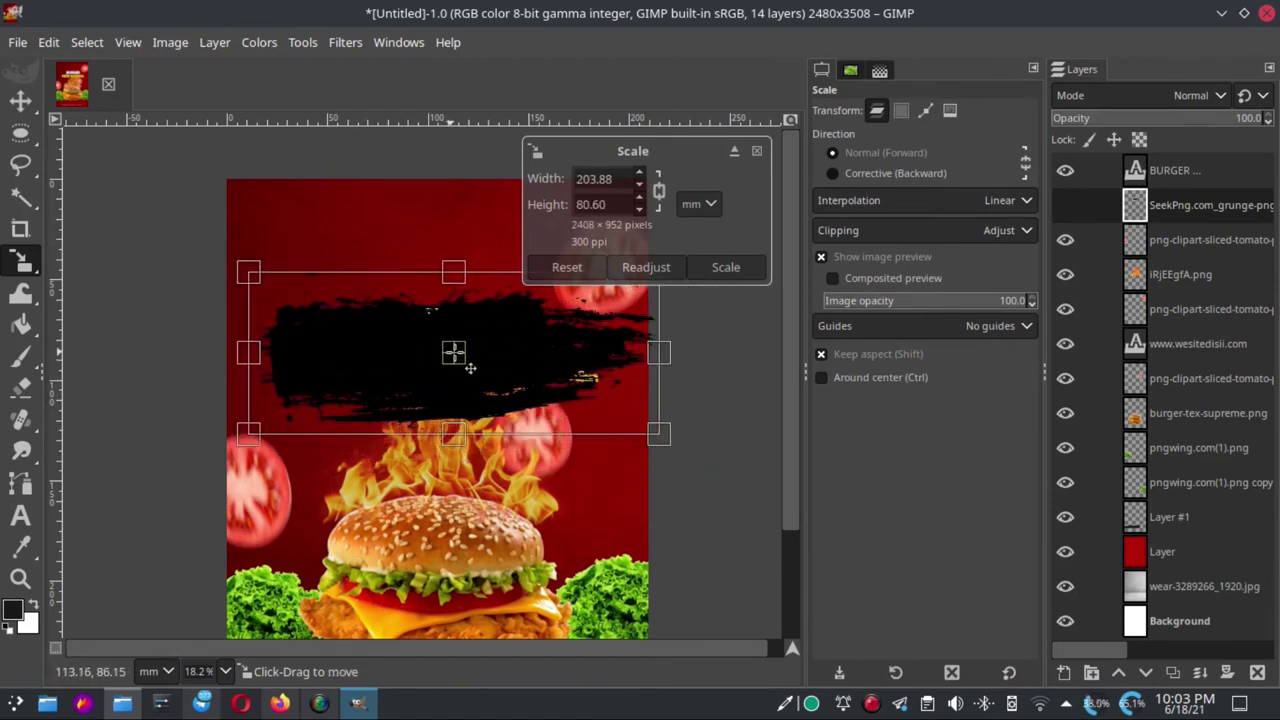
left_click(726, 267)
Nudge the grunge banner slightly up behind the headline
scroll(505, 360, "down", 2, "ctrl")
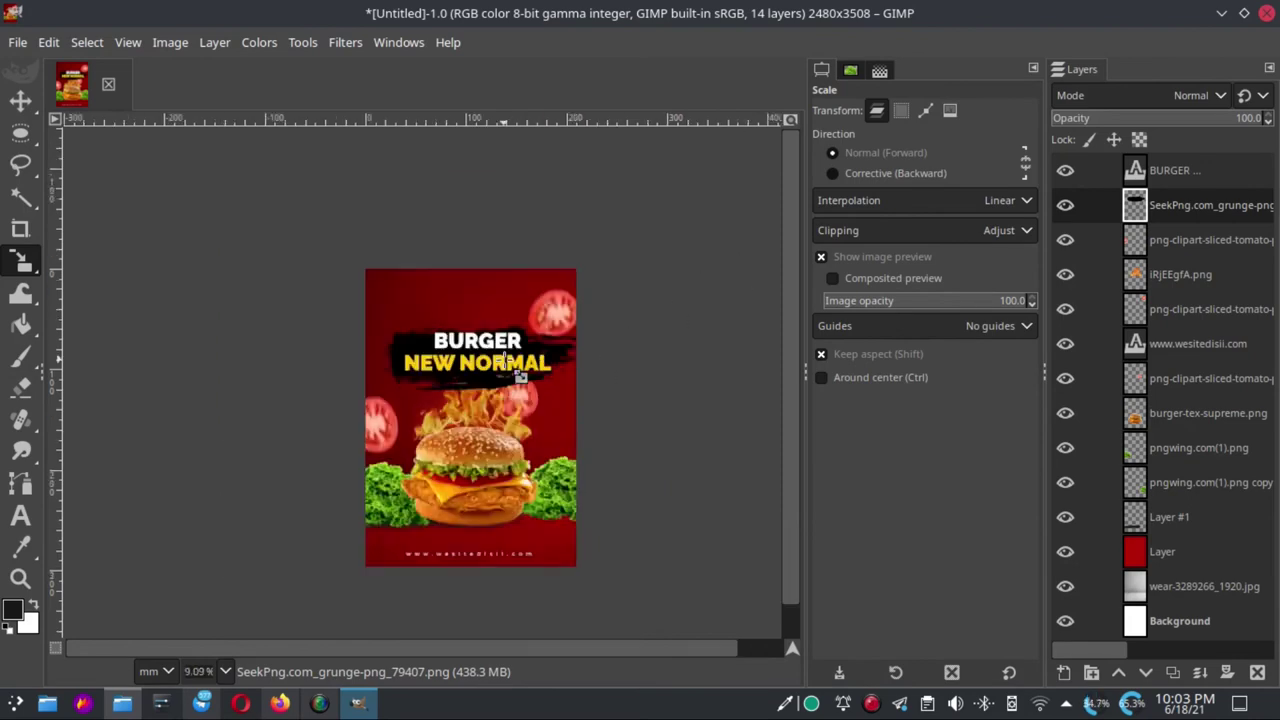
scroll(485, 370, "up", 1, "ctrl")
left_click(20, 100)
left_click_drag(531, 346, 530, 340)
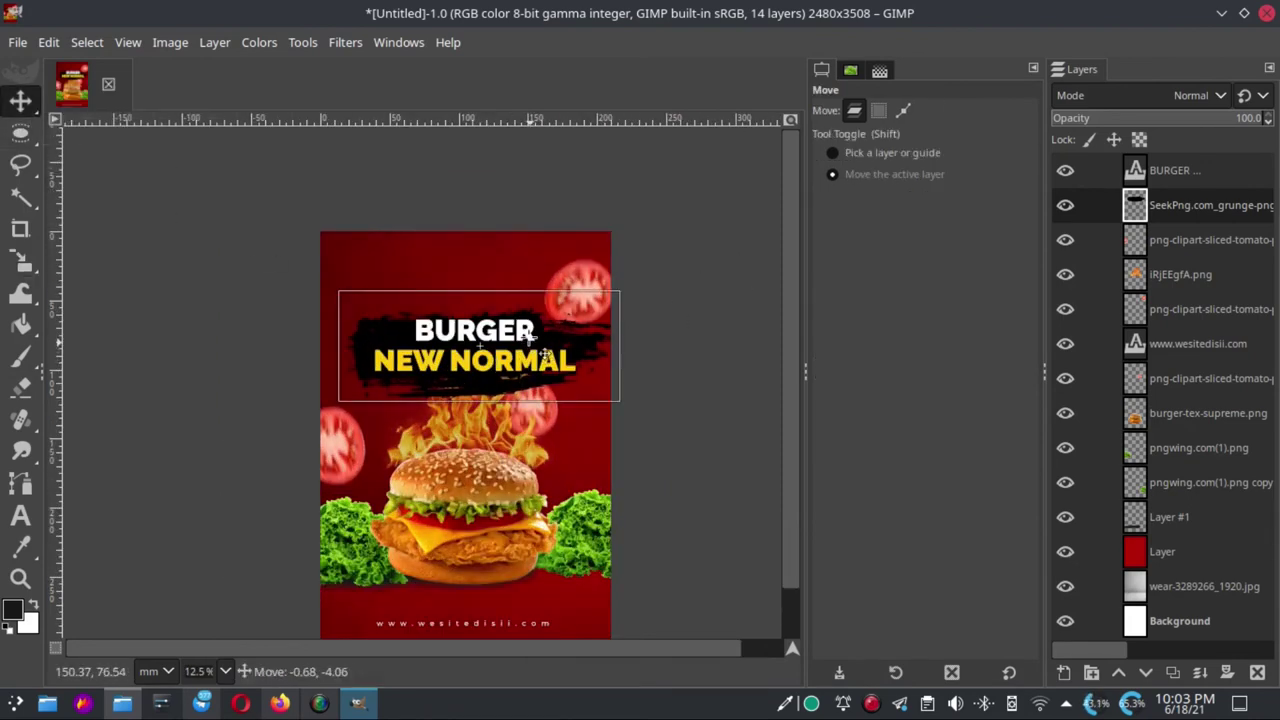
scroll(490, 350, "down", 4, "ctrl")
scroll(485, 355, "up", 4, "ctrl")
scroll(480, 360, "down", 2, "ctrl")
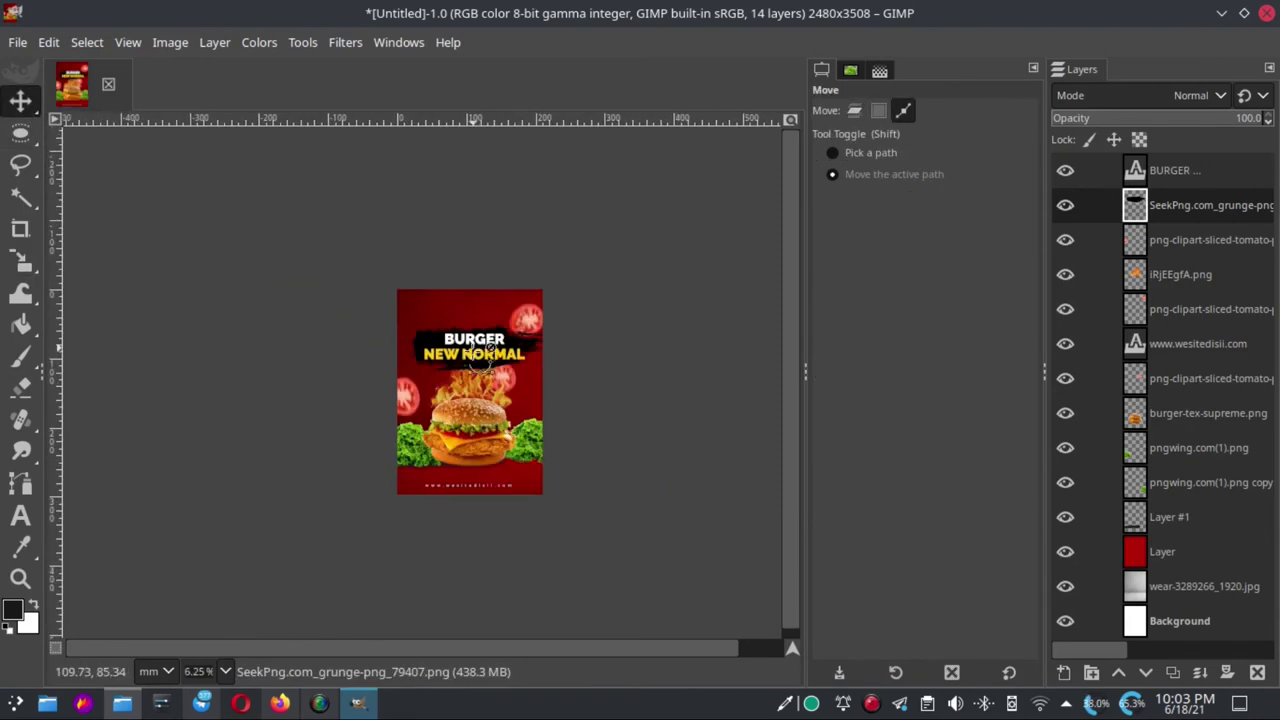
scroll(482, 365, "up", 3, "ctrl")
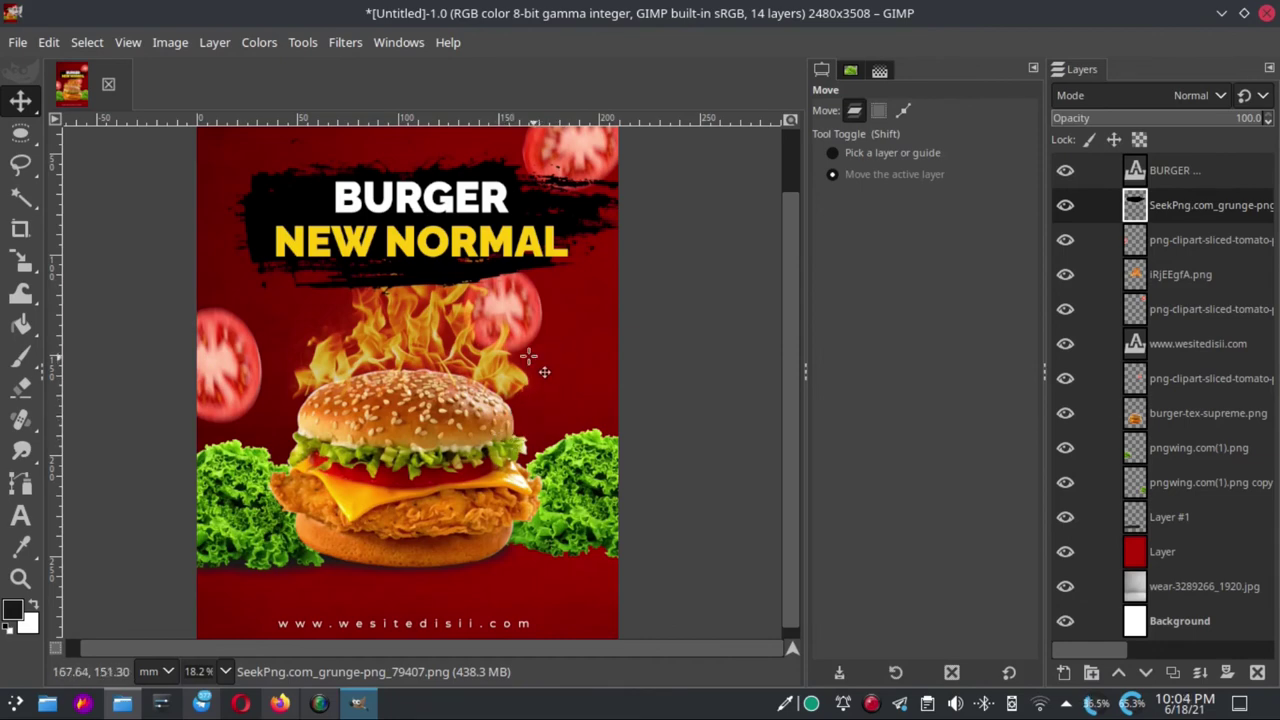
left_click(20, 132)
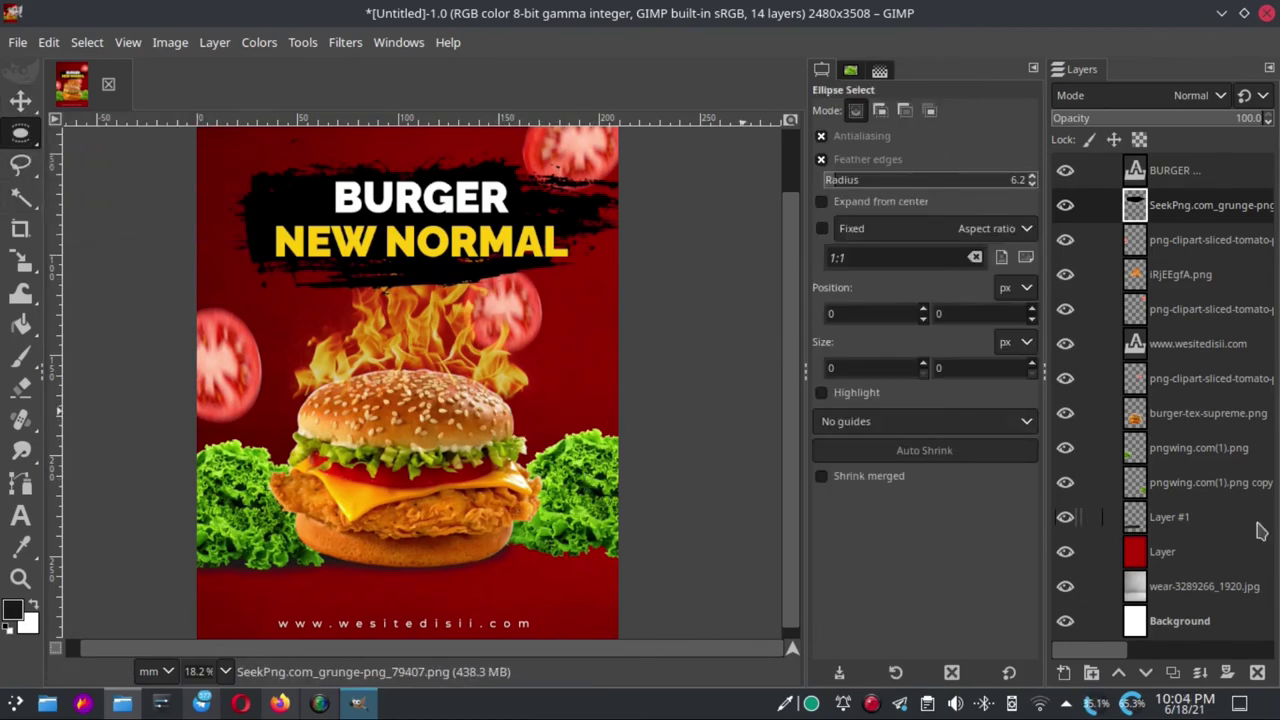
Hide the pngwing.com(1).png lettuce layer and its copy
left_click(1078, 462)
left_click(1066, 484)
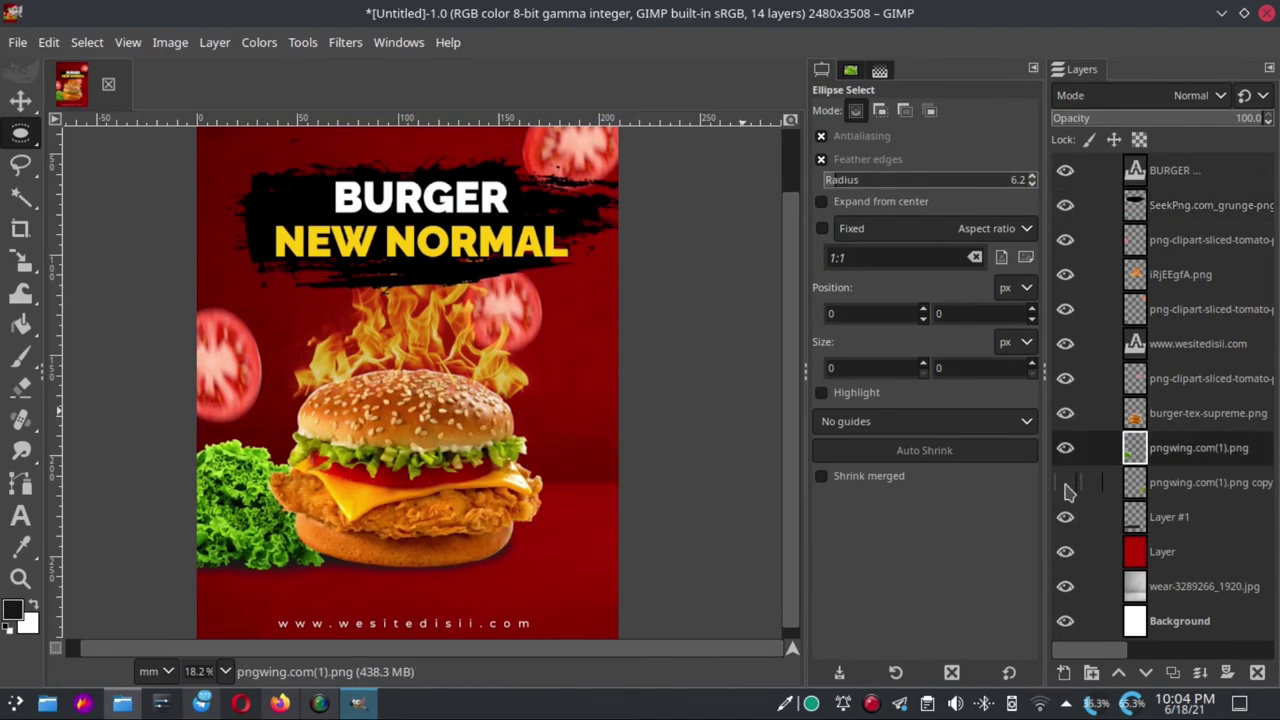
left_click(1064, 458)
scroll(743, 513, "down", 2)
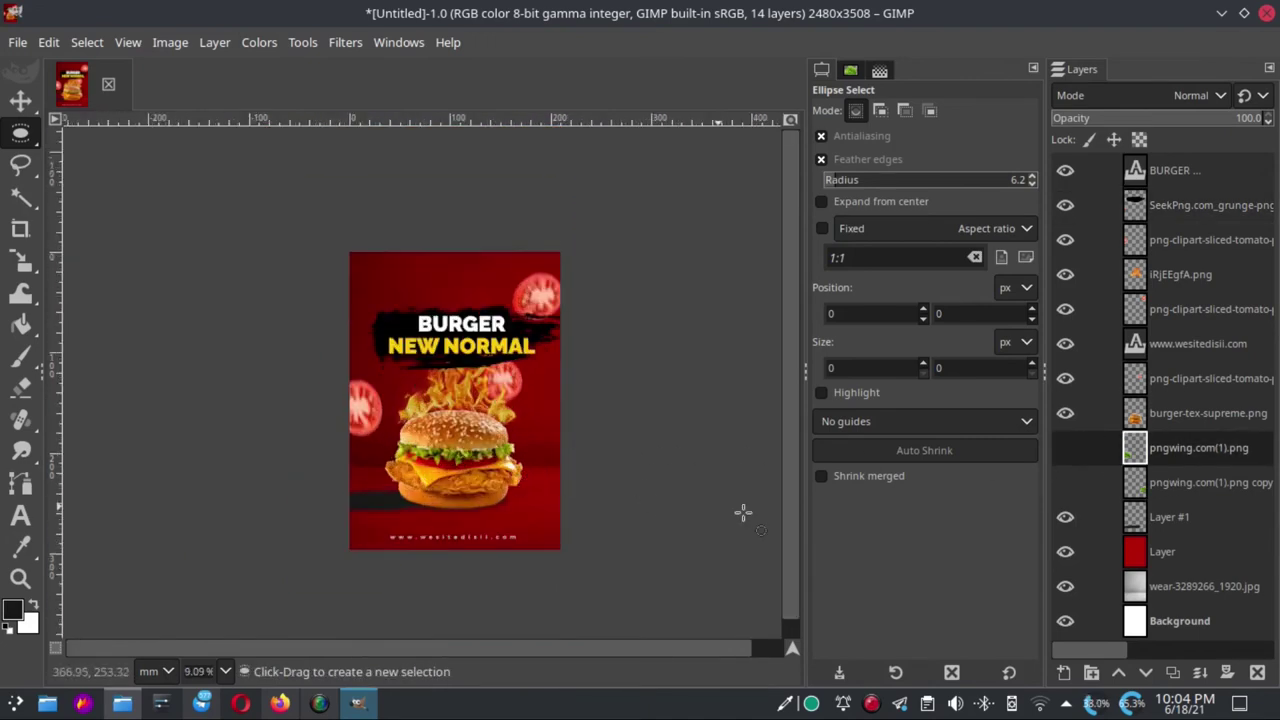
scroll(397, 505, "up", 2)
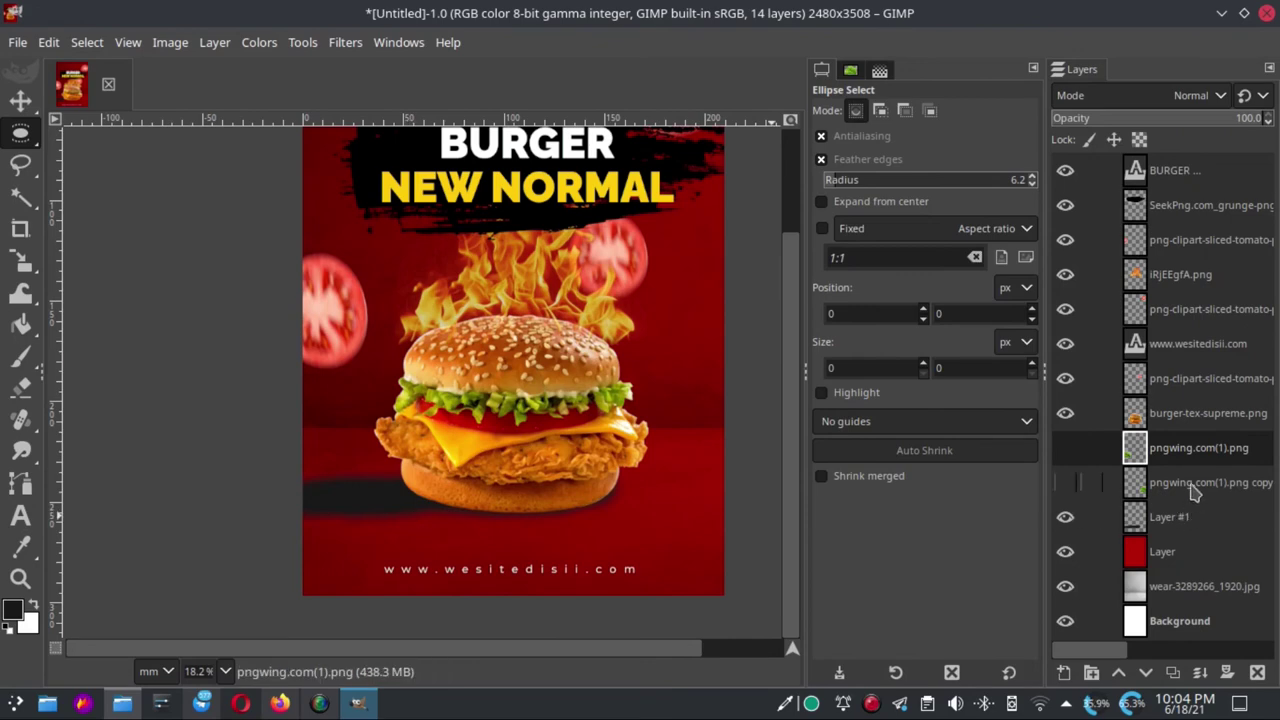
Delete the old shadow Layer #1 and bring up the New Layer dialog
left_click(1196, 517)
left_click(1257, 672)
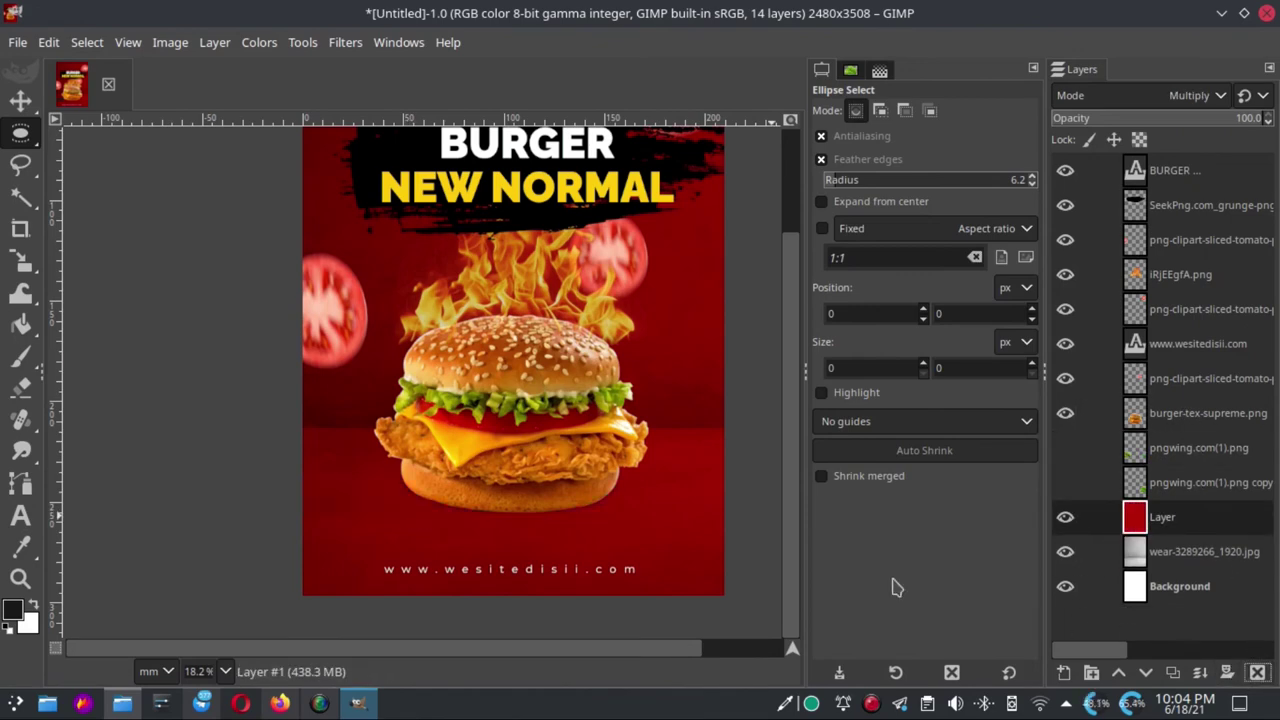
scroll(497, 508, "down", 3)
scroll(528, 470, "up", 2)
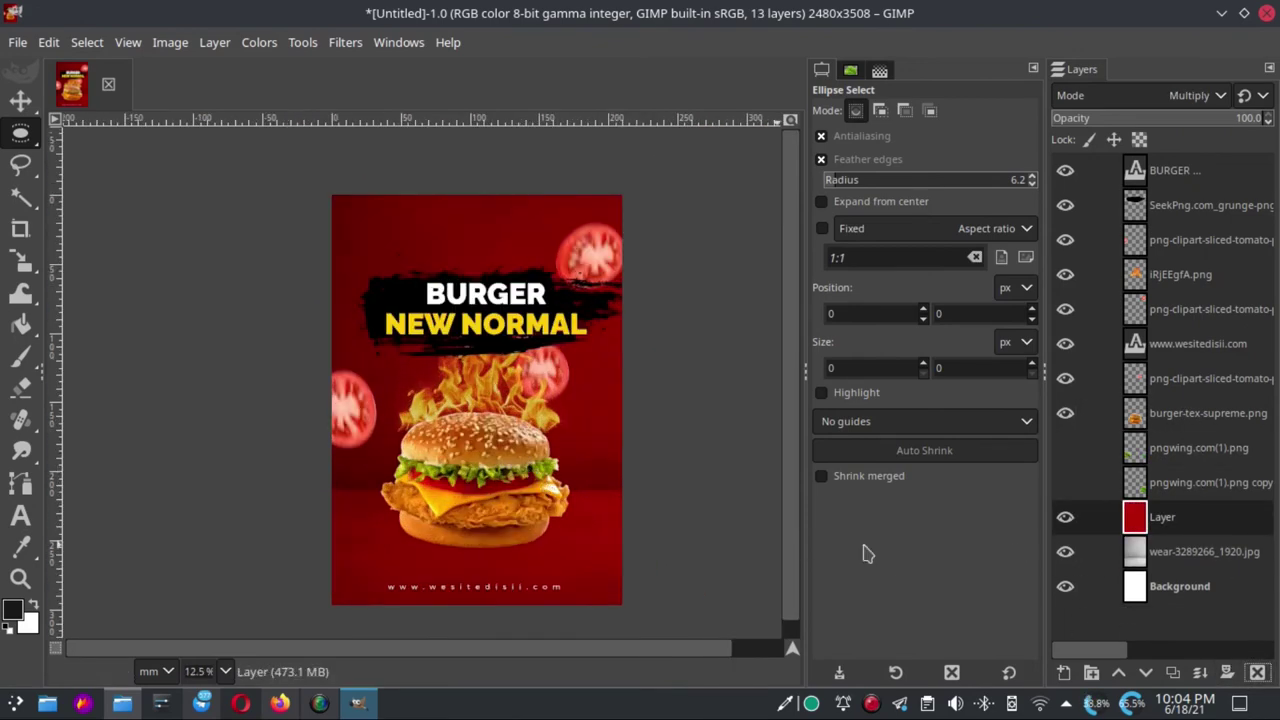
left_click(1063, 672)
mouse_move(20, 451)
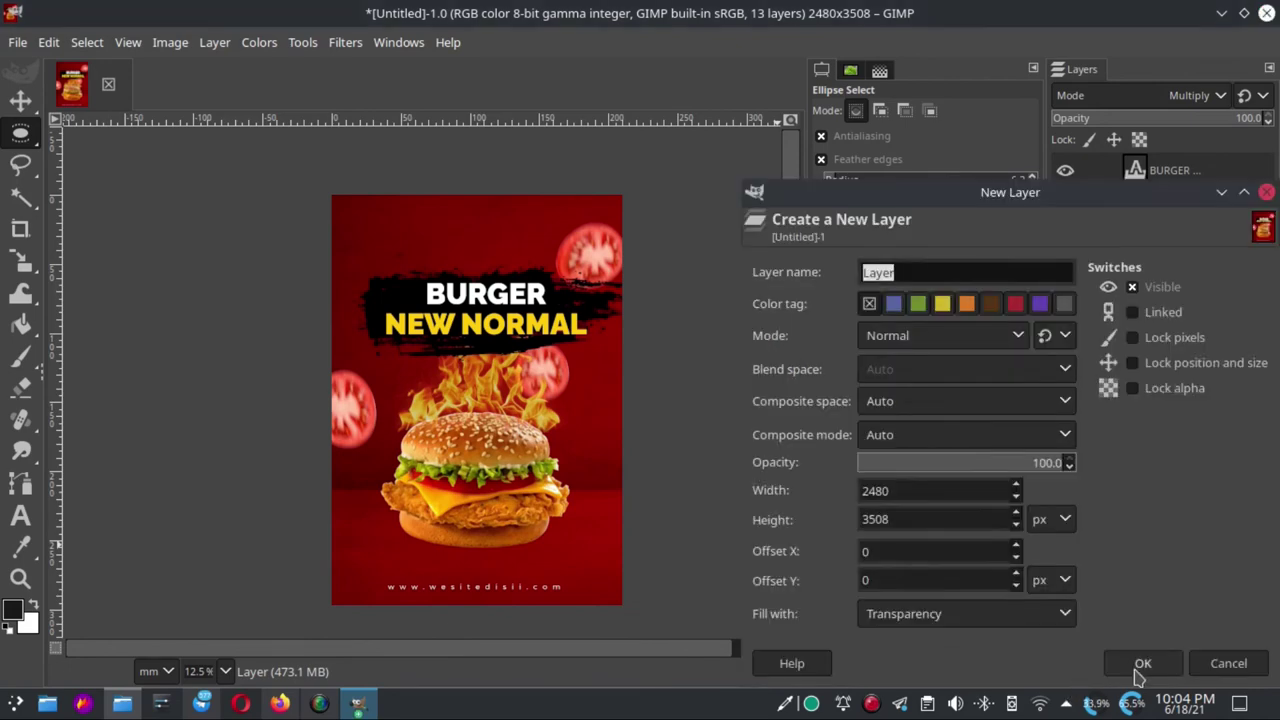
Paint a soft dark burger shadow on a new transparent layer at 65.5 opacity, erasing excess
left_click(1142, 663)
left_click(20, 355)
scroll(474, 500, "up", 2)
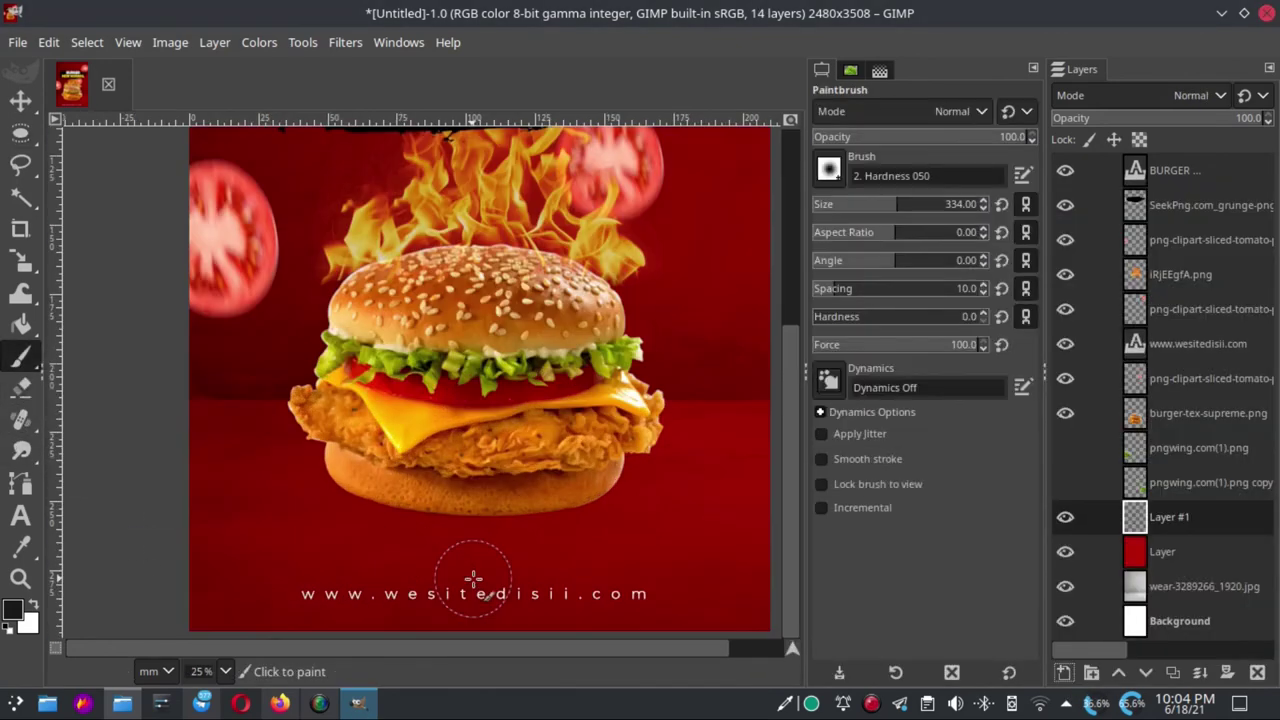
mouse_move(330, 500)
left_mouse_down()
mouse_move(606, 503)
mouse_move(491, 514)
mouse_move(340, 505)
mouse_move(607, 500)
left_mouse_up()
scroll(608, 500, "down", 2)
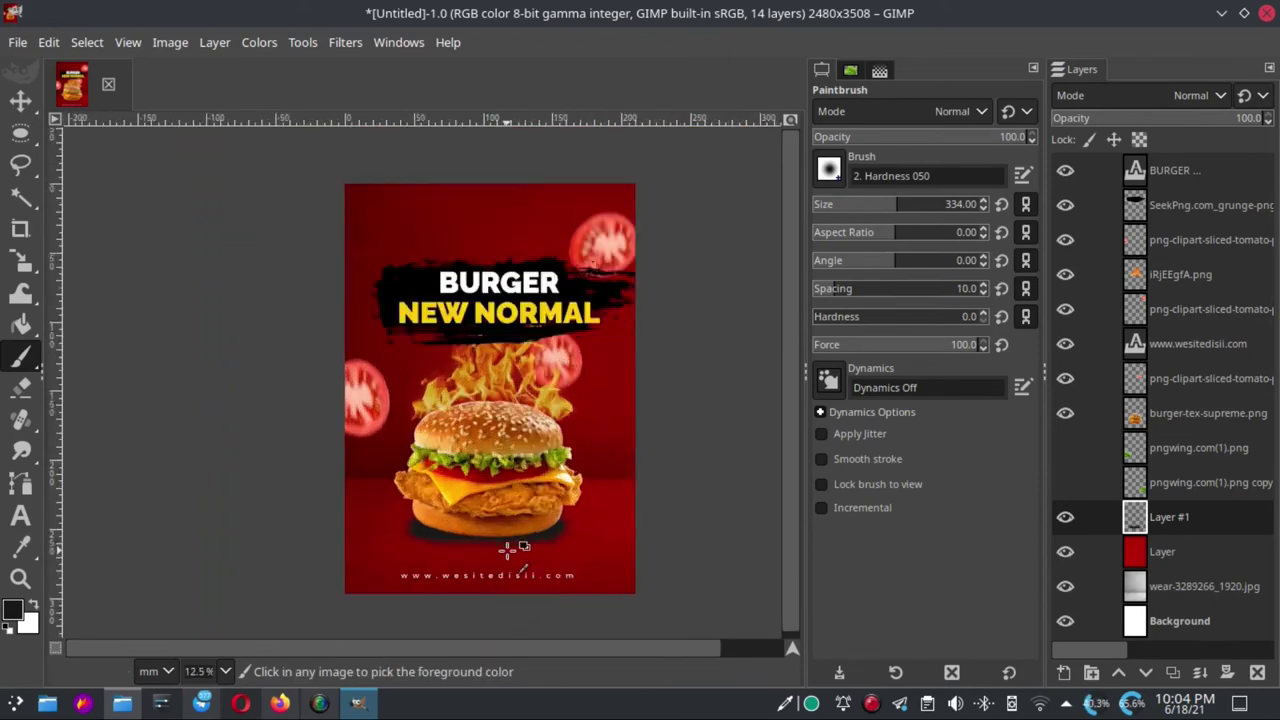
scroll(608, 500, "up", 1)
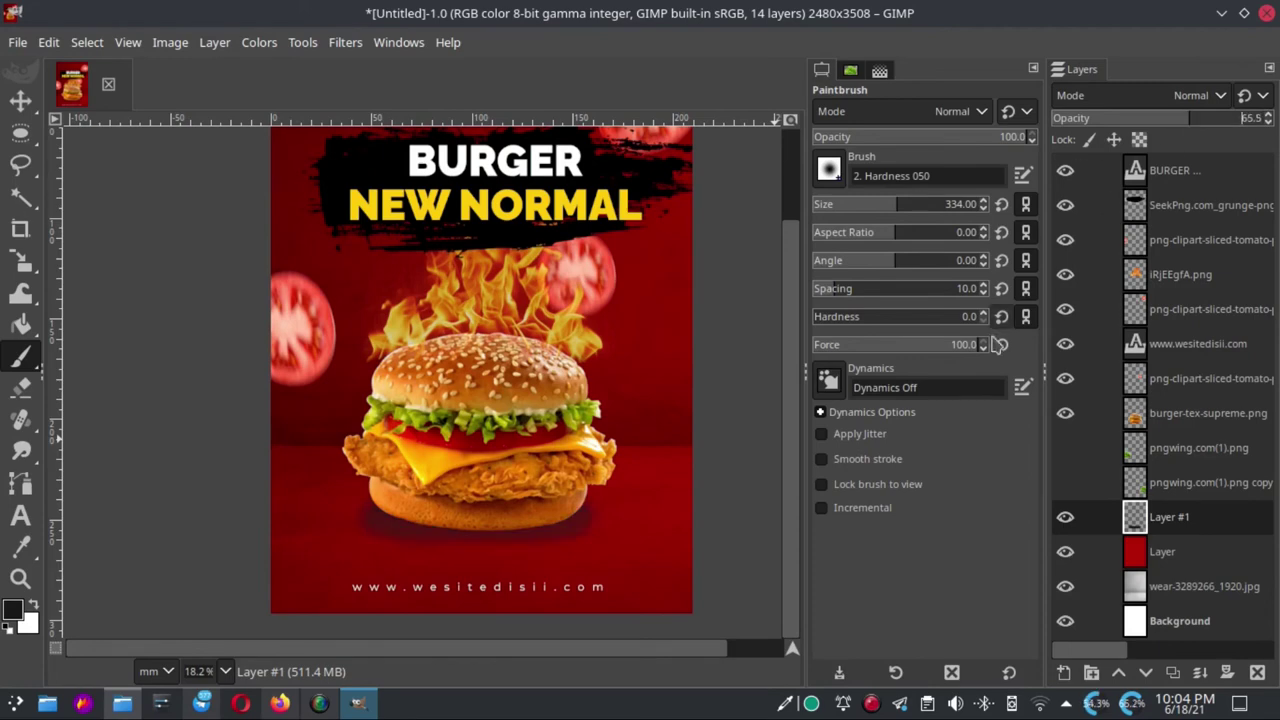
scroll(463, 563, "up", 1)
scroll(450, 553, "up", 1)
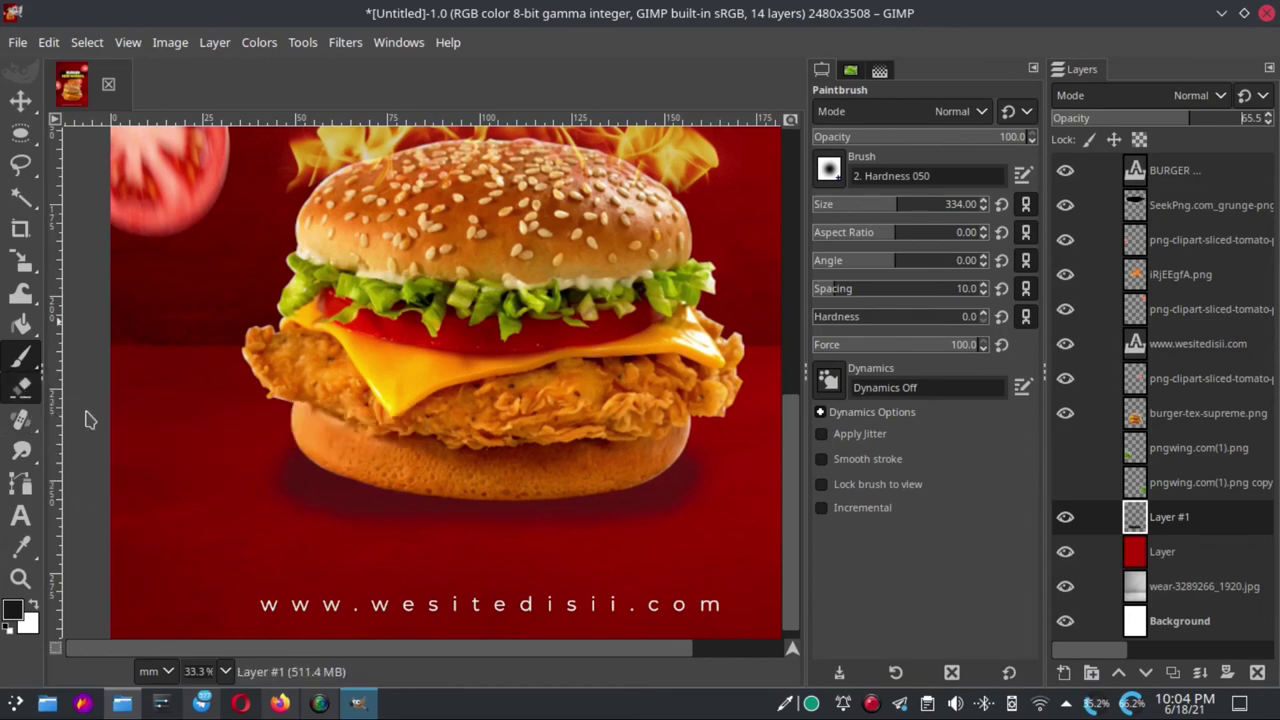
left_click(22, 387)
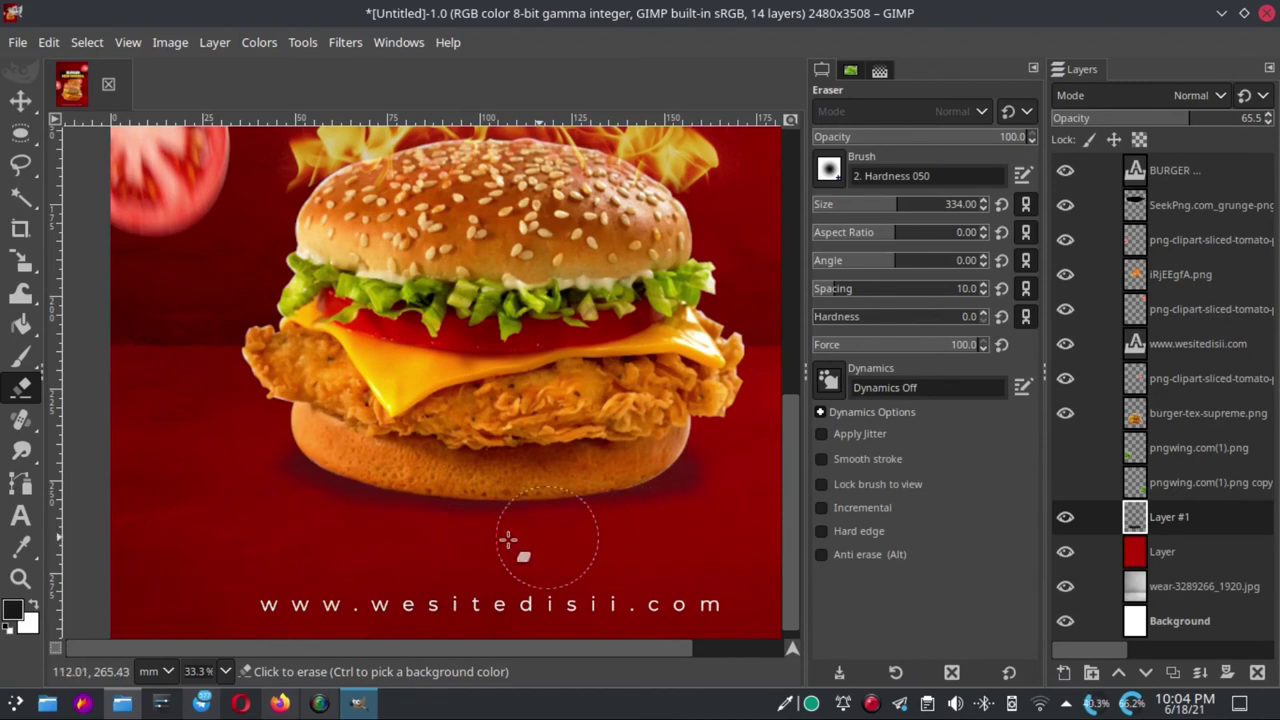
left_click(381, 543)
scroll(381, 543, "down", 2)
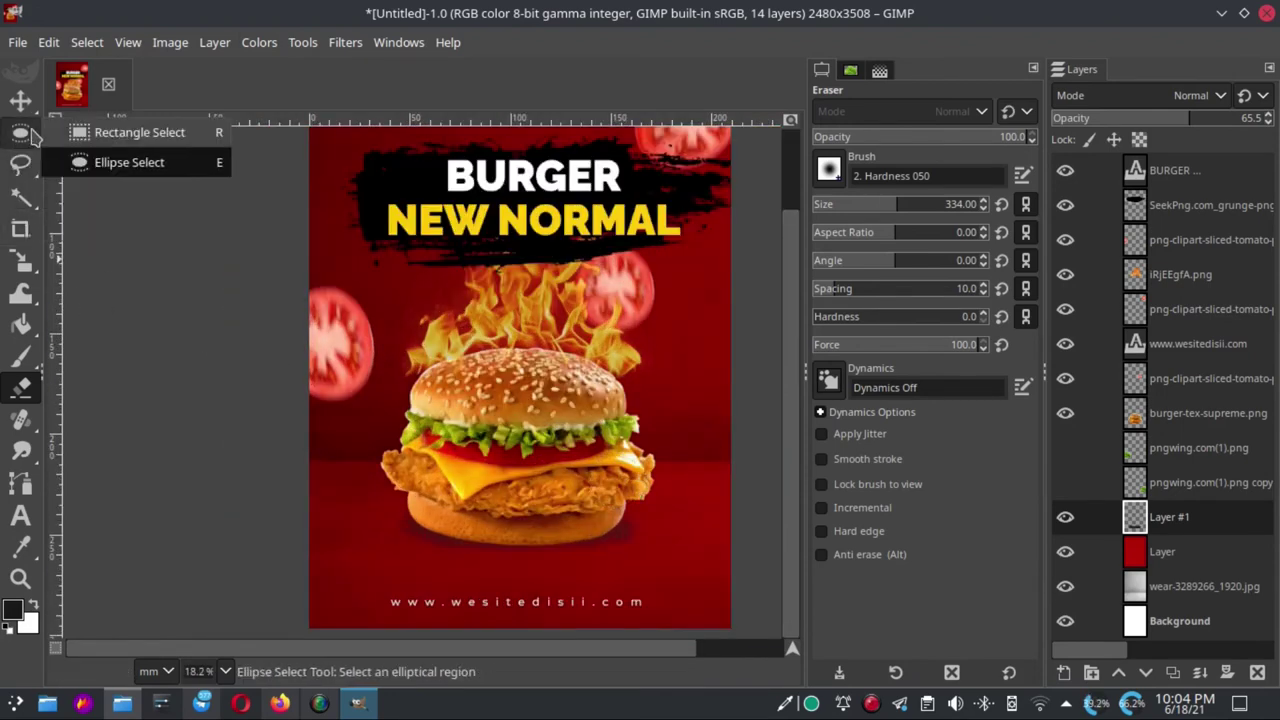
Draw a 360×360 px circular selection to the right of the burger bun
left_click(20, 100)
scroll(452, 413, "down", 3)
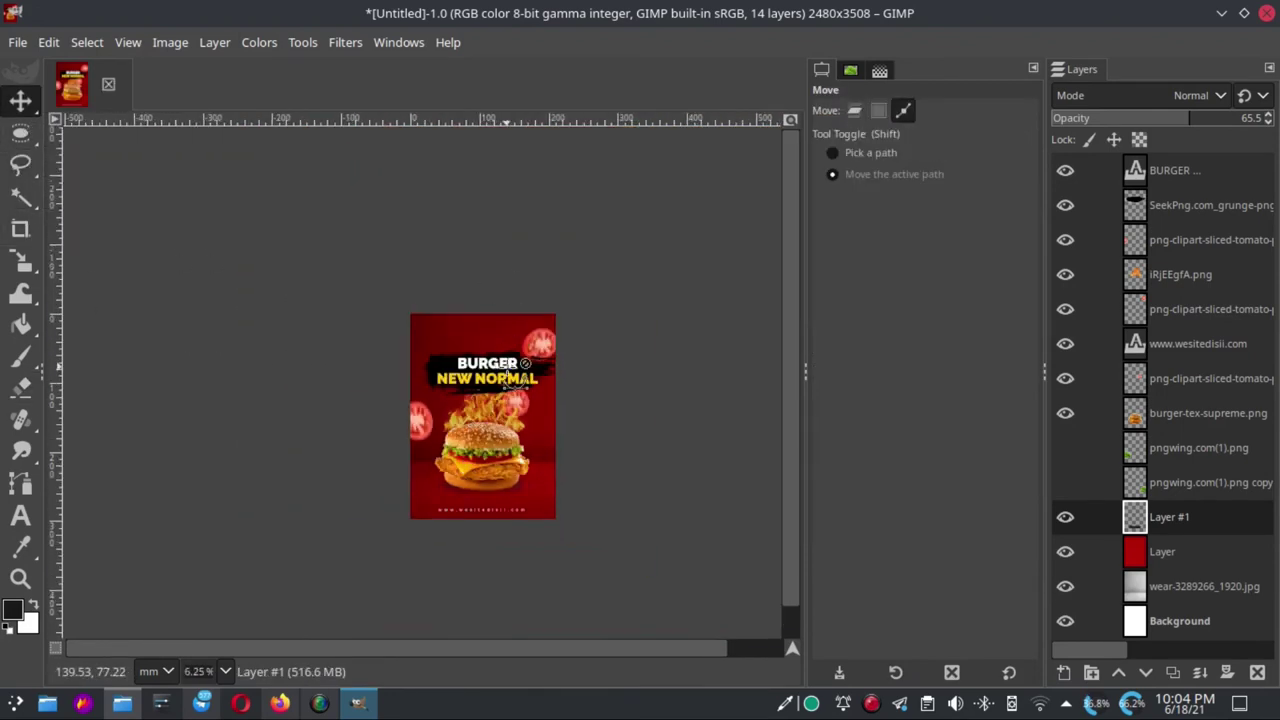
scroll(512, 388, "up", 2)
scroll(551, 517, "up", 2)
left_click(27, 140)
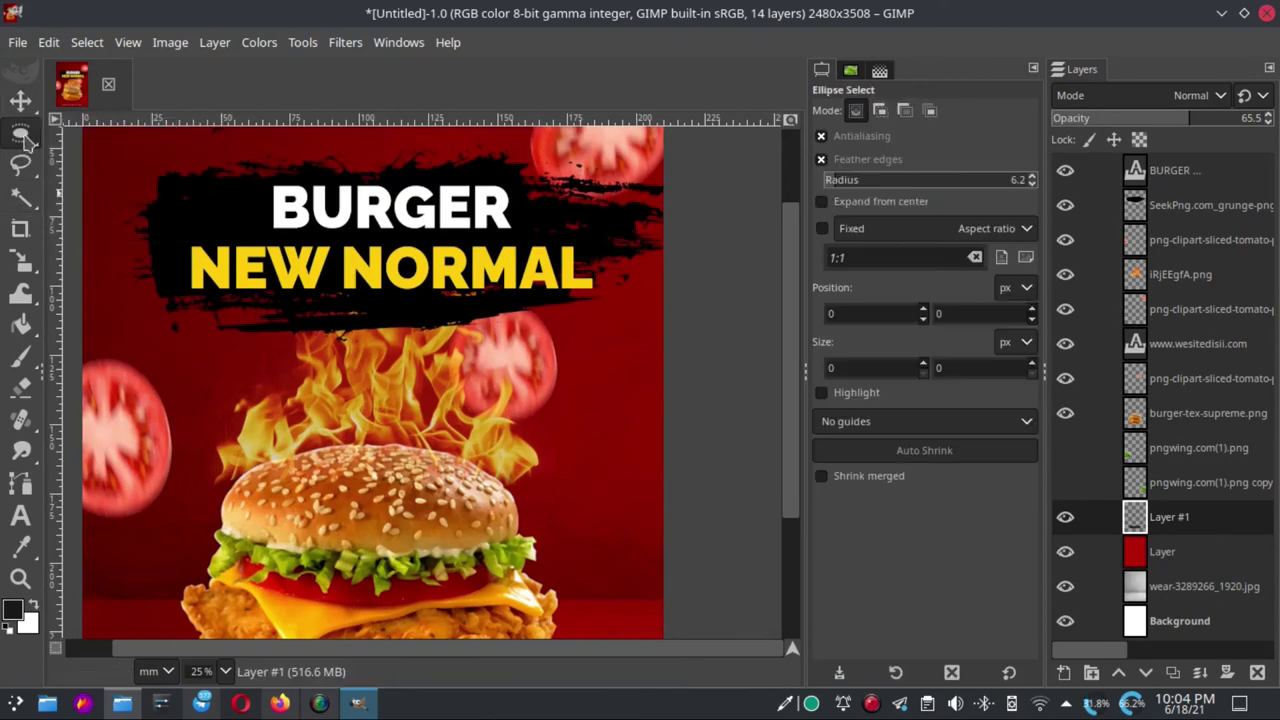
left_click_drag(516, 466, 587, 541)
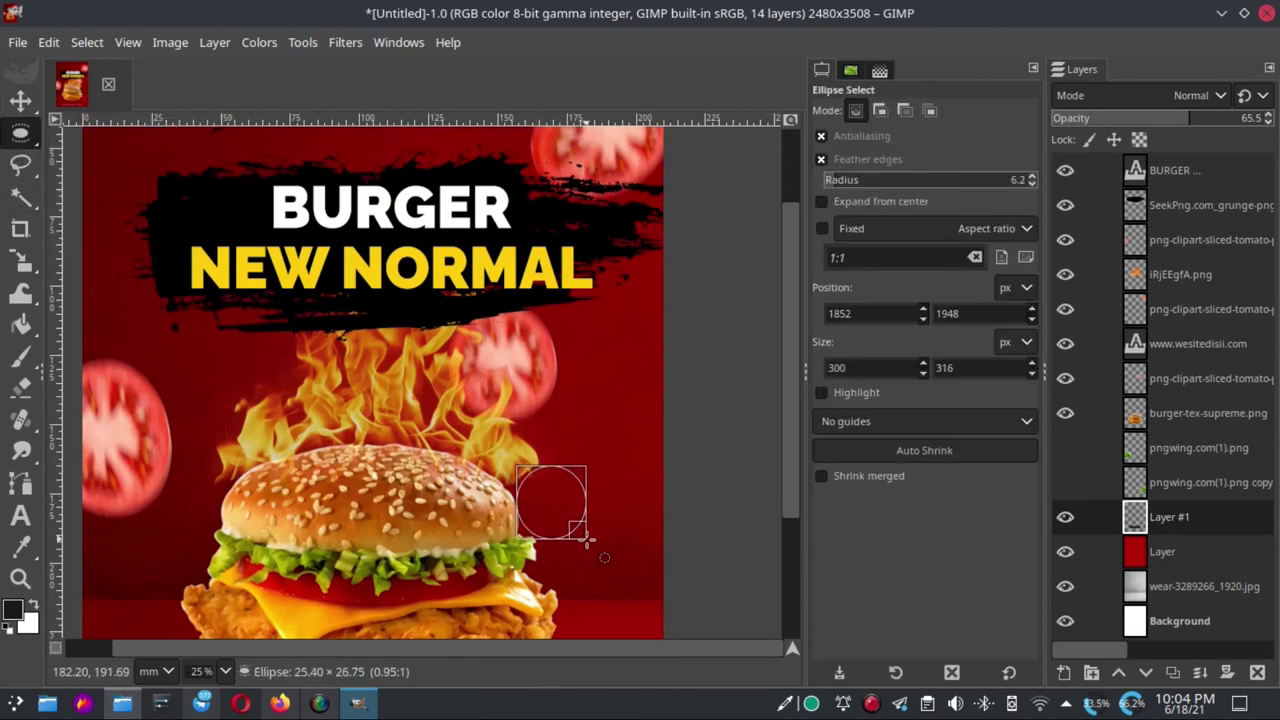
left_click_drag(590, 541, 600, 550)
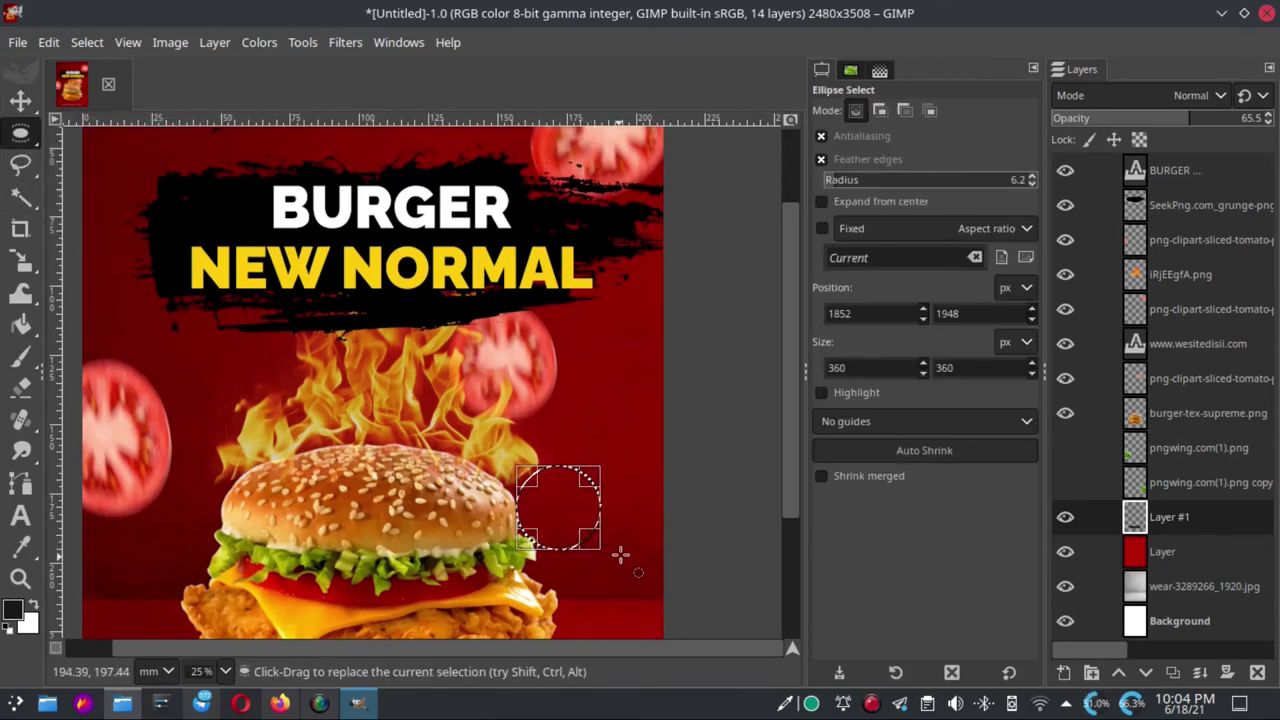
Add transparent Layer #2 high in the stack and set the foreground to dark red 1c0303
left_click(1063, 672)
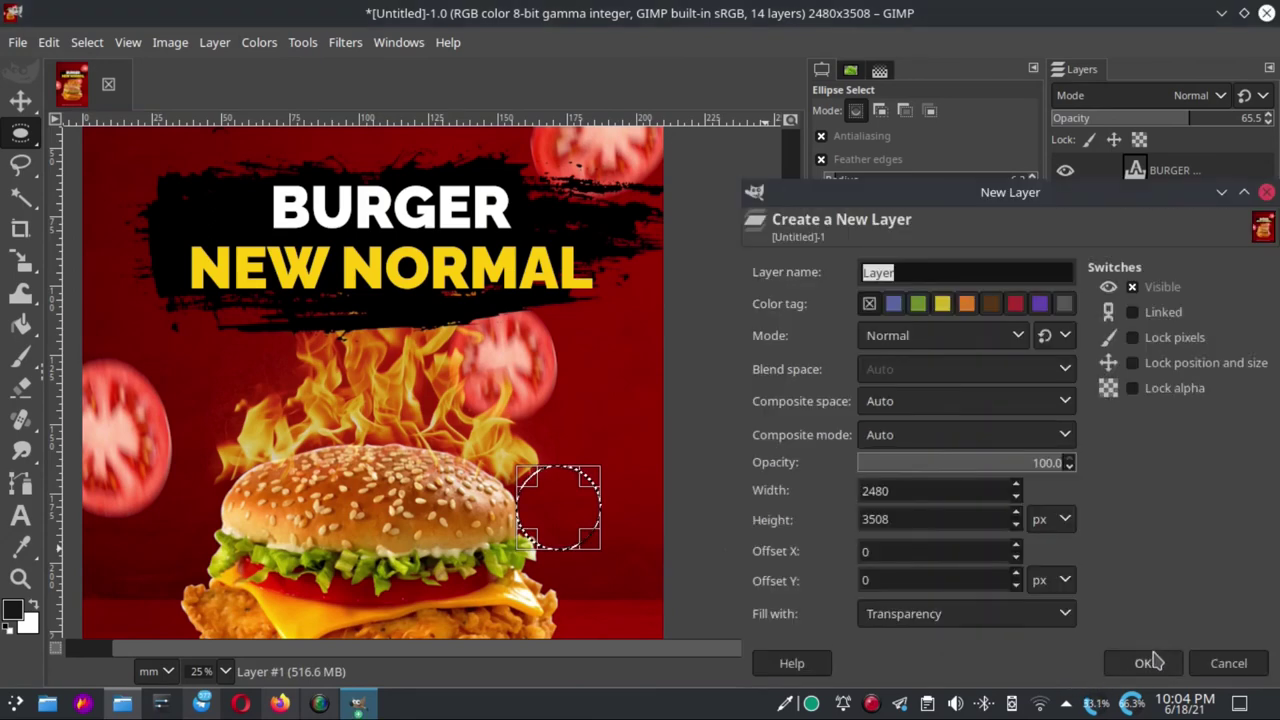
left_click(1143, 663)
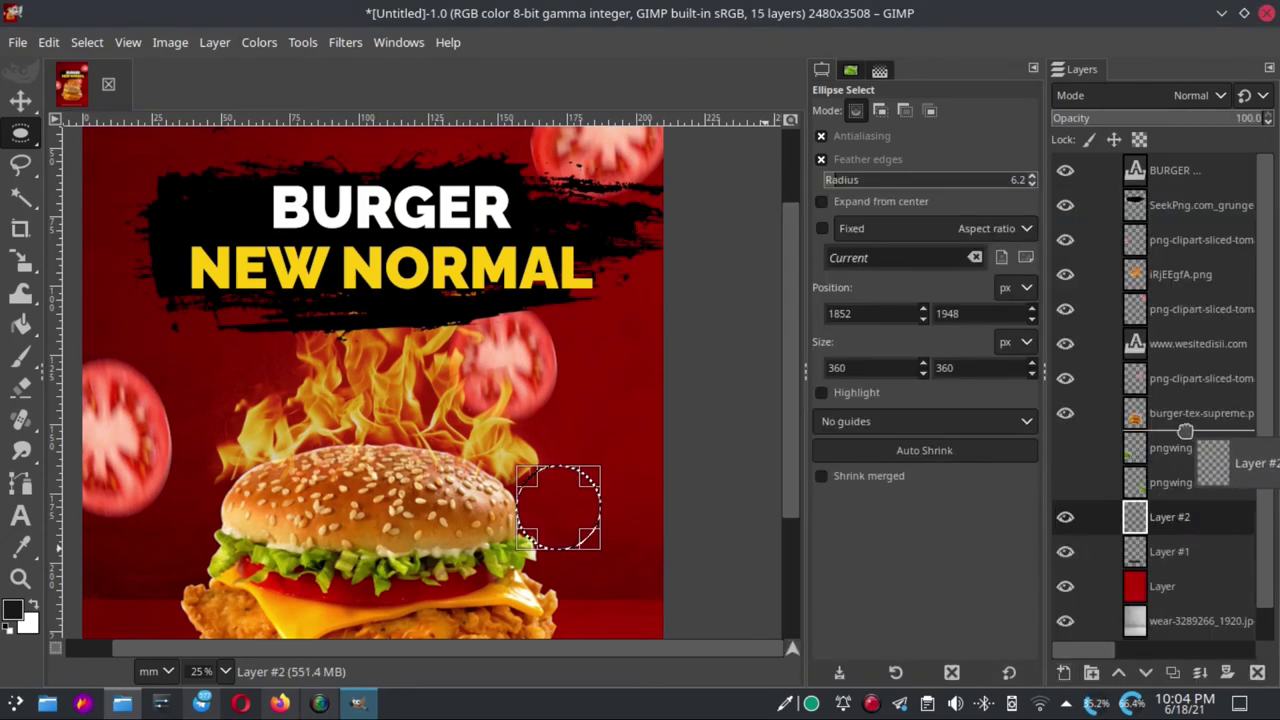
left_click_drag(1190, 532, 1204, 218)
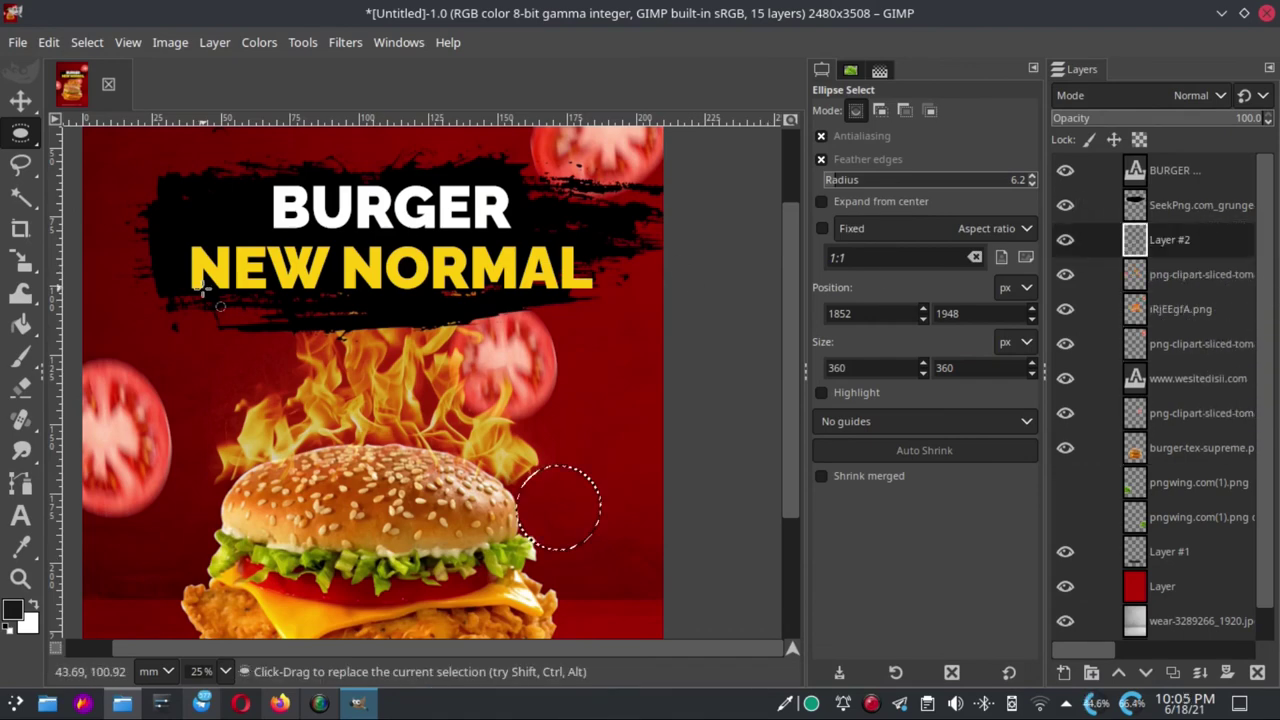
left_click(13, 610)
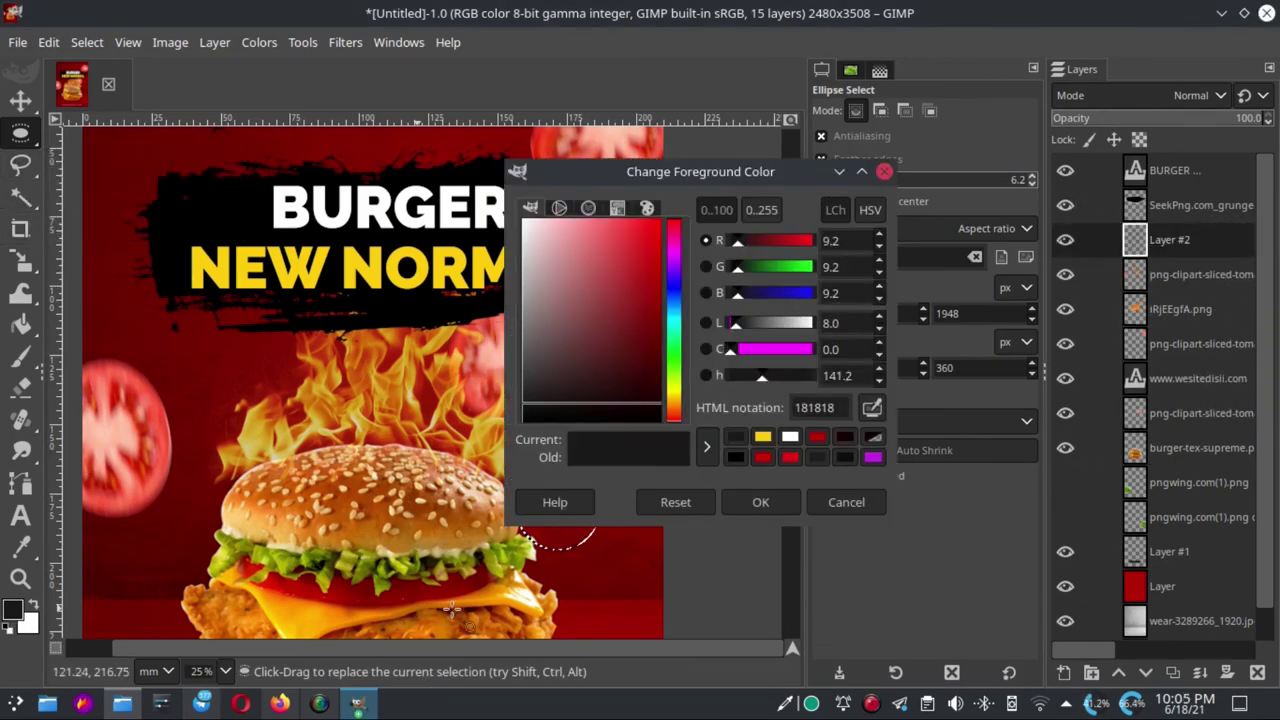
left_click(840, 443)
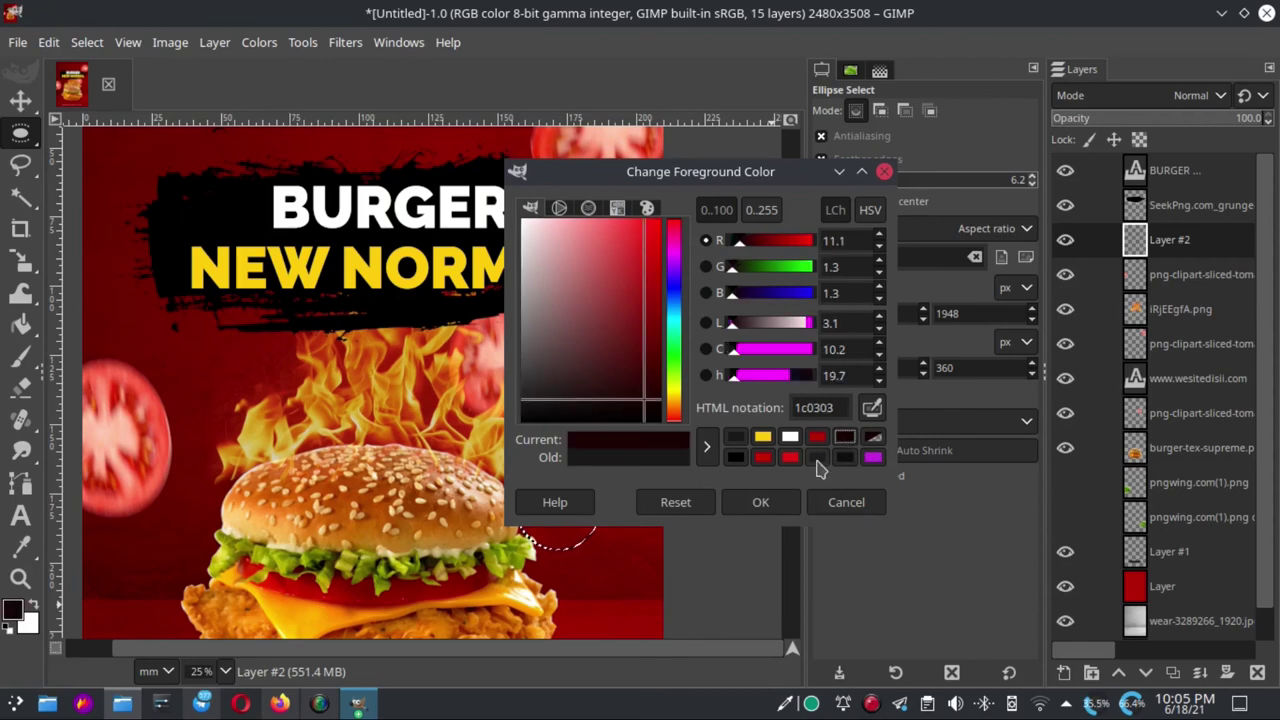
left_click(775, 502)
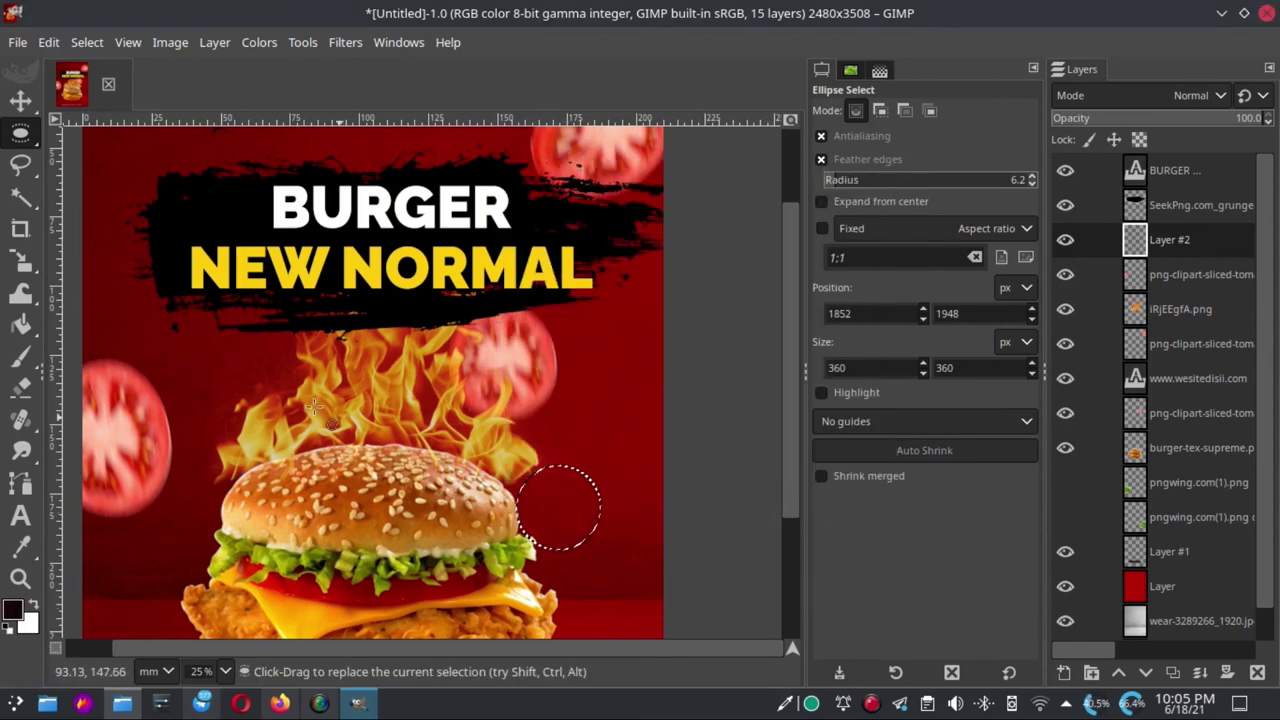
left_click(20, 323)
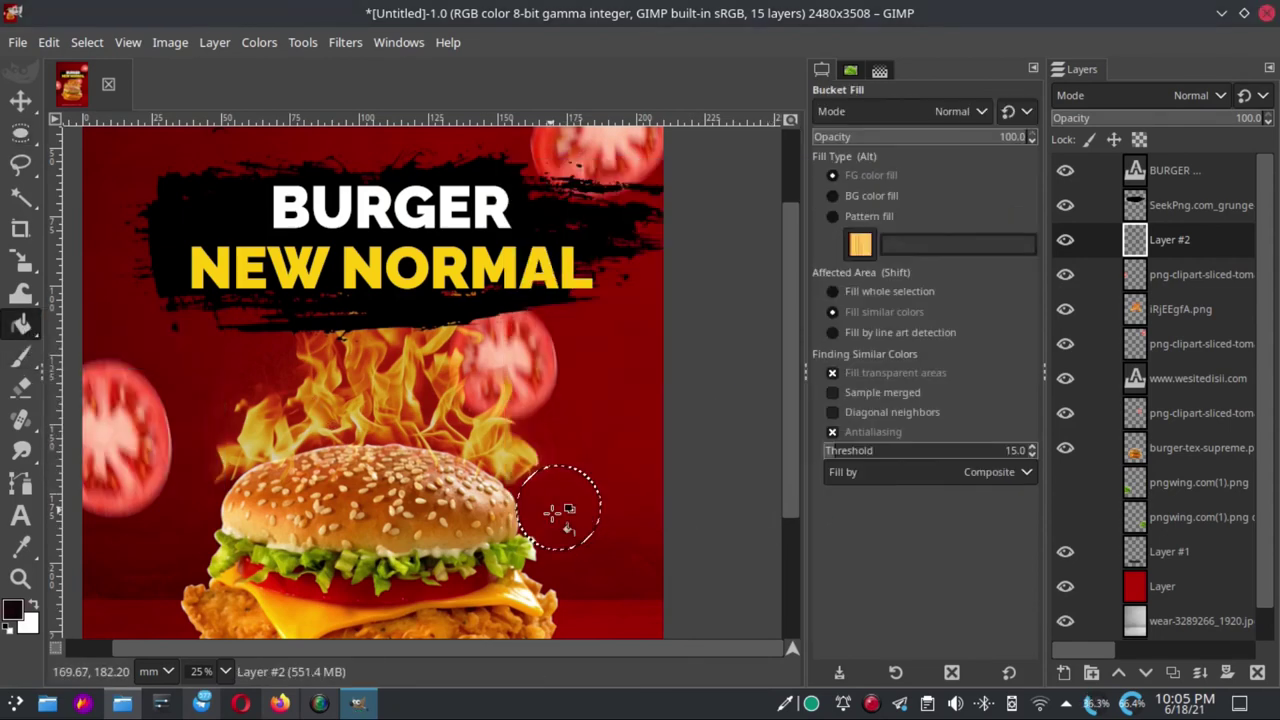
Fill the circular selection with the dark red colour, then remove the selection
left_click(559, 512)
scroll(559, 515, "down", 2, "ctrl")
scroll(559, 515, "up", 2, "ctrl")
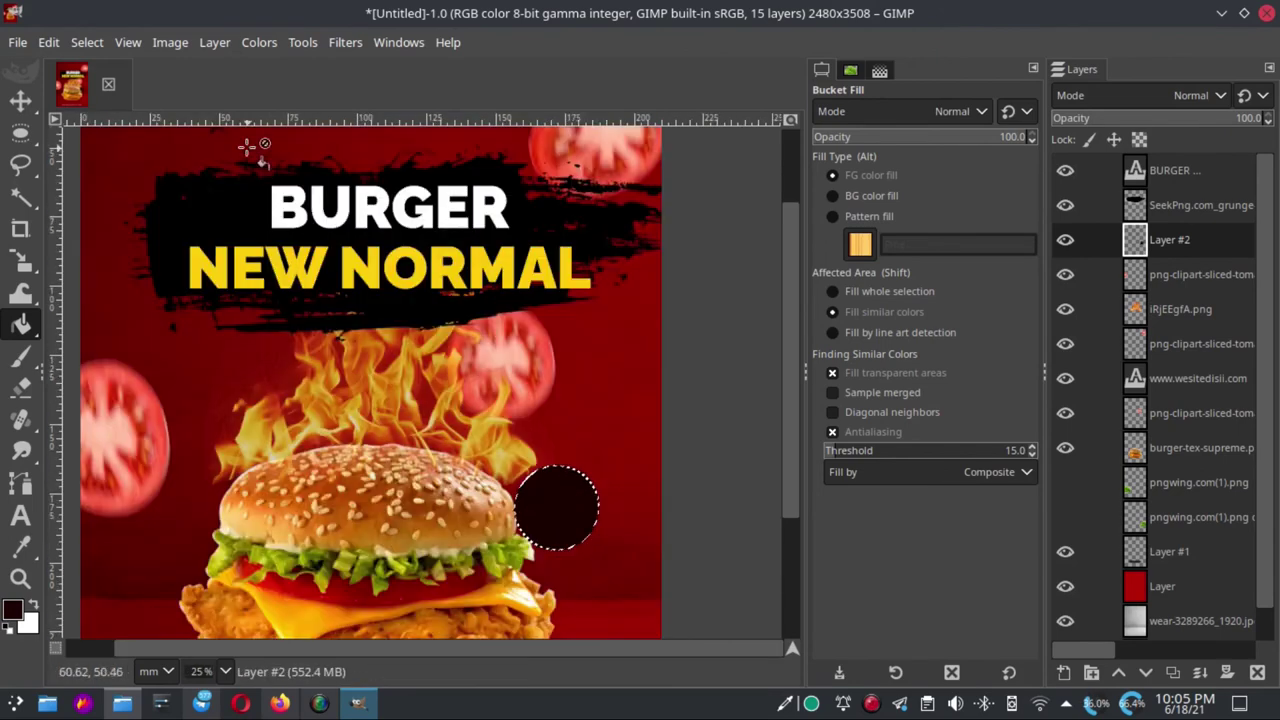
left_click(87, 42)
left_click(112, 93)
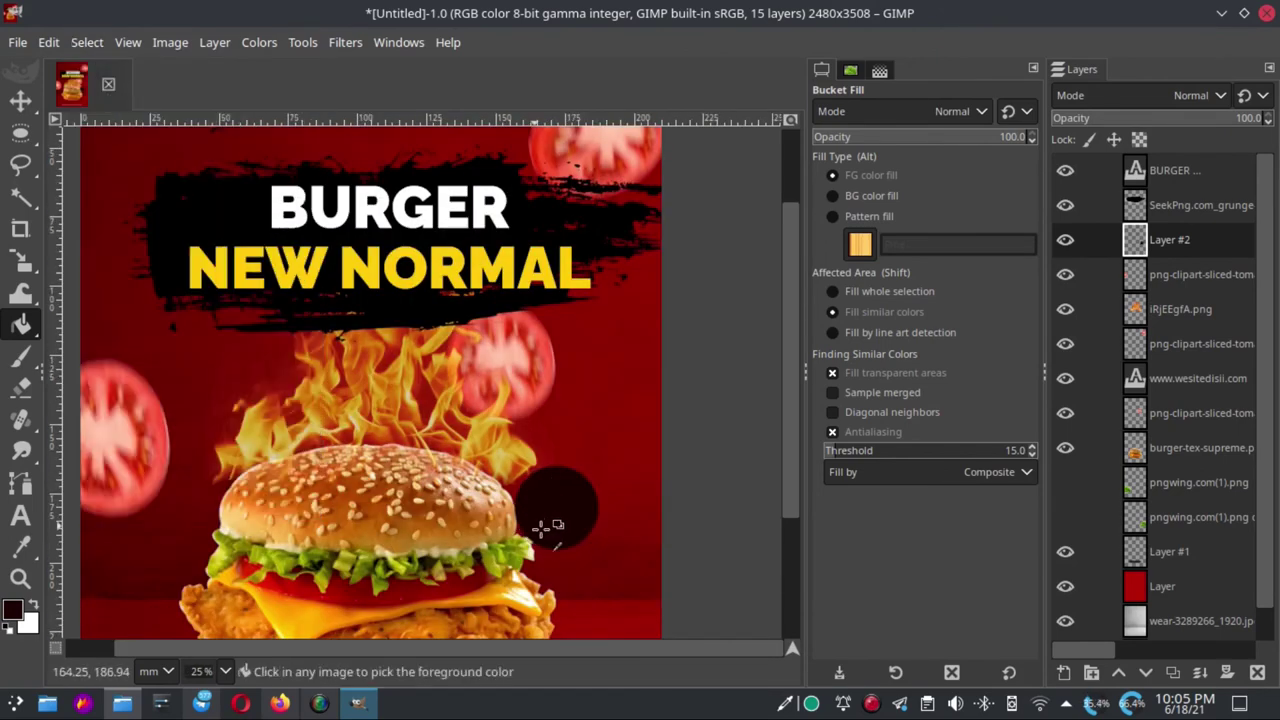
scroll(624, 523, "up", 3, "ctrl")
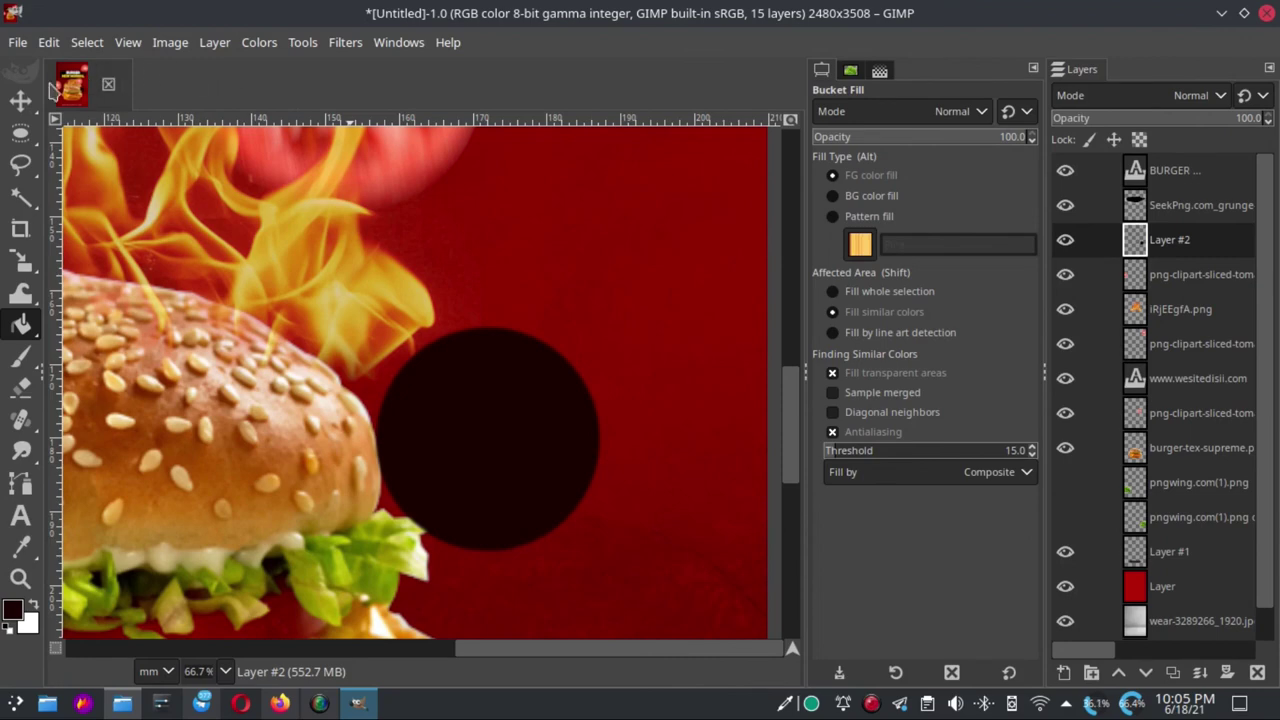
Move the dark circle onto the burger
key("m")
scroll(514, 320, "down", 5, "ctrl")
mouse_move(518, 394)
left_mouse_down()
mouse_move(506, 428)
mouse_move(546, 424)
left_mouse_up()
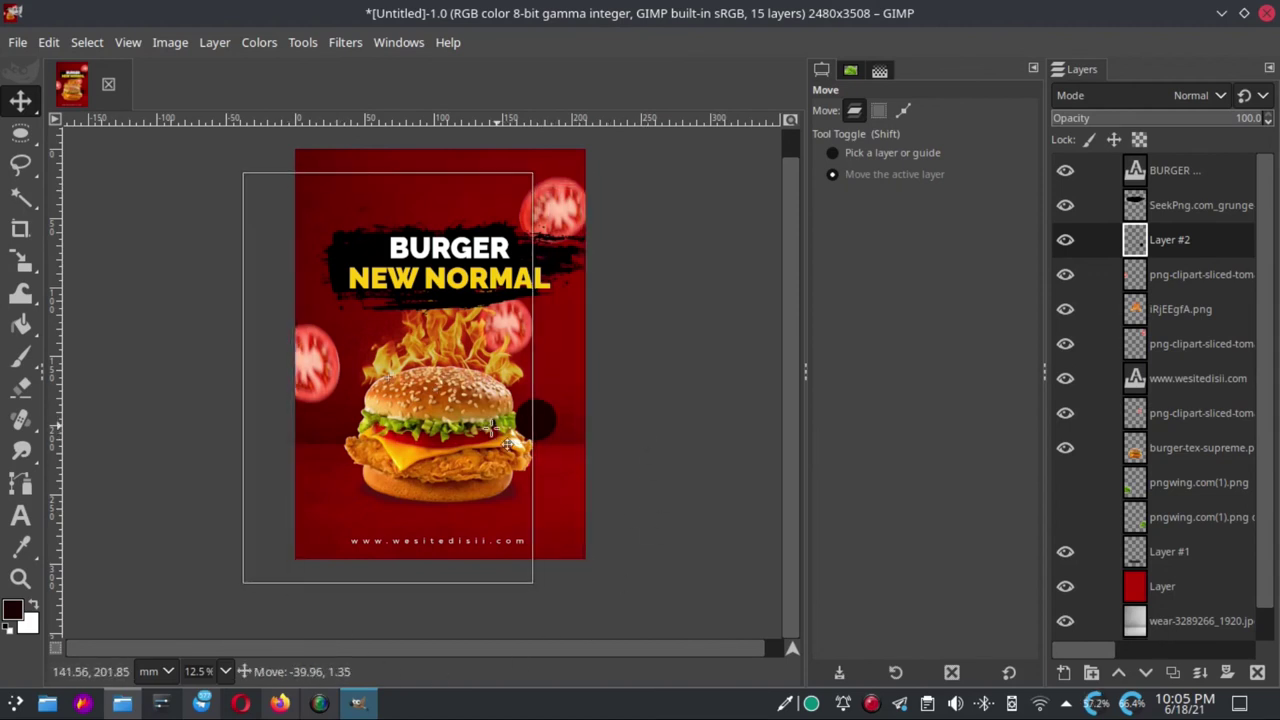
left_click_drag(546, 427, 491, 432)
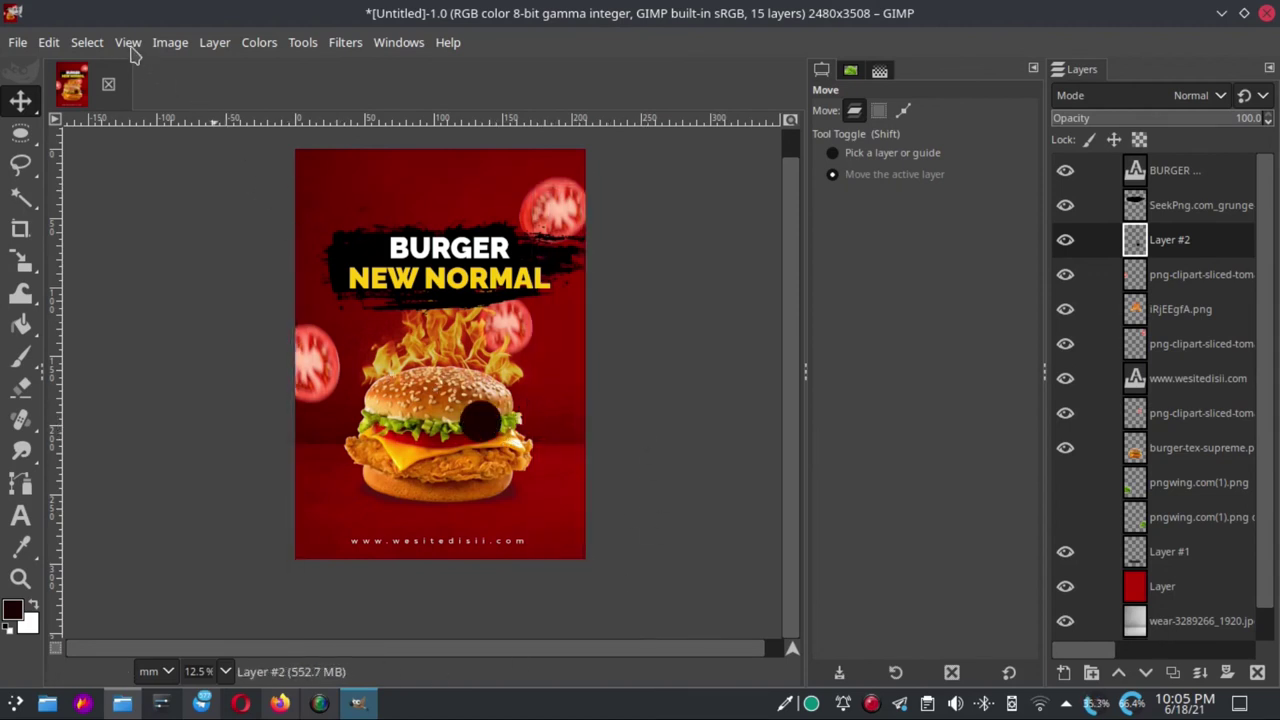
Crop the circle layer to its content and place it at the burger's top right
left_click(216, 45)
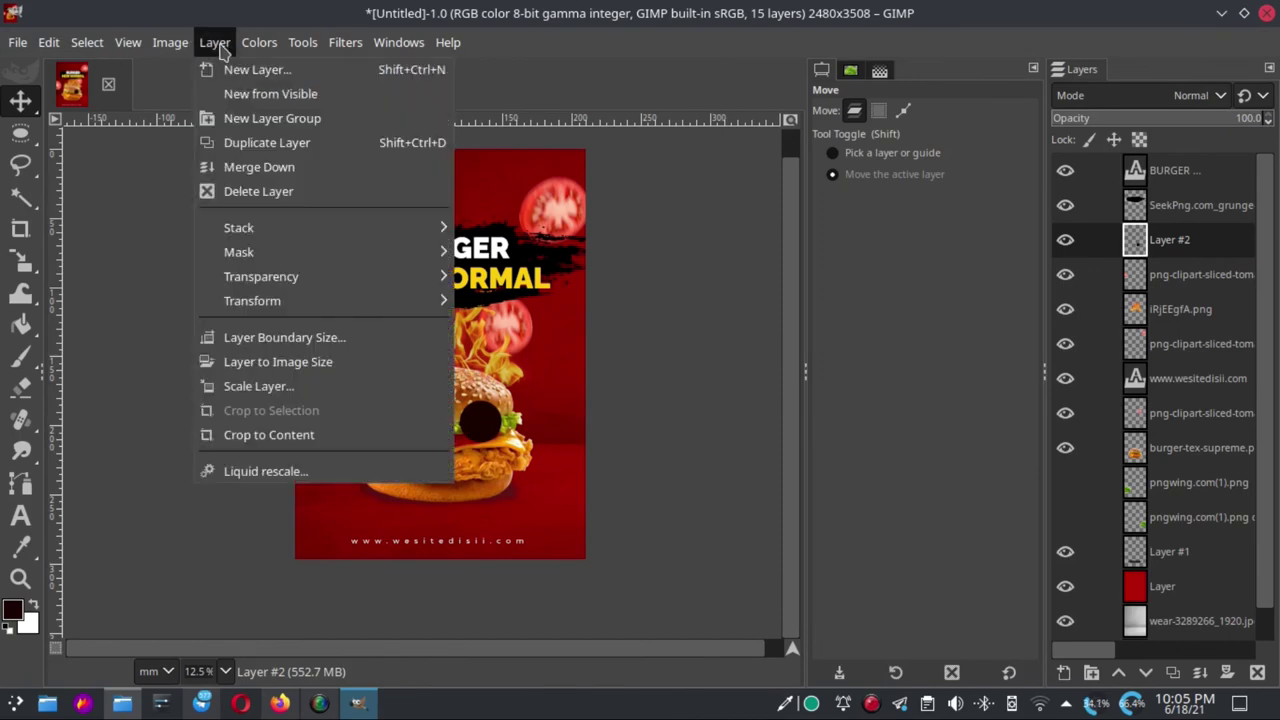
left_click(287, 436)
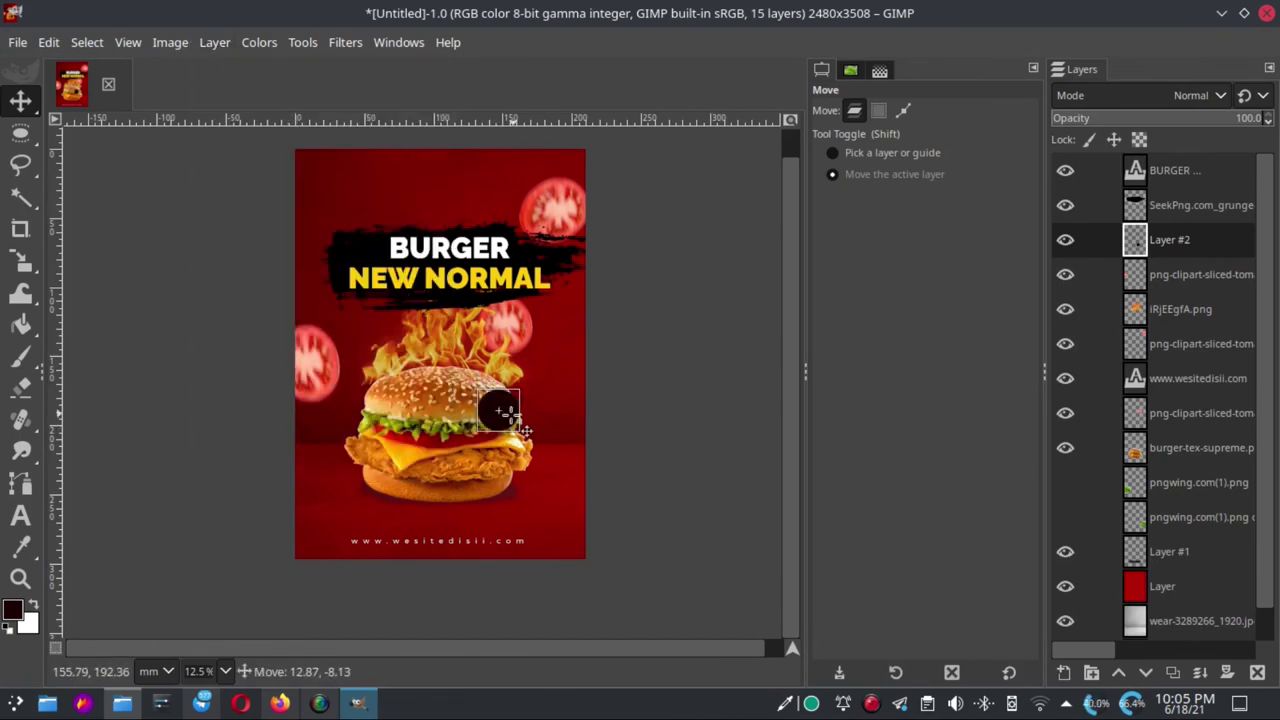
scroll(510, 414, "up", 3)
scroll(510, 414, "up", 1)
scroll(600, 414, "down", 2)
scroll(573, 454, "down", 1)
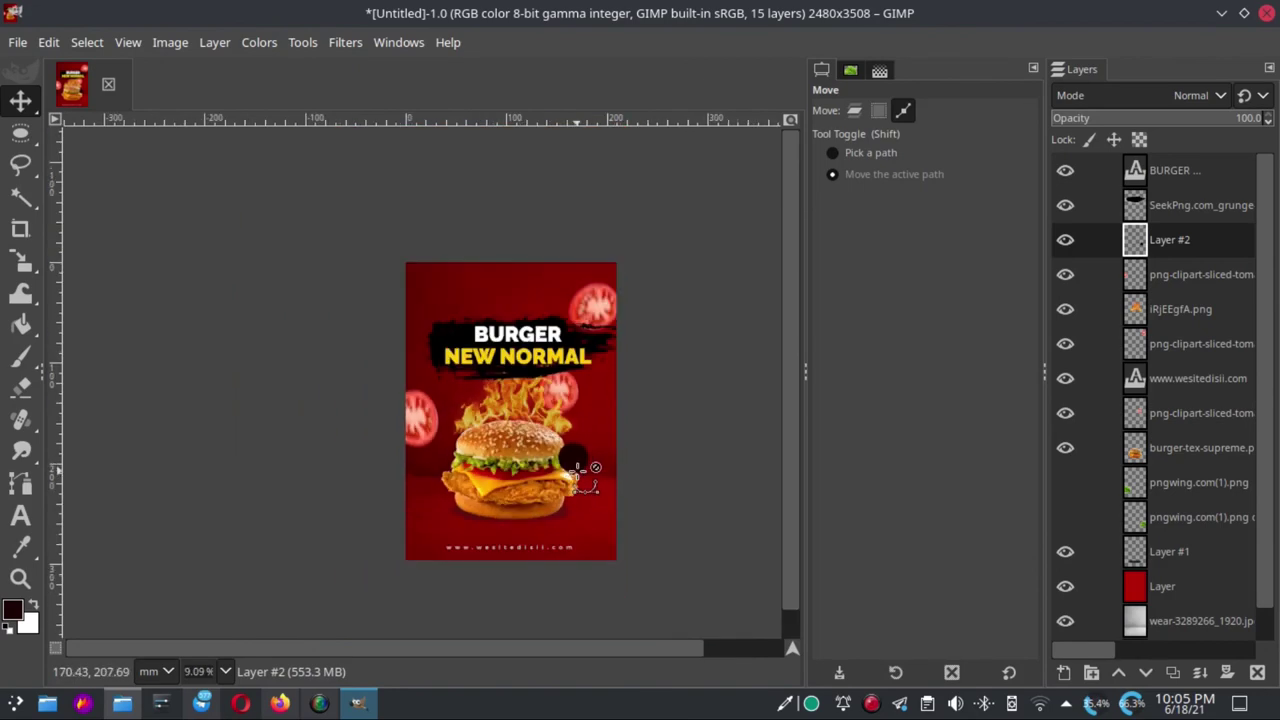
scroll(573, 454, "up", 1)
mouse_move(573, 454)
left_mouse_down()
mouse_move(286, 566)
mouse_move(312, 570)
mouse_move(410, 512)
mouse_move(562, 371)
mouse_move(557, 428)
left_mouse_up()
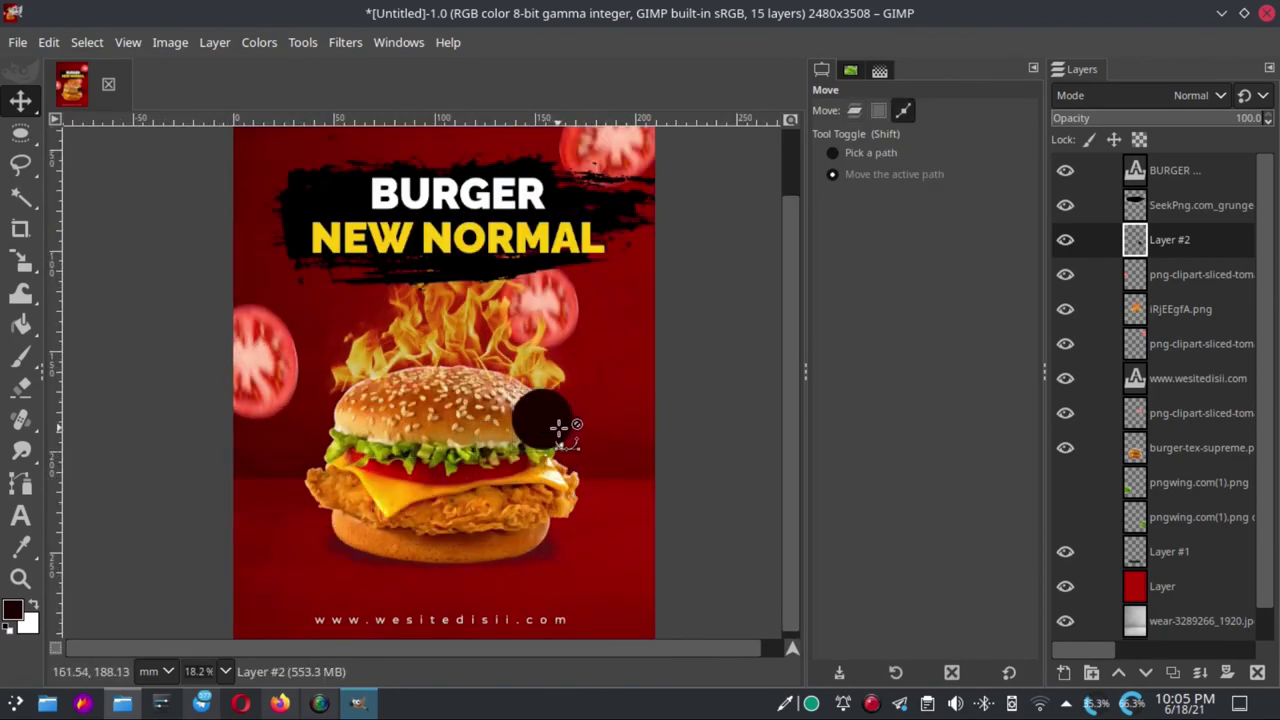
scroll(553, 435, "up", 4)
Start a text box on the dark circle and type the two-line 'idr 15k' price
left_click(20, 515)
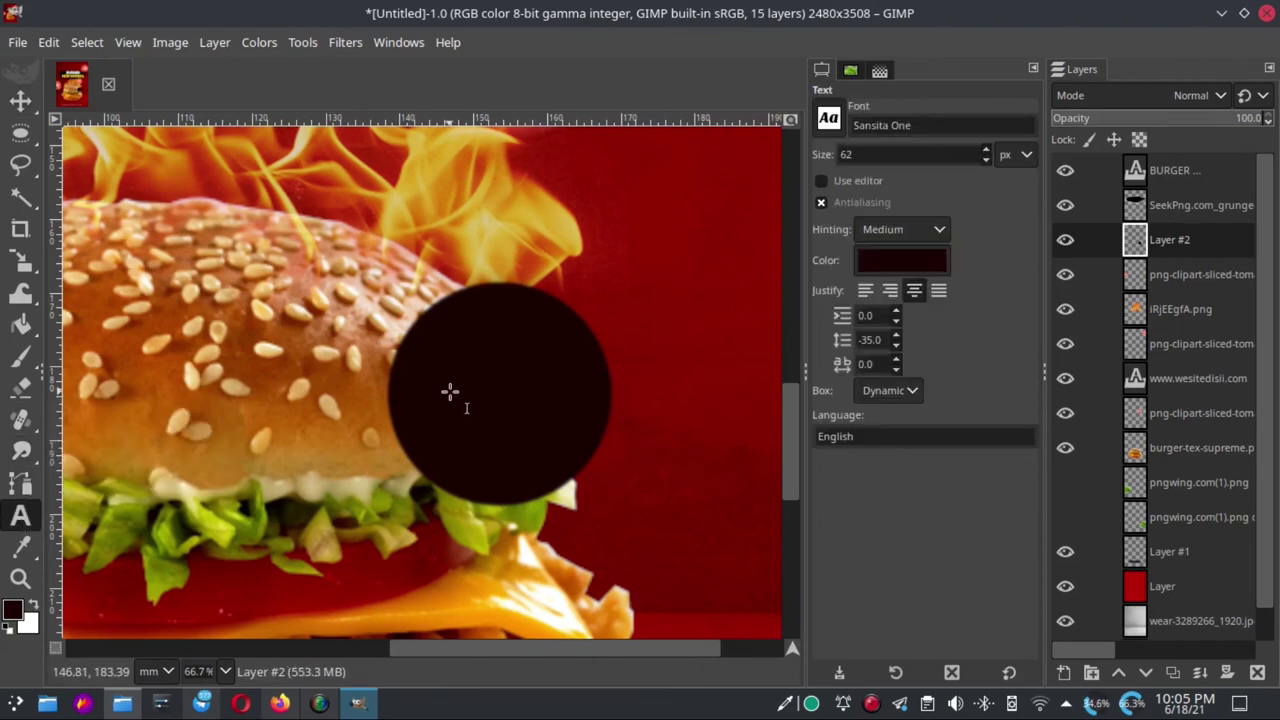
left_click(449, 392)
type("i")
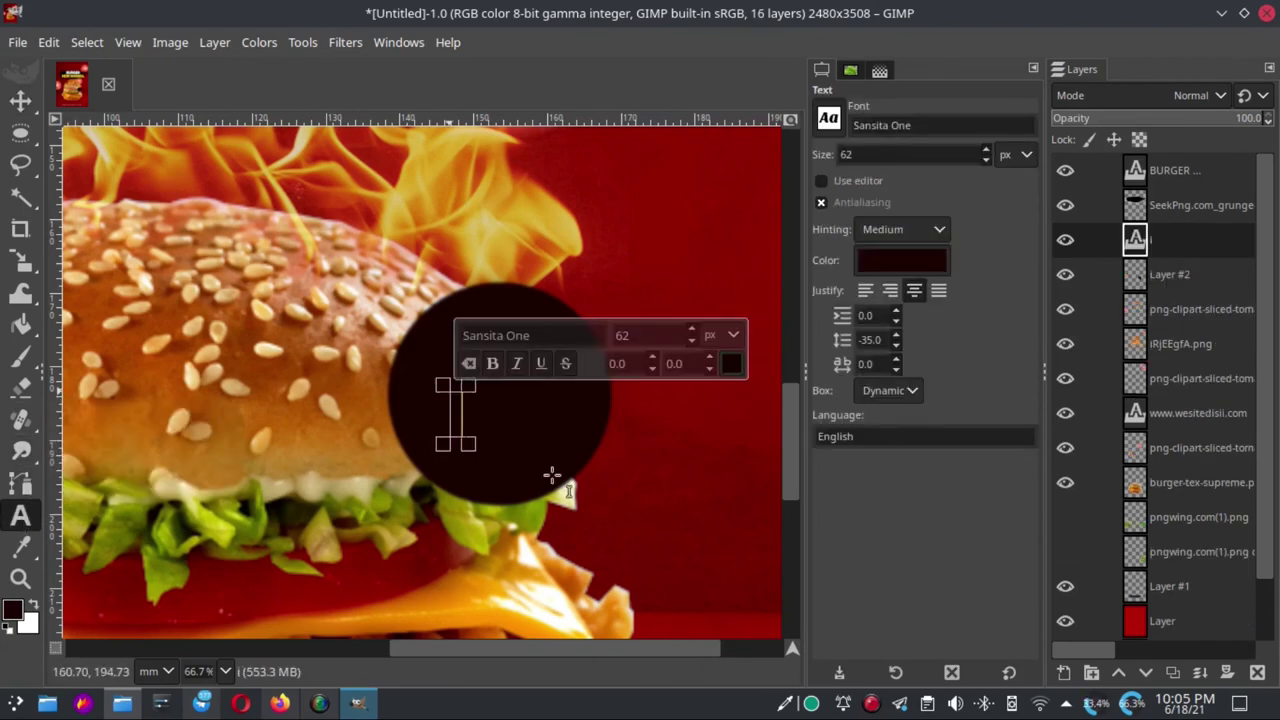
type("dr")
key("Return")
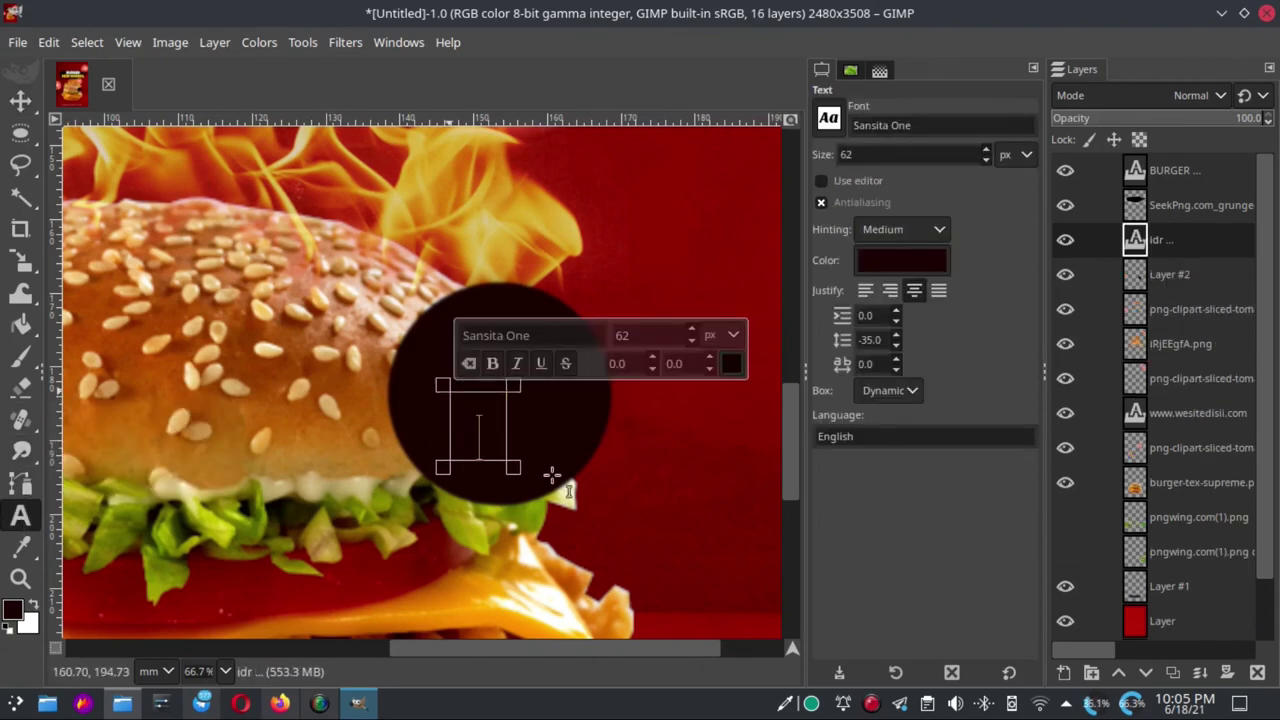
type("e")
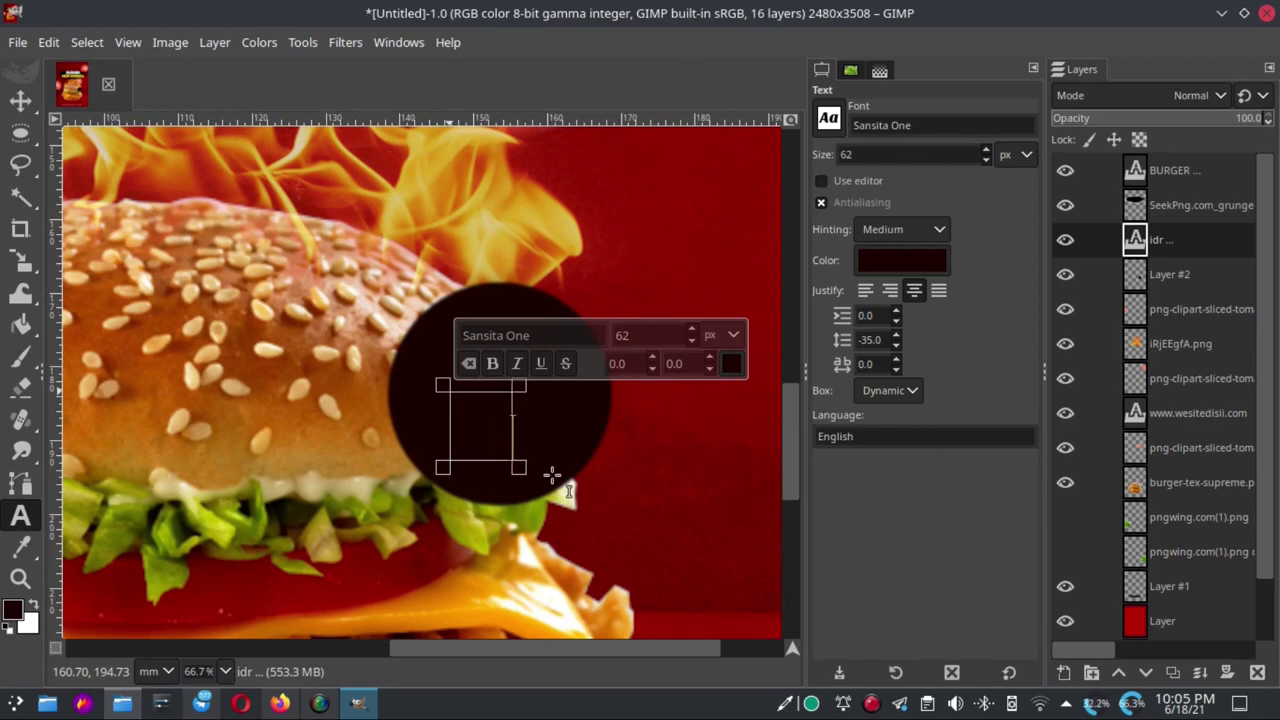
Make all the price text white at 100 px
key("ctrl+a")
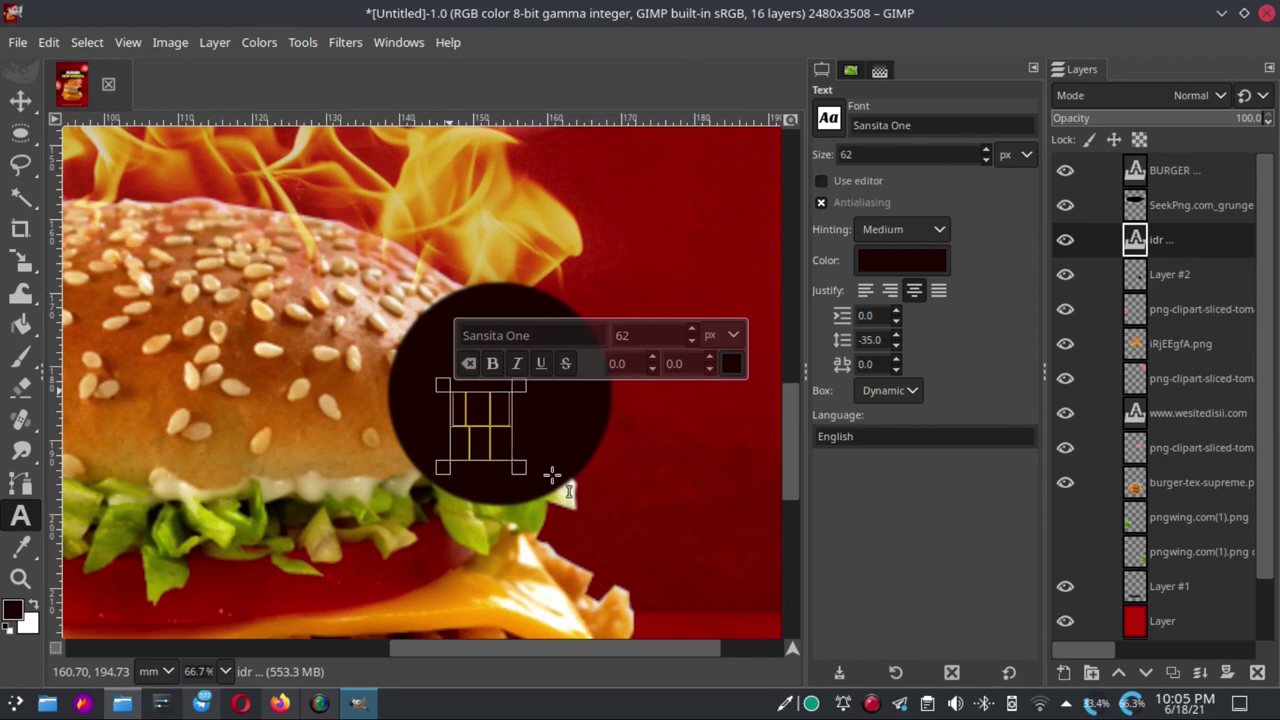
left_click(731, 363)
left_click(575, 286)
left_click(843, 476)
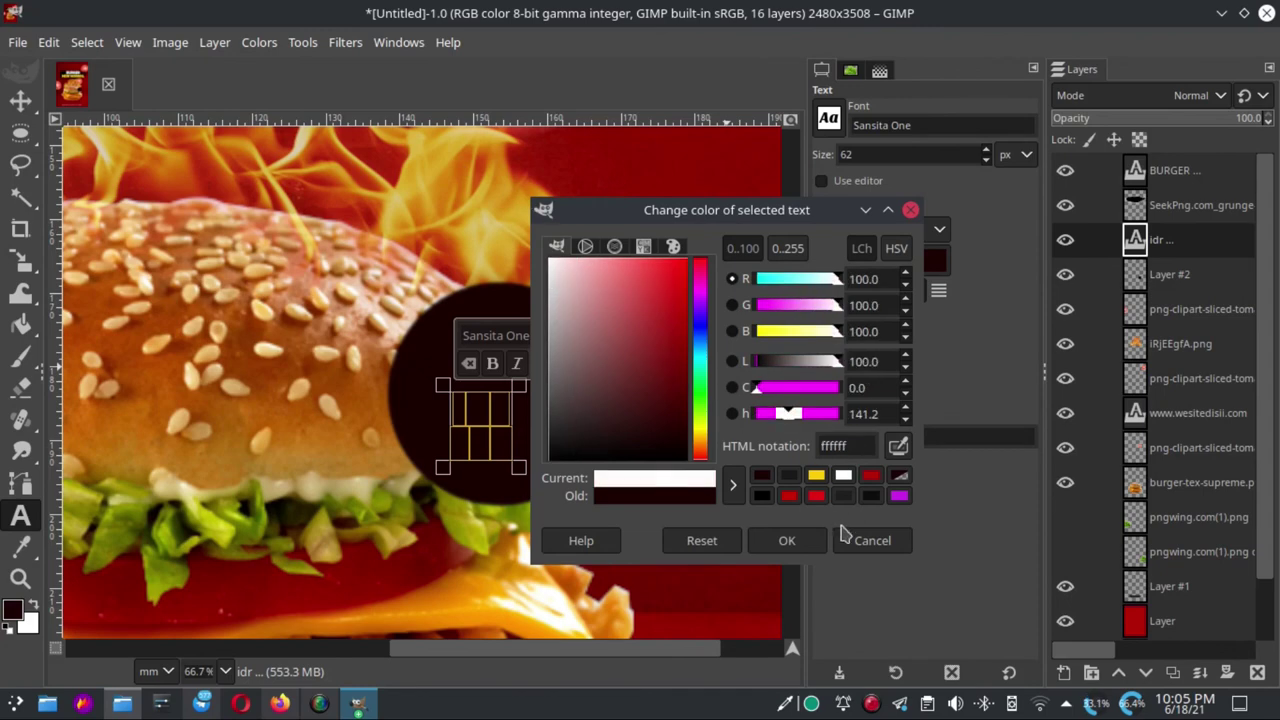
left_click(808, 549)
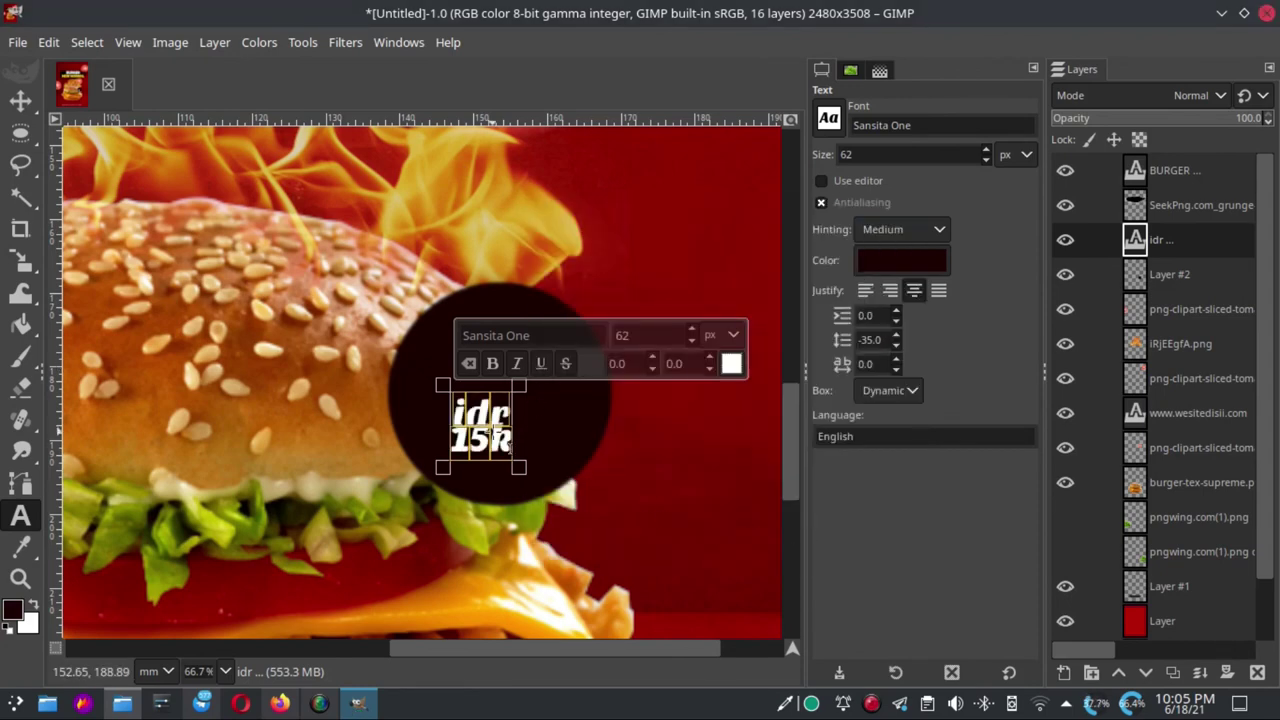
left_click(625, 335)
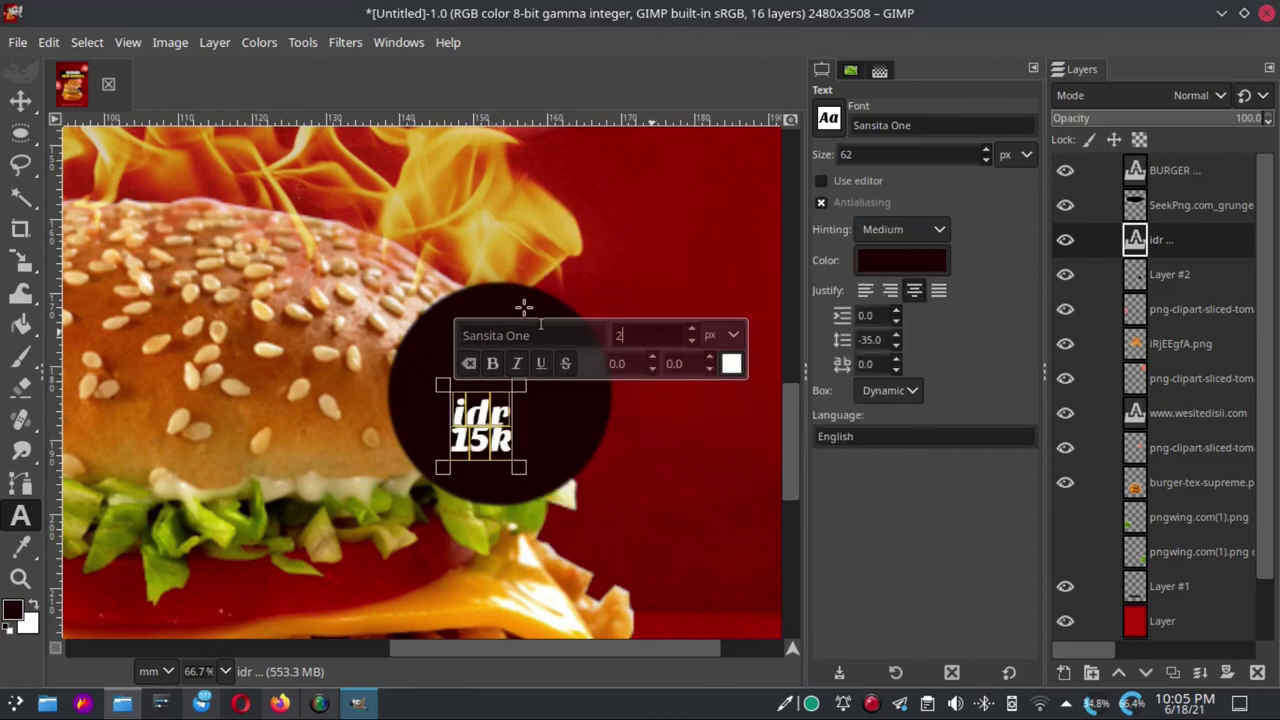
type("00")
type("100")
key("Return")
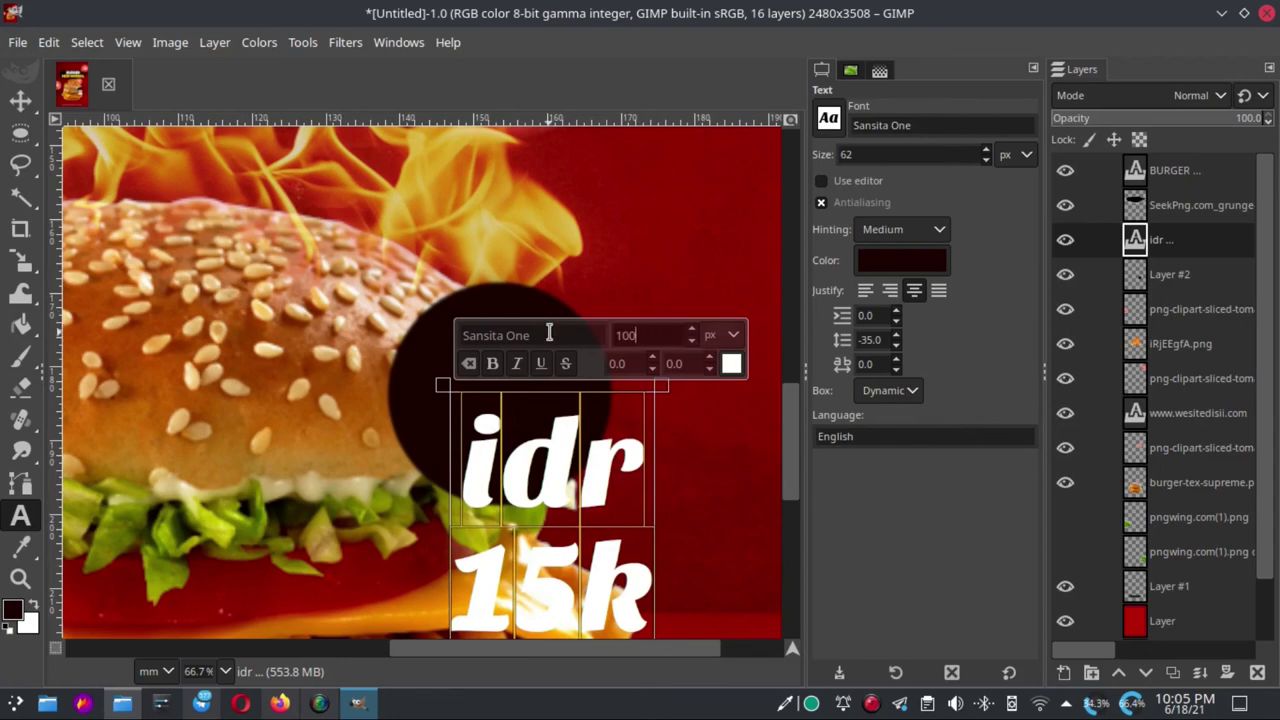
key("Return")
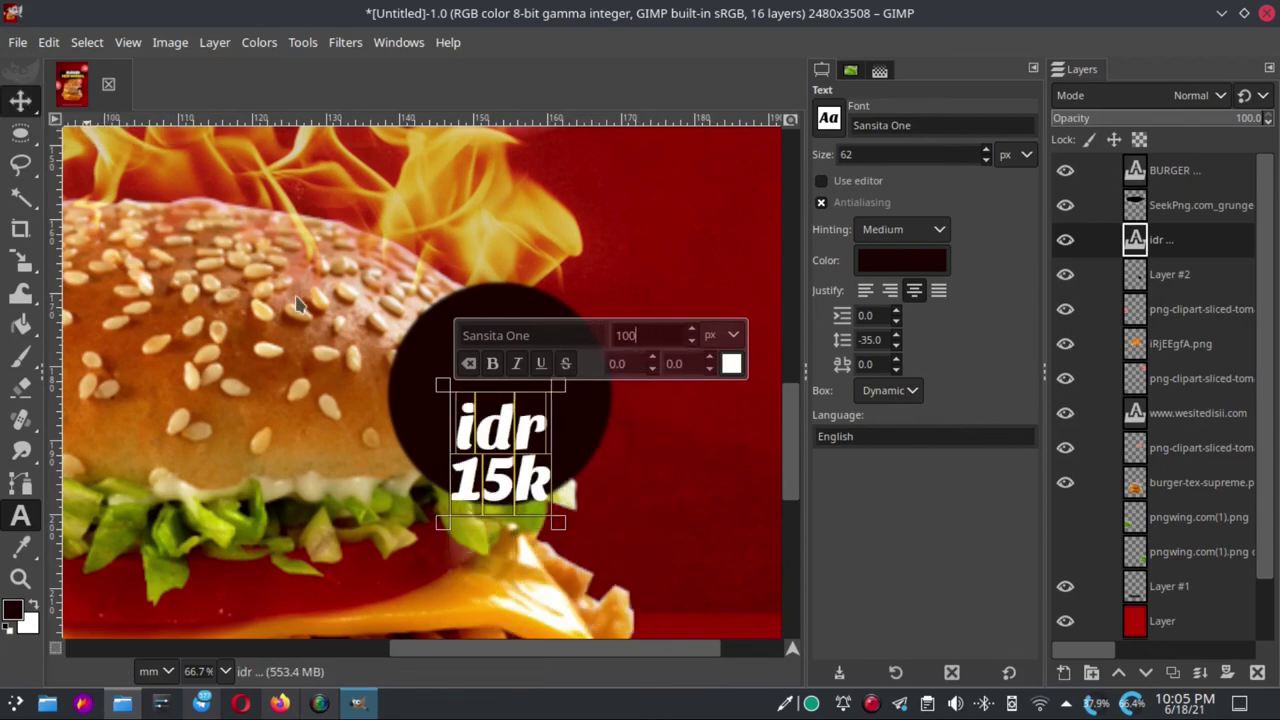
Centre the 'idr 15k' text inside the dark circle
key("m")
left_click_drag(552, 503, 549, 440)
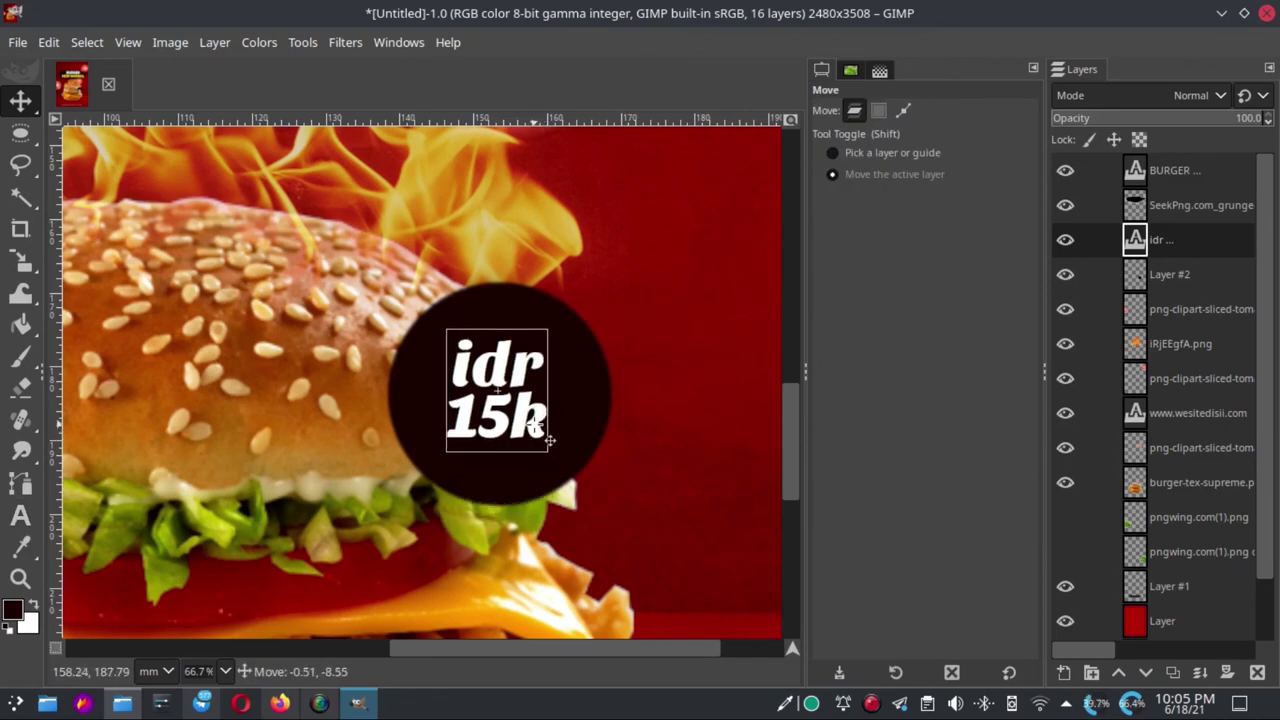
scroll(549, 440, "down", 4, "ctrl")
scroll(565, 420, "up", 2, "ctrl")
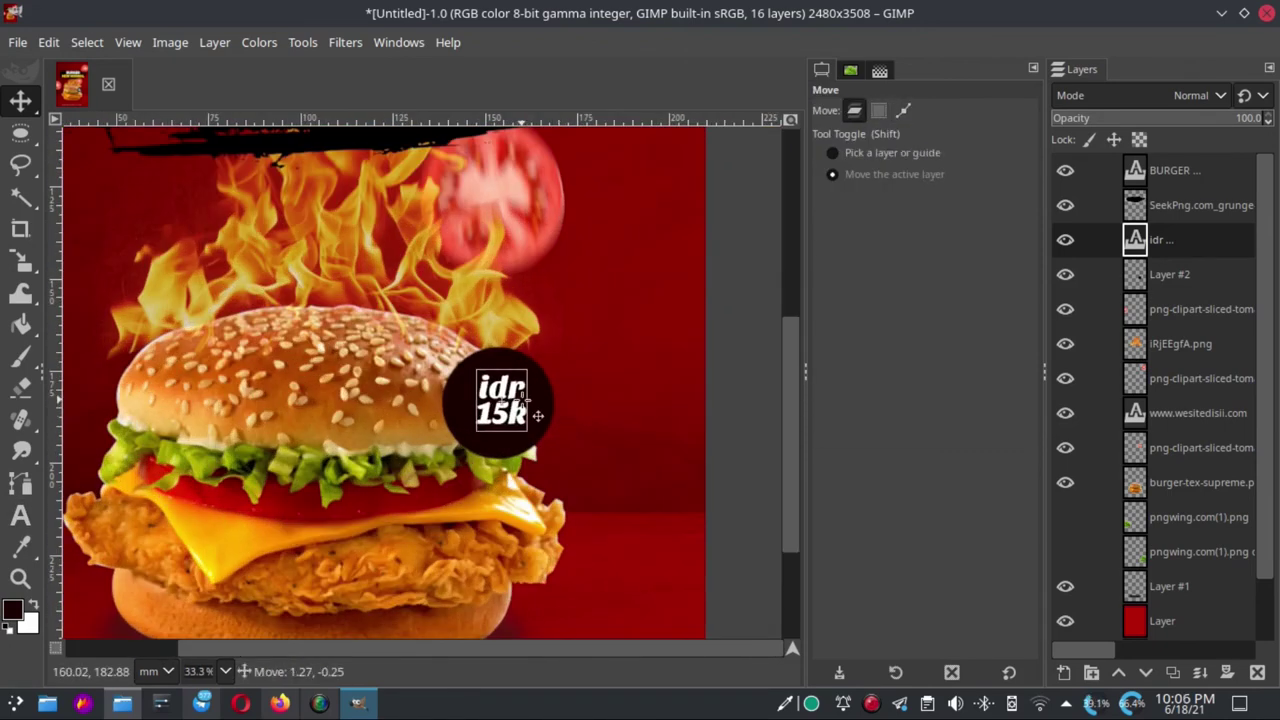
scroll(538, 416, "down", 2, "ctrl")
scroll(545, 440, "down", 2, "ctrl")
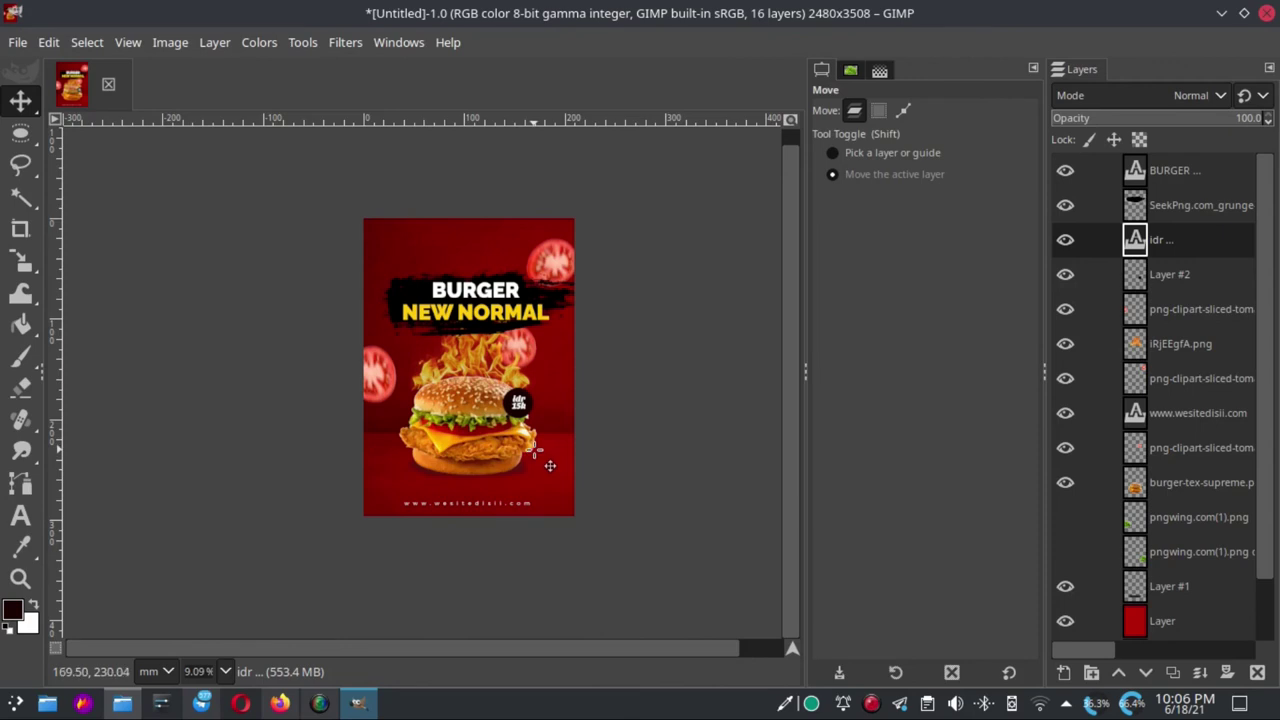
Export the poster as Untitled.png to Documents with the default PNG options
key("shift+b")
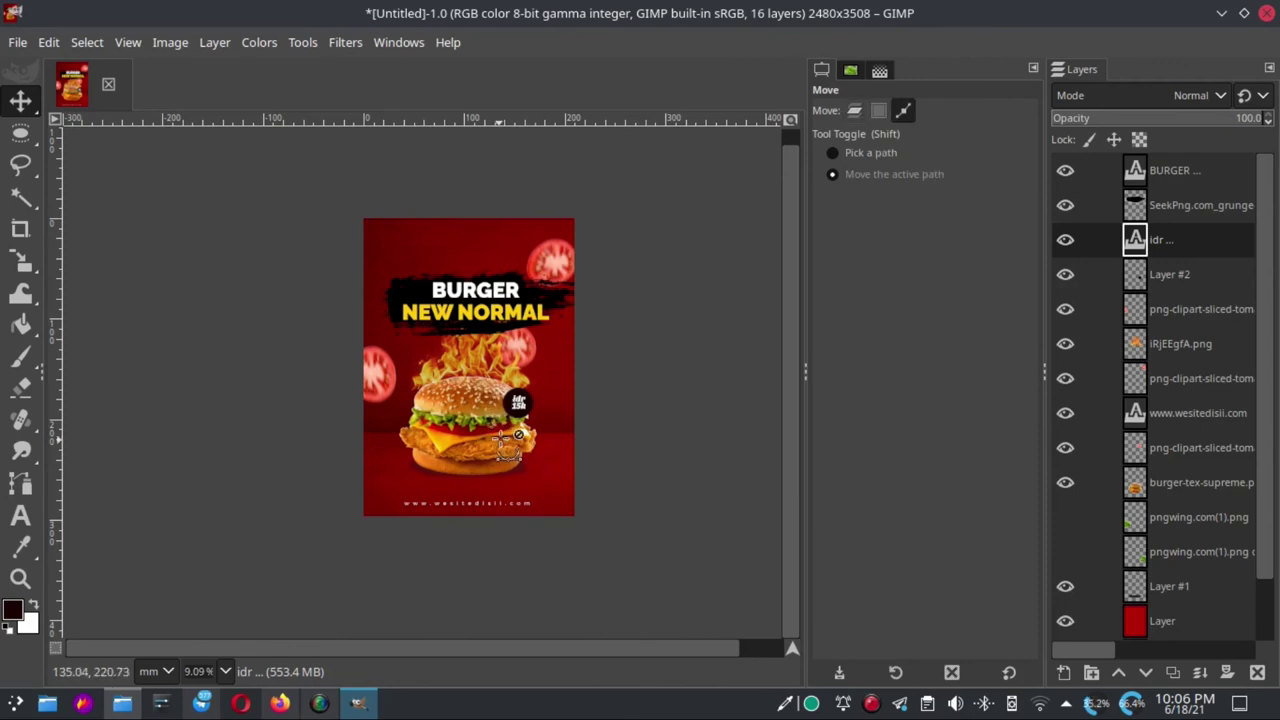
scroll(554, 372, "up", 1, "ctrl")
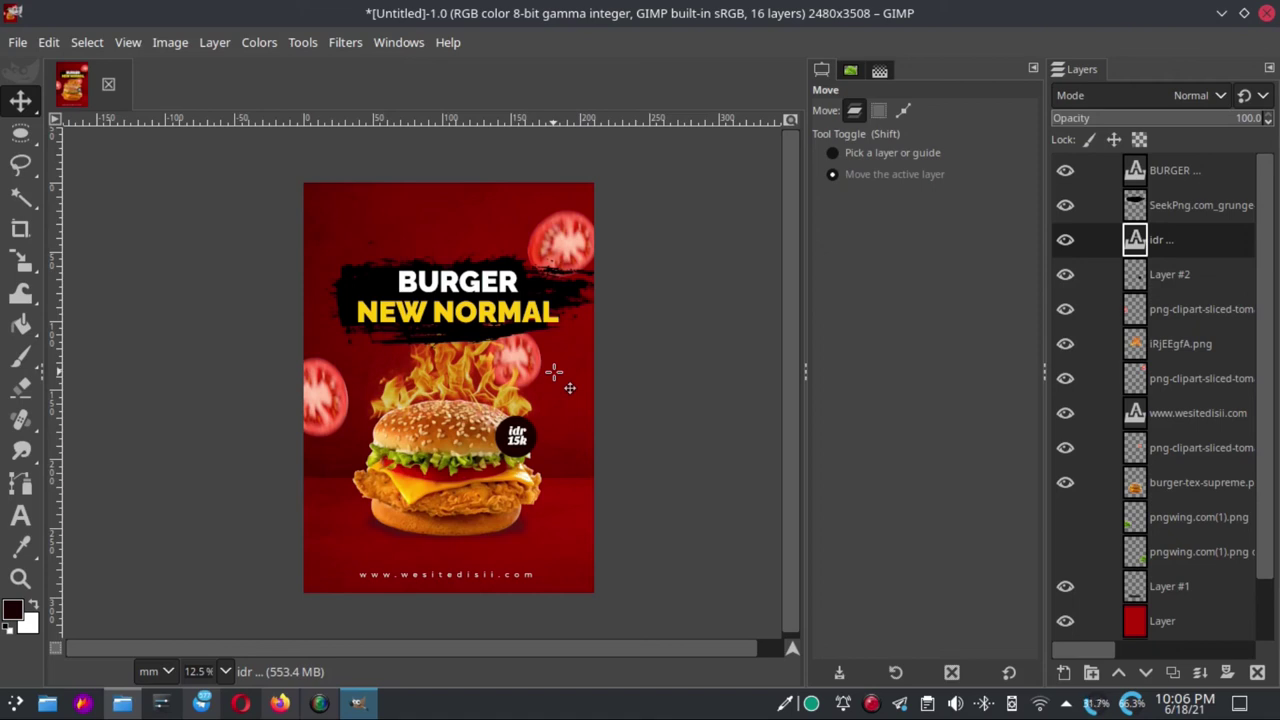
left_click(18, 42)
left_click(60, 363)
left_click(428, 308)
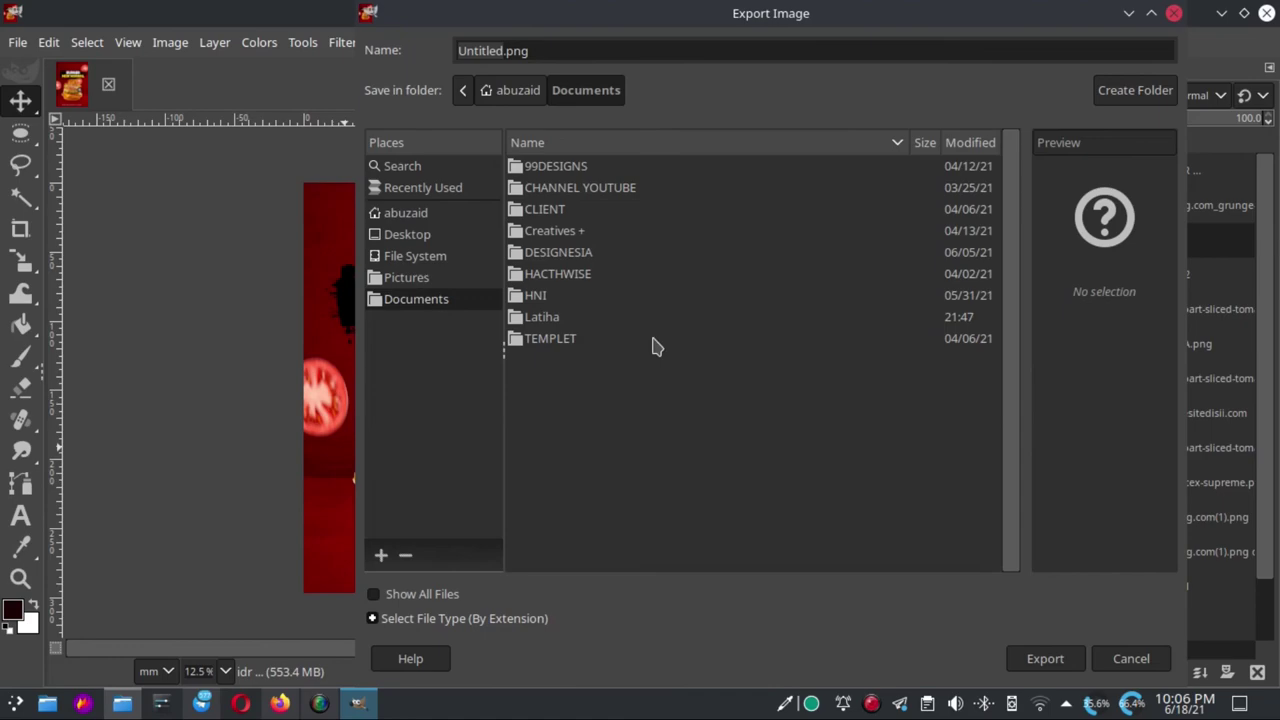
left_click(1058, 664)
left_click(766, 570)
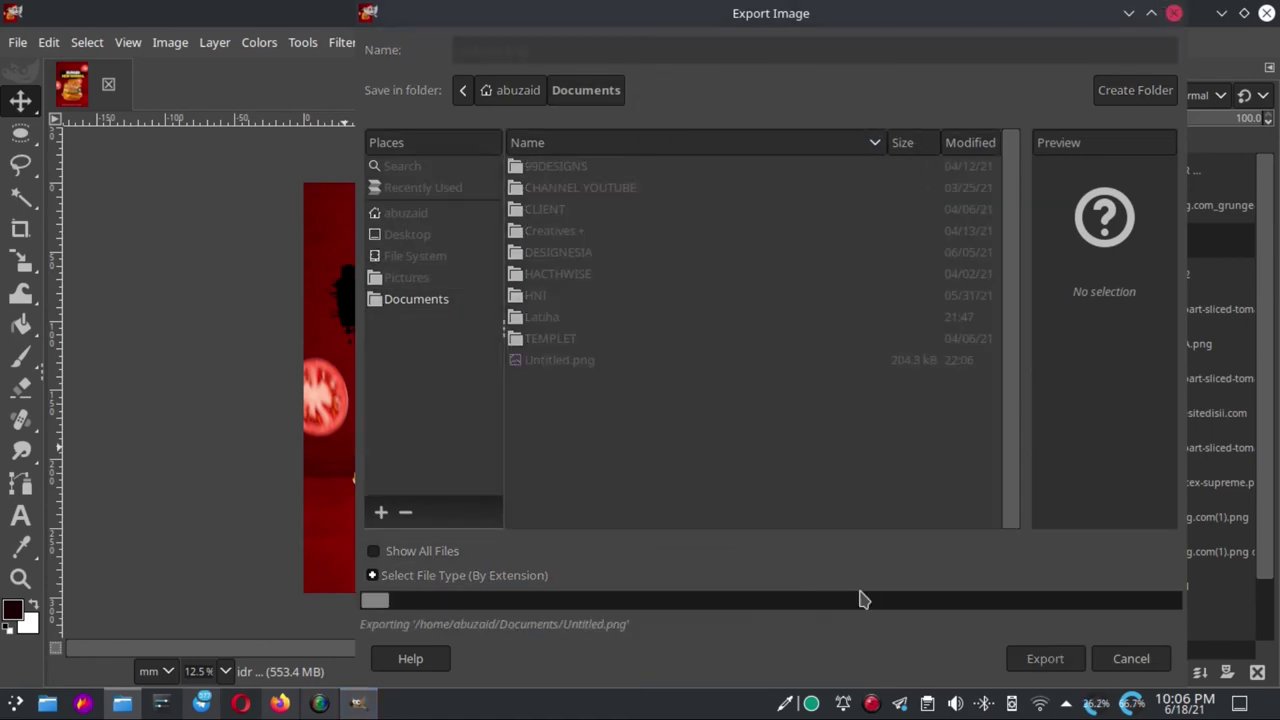